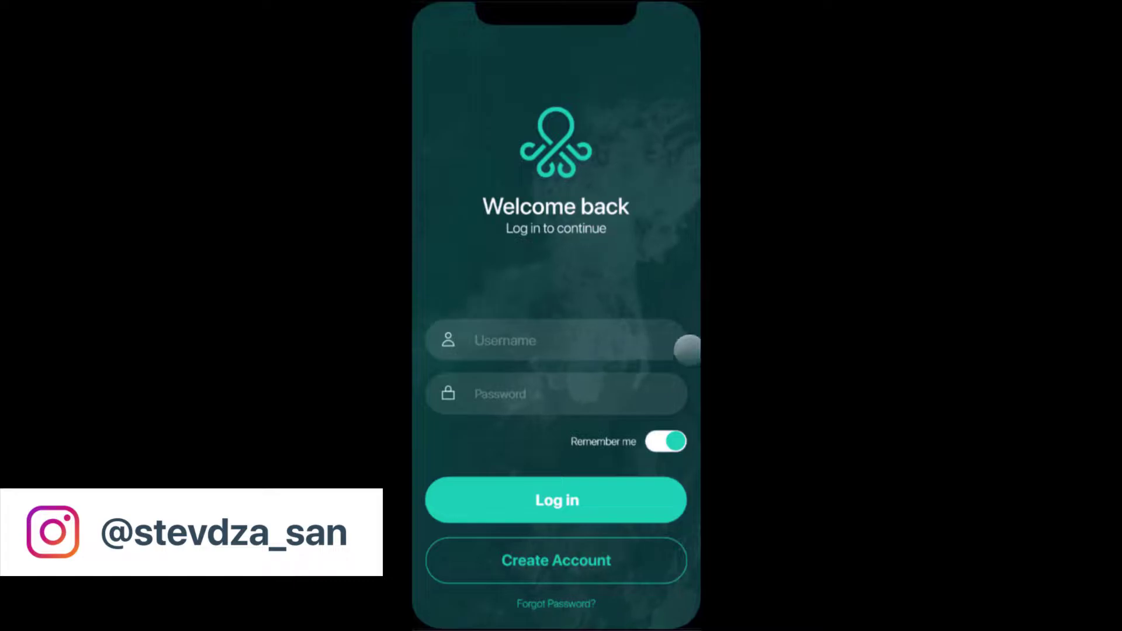
Try the prototype's username and password fields and toggle the Remember me switch off and on.
{"action": "left_click", "coordinate": [511, 331]}
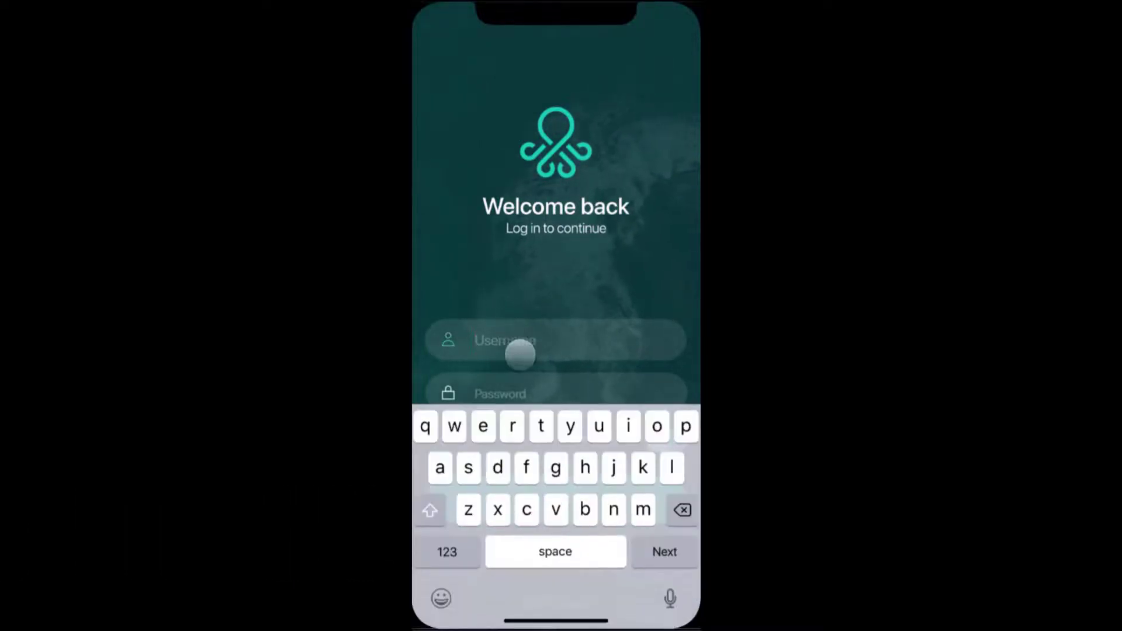
{"action": "left_click", "coordinate": [517, 382]}
{"action": "left_click", "coordinate": [519, 351]}
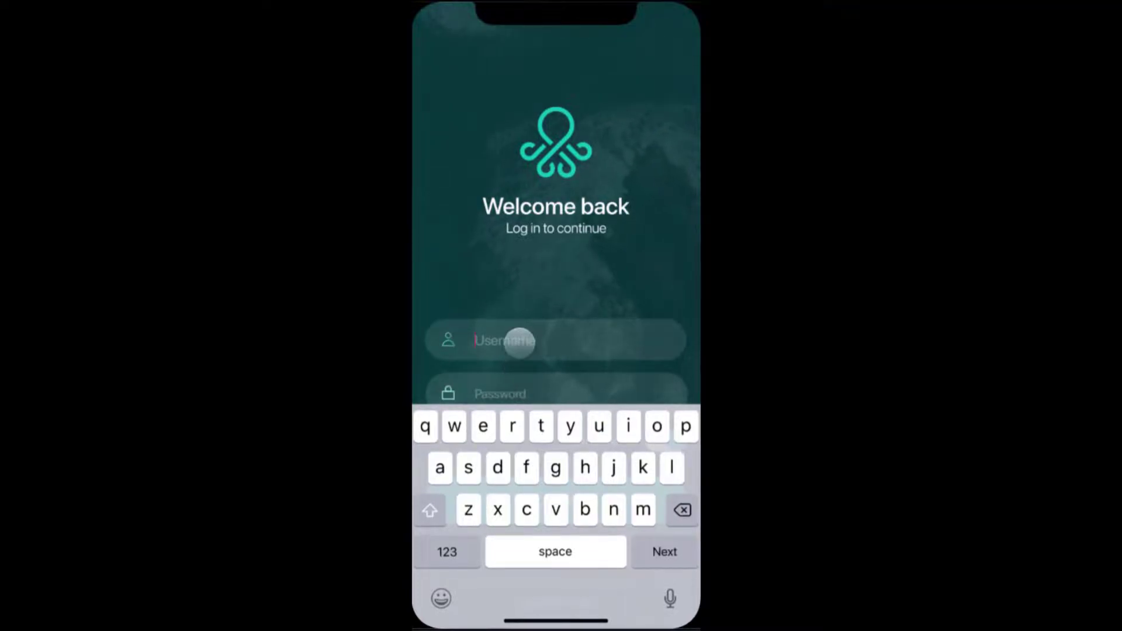
{"action": "left_click", "coordinate": [536, 291]}
{"action": "left_click", "coordinate": [667, 441]}
{"action": "left_click", "coordinate": [672, 445]}
{"action": "left_click", "coordinate": [669, 444]}
{"action": "left_click", "coordinate": [672, 445]}
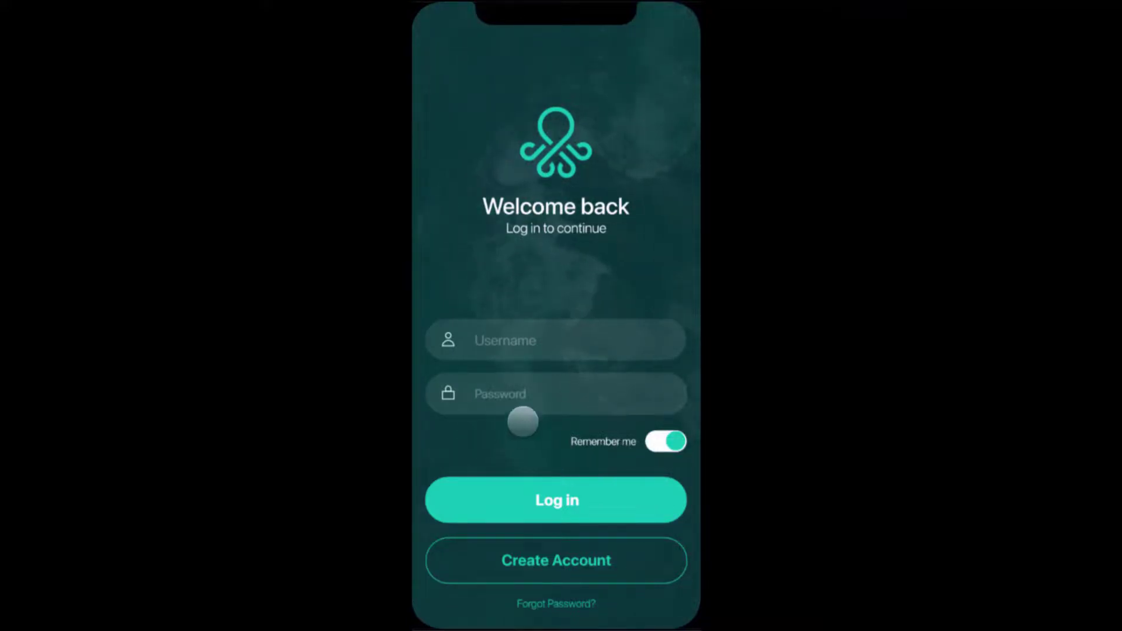
Fill in the username and the account password on the prototype's login screen.
{"action": "left_click", "coordinate": [514, 340]}
{"action": "type", "text": "Stevdz"}
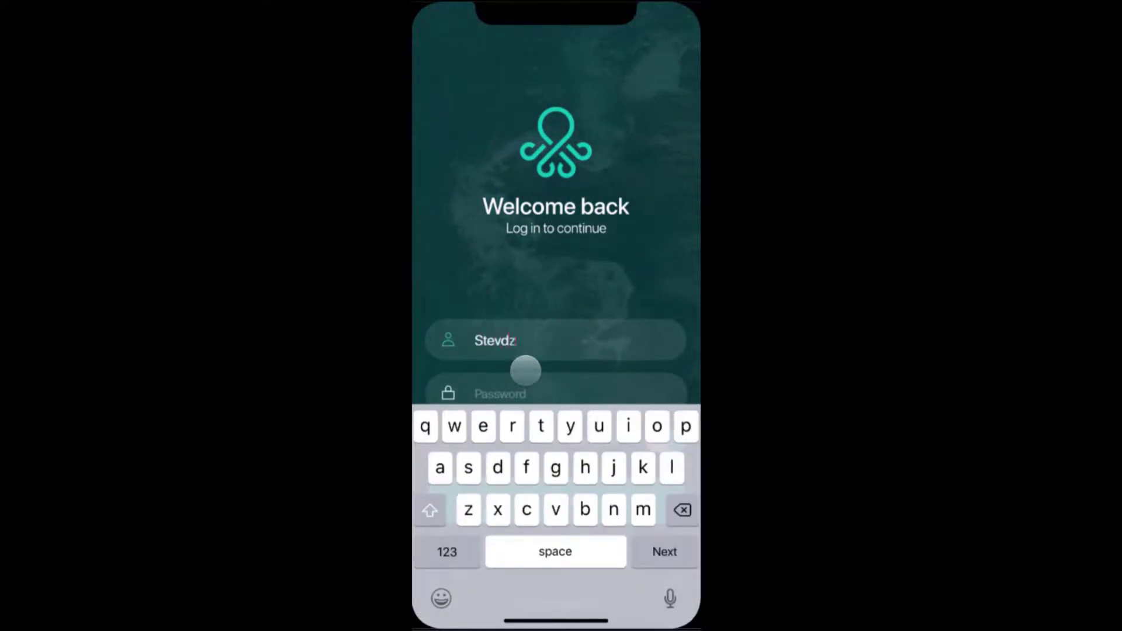
{"action": "type", "text": "a-Samn"}
{"action": "key", "text": "BackSpace"}
{"action": "key", "text": "BackSpace"}
{"action": "type", "text": "m"}
{"action": "key", "text": "BackSpace"}
{"action": "type", "text": "n"}
{"action": "left_click", "coordinate": [525, 371]}
{"action": "type", "text": "p"}
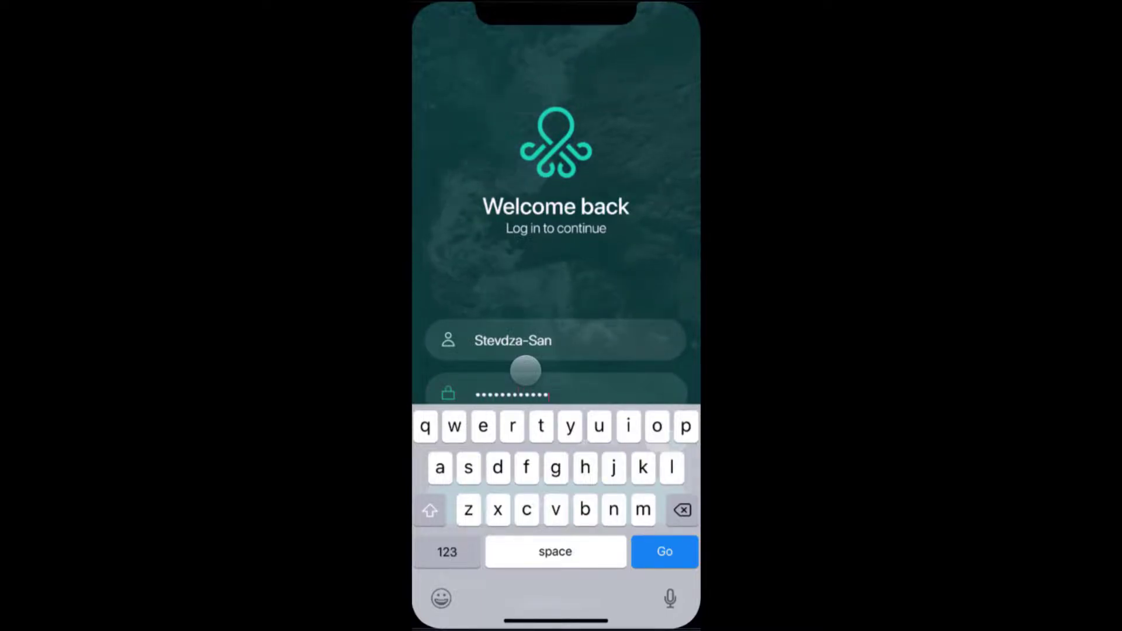
{"action": "left_click", "coordinate": [533, 302]}
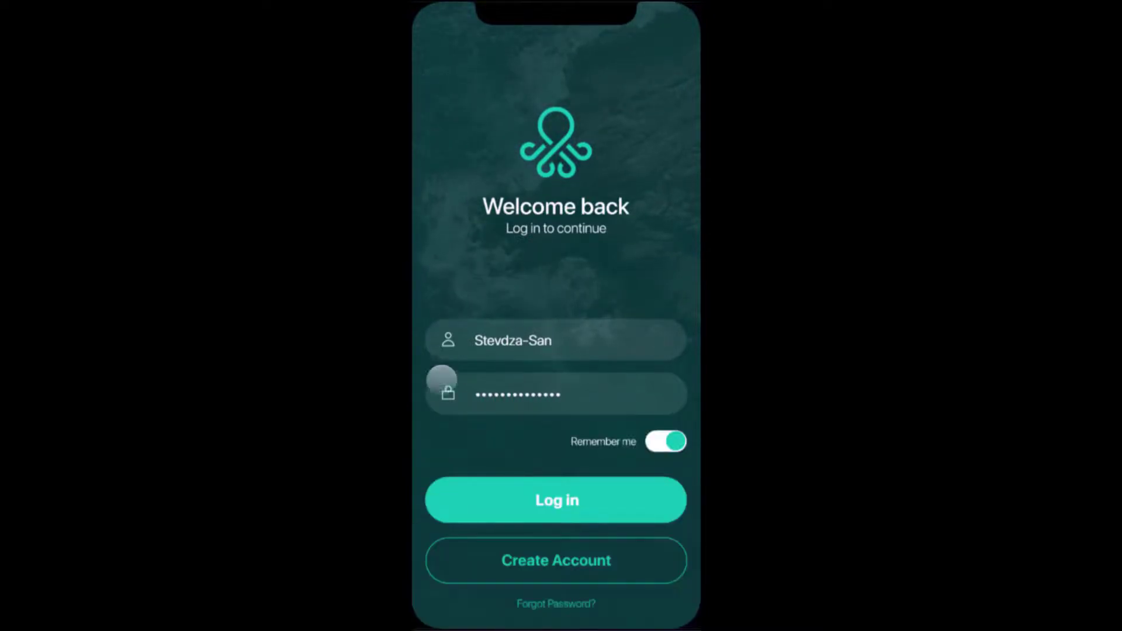
Log in to the prototype's profile screen and log out again.
{"action": "left_click", "coordinate": [612, 505]}
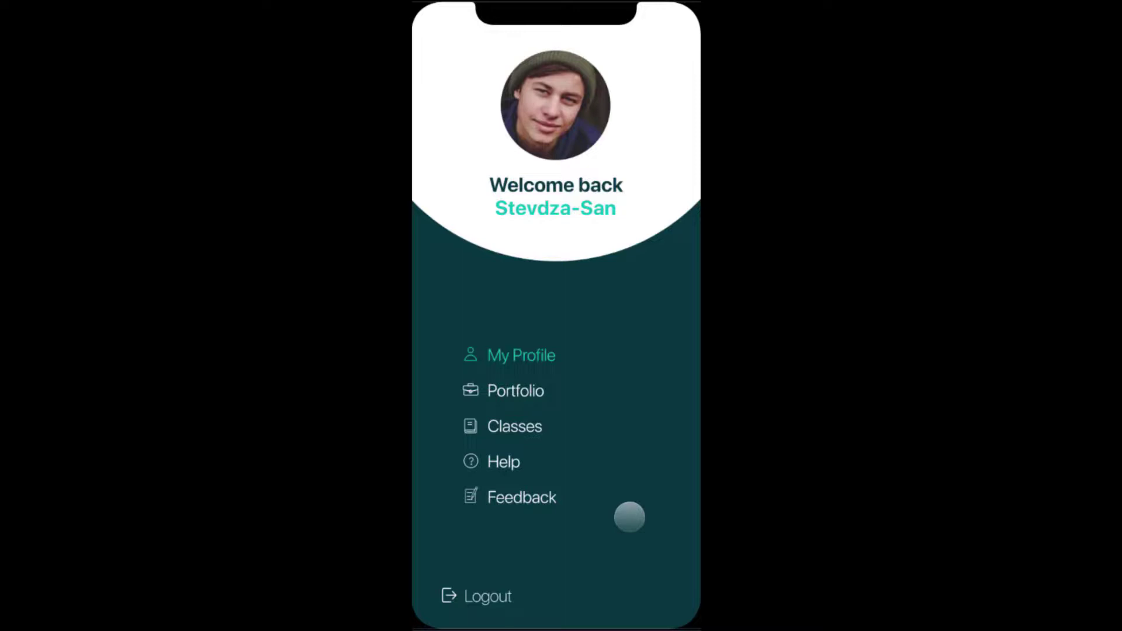
{"action": "left_click", "coordinate": [488, 597]}
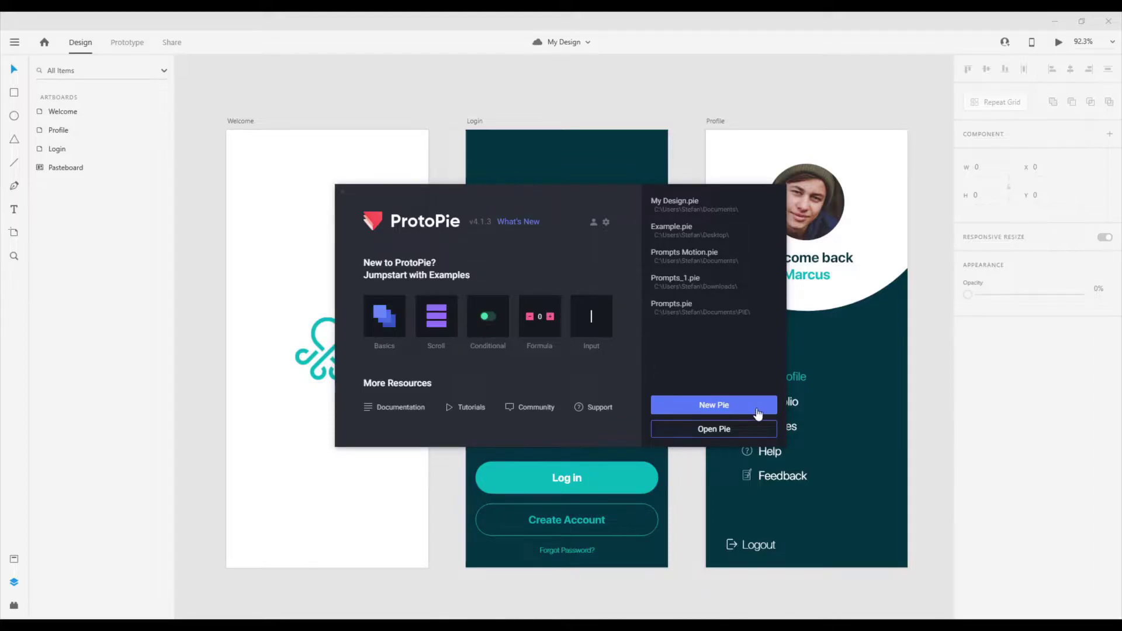
Create a new pie in ProtoPie and arrange the editor and Preview windows side by side.
{"action": "left_click", "coordinate": [737, 411]}
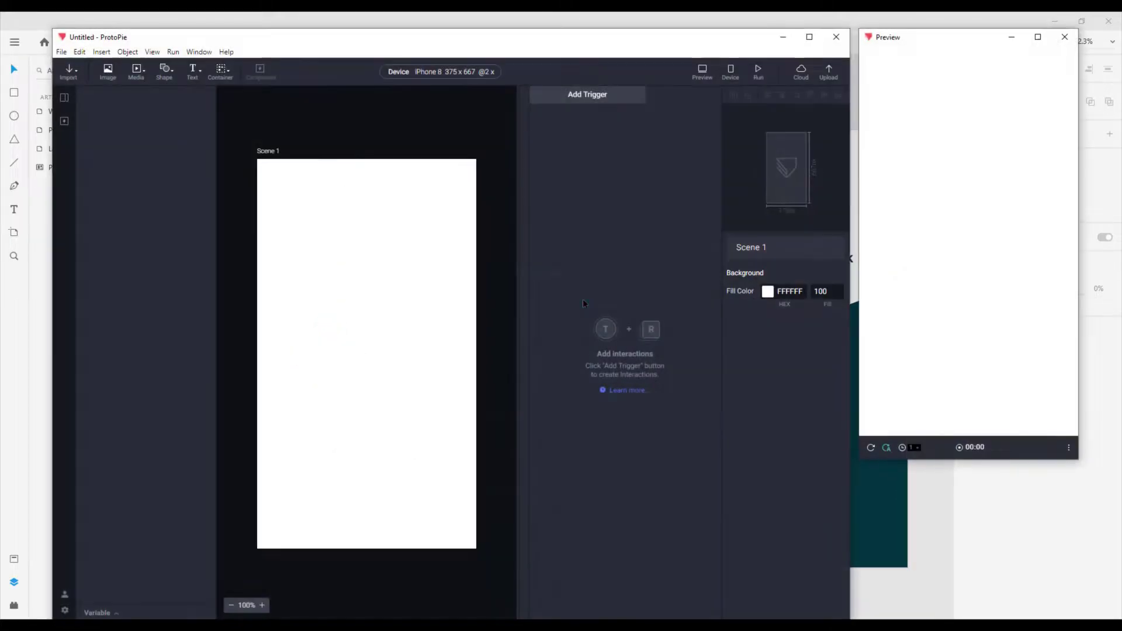
{"action": "left_click_drag", "start_coordinate": [447, 43], "coordinate": [394, 28]}
{"action": "left_click_drag", "start_coordinate": [798, 611], "coordinate": [831, 621]}
{"action": "left_click_drag", "start_coordinate": [939, 36], "coordinate": [979, 23]}
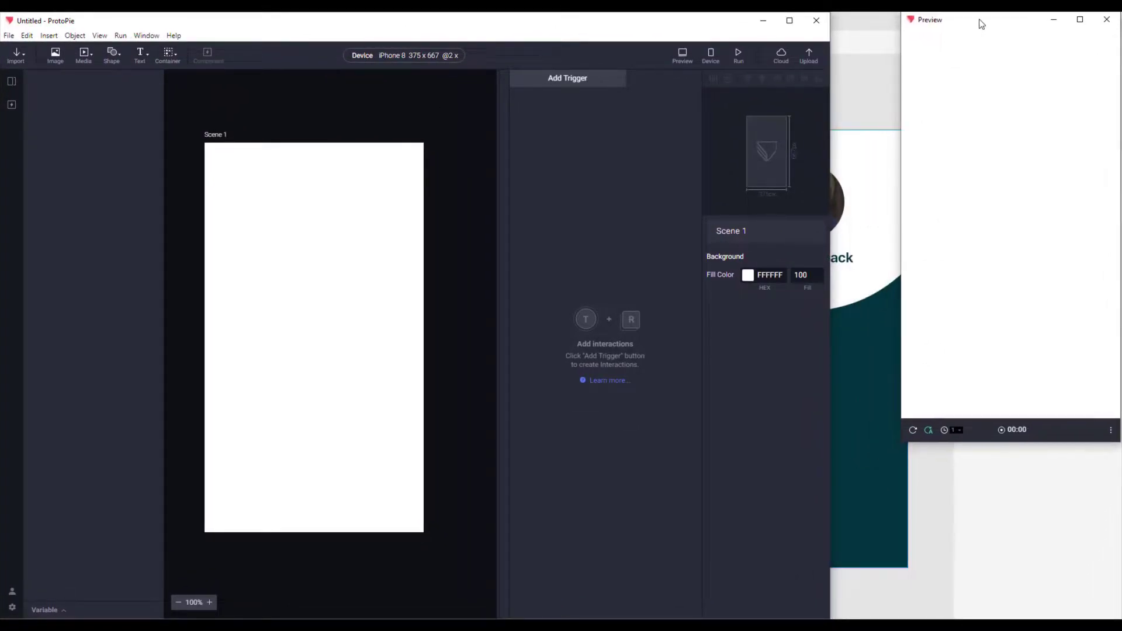
{"action": "left_click_drag", "start_coordinate": [913, 452], "coordinate": [858, 621]}
{"action": "left_click_drag", "start_coordinate": [830, 13], "coordinate": [855, 12]}
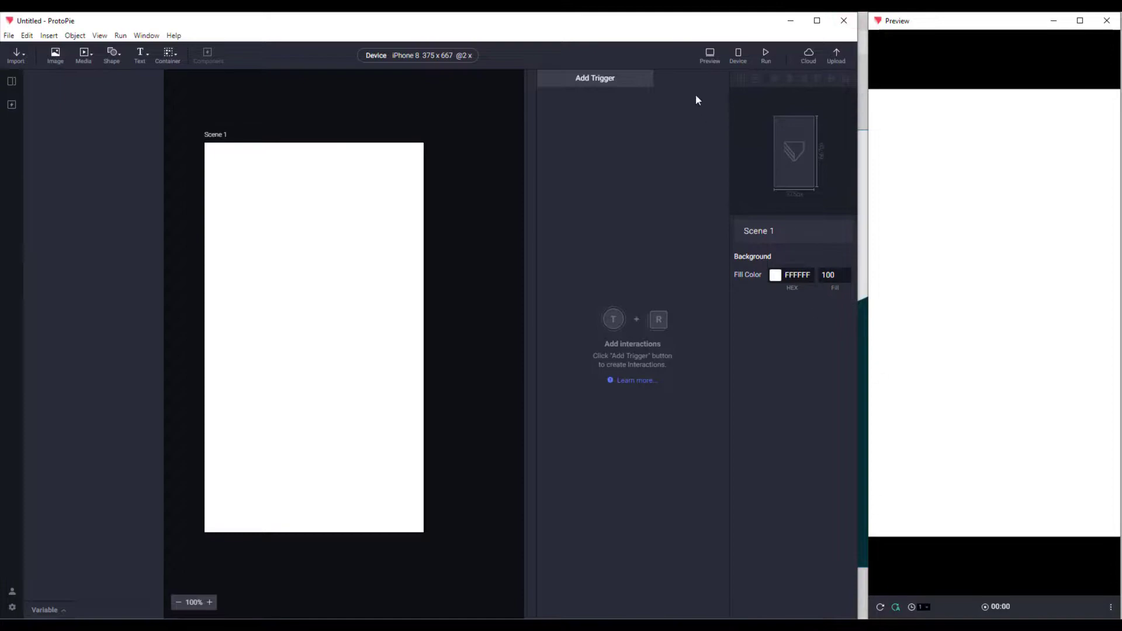
{"action": "left_click", "coordinate": [400, 60]}
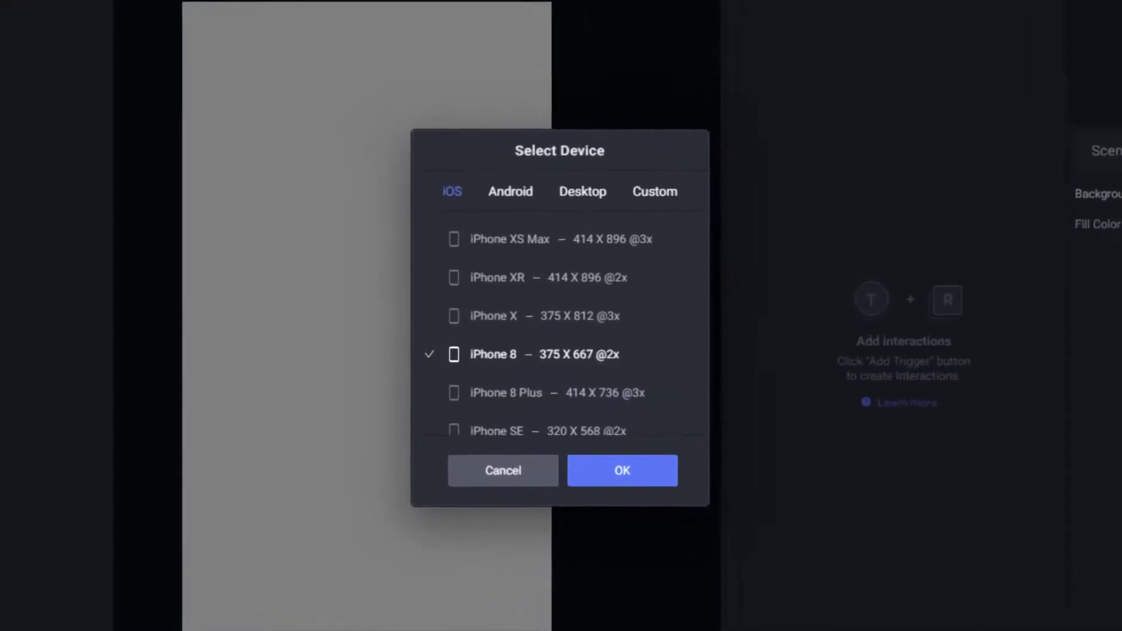
{"action": "left_click", "coordinate": [555, 320]}
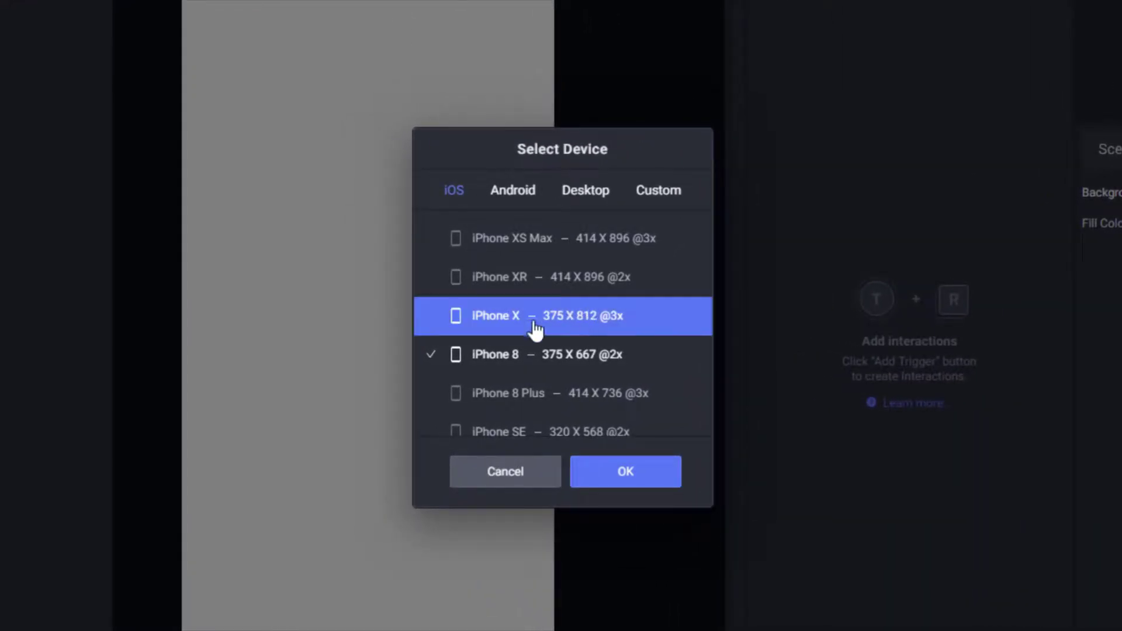
{"action": "left_click", "coordinate": [619, 475]}
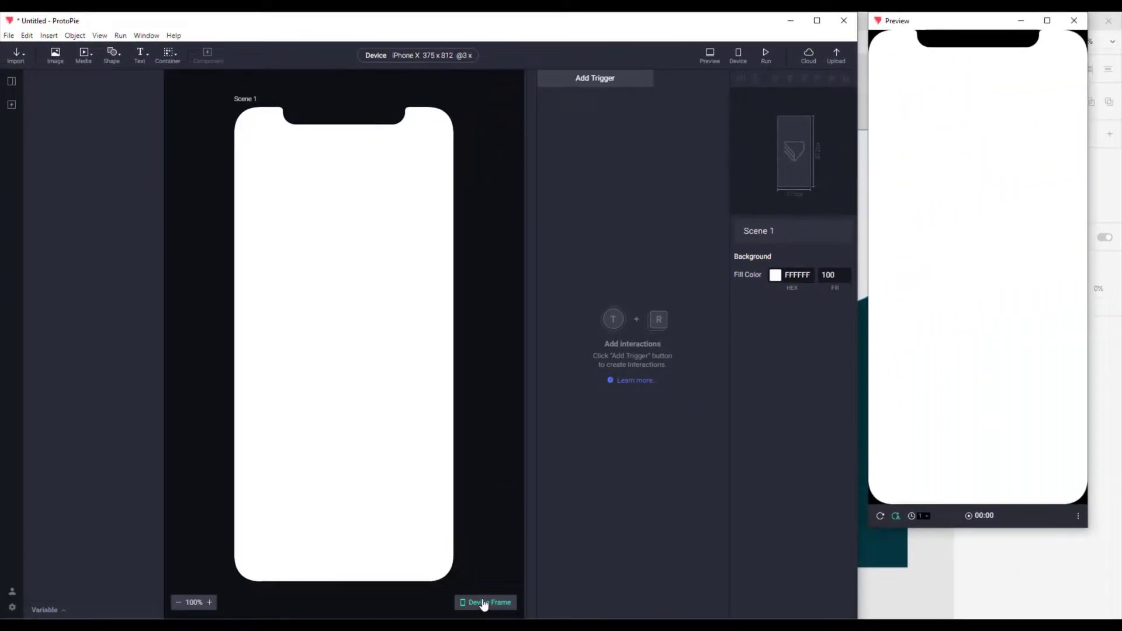
{"action": "left_click", "coordinate": [484, 603]}
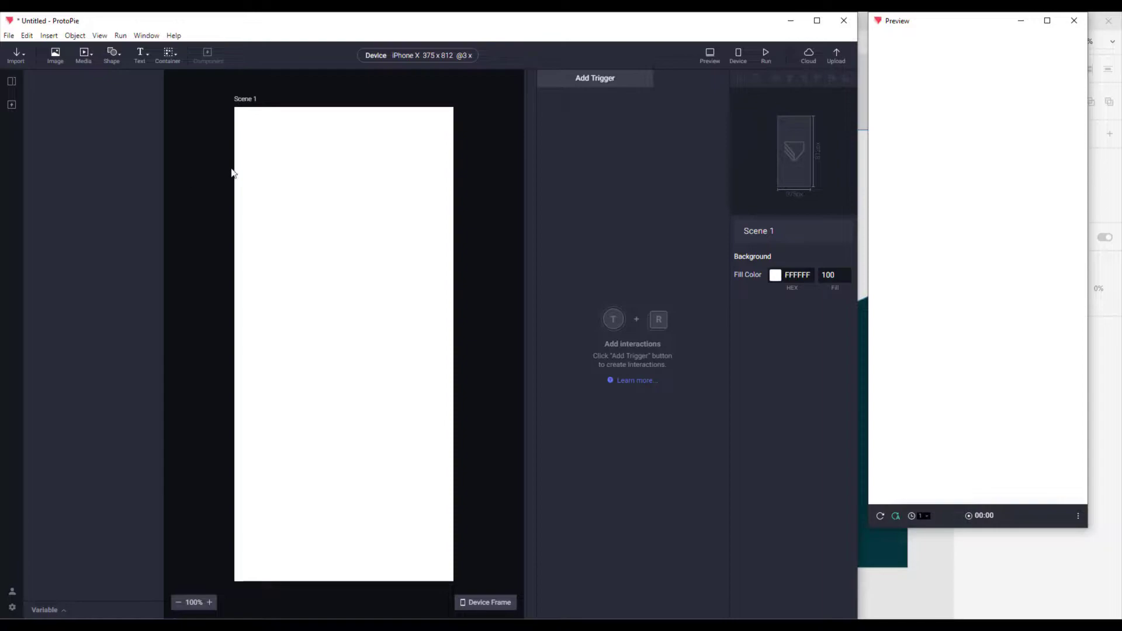
Enlarge the Preview window, place it beside the editor, and widen the editor window to meet it.
{"action": "left_click_drag", "start_coordinate": [870, 535], "coordinate": [845, 585]}
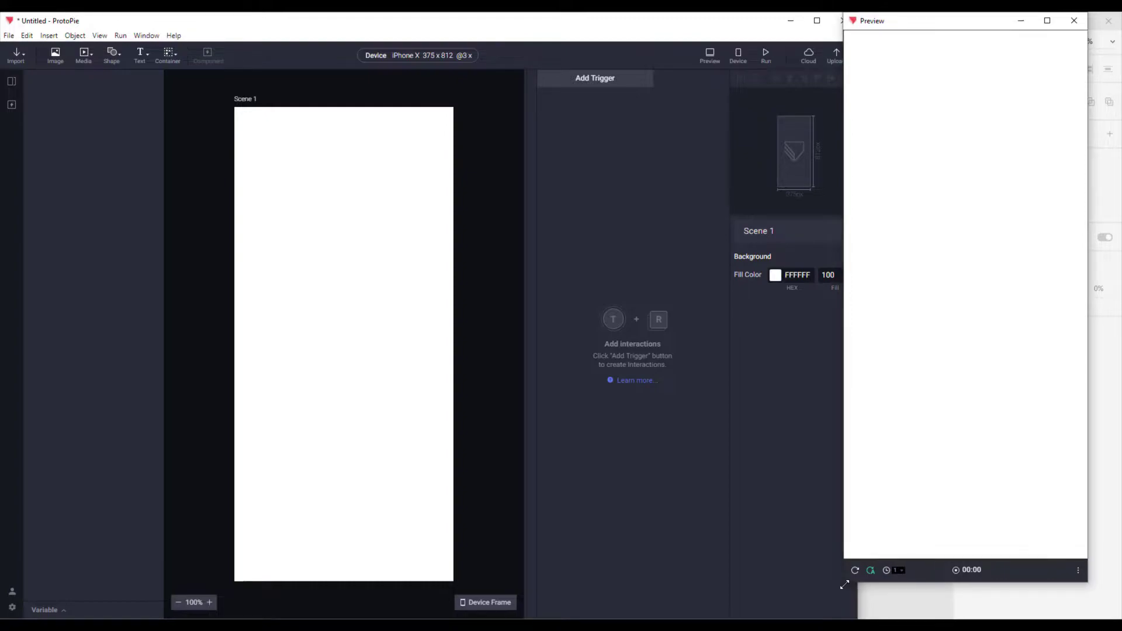
{"action": "left_click_drag", "start_coordinate": [893, 26], "coordinate": [925, 27]}
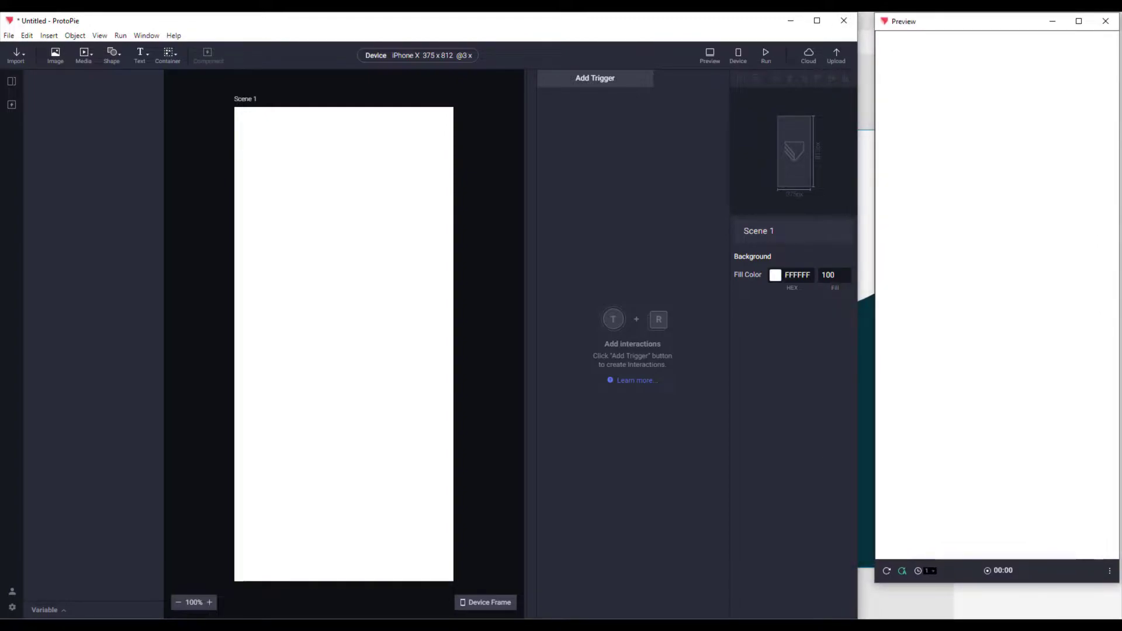
{"action": "left_click_drag", "start_coordinate": [860, 618], "coordinate": [872, 619]}
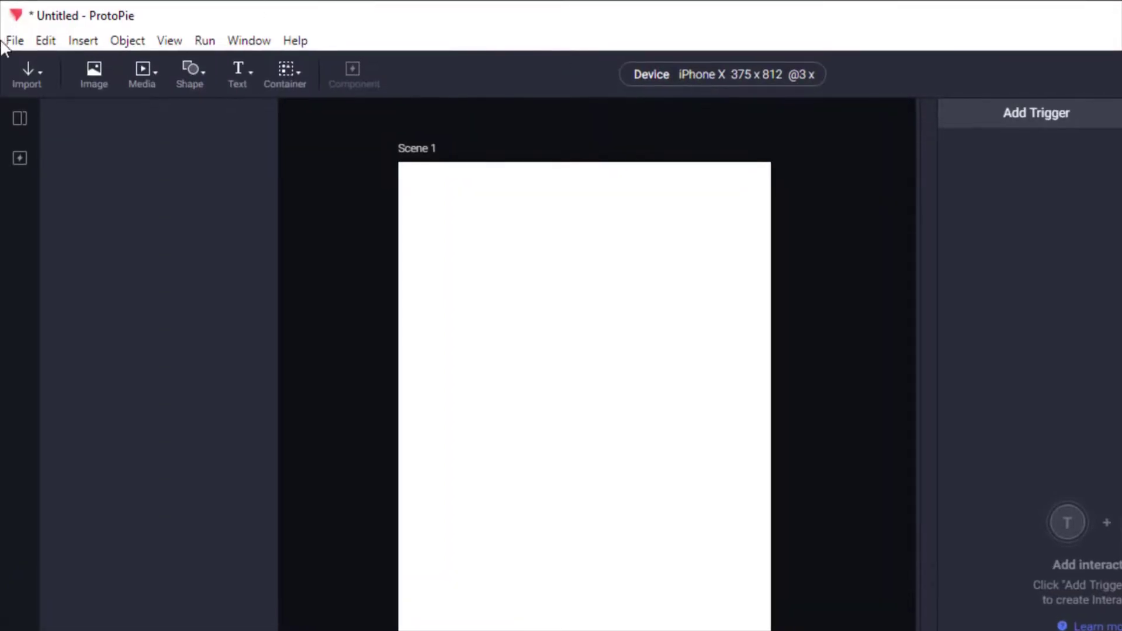
{"action": "left_click", "coordinate": [41, 74]}
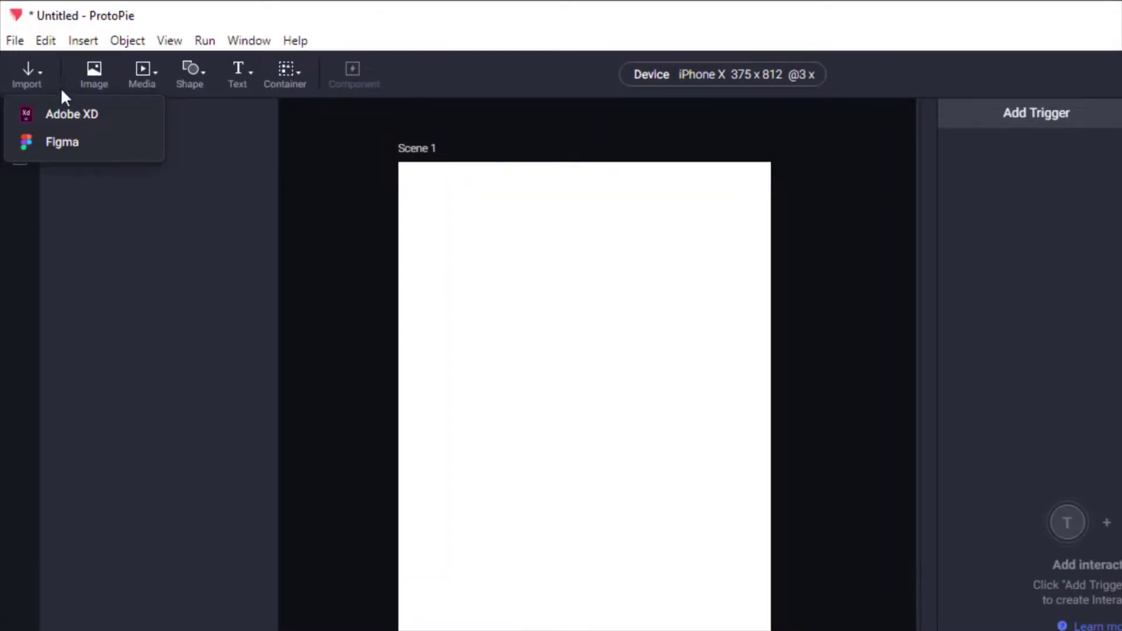
{"action": "left_click", "coordinate": [136, 120]}
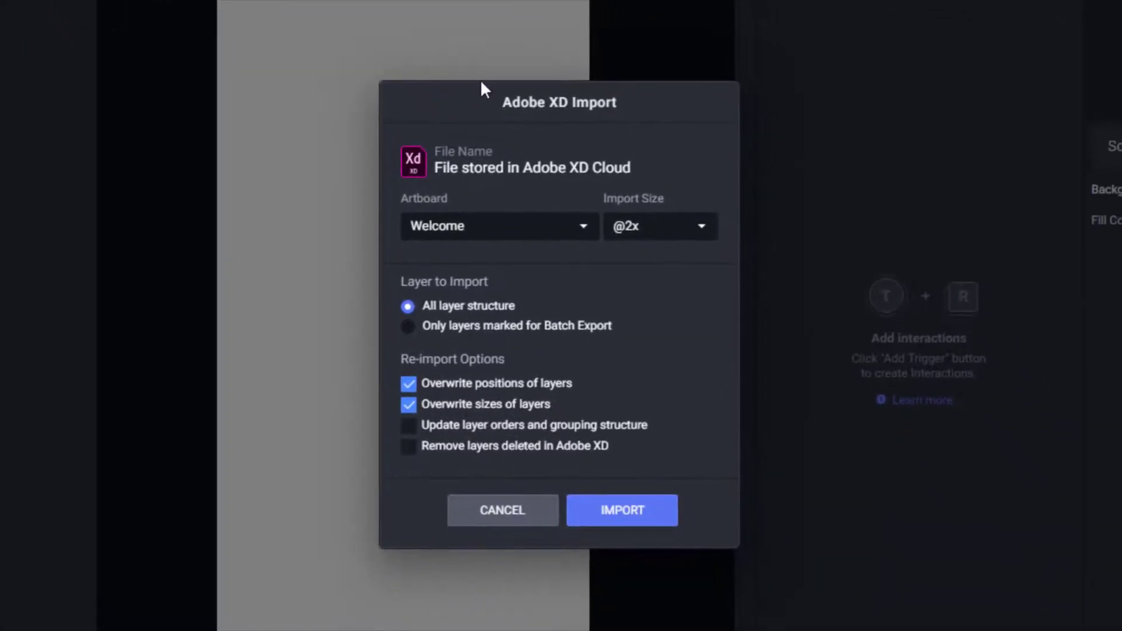
{"action": "left_click", "coordinate": [464, 232]}
{"action": "left_click", "coordinate": [448, 247]}
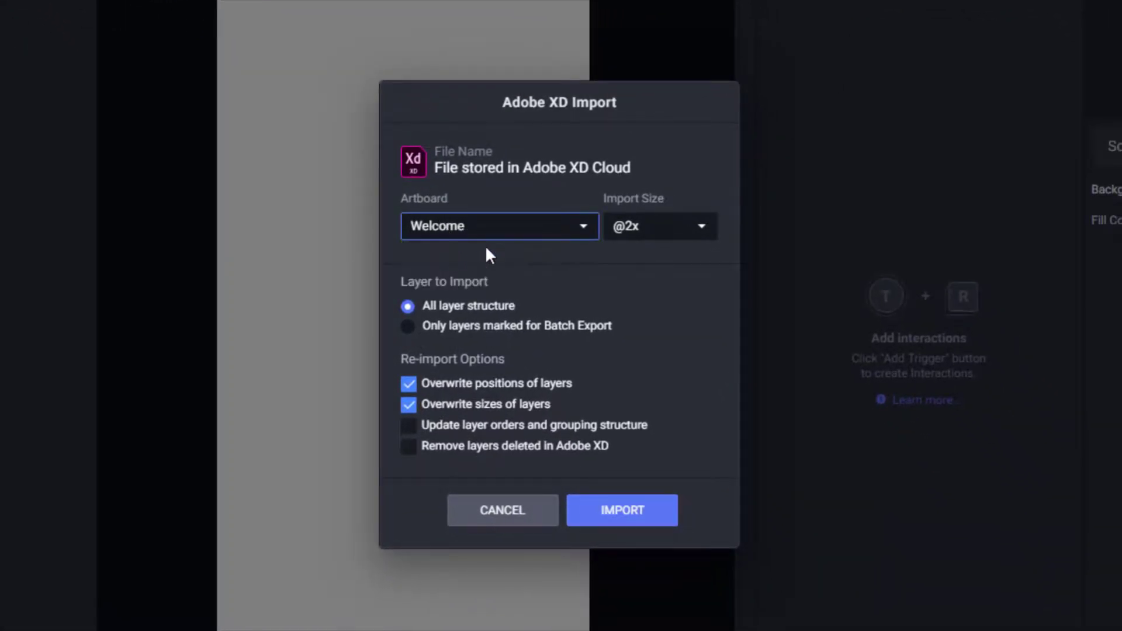
{"action": "left_click", "coordinate": [617, 225]}
{"action": "left_click", "coordinate": [646, 280]}
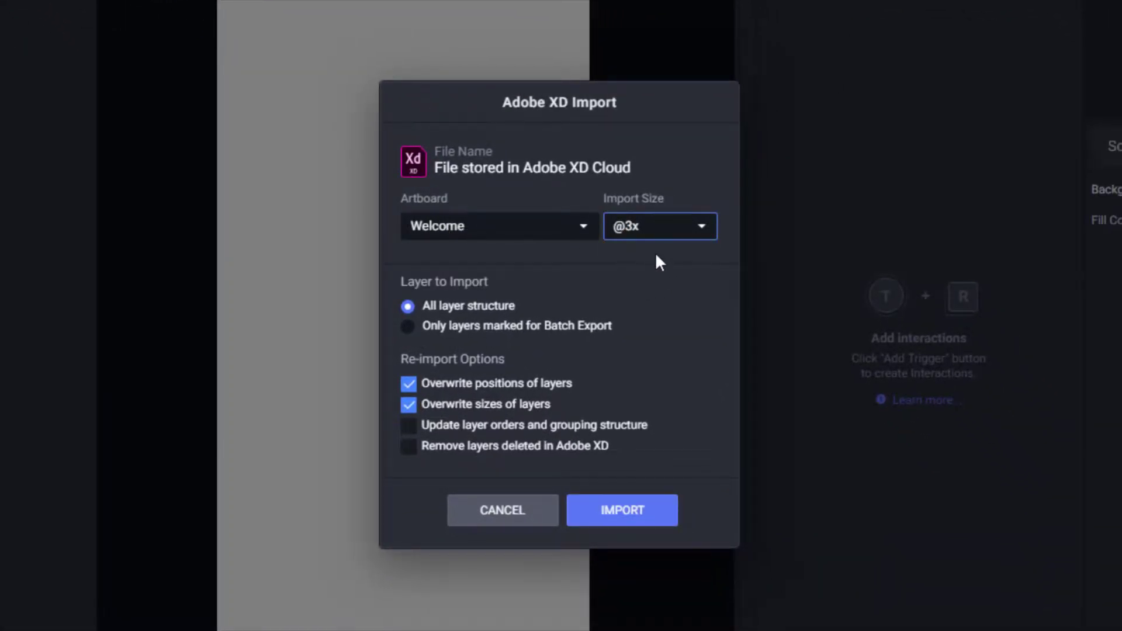
{"action": "left_click", "coordinate": [628, 522]}
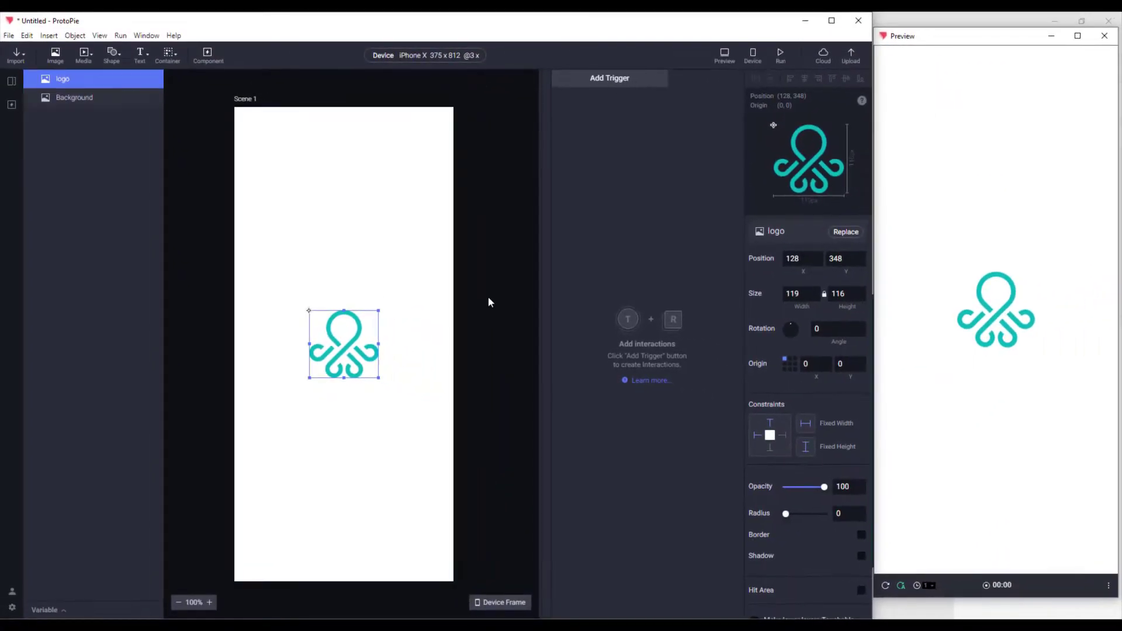
{"action": "left_click", "coordinate": [444, 327]}
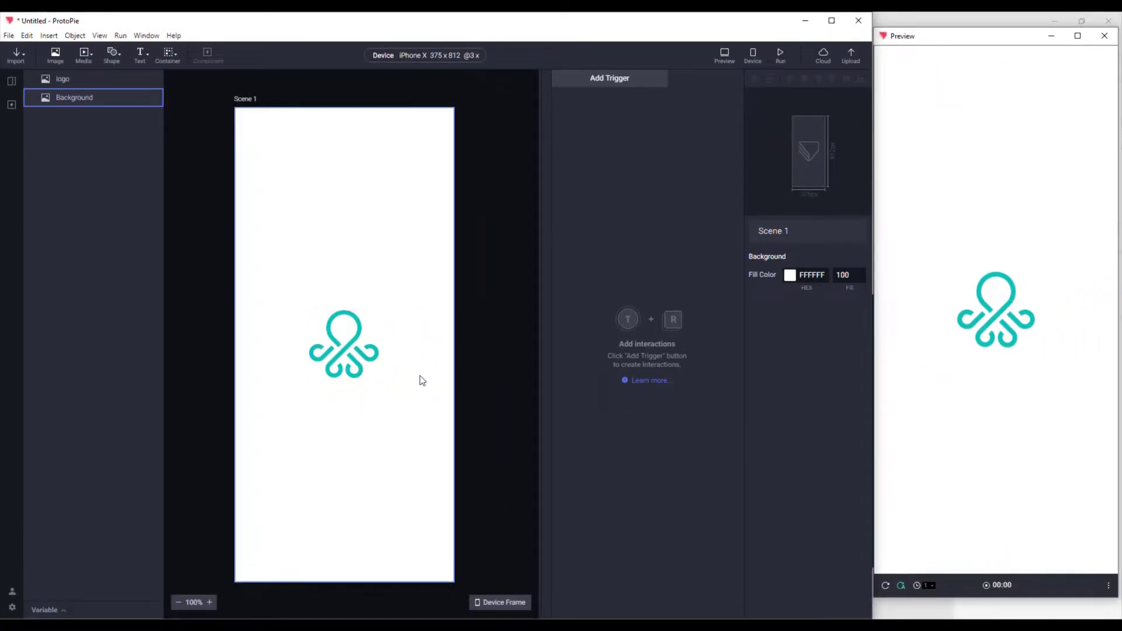
{"action": "left_click", "coordinate": [378, 362]}
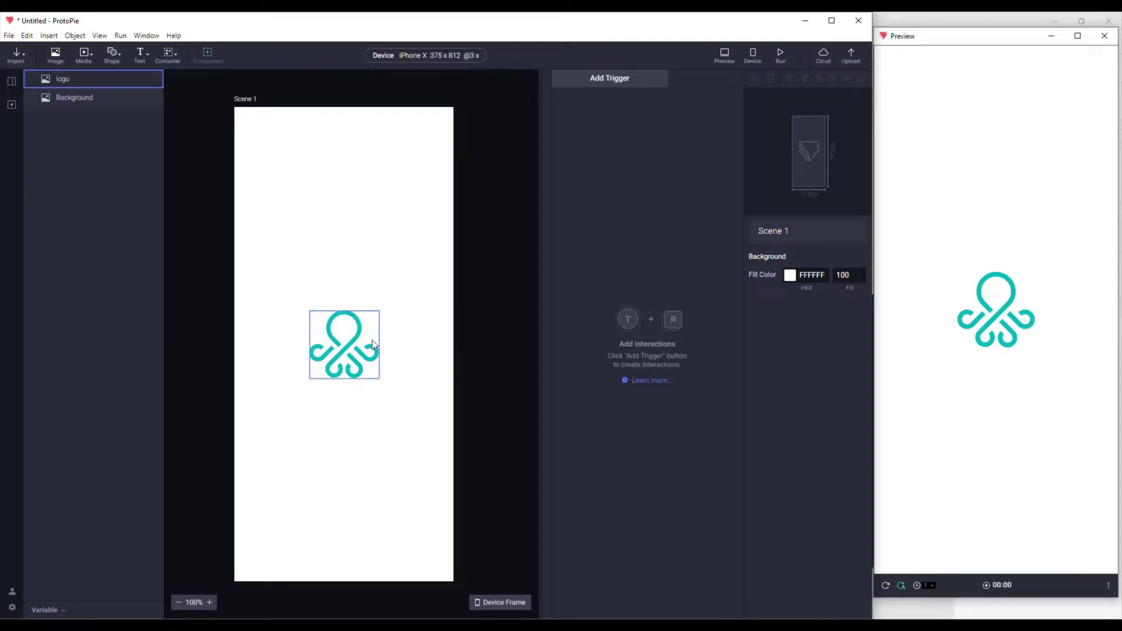
Add a Start trigger to Scene 1 and set the logo layer's opacity to 0.
{"action": "left_click", "coordinate": [624, 80]}
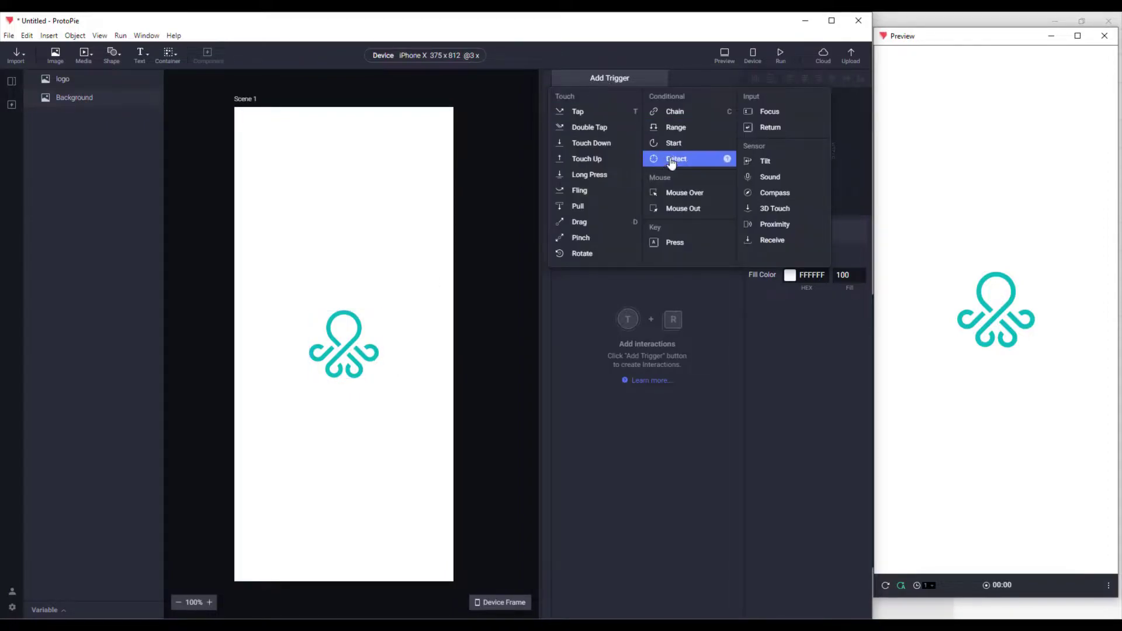
{"action": "left_click", "coordinate": [685, 144]}
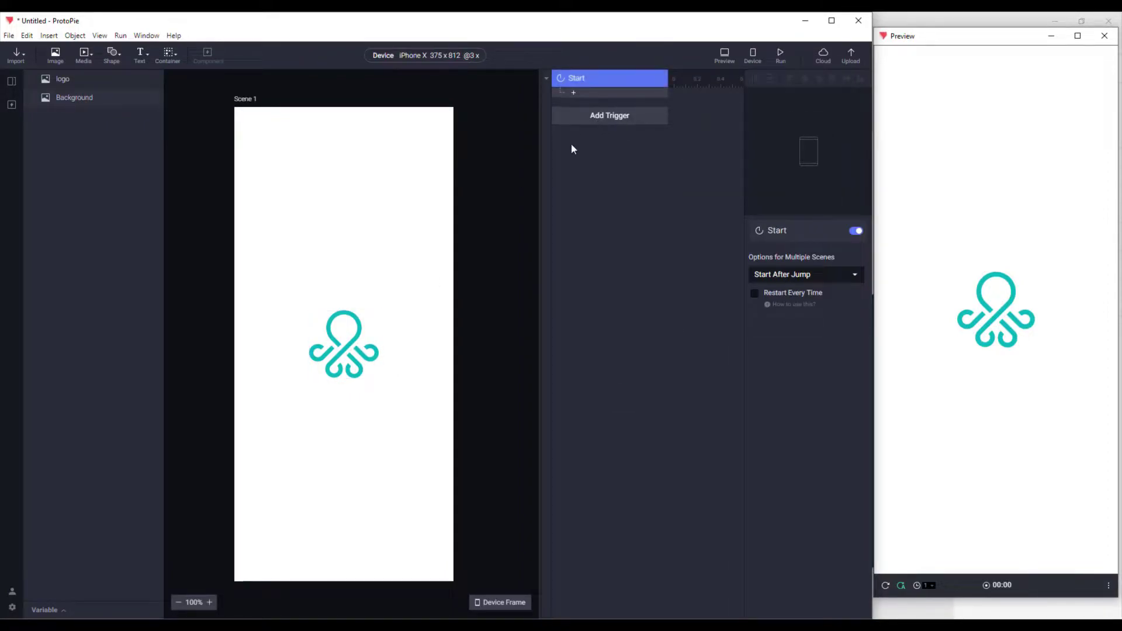
{"action": "left_click", "coordinate": [73, 82]}
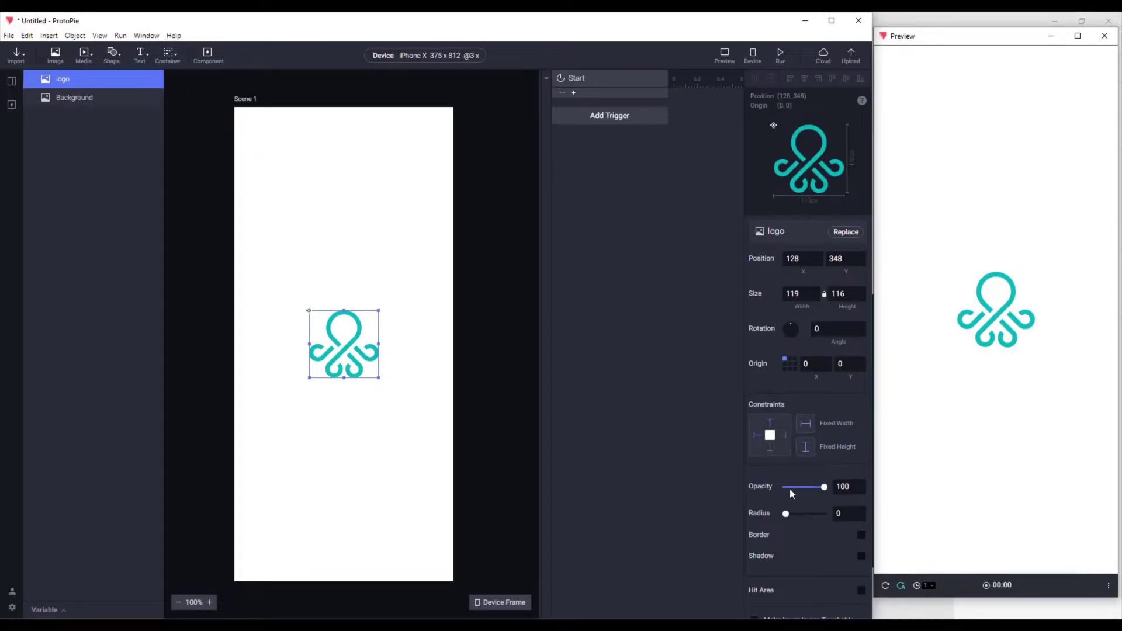
{"action": "left_click_drag", "start_coordinate": [808, 486], "coordinate": [773, 485]}
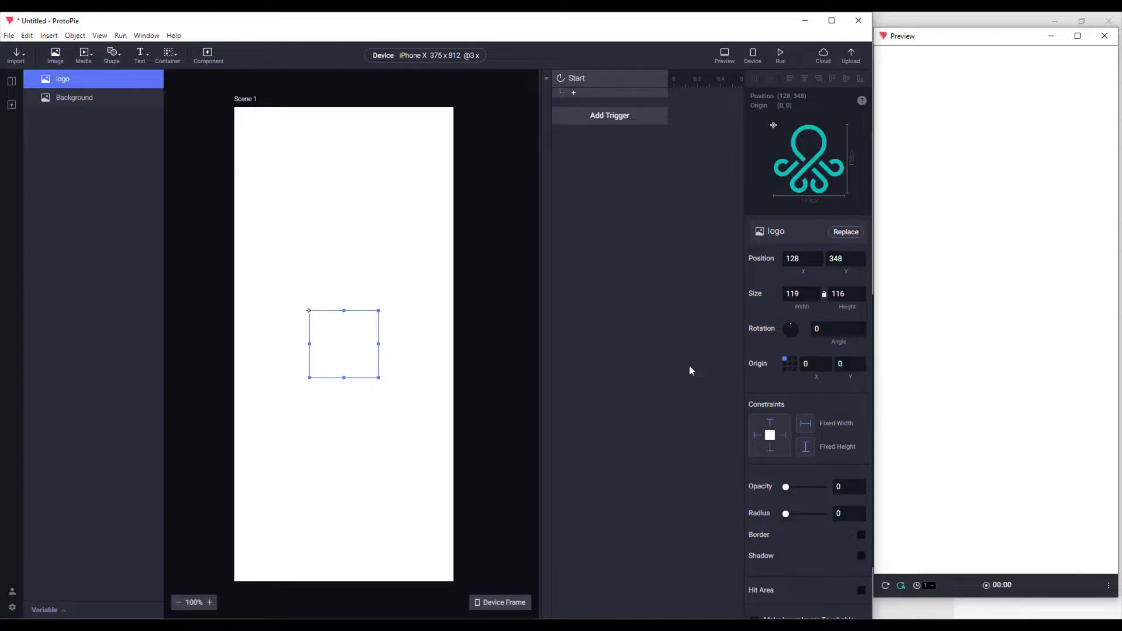
Add an Opacity response for the logo under the Start trigger, going to 100 with Ease In & Out Cubic easing.
{"action": "left_click", "coordinate": [572, 97]}
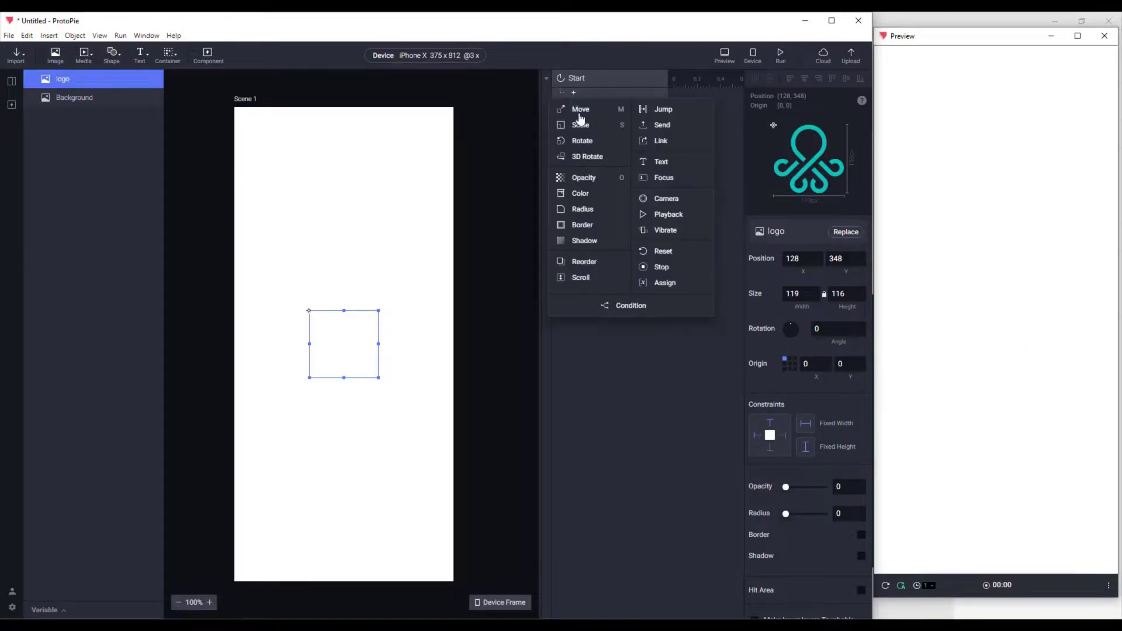
{"action": "left_click", "coordinate": [584, 177]}
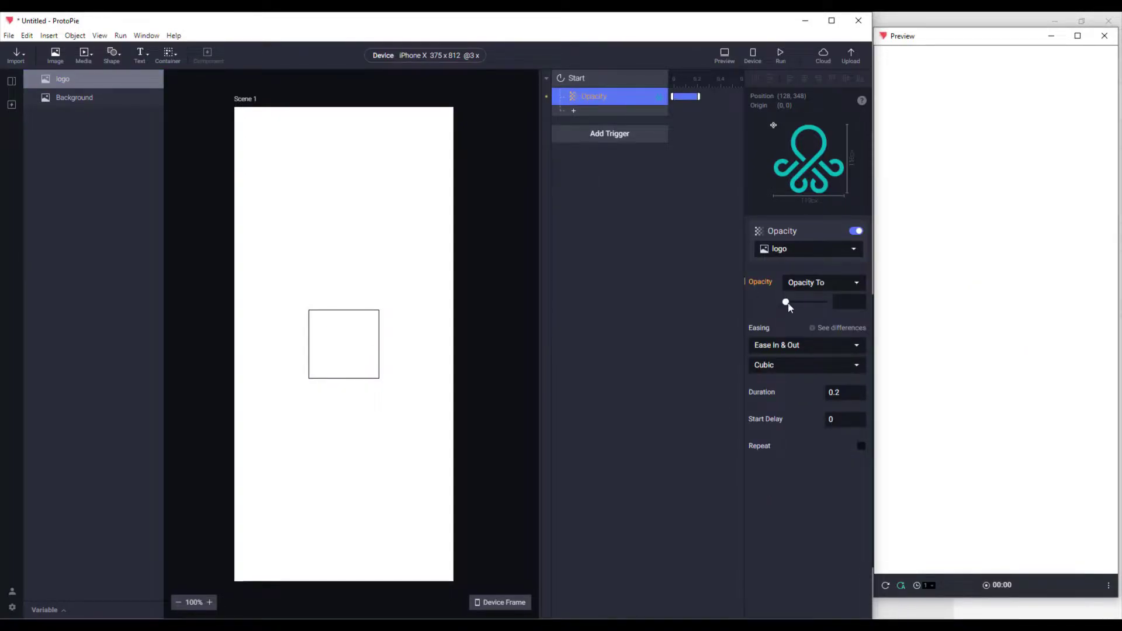
{"action": "left_click", "coordinate": [793, 363]}
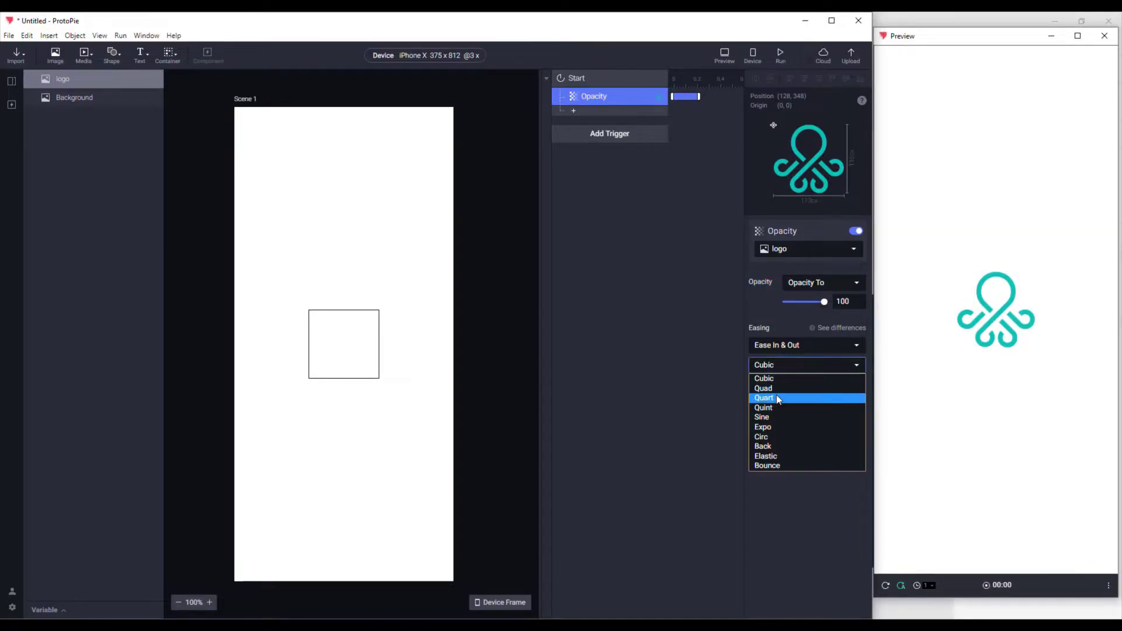
{"action": "left_click", "coordinate": [787, 328]}
Set the logo's Opacity response duration to 1.5 and replay the fade-in in the preview.
{"action": "left_click", "coordinate": [845, 392]}
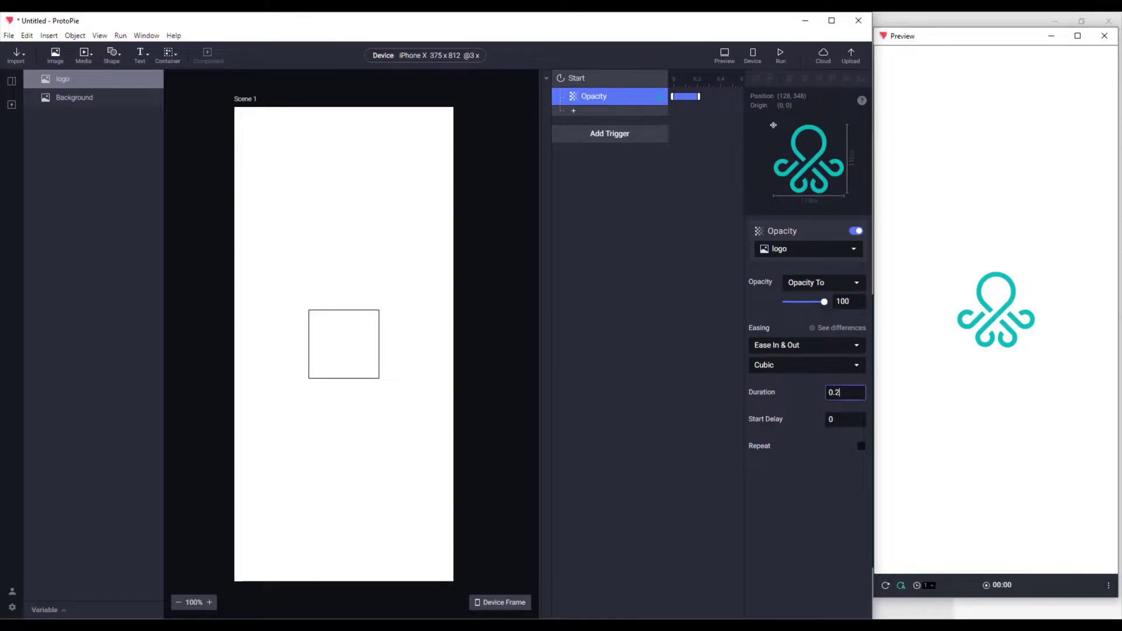
{"action": "type", "text": "6"}
{"action": "key", "text": "Return"}
{"action": "type", "text": "5"}
{"action": "key", "text": "Return"}
{"action": "left_click", "coordinate": [885, 587]}
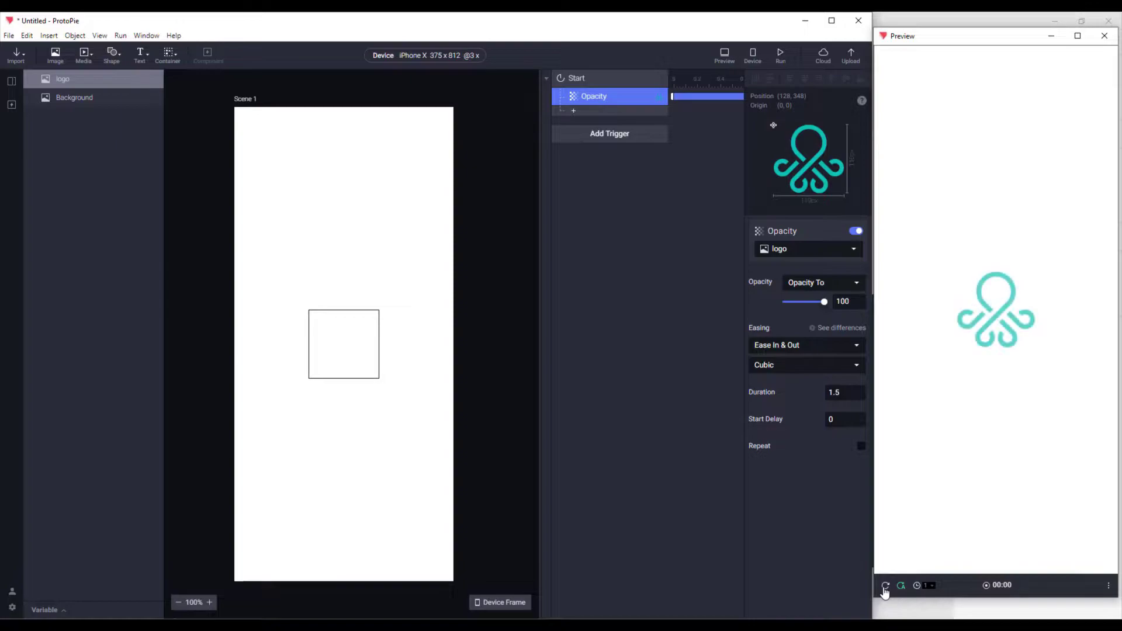
{"action": "left_click", "coordinate": [885, 588]}
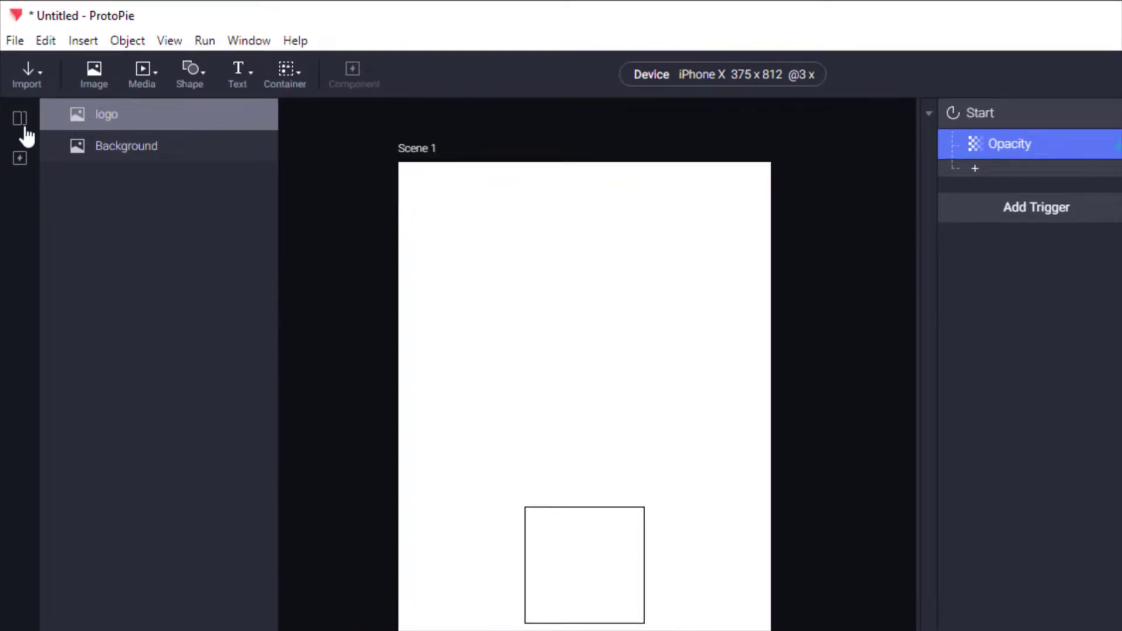
Rename Scene 1 as Welcome.
{"action": "left_click", "coordinate": [21, 123]}
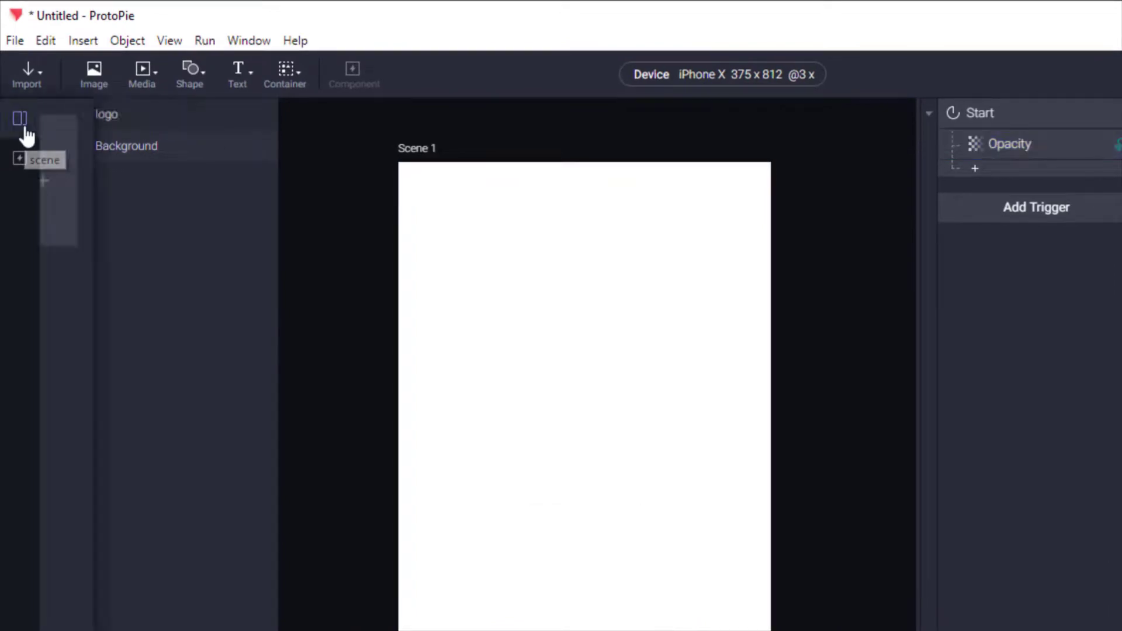
{"action": "double_click", "coordinate": [90, 263]}
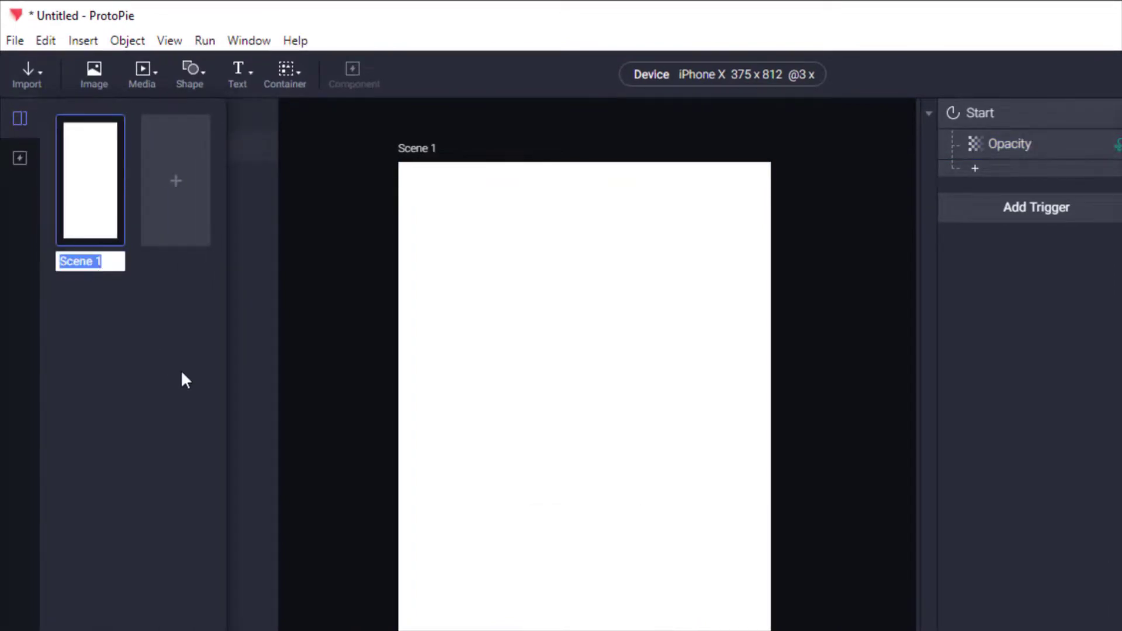
{"action": "type", "text": "Welcome"}
{"action": "key", "text": "Return"}
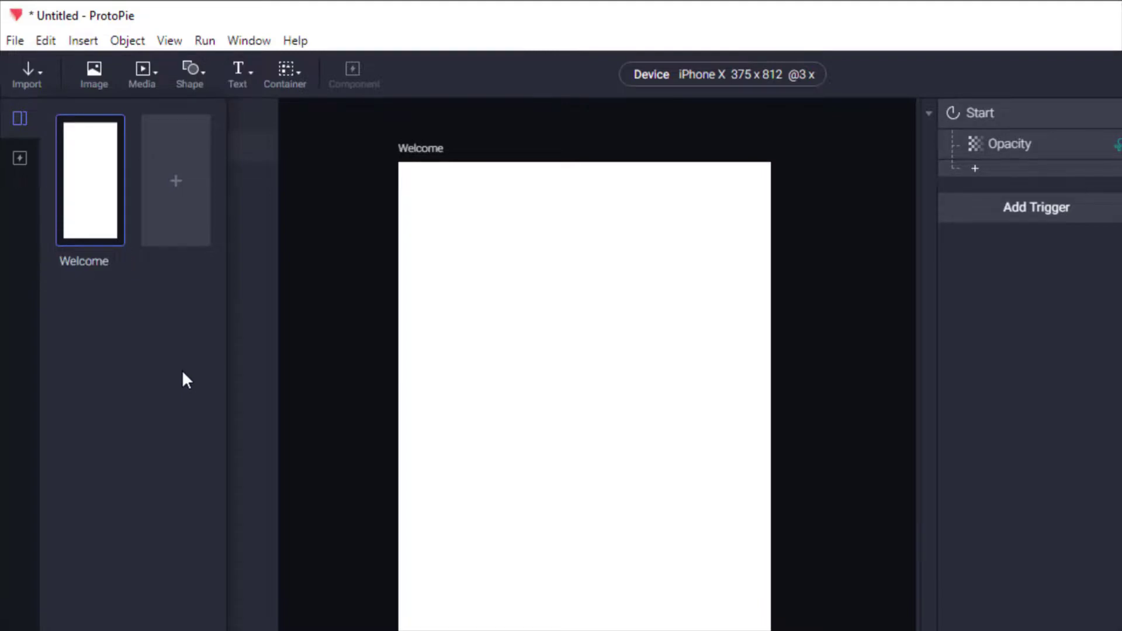
Add a second scene and name it Login.
{"action": "left_click", "coordinate": [174, 228]}
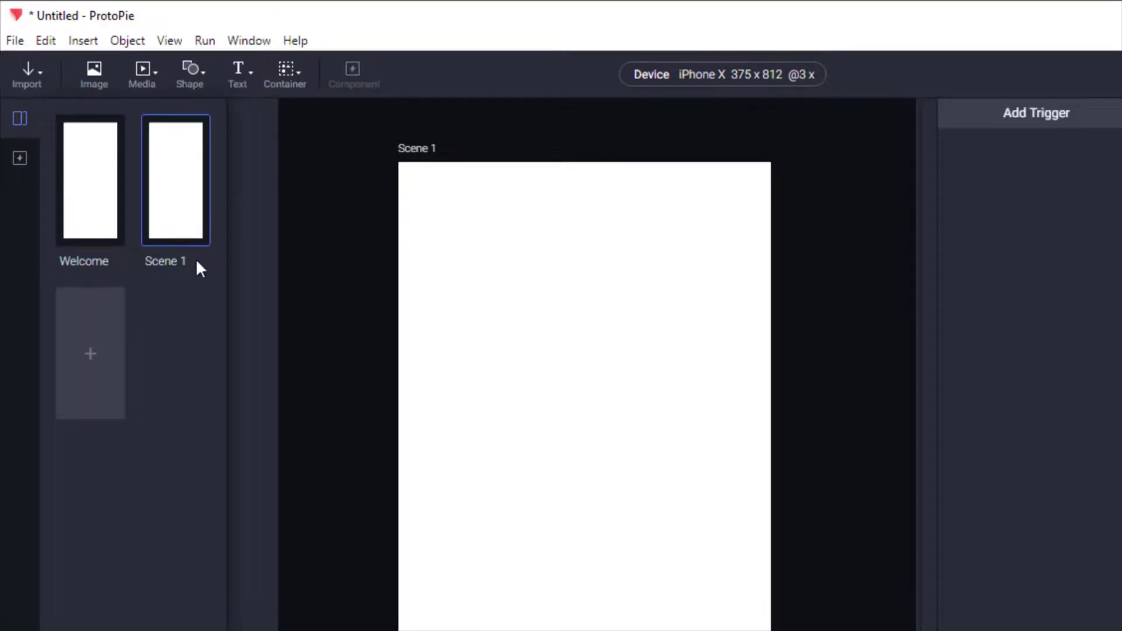
{"action": "double_click", "coordinate": [164, 259]}
{"action": "type", "text": "4"}
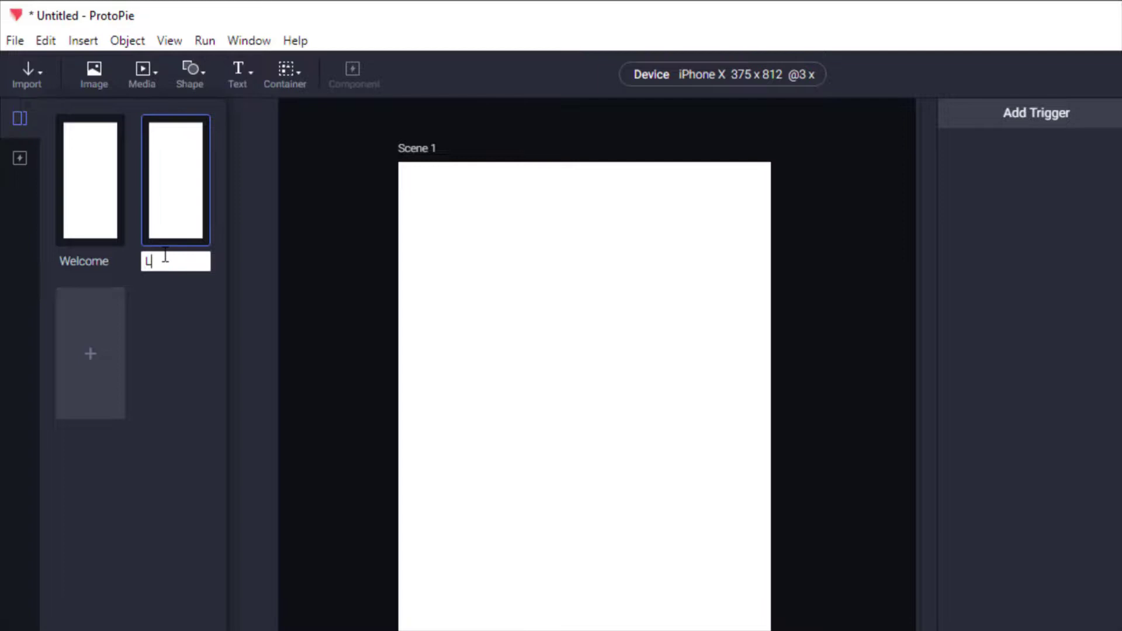
{"action": "key", "text": "Return"}
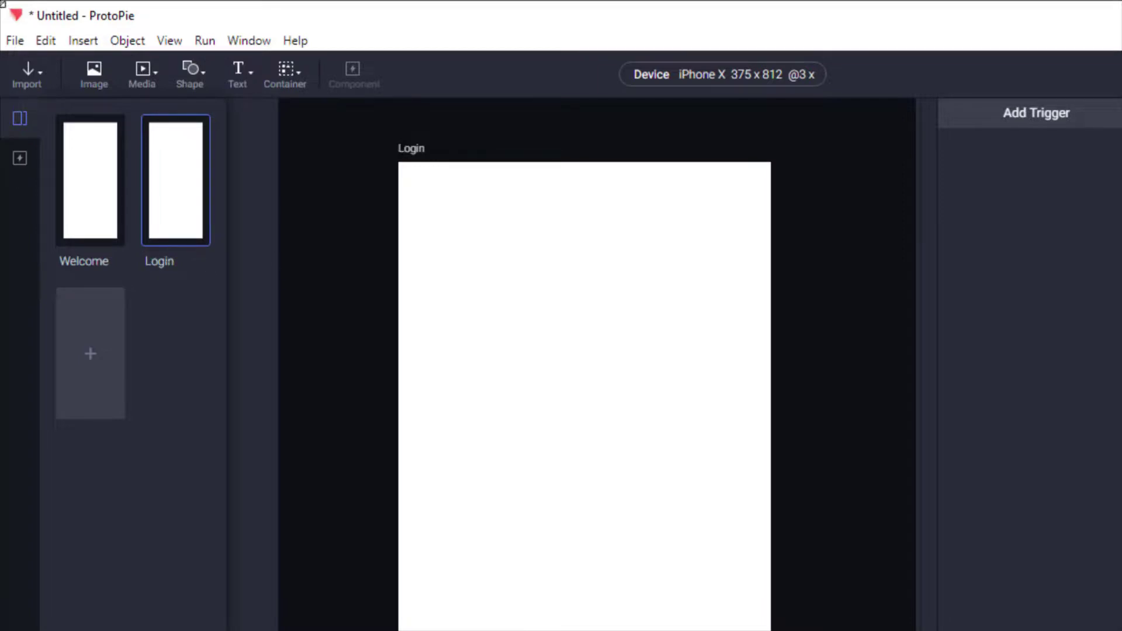
{"action": "left_click", "coordinate": [34, 79]}
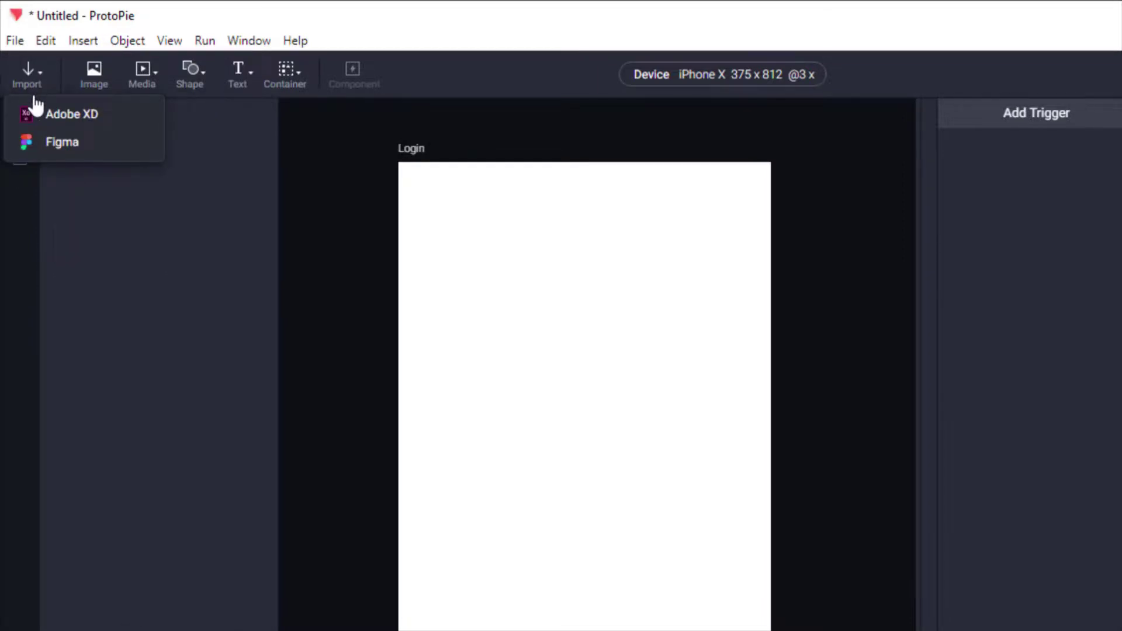
{"action": "left_click", "coordinate": [90, 124]}
{"action": "left_click", "coordinate": [750, 393]}
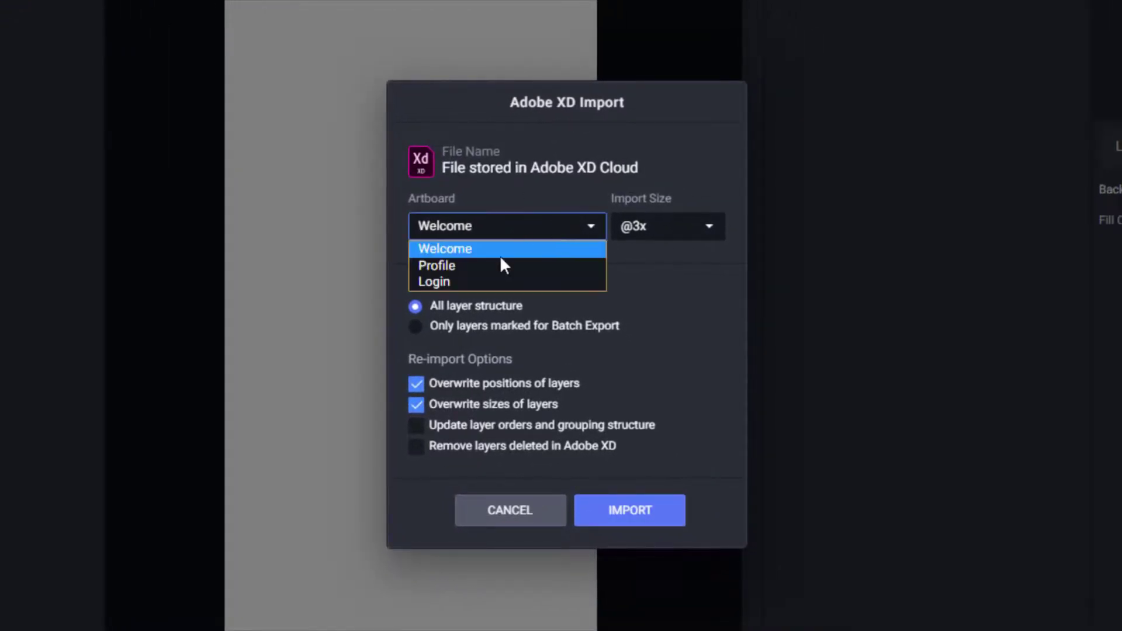
{"action": "left_click", "coordinate": [447, 281]}
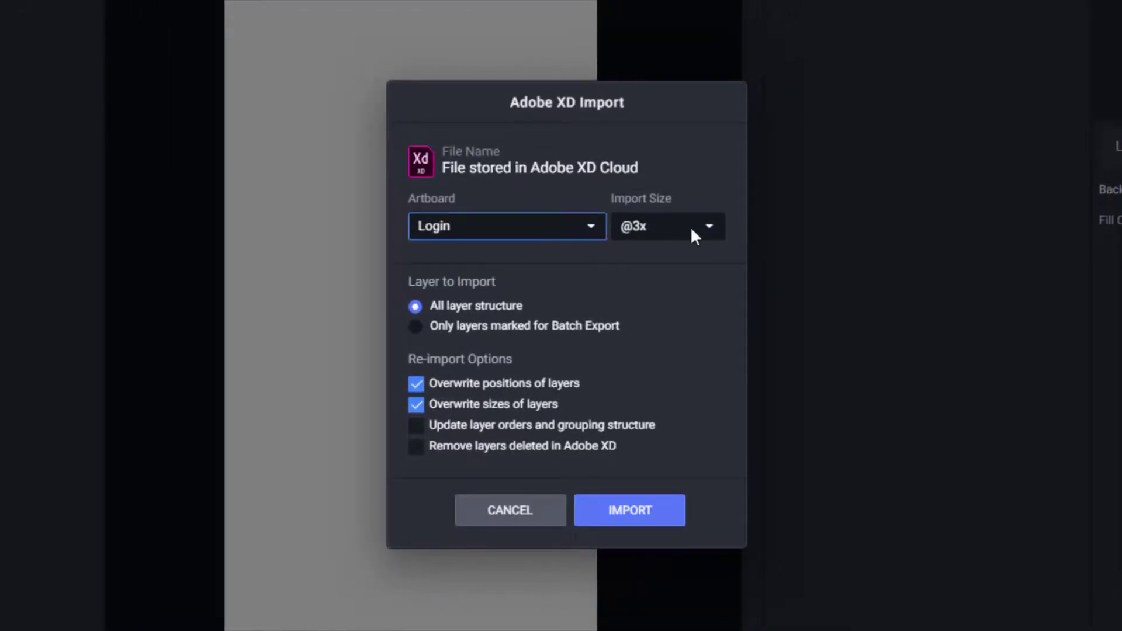
{"action": "left_click", "coordinate": [654, 525]}
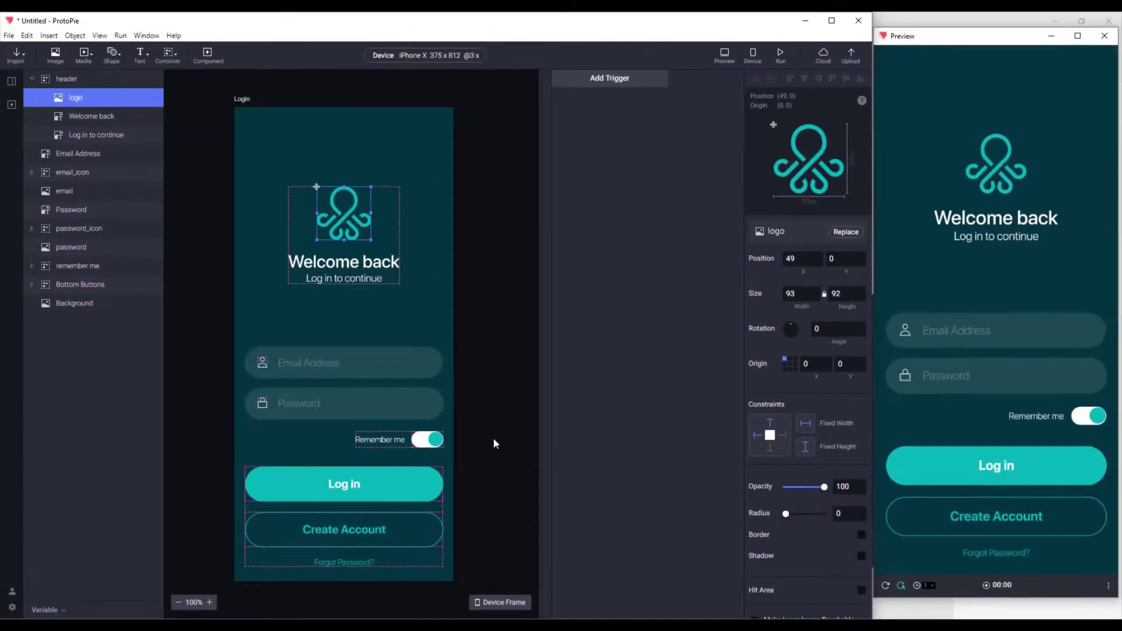
Return to the Welcome scene and add a Jump response to the Login scene under its Start trigger.
{"action": "left_click", "coordinate": [11, 82]}
{"action": "double_click", "coordinate": [58, 127]}
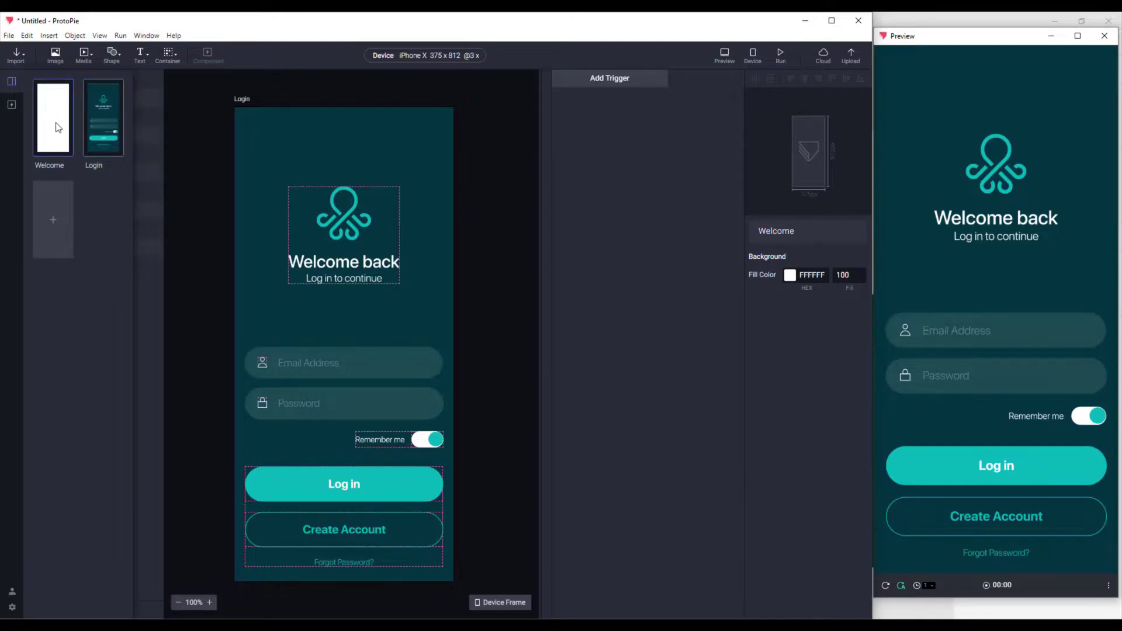
{"action": "left_click", "coordinate": [575, 115]}
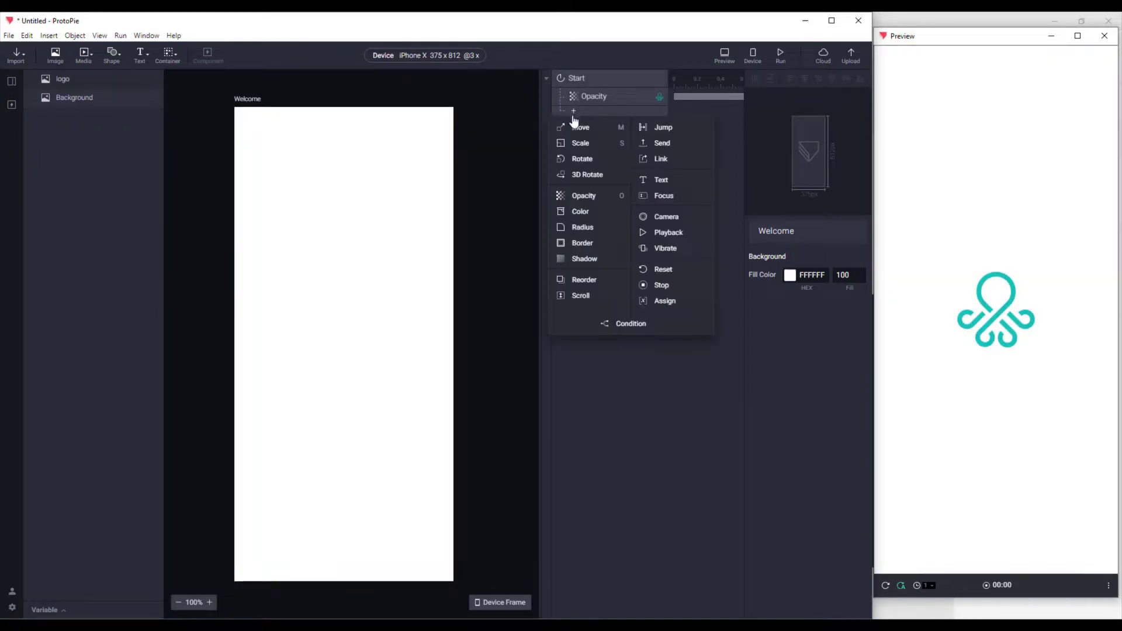
{"action": "left_click", "coordinate": [662, 127]}
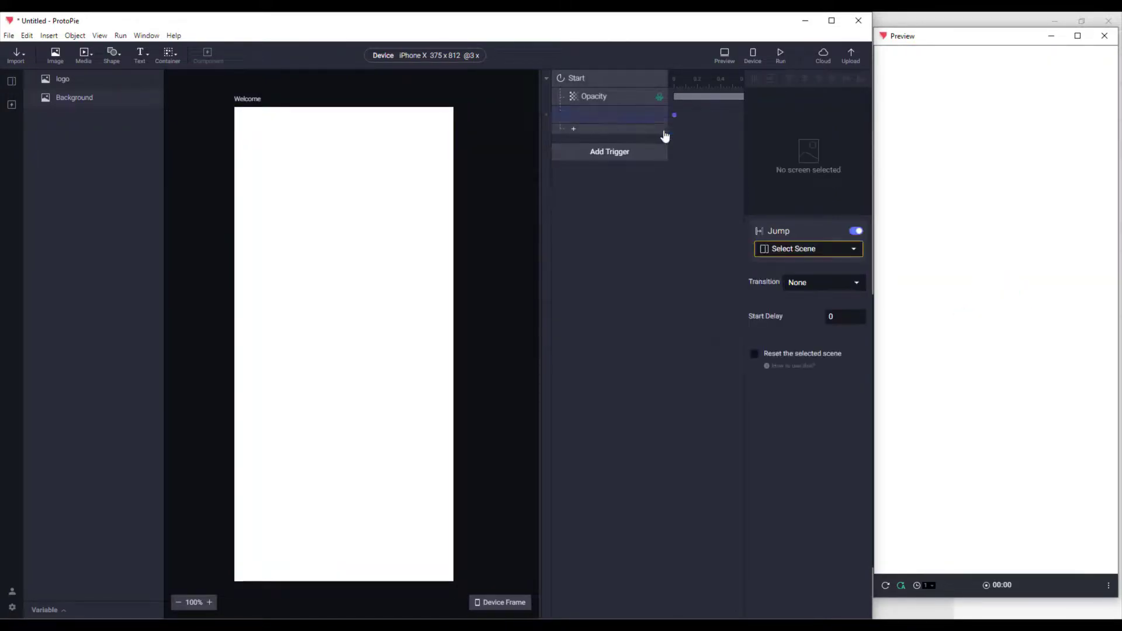
{"action": "left_click", "coordinate": [783, 249]}
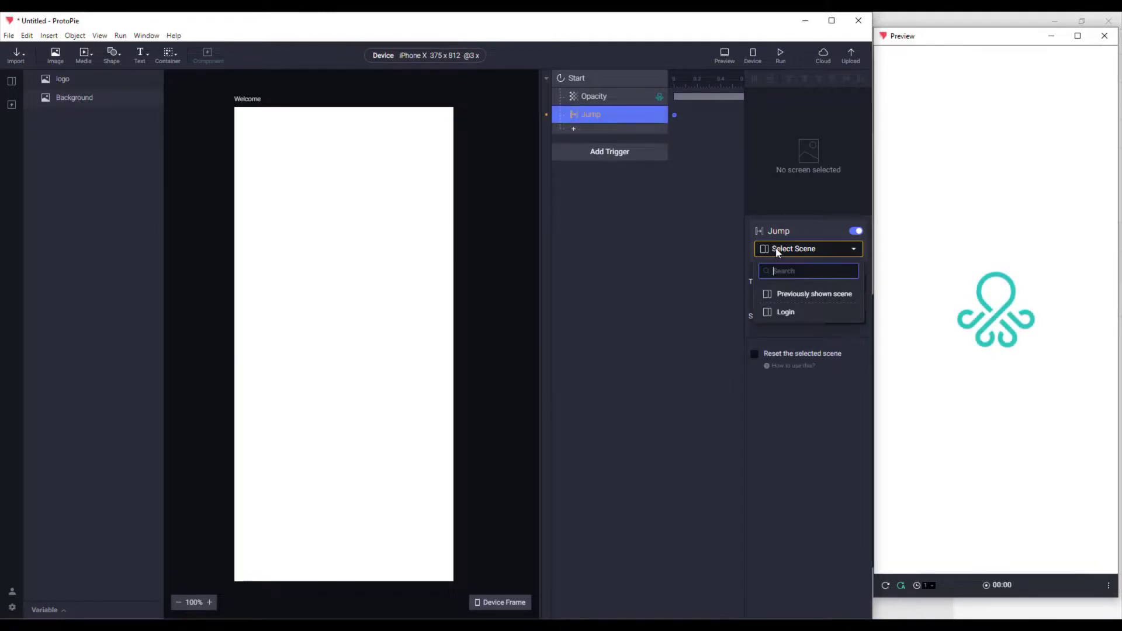
{"action": "left_click", "coordinate": [785, 313]}
Give the Jump response a Slide In transition from Bottom to Top with a start delay of 4.
{"action": "left_click", "coordinate": [784, 282]}
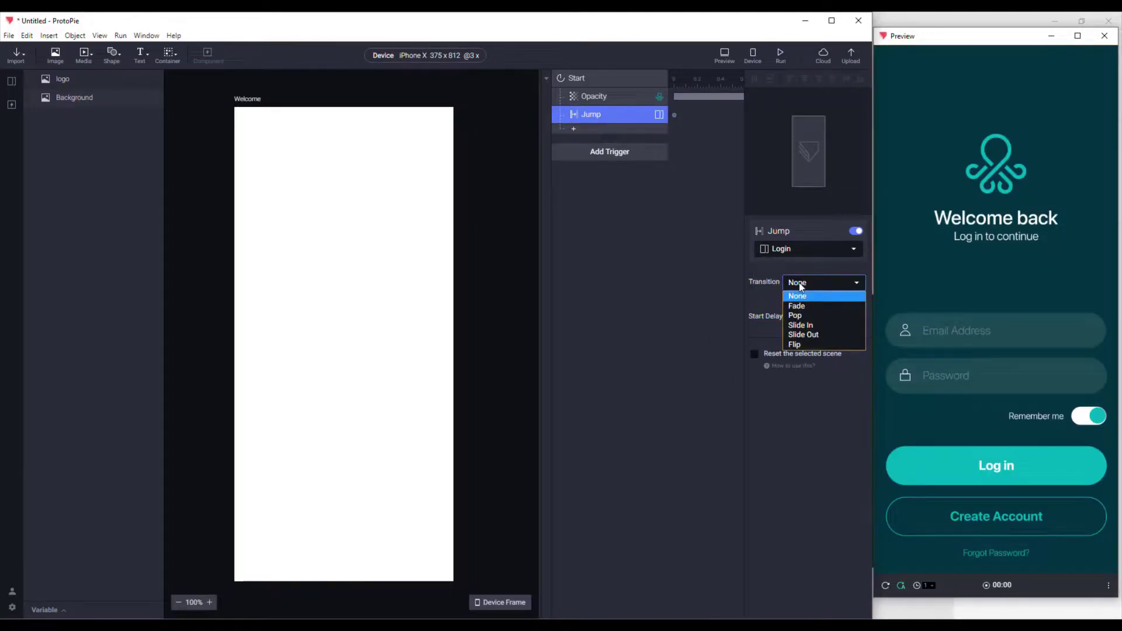
{"action": "left_click", "coordinate": [801, 326]}
{"action": "left_click", "coordinate": [821, 305]}
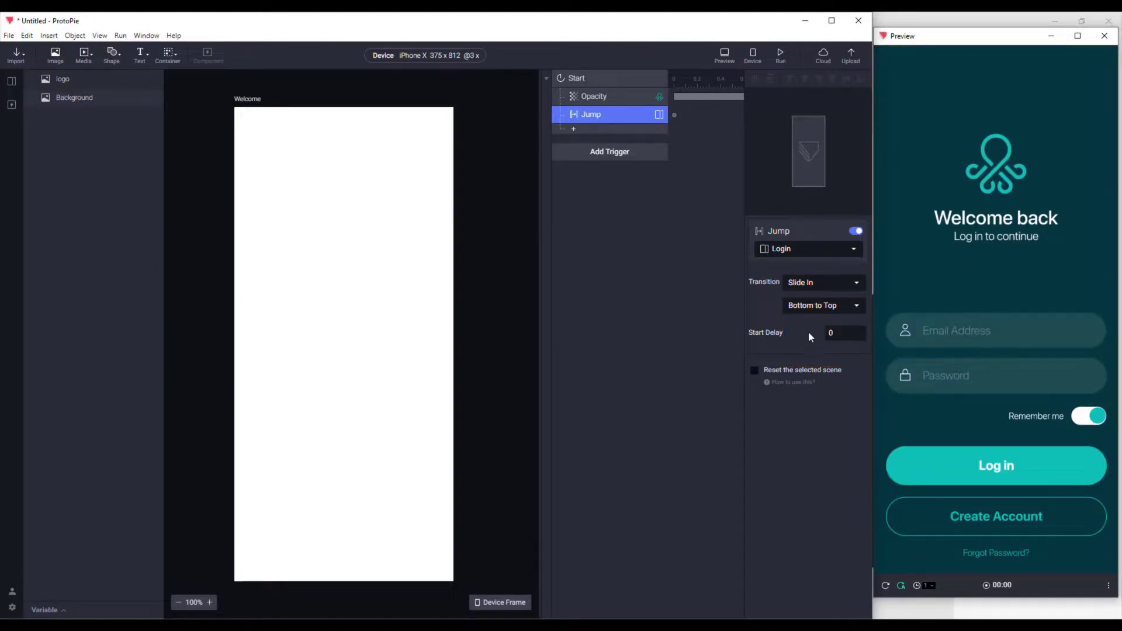
{"action": "left_click", "coordinate": [829, 333]}
{"action": "type", "text": "4"}
{"action": "key", "text": "Return"}
Open the Login scene, select the header group and add a Start trigger to the scene.
{"action": "left_click", "coordinate": [12, 81]}
{"action": "double_click", "coordinate": [94, 128]}
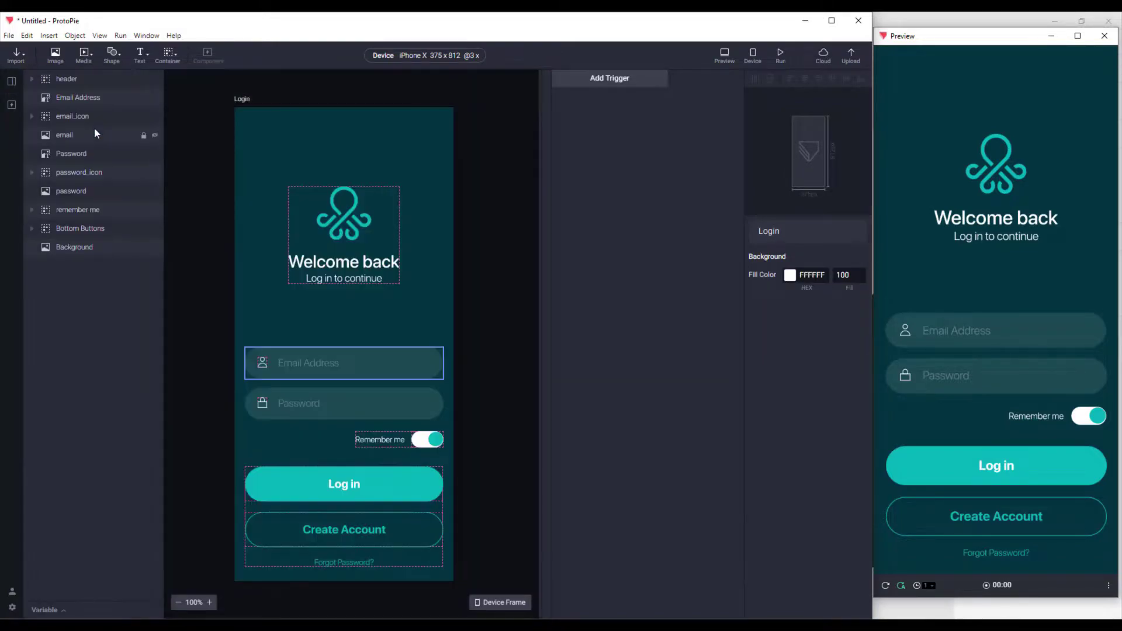
{"action": "left_click", "coordinate": [392, 192]}
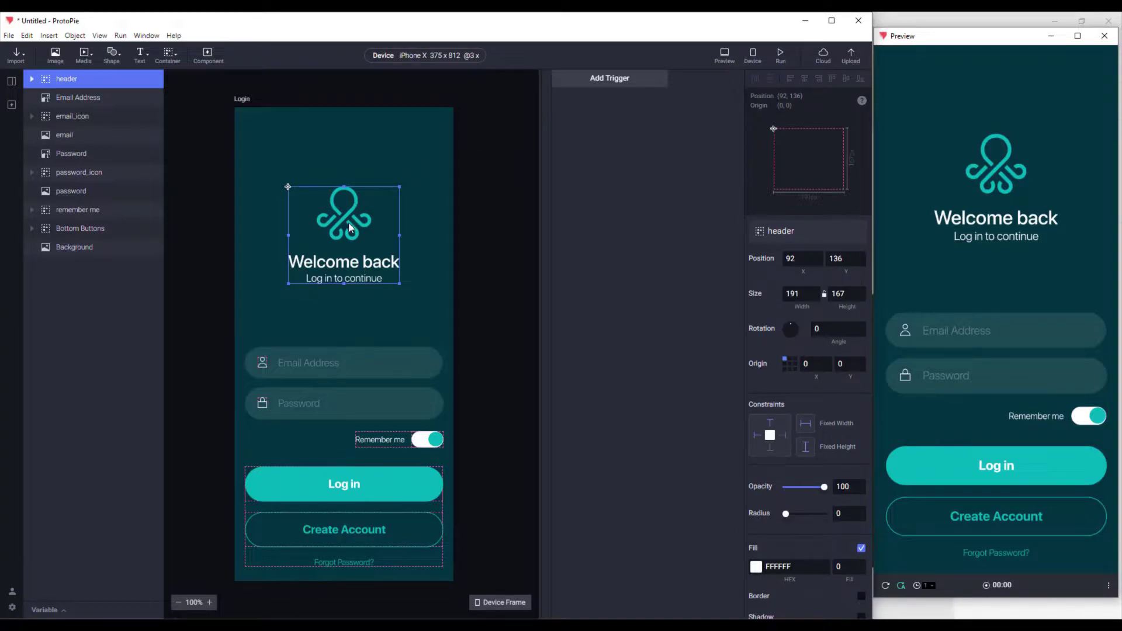
{"action": "left_click", "coordinate": [599, 88]}
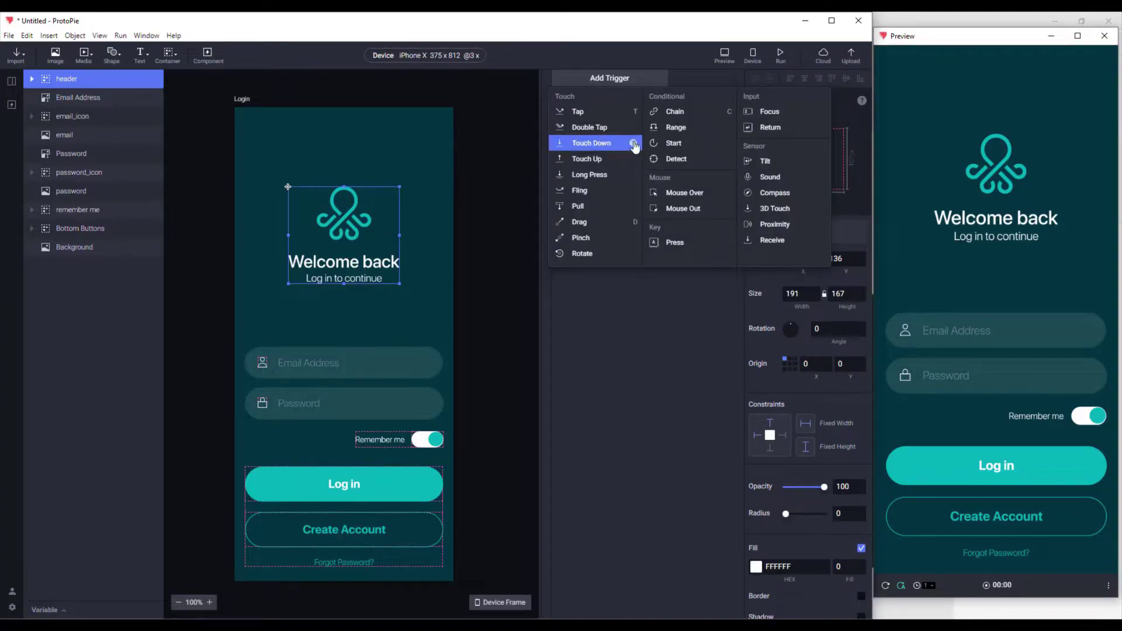
{"action": "left_click", "coordinate": [700, 150]}
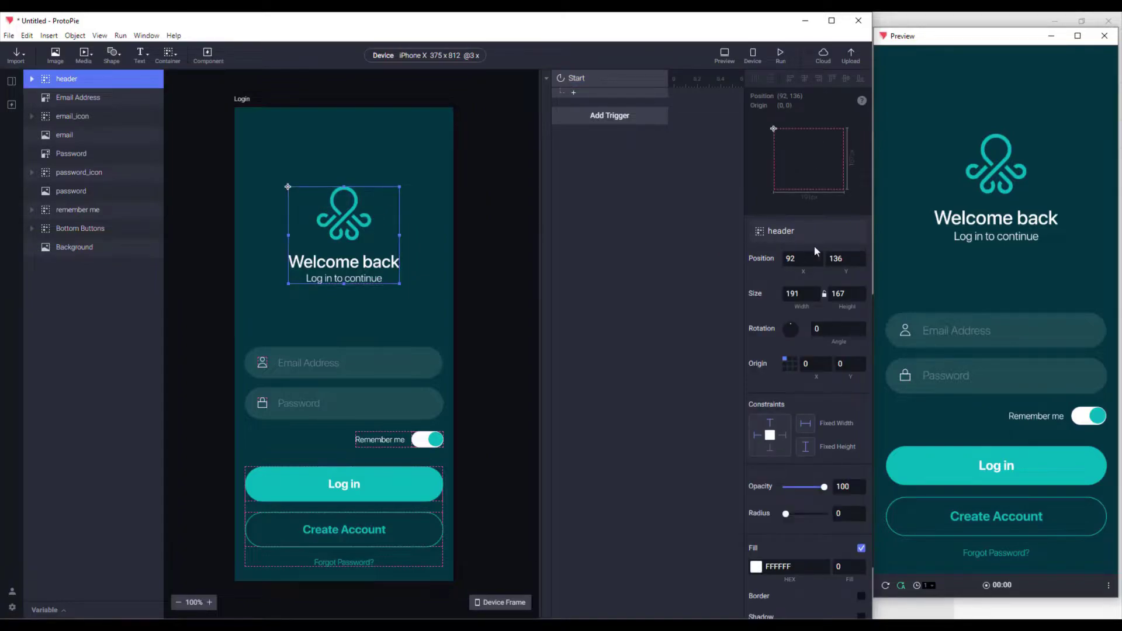
Move the header group straight up out of the Login scene to about Y -185.
{"action": "left_click", "coordinate": [841, 258]}
{"action": "left_click", "coordinate": [482, 161]}
{"action": "scroll", "coordinate": [479, 173], "scroll_direction": "up", "scroll_amount": 3}
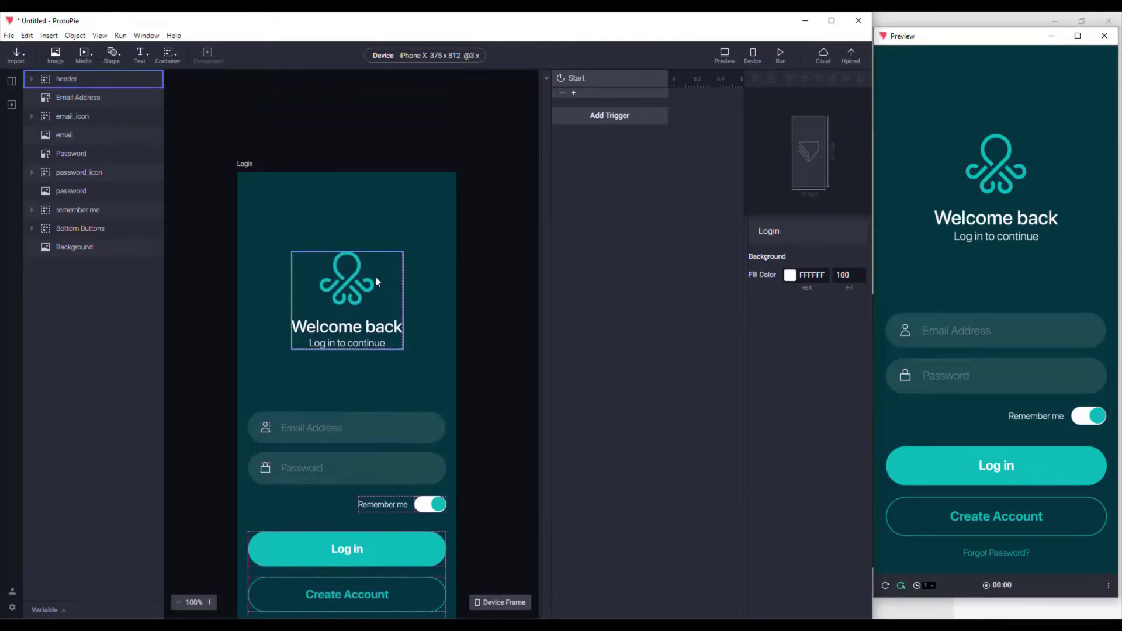
{"action": "left_click", "coordinate": [364, 297]}
{"action": "left_click_drag", "start_coordinate": [357, 297], "coordinate": [359, 108]}
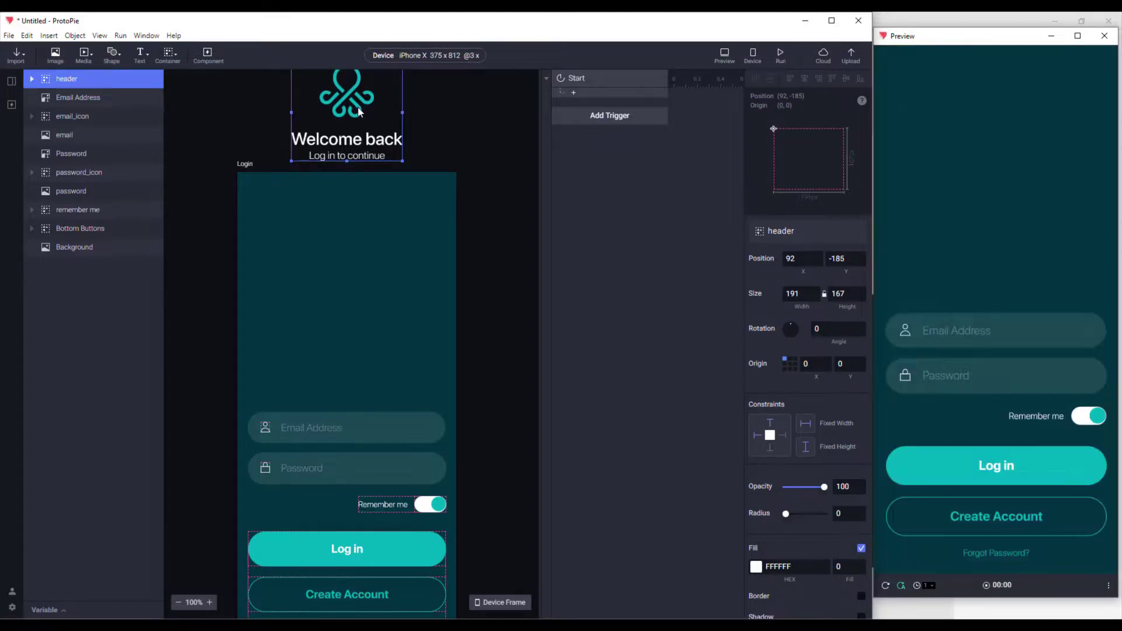
Add a Move response under the Start trigger that moves the header to Y 136, and replay the preview.
{"action": "left_click", "coordinate": [573, 92]}
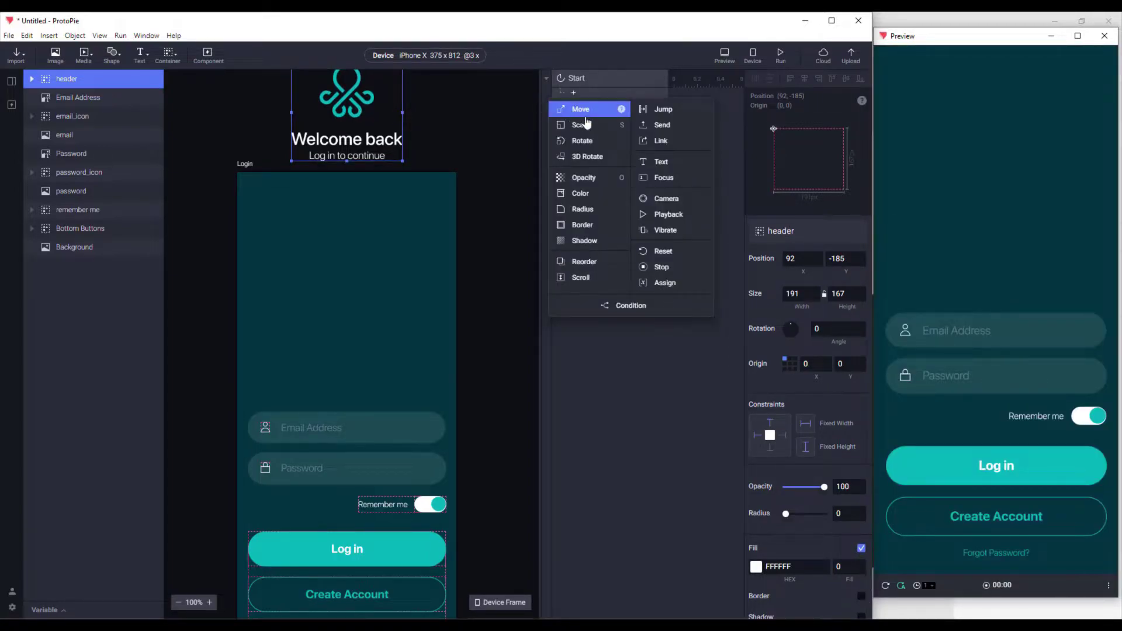
{"action": "left_click", "coordinate": [592, 117]}
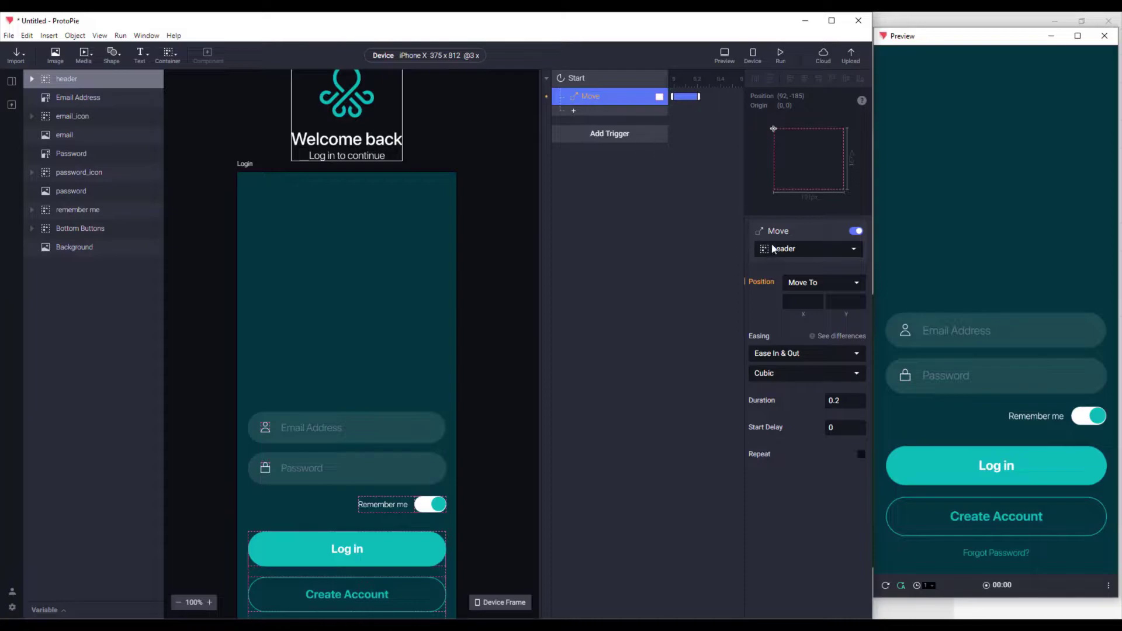
{"action": "left_click", "coordinate": [96, 76]}
{"action": "left_click", "coordinate": [577, 98]}
{"action": "left_click", "coordinate": [825, 305]}
{"action": "type", "text": "136"}
{"action": "key", "text": "Return"}
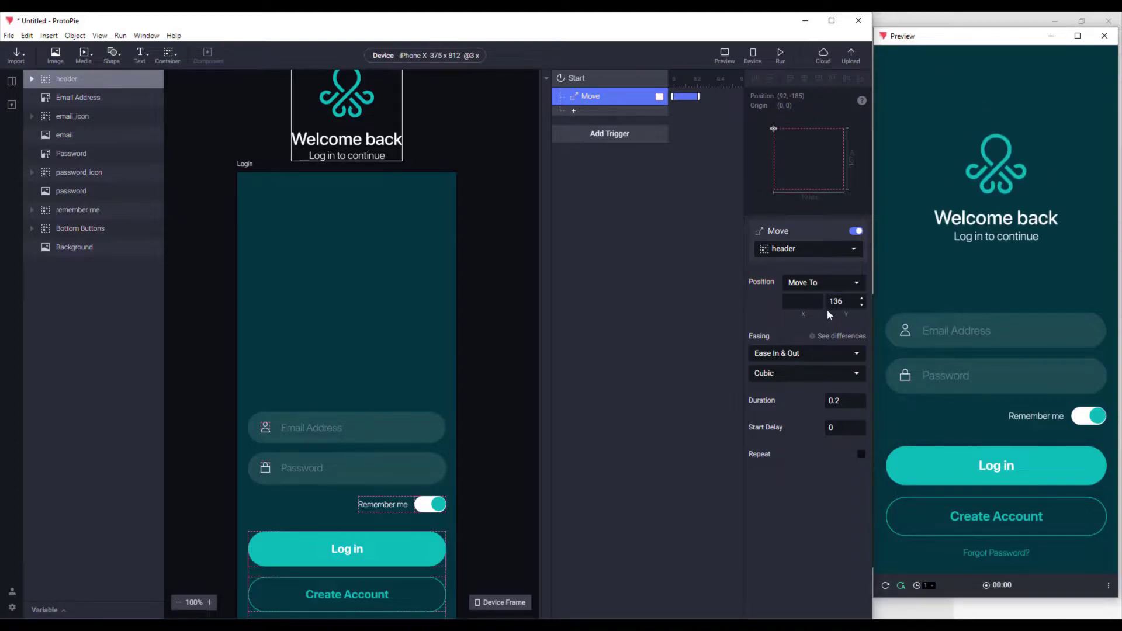
{"action": "left_click", "coordinate": [885, 586]}
{"action": "left_click", "coordinate": [885, 587]}
Set the easing curve of the header's Move response to Quart, keeping Ease In & Out.
{"action": "left_click", "coordinate": [777, 373]}
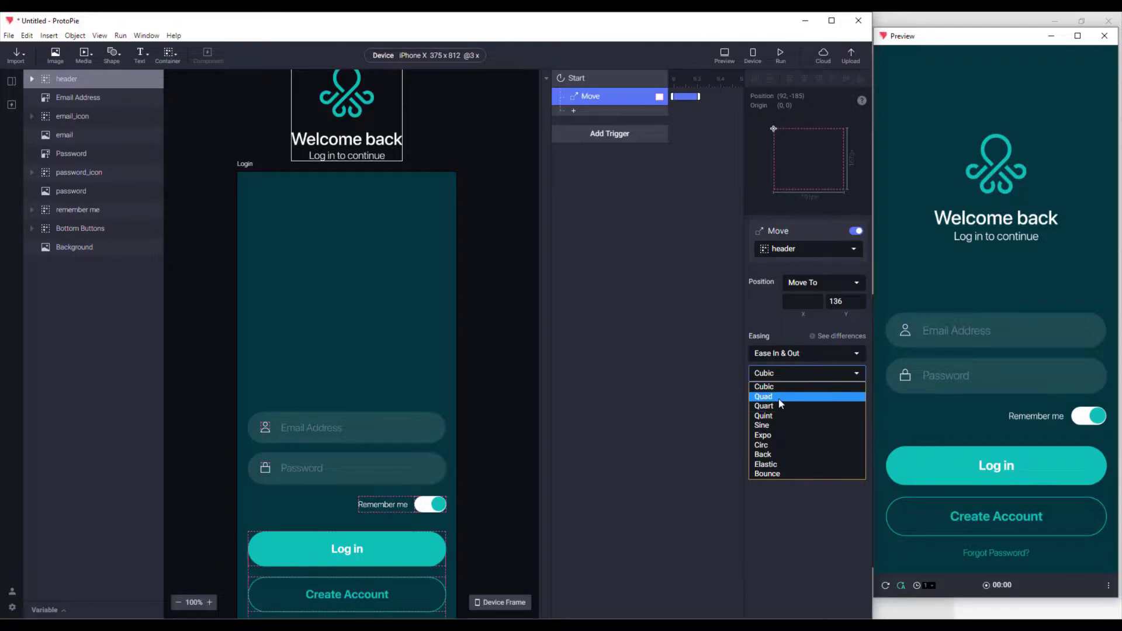
{"action": "left_click", "coordinate": [780, 398]}
{"action": "left_click", "coordinate": [784, 375]}
{"action": "left_click", "coordinate": [782, 402]}
{"action": "left_click", "coordinate": [784, 373]}
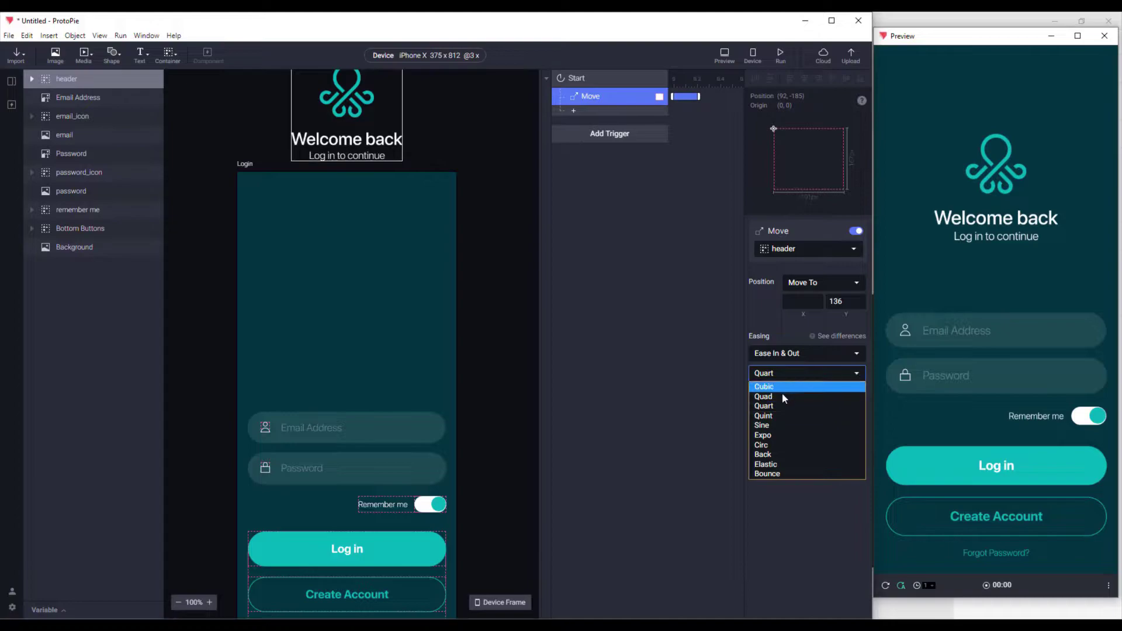
{"action": "left_click", "coordinate": [721, 416]}
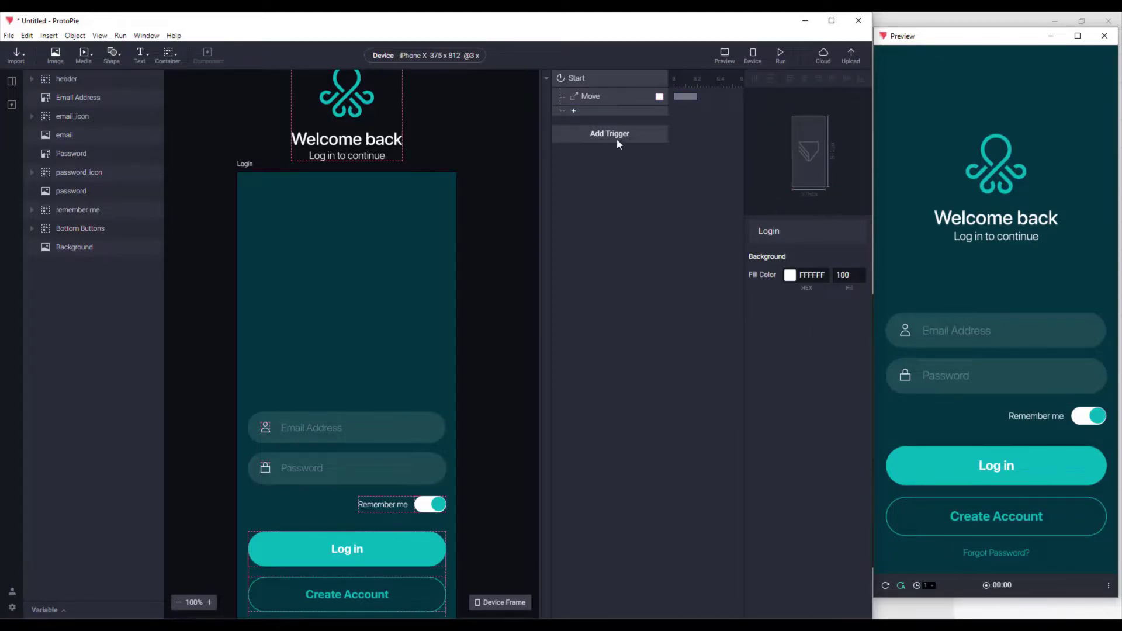
Set the duration of the header's Move response to 0.6 and replay the animation in the preview.
{"action": "left_click", "coordinate": [612, 99]}
{"action": "left_click", "coordinate": [840, 402]}
{"action": "type", "text": "0.6"}
{"action": "key", "text": "Return"}
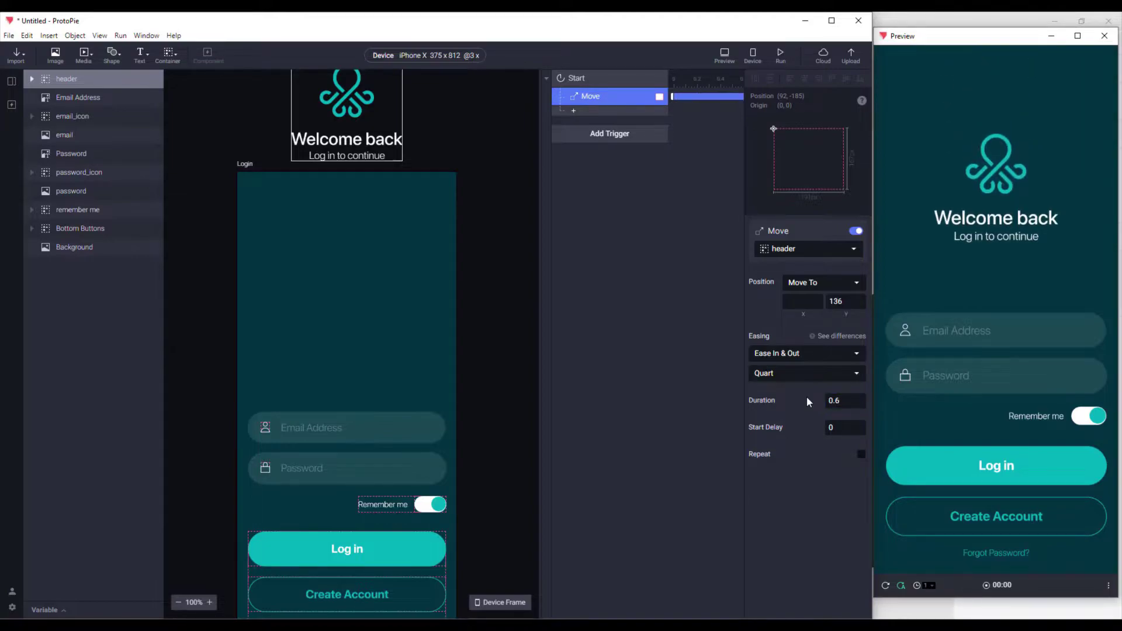
{"action": "left_click", "coordinate": [885, 586]}
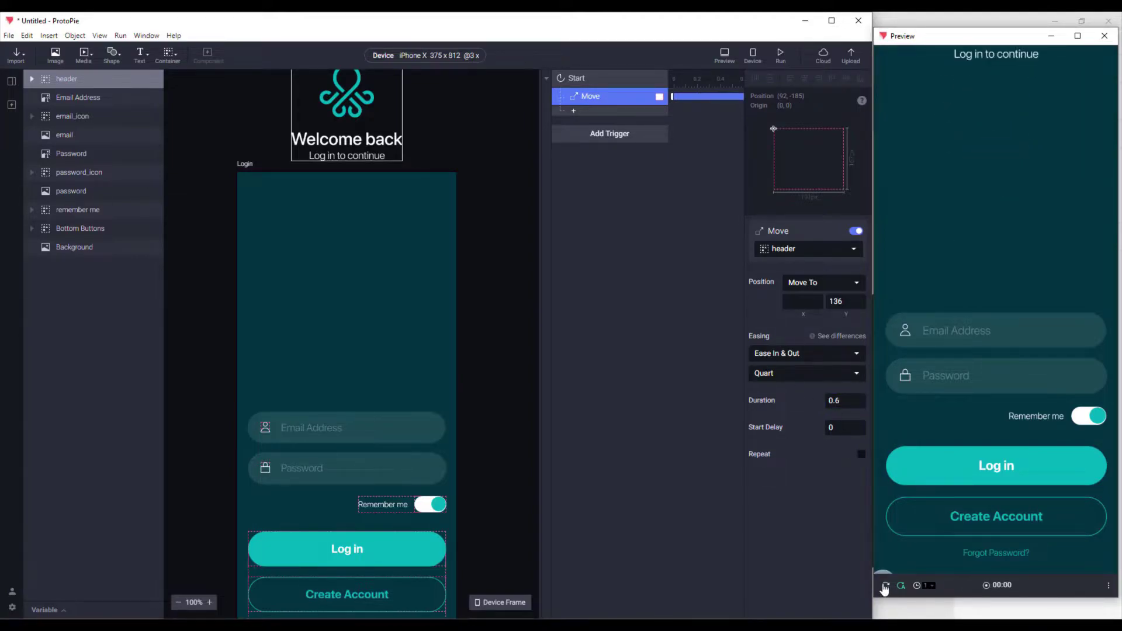
{"action": "left_click", "coordinate": [885, 586]}
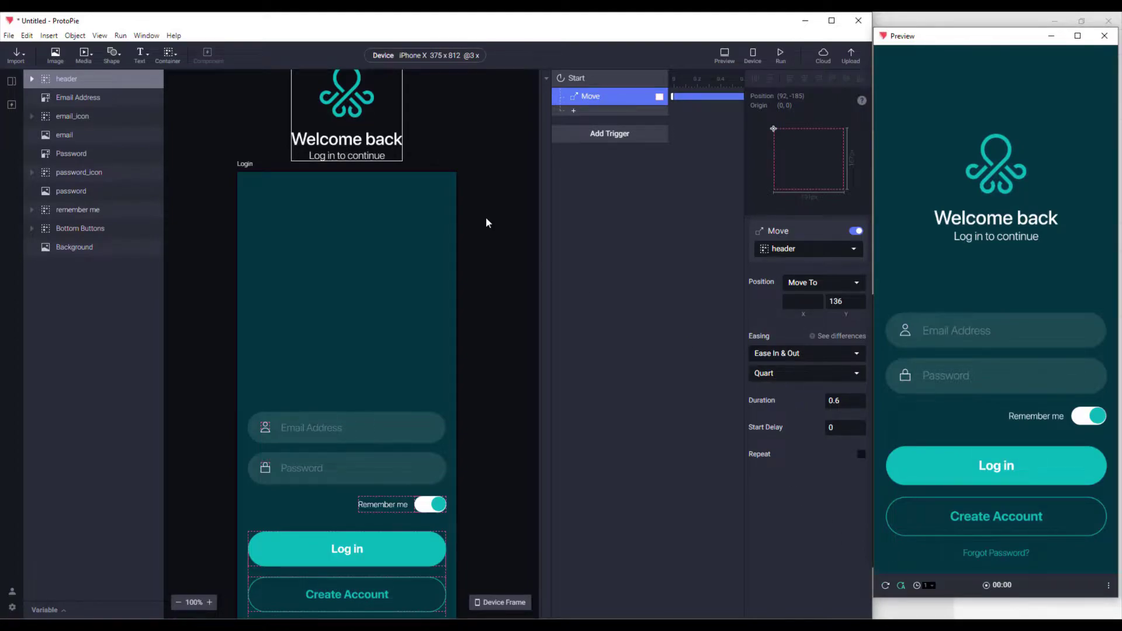
Delete the Email Address and Password placeholder text layers from the two login fields.
{"action": "left_click", "coordinate": [328, 427]}
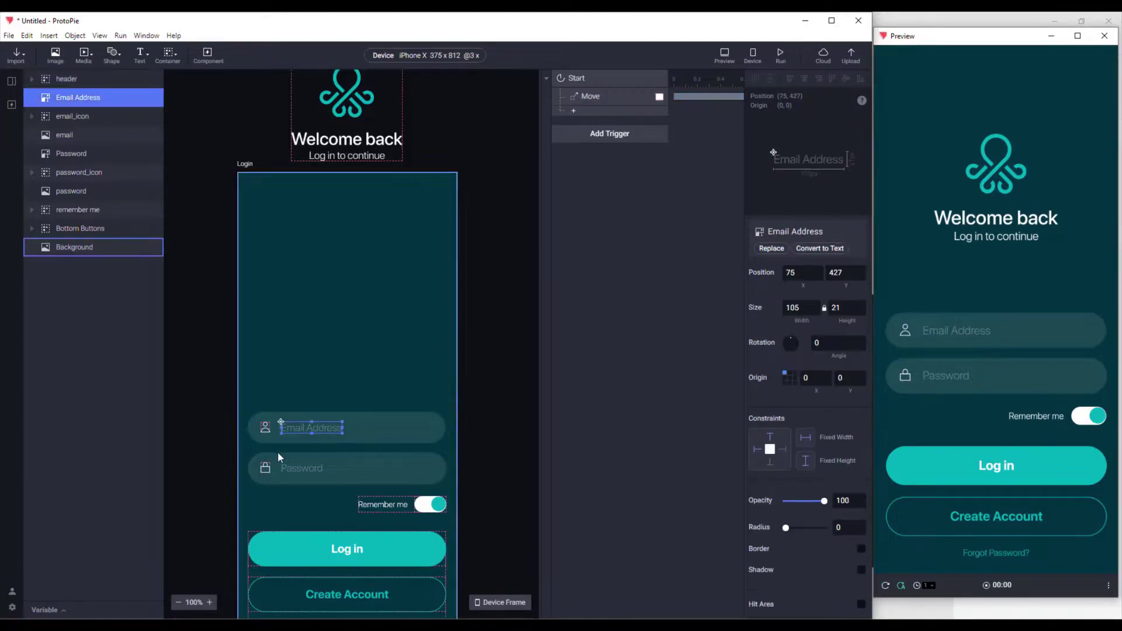
{"action": "scroll", "coordinate": [280, 451], "scroll_direction": "up", "scroll_amount": 5}
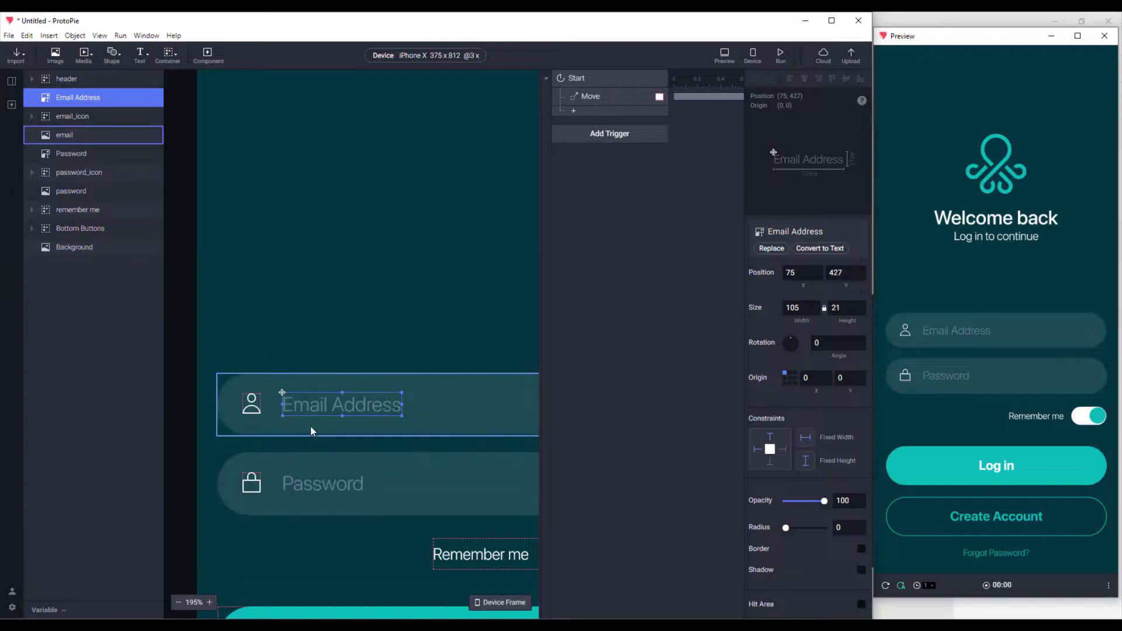
{"action": "left_click", "coordinate": [335, 482], "text": "shift"}
{"action": "key", "text": "Delete"}
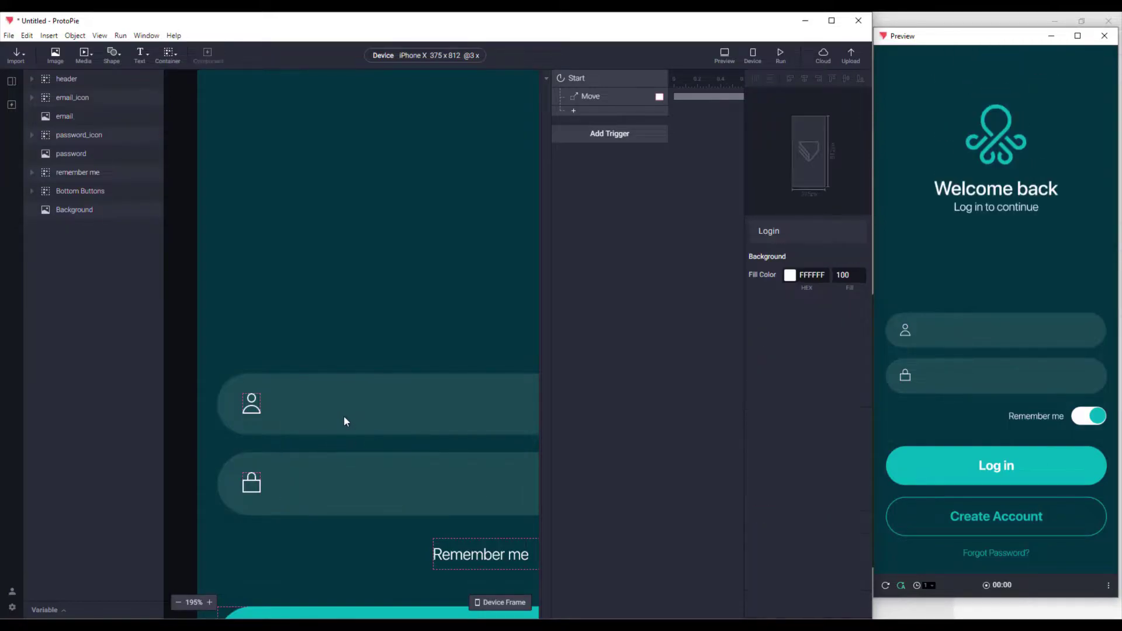
Insert an Input text layer and place it over the email field beside the user icon, at about X 72, Y 410.
{"action": "left_click", "coordinate": [149, 57]}
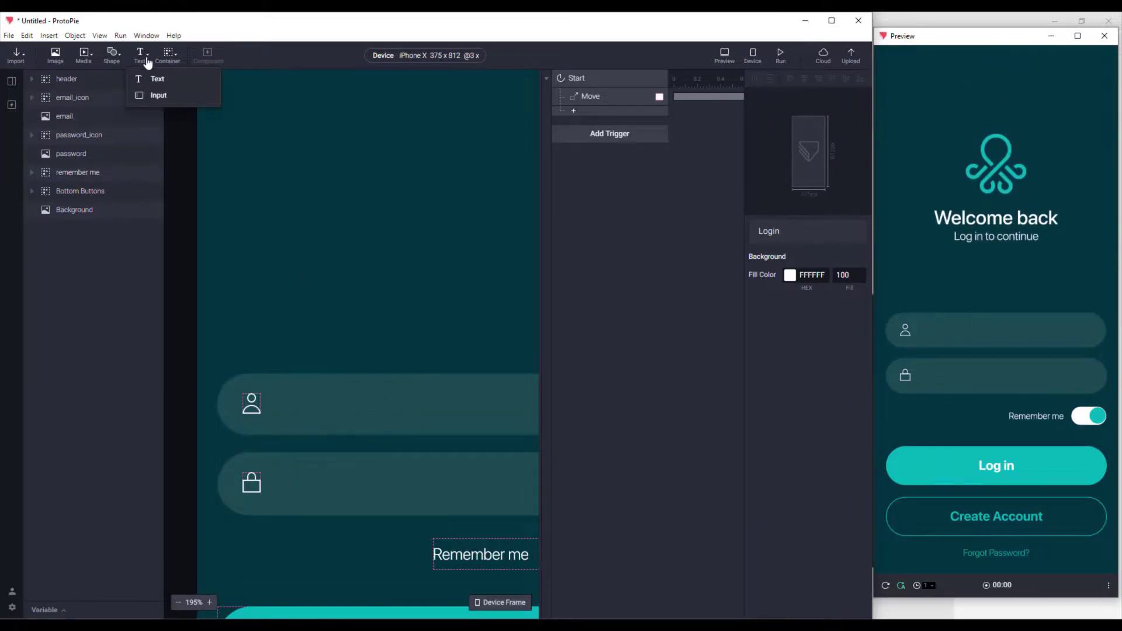
{"action": "left_click", "coordinate": [163, 93]}
{"action": "left_click", "coordinate": [226, 121]}
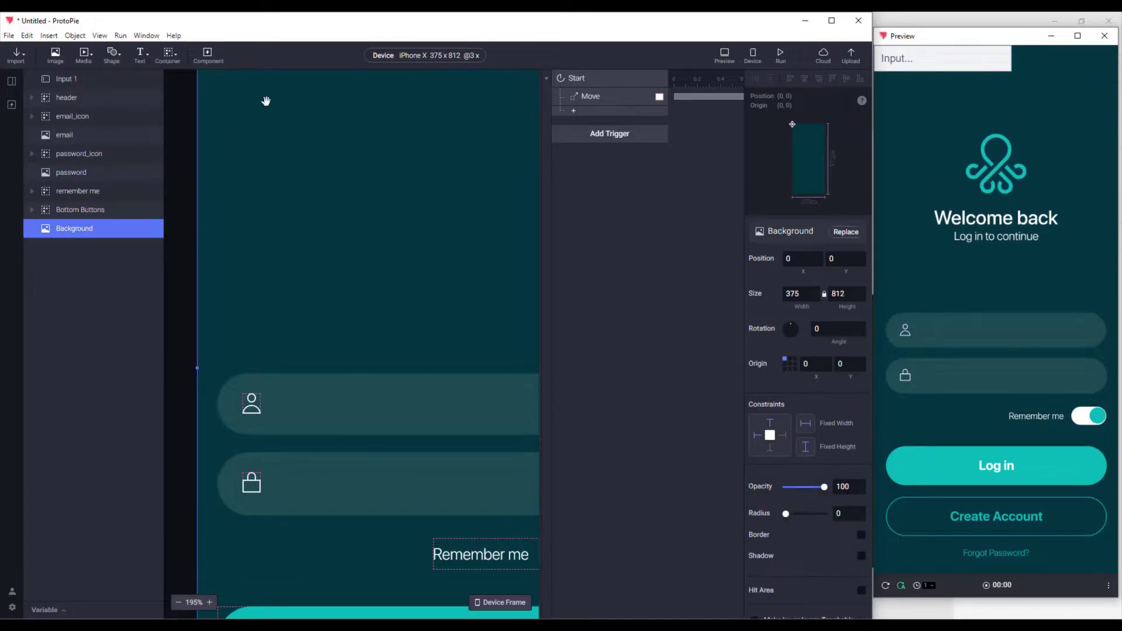
{"action": "scroll", "coordinate": [258, 218], "scroll_direction": "up", "scroll_amount": 5}
{"action": "left_click", "coordinate": [88, 84]}
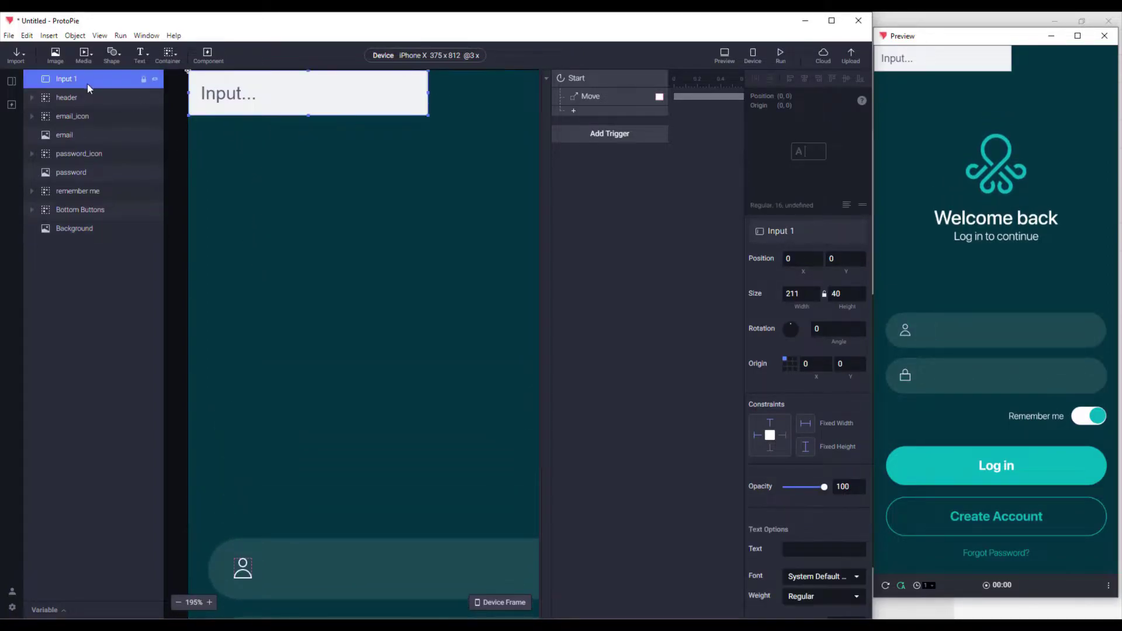
{"action": "left_click_drag", "start_coordinate": [296, 114], "coordinate": [378, 568]}
{"action": "left_click_drag", "start_coordinate": [383, 508], "coordinate": [376, 300]}
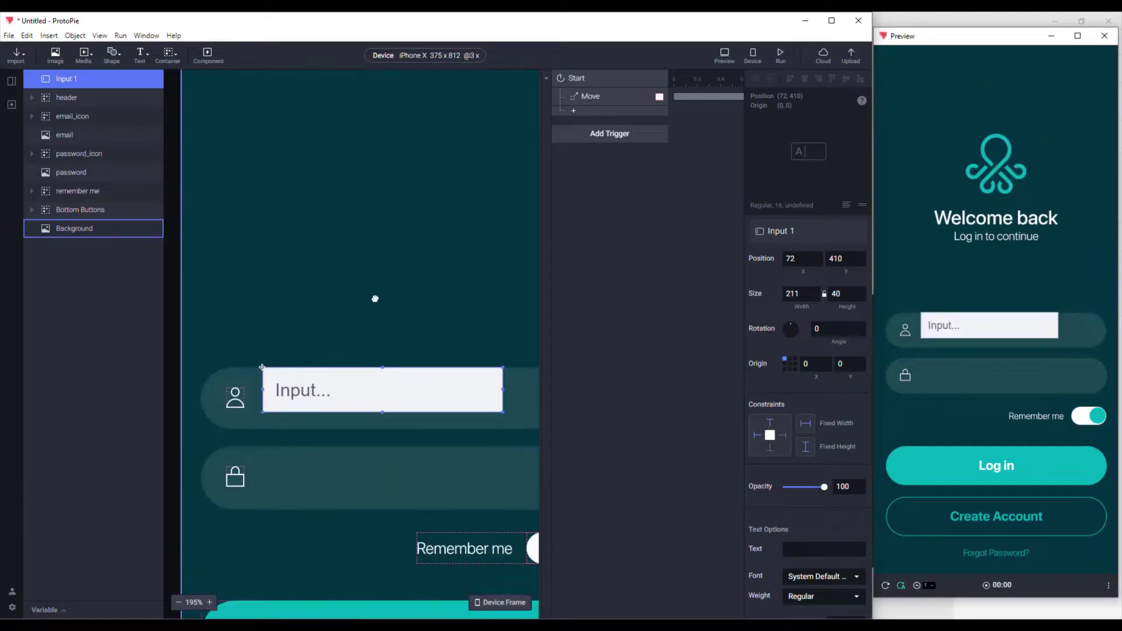
Rename the new input layer as username_input.
{"action": "scroll", "coordinate": [288, 401], "scroll_direction": "up", "scroll_amount": 3}
{"action": "double_click", "coordinate": [79, 81]}
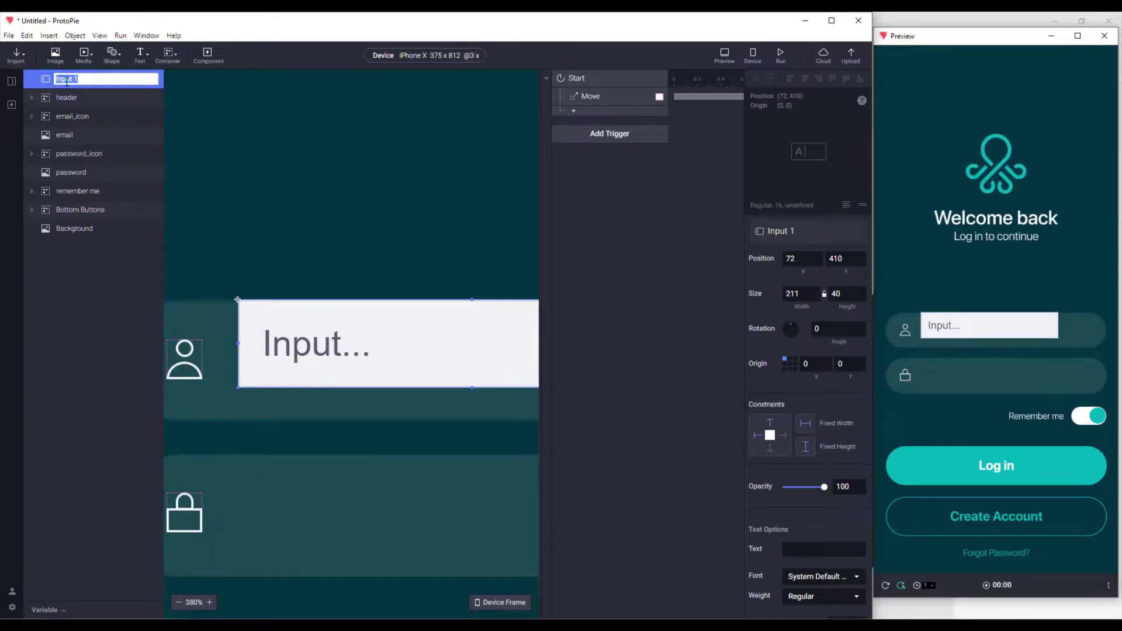
{"action": "type", "text": "username_inpuitut"}
{"action": "key", "text": "Return"}
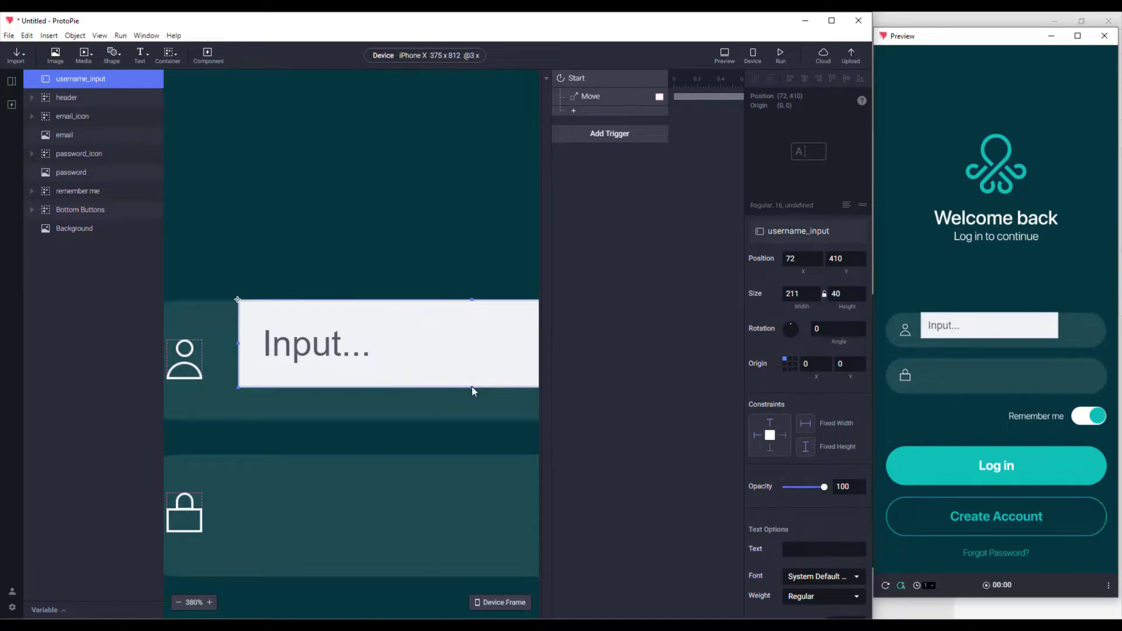
Resize username_input to 285 wide and 55 high so it fills the email field up to its far end.
{"action": "left_click_drag", "start_coordinate": [472, 387], "coordinate": [472, 409]}
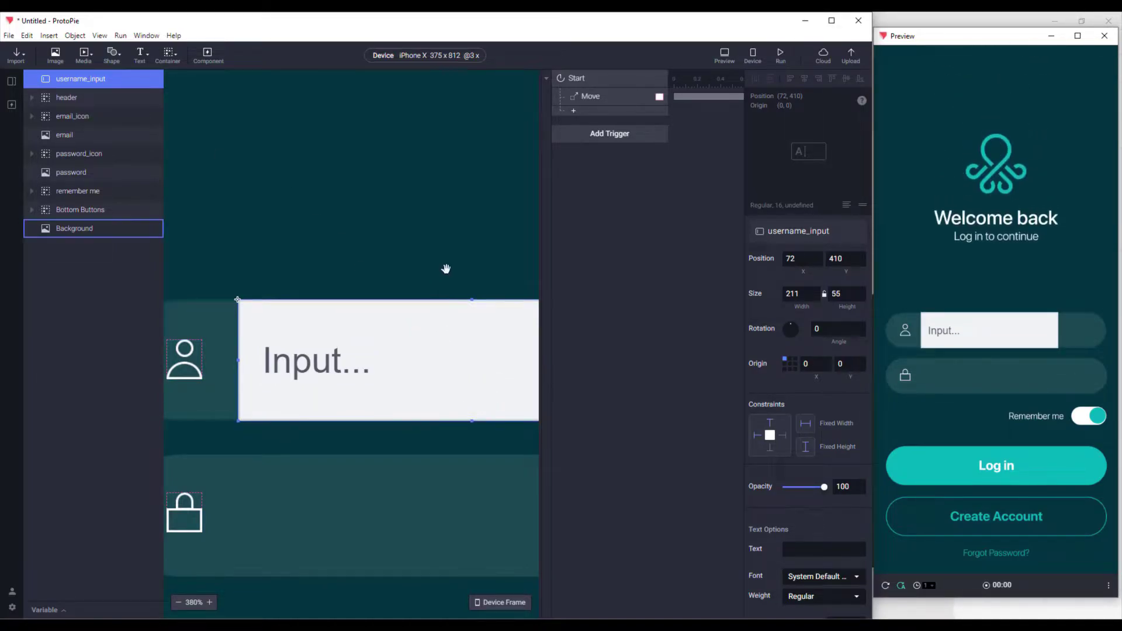
{"action": "left_click_drag", "start_coordinate": [444, 268], "coordinate": [198, 218]}
{"action": "left_click_drag", "start_coordinate": [474, 311], "coordinate": [388, 287]}
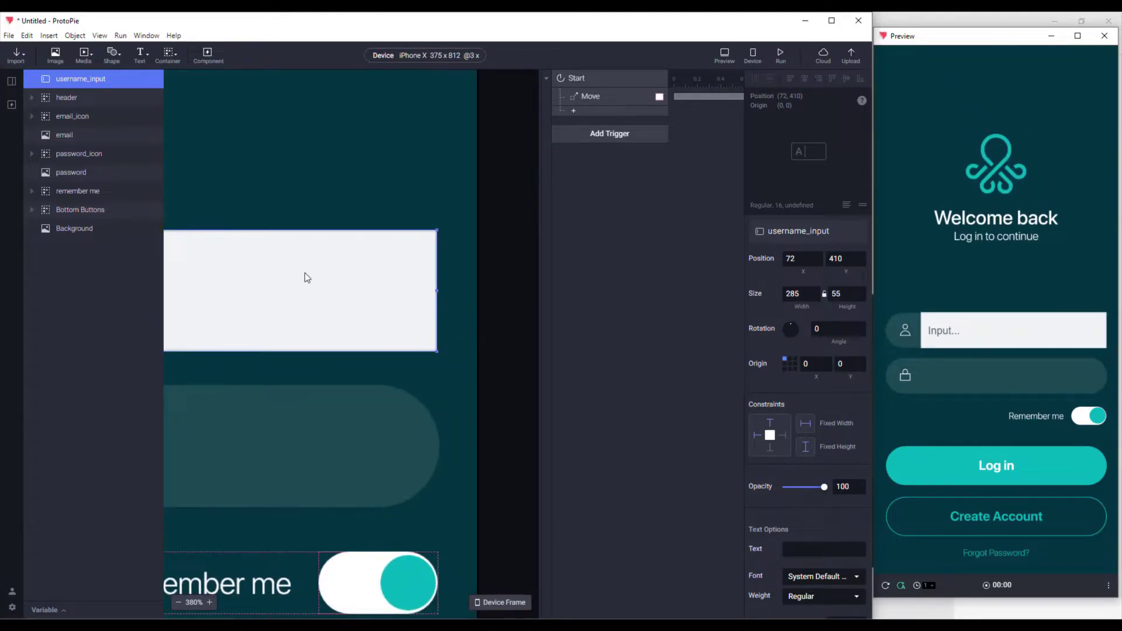
Set the background corner radius of username_input to 100.
{"action": "scroll", "coordinate": [817, 496], "scroll_direction": "down", "scroll_amount": 5}
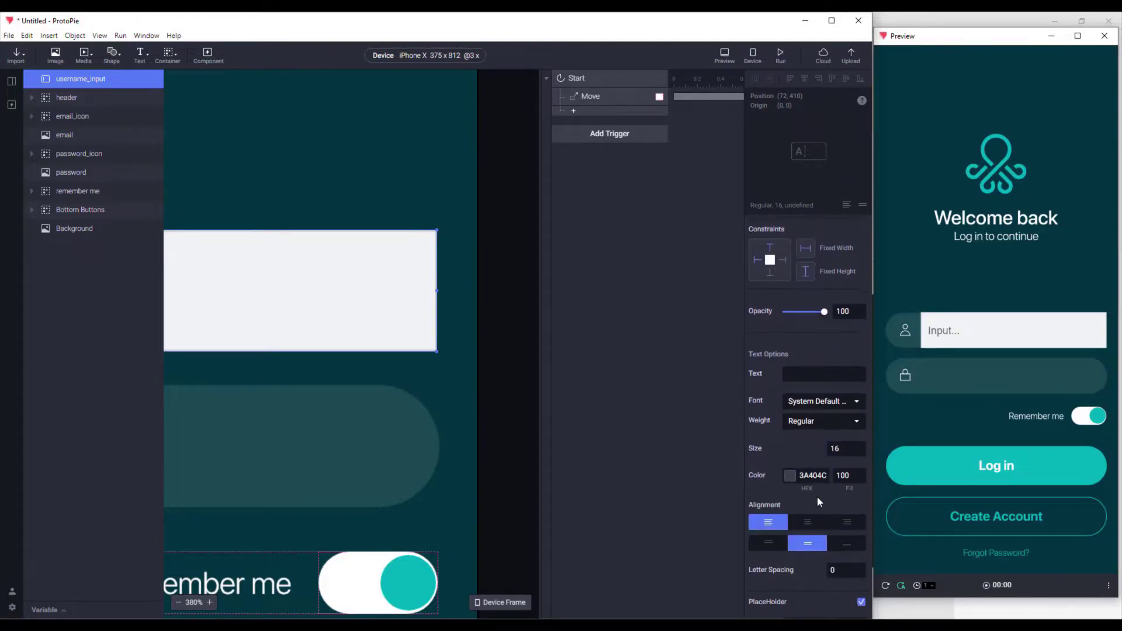
{"action": "scroll", "coordinate": [817, 496], "scroll_direction": "up", "scroll_amount": 5}
{"action": "scroll", "coordinate": [822, 511], "scroll_direction": "down", "scroll_amount": 5}
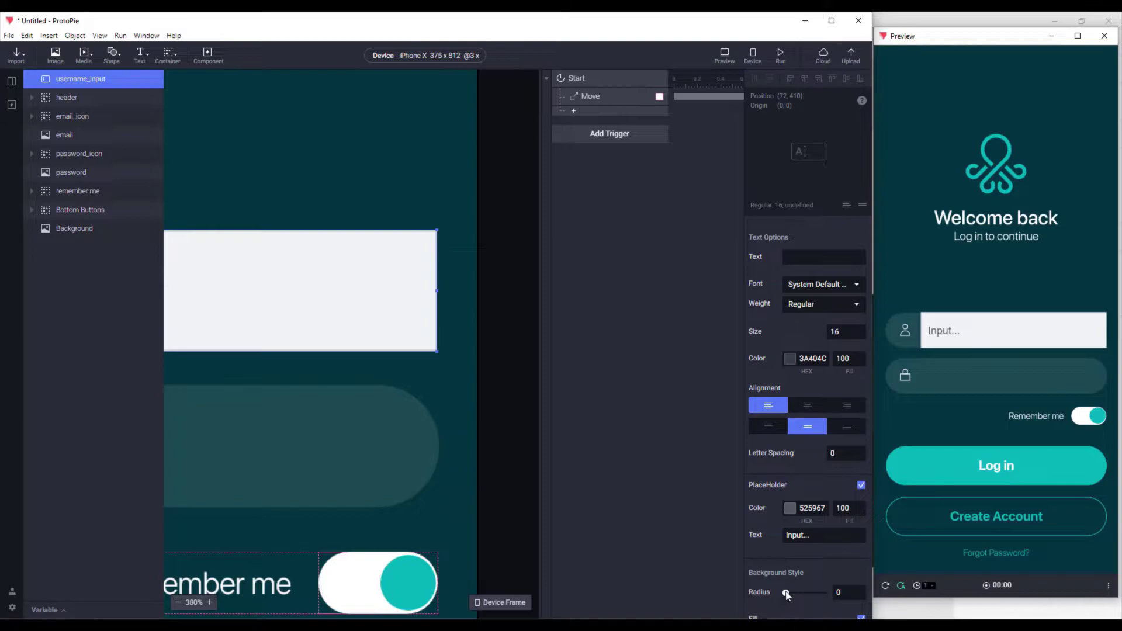
{"action": "left_click_drag", "start_coordinate": [786, 594], "coordinate": [861, 594]}
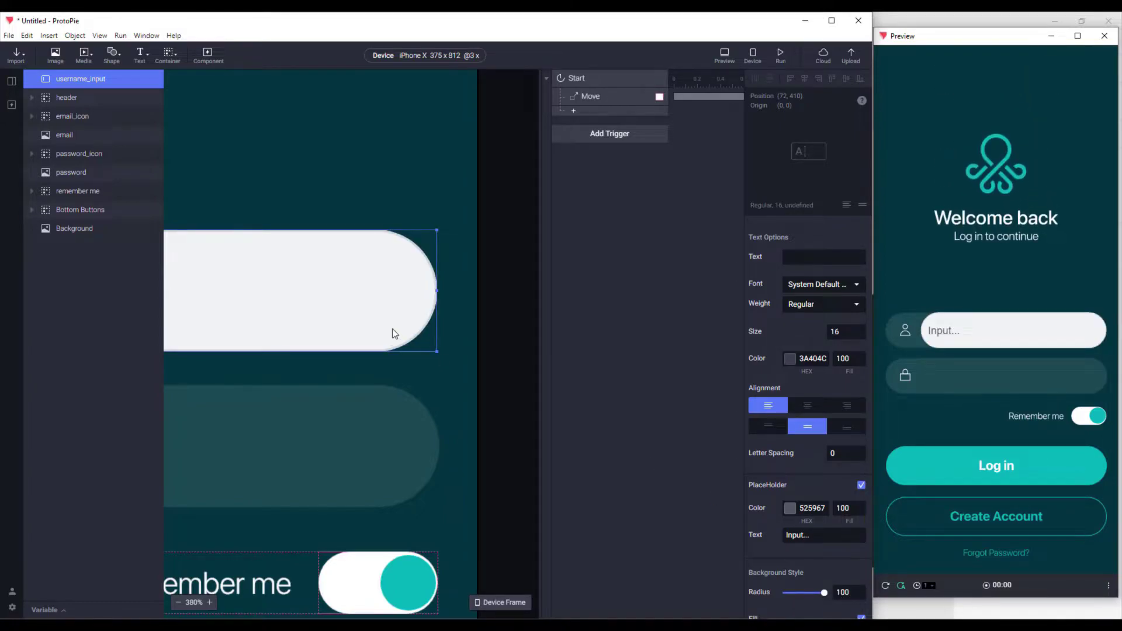
{"action": "scroll", "coordinate": [806, 409], "scroll_direction": "up", "scroll_amount": 3}
{"action": "scroll", "coordinate": [290, 302], "scroll_direction": "down", "scroll_amount": 3}
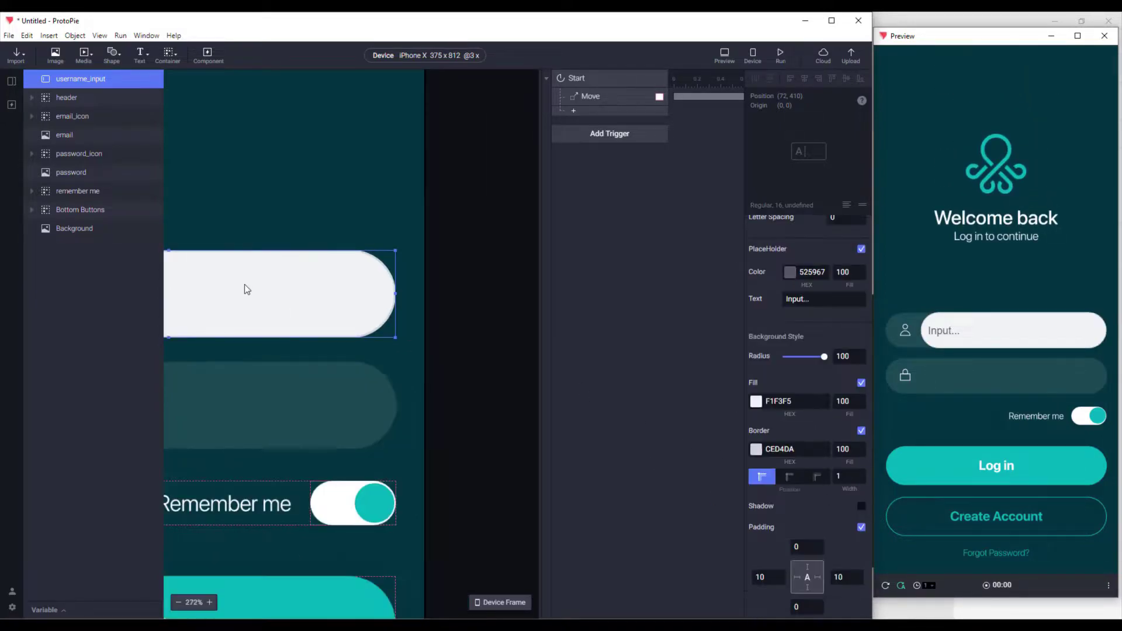
{"action": "left_click_drag", "start_coordinate": [245, 284], "coordinate": [424, 292]}
{"action": "key", "text": "ctrl+z"}
{"action": "left_click", "coordinate": [443, 251]}
{"action": "scroll", "coordinate": [396, 192], "scroll_direction": "left", "scroll_amount": 5}
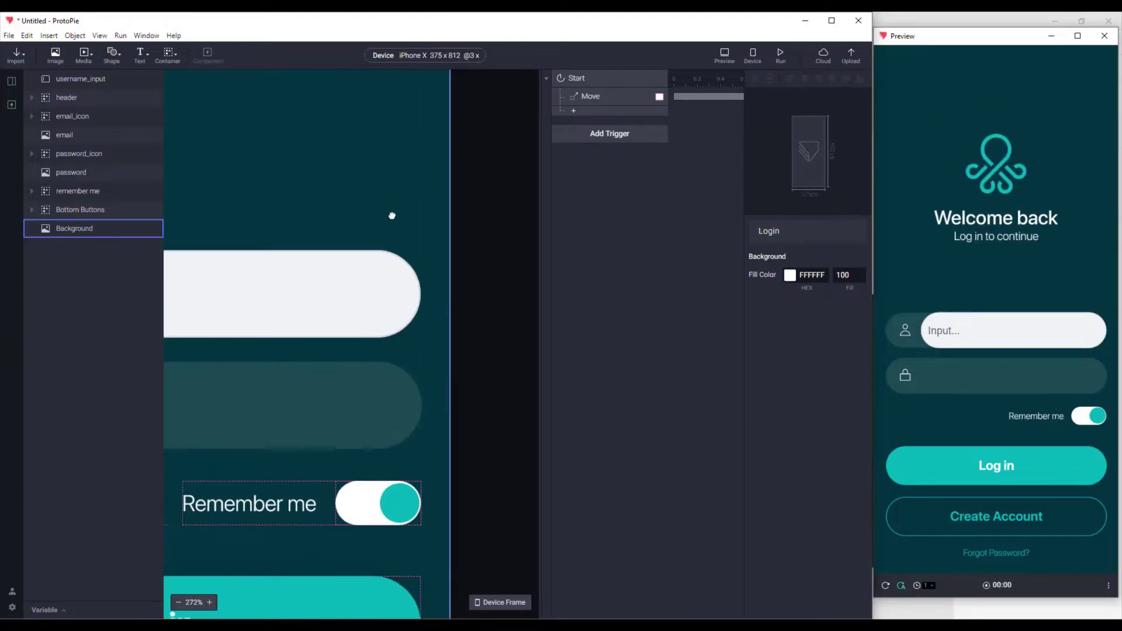
{"action": "scroll", "coordinate": [341, 180], "scroll_direction": "down", "scroll_amount": 3}
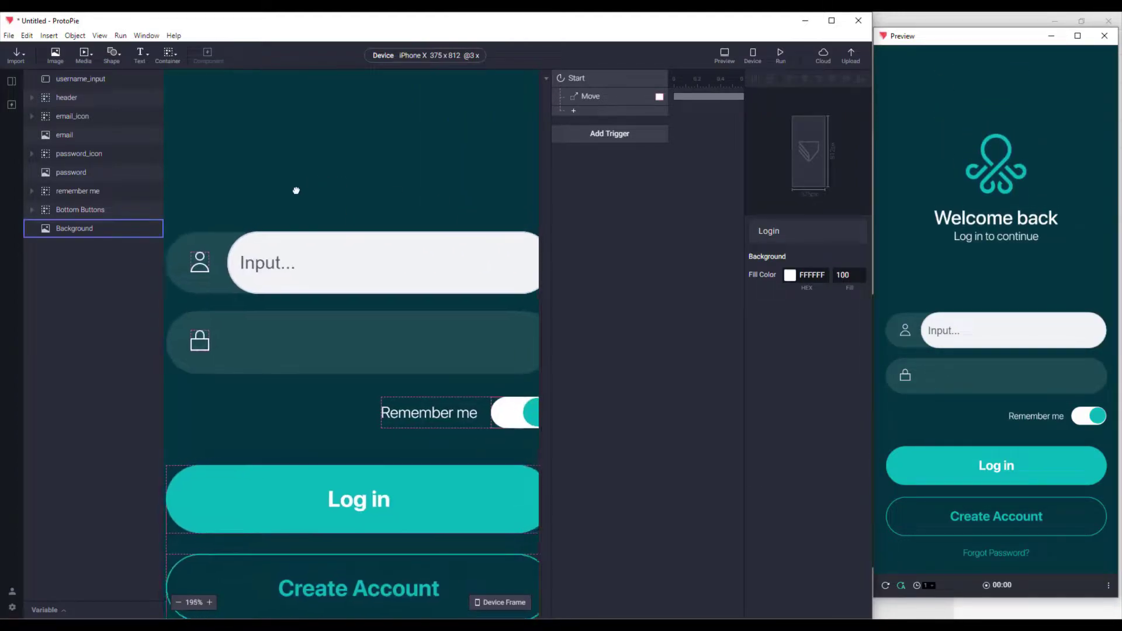
Set the text color of username_input to white (FFFFFF).
{"action": "left_click", "coordinate": [313, 265]}
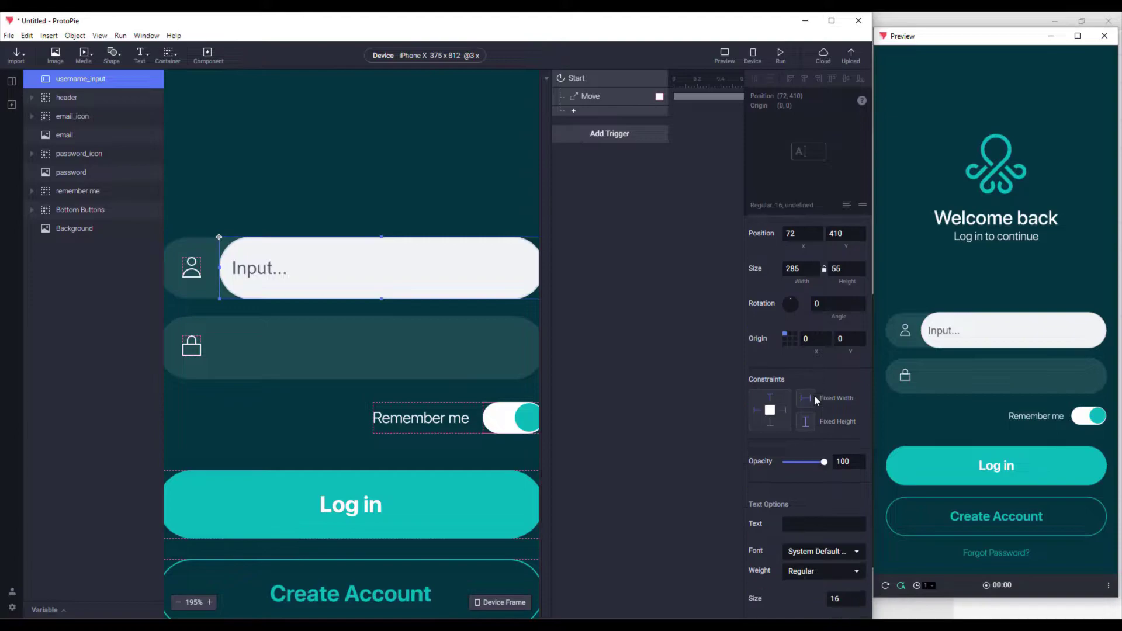
{"action": "scroll", "coordinate": [815, 395], "scroll_direction": "down", "scroll_amount": 2}
{"action": "left_click", "coordinate": [790, 534]}
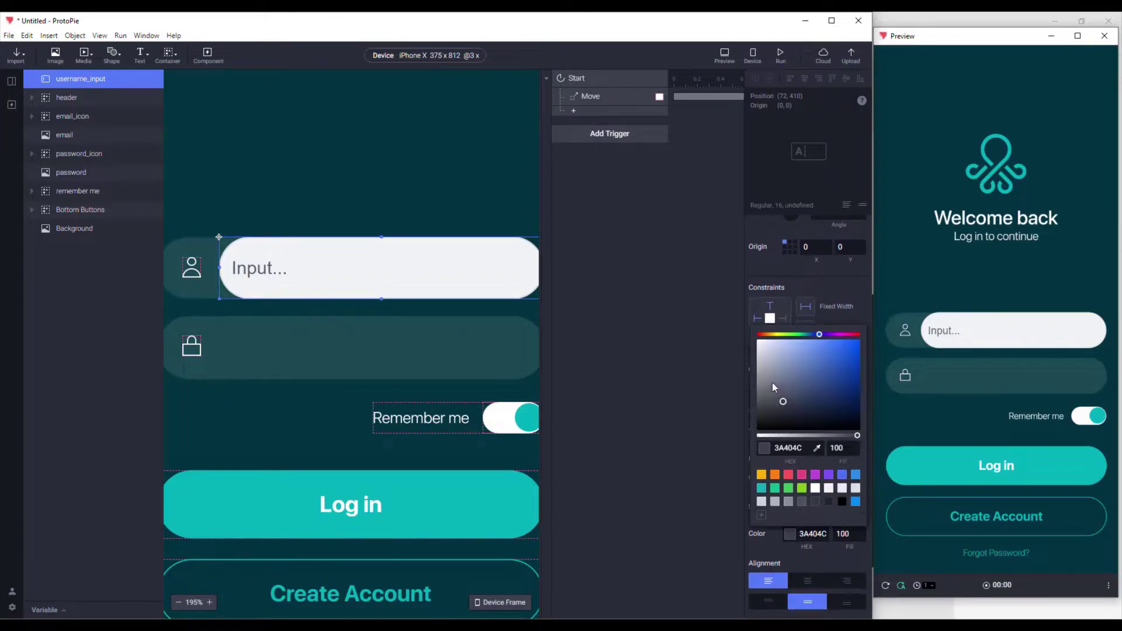
{"action": "left_click_drag", "start_coordinate": [772, 384], "coordinate": [739, 327]}
{"action": "left_click", "coordinate": [739, 328]}
Change the placeholder text of username_input to "Username".
{"action": "scroll", "coordinate": [788, 510], "scroll_direction": "down", "scroll_amount": 4}
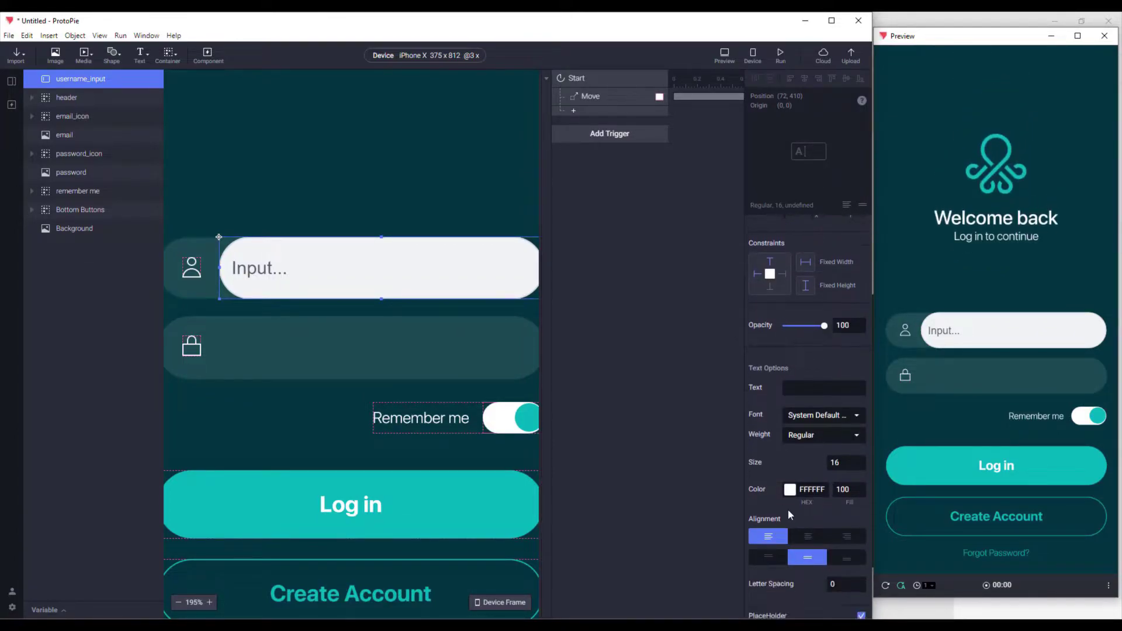
{"action": "left_click", "coordinate": [814, 477]}
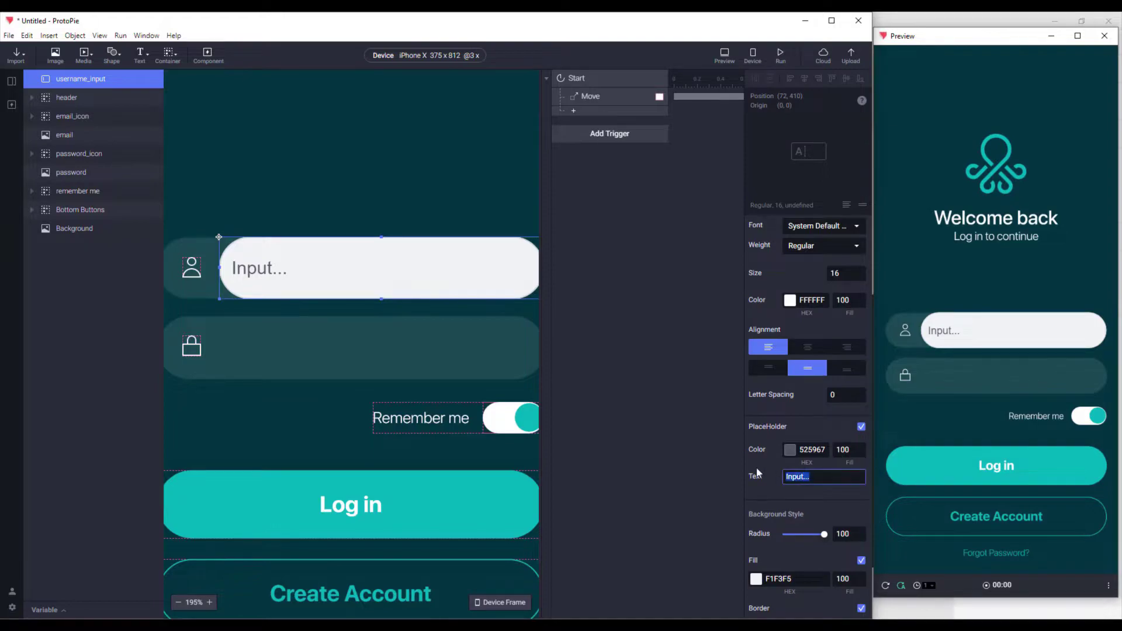
{"action": "type", "text": "Username"}
{"action": "key", "text": "Return"}
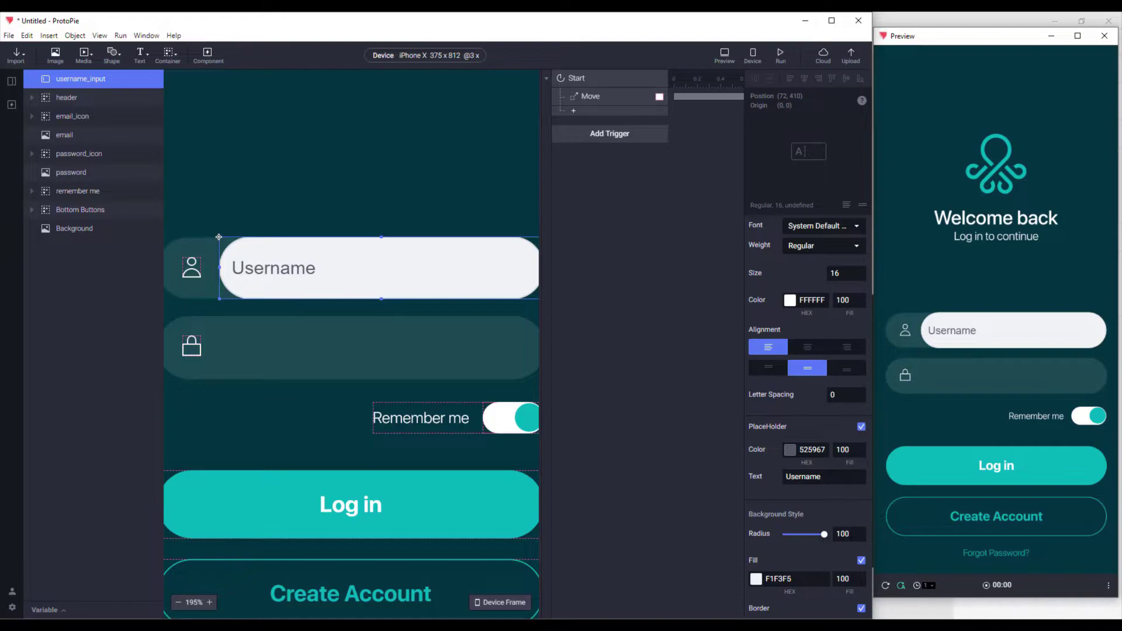
Set the font of username_input to SF Pro Display and its text size to 18.
{"action": "scroll", "coordinate": [811, 497], "scroll_direction": "up", "scroll_amount": 1}
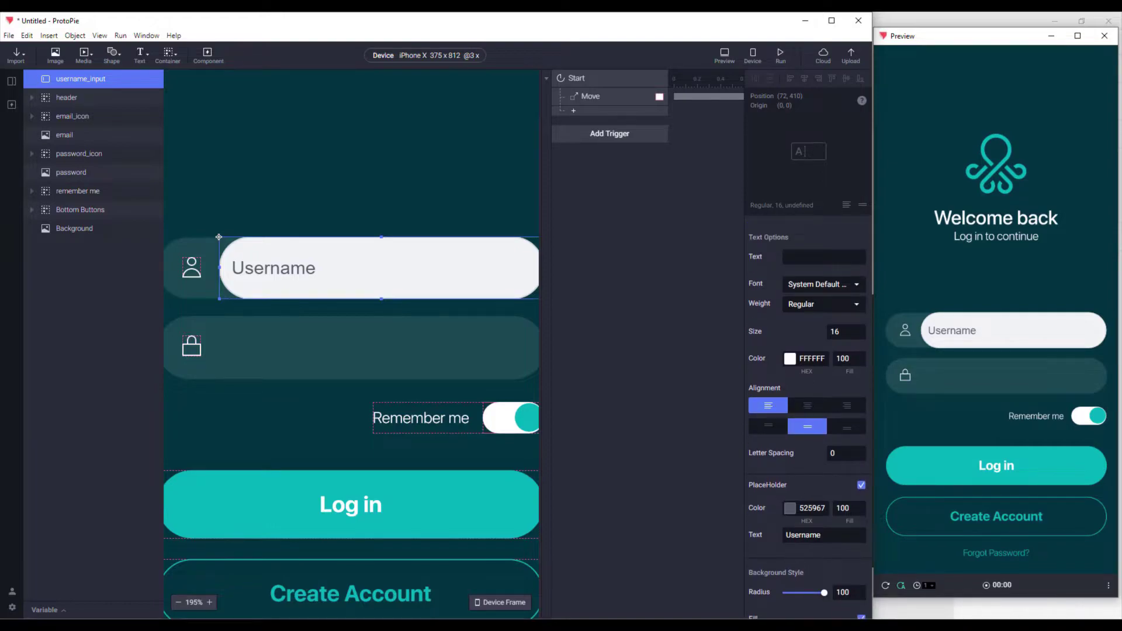
{"action": "left_click", "coordinate": [815, 286]}
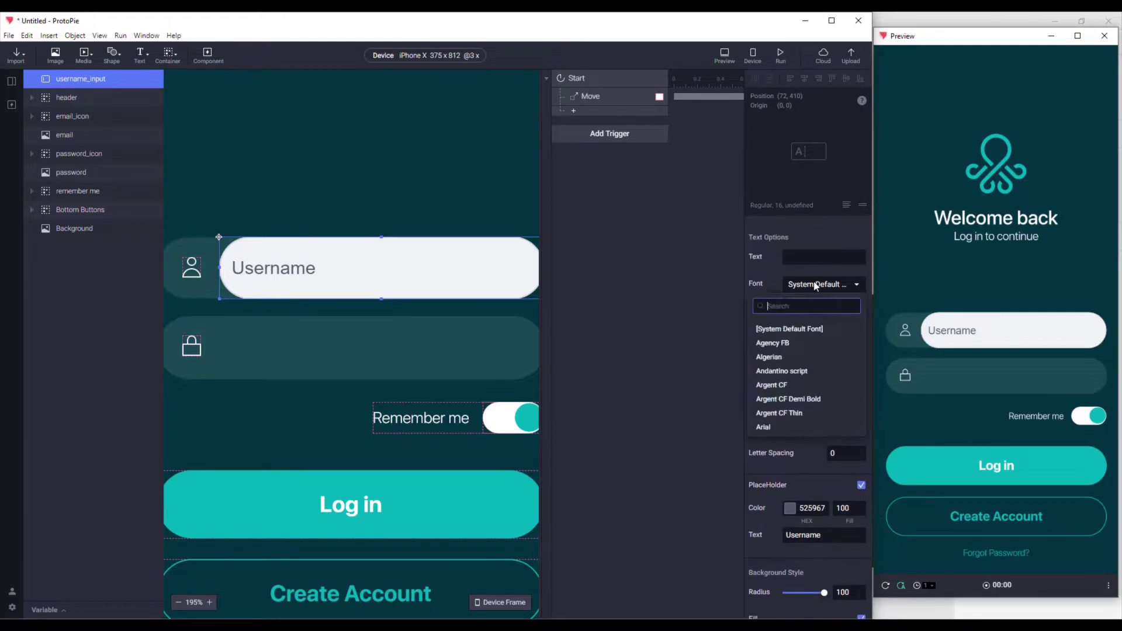
{"action": "type", "text": "sf"}
{"action": "left_click", "coordinate": [802, 326]}
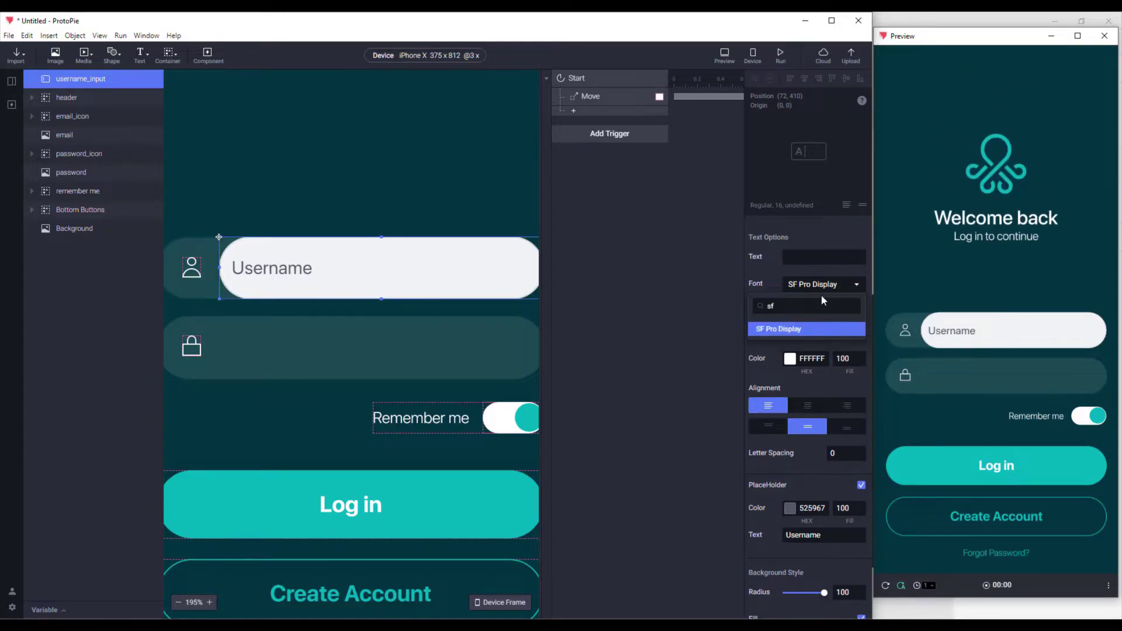
{"action": "left_click", "coordinate": [856, 287]}
{"action": "left_click", "coordinate": [844, 306]}
{"action": "left_click", "coordinate": [844, 306]}
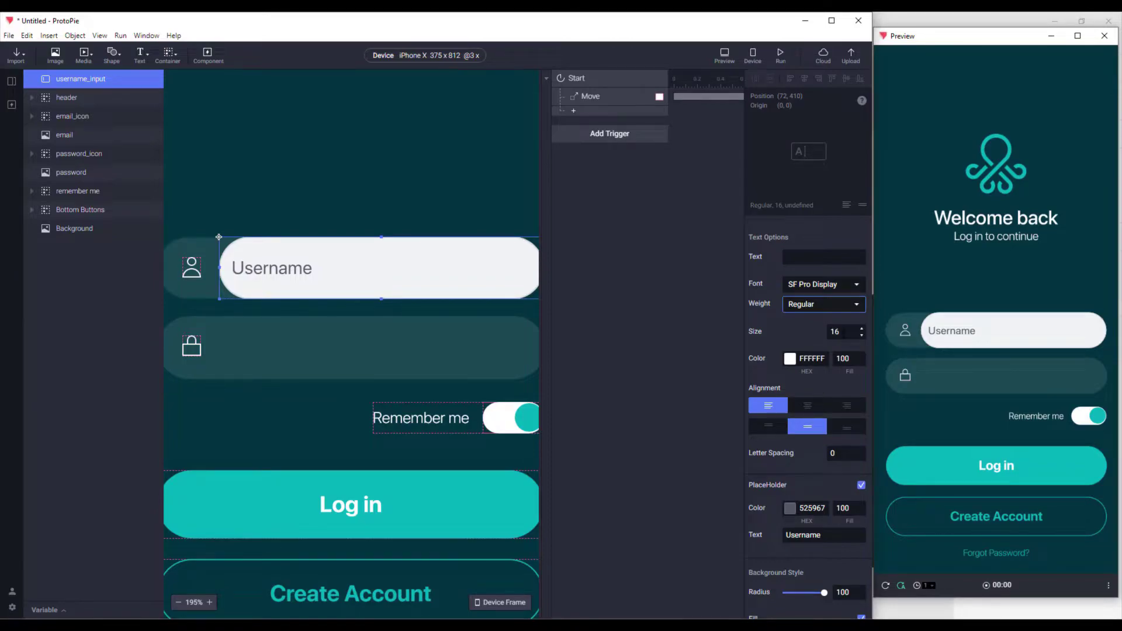
{"action": "key", "text": "Tab"}
{"action": "key", "text": "Up"}
{"action": "key", "text": "Up"}
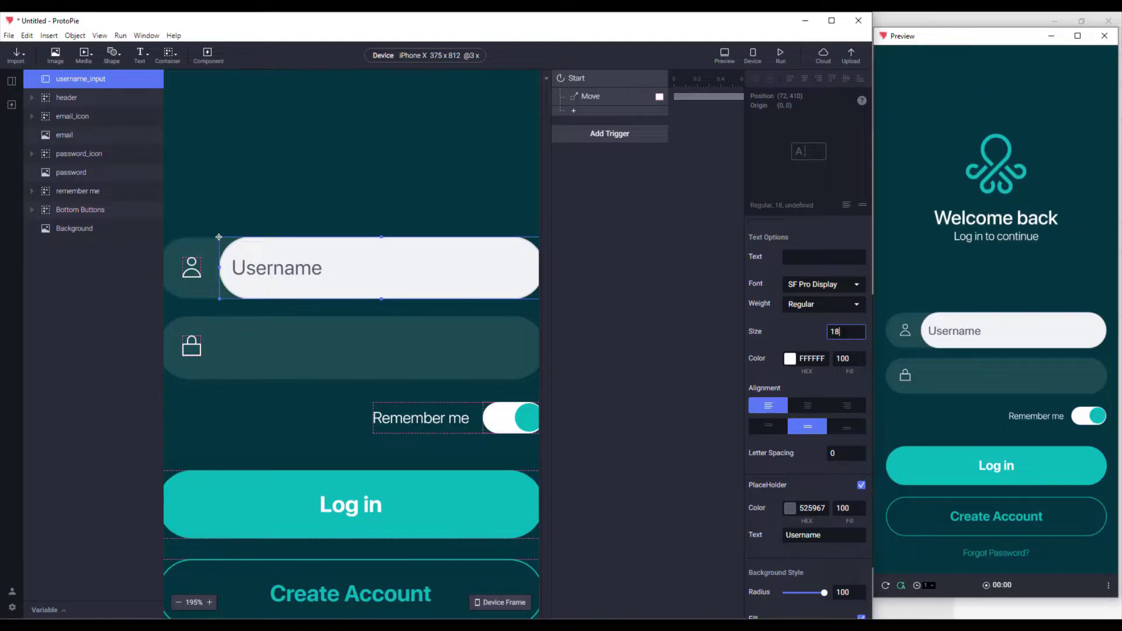
Set the placeholder color of username_input to white (FFFFFF) at 30 opacity.
{"action": "left_click", "coordinate": [790, 508]}
{"action": "left_click_drag", "start_coordinate": [773, 383], "coordinate": [746, 312]}
{"action": "double_click", "coordinate": [843, 508]}
{"action": "type", "text": "30"}
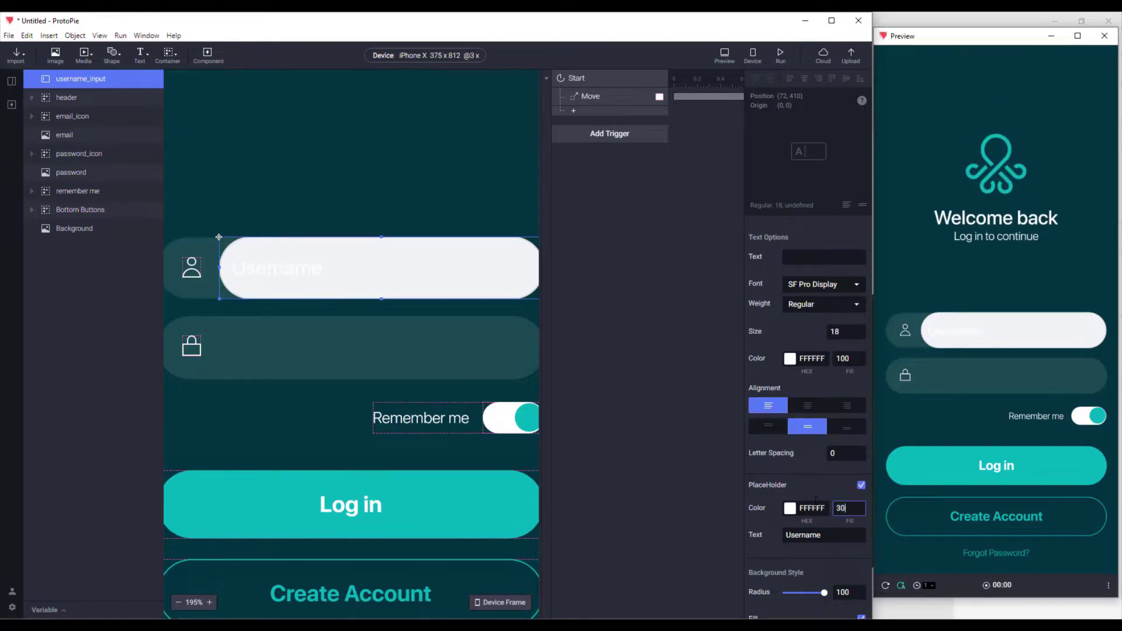
{"action": "key", "text": "Tab"}
Turn off the background fill and the border of username_input.
{"action": "scroll", "coordinate": [815, 500], "scroll_direction": "down", "scroll_amount": 1}
{"action": "scroll", "coordinate": [818, 503], "scroll_direction": "down", "scroll_amount": 2}
{"action": "left_click", "coordinate": [862, 502]}
{"action": "left_click", "coordinate": [861, 523]}
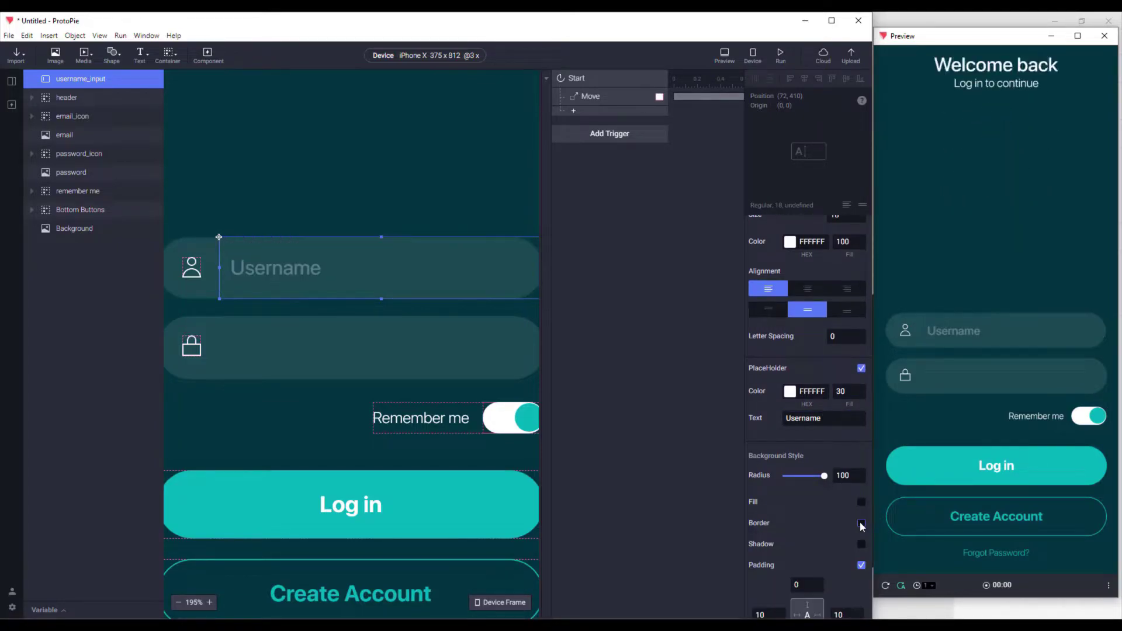
Test the username field in the preview by entering sample letters, clearing them and dismissing the on-screen keyboard.
{"action": "left_click", "coordinate": [955, 331]}
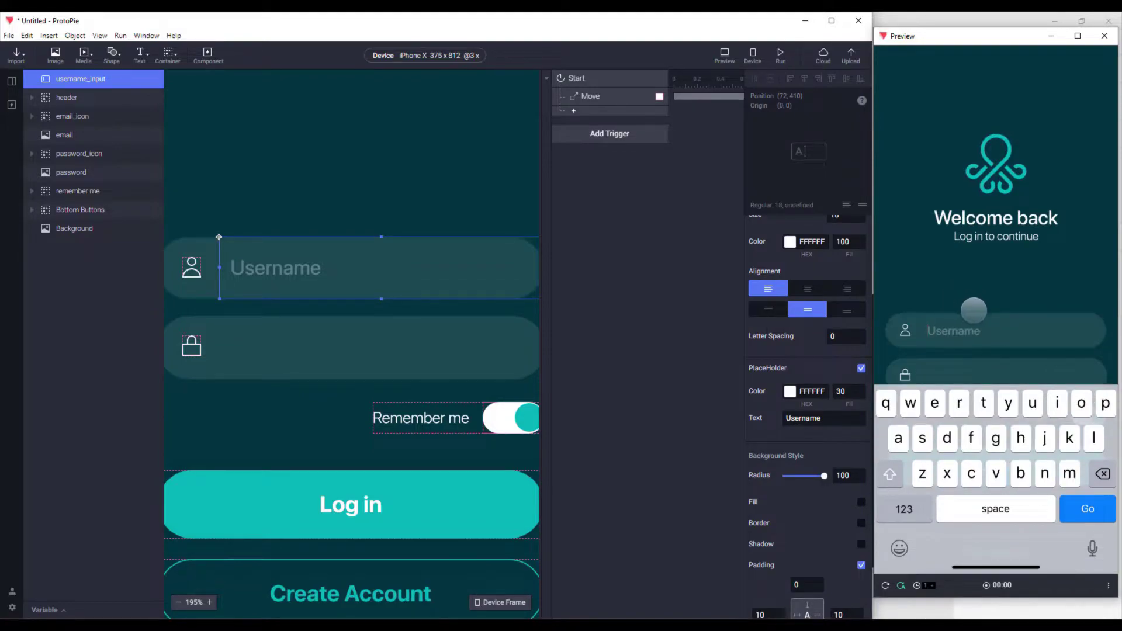
{"action": "type", "text": "adsadsadsa"}
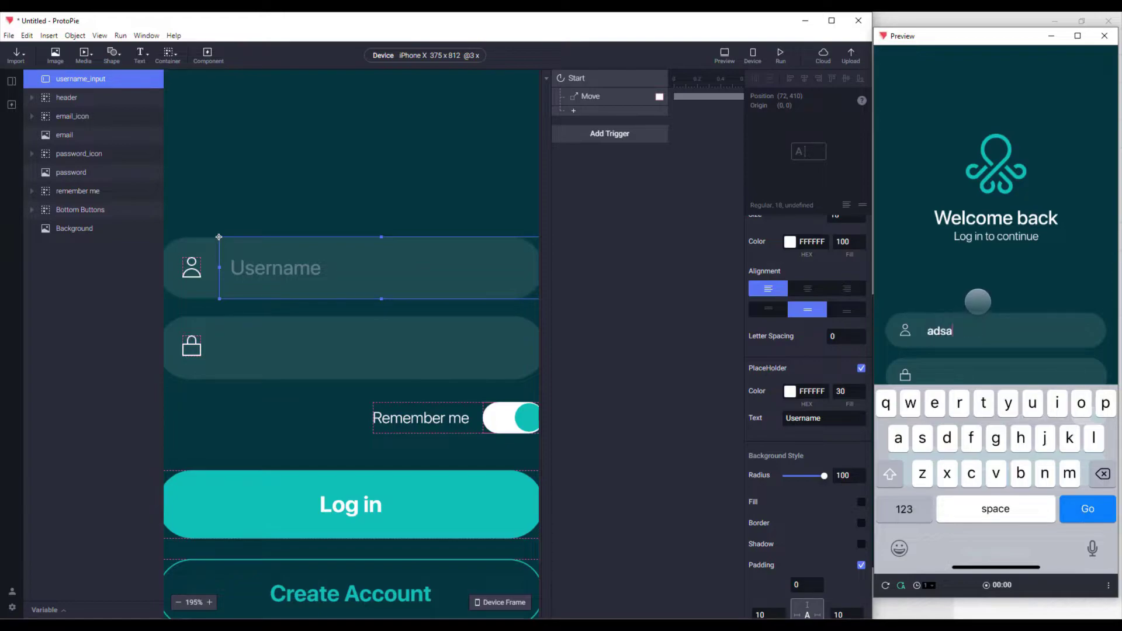
{"action": "key", "text": "BackSpace"}
{"action": "key", "text": "BackSpace"}
{"action": "key", "text": "BackSpace"}
{"action": "key", "text": "BackSpace"}
{"action": "key", "text": "BackSpace"}
{"action": "key", "text": "BackSpace"}
{"action": "key", "text": "BackSpace"}
{"action": "key", "text": "BackSpace"}
{"action": "key", "text": "BackSpace"}
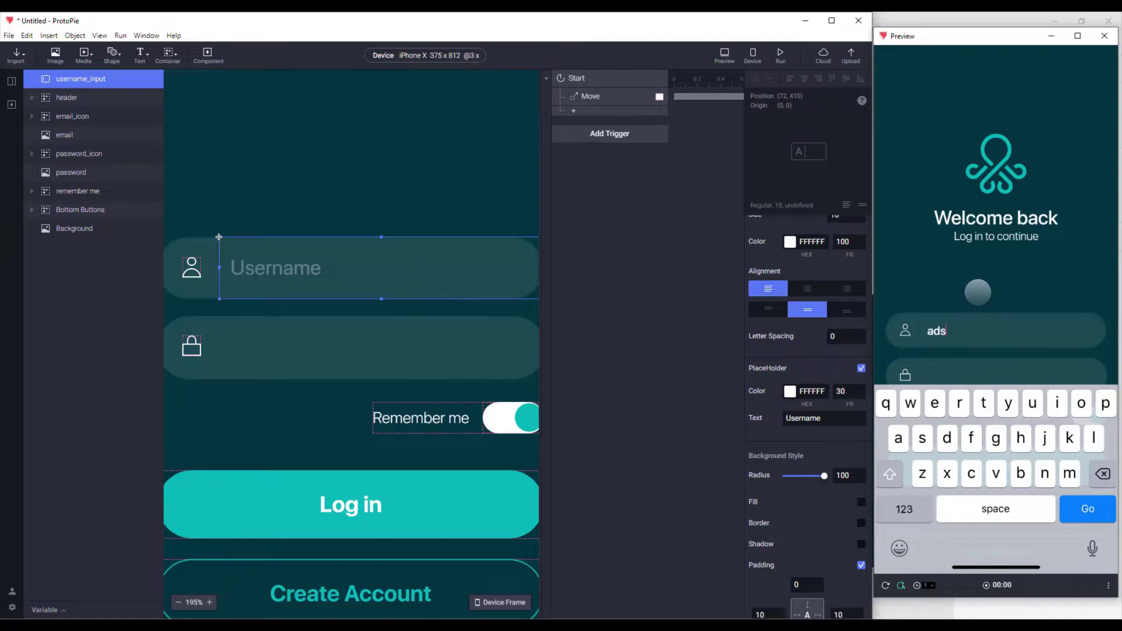
{"action": "left_click", "coordinate": [954, 273]}
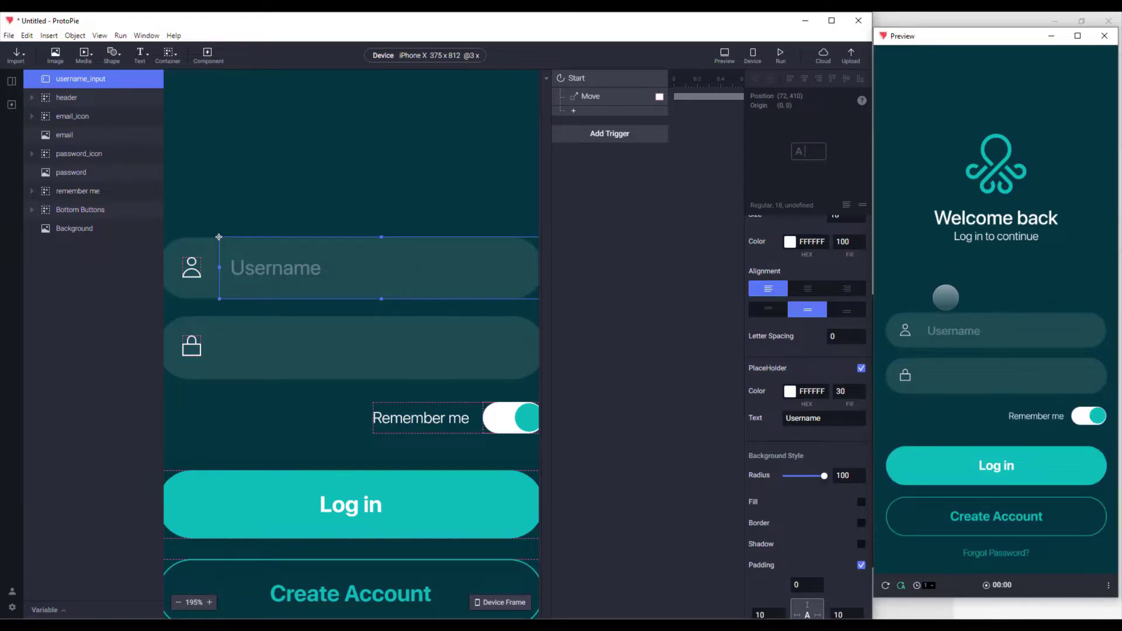
Insert a second Input text layer and place it over the password field beside the lock icon, at about X 81.5, Y 495.
{"action": "left_click", "coordinate": [151, 60]}
{"action": "left_click", "coordinate": [167, 99]}
{"action": "left_click", "coordinate": [286, 145]}
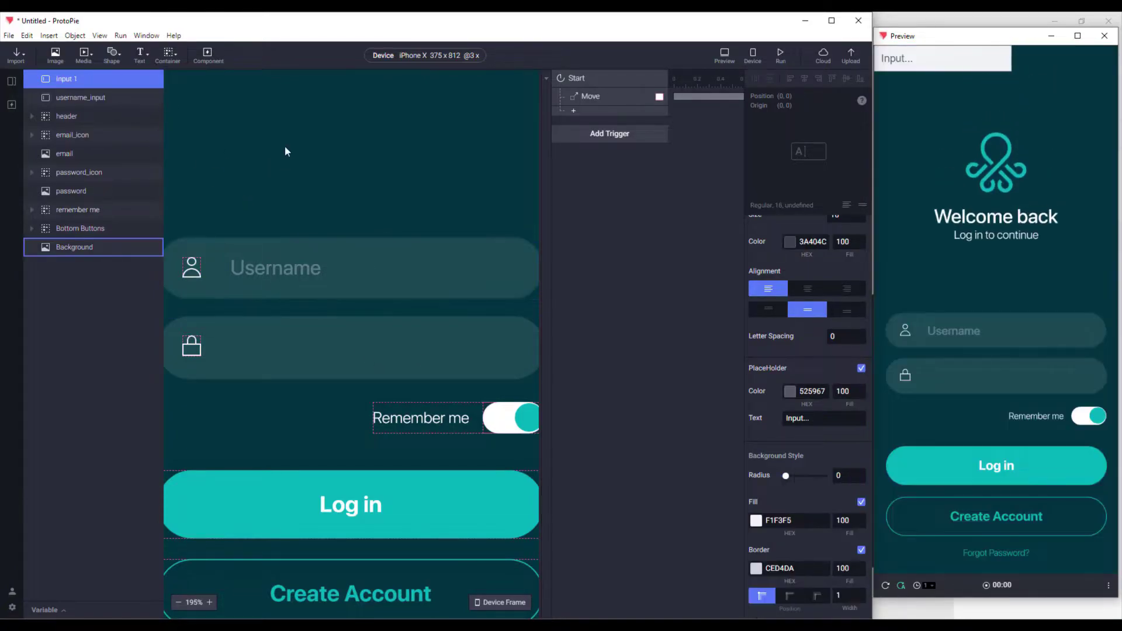
{"action": "left_click_drag", "start_coordinate": [265, 113], "coordinate": [317, 425]}
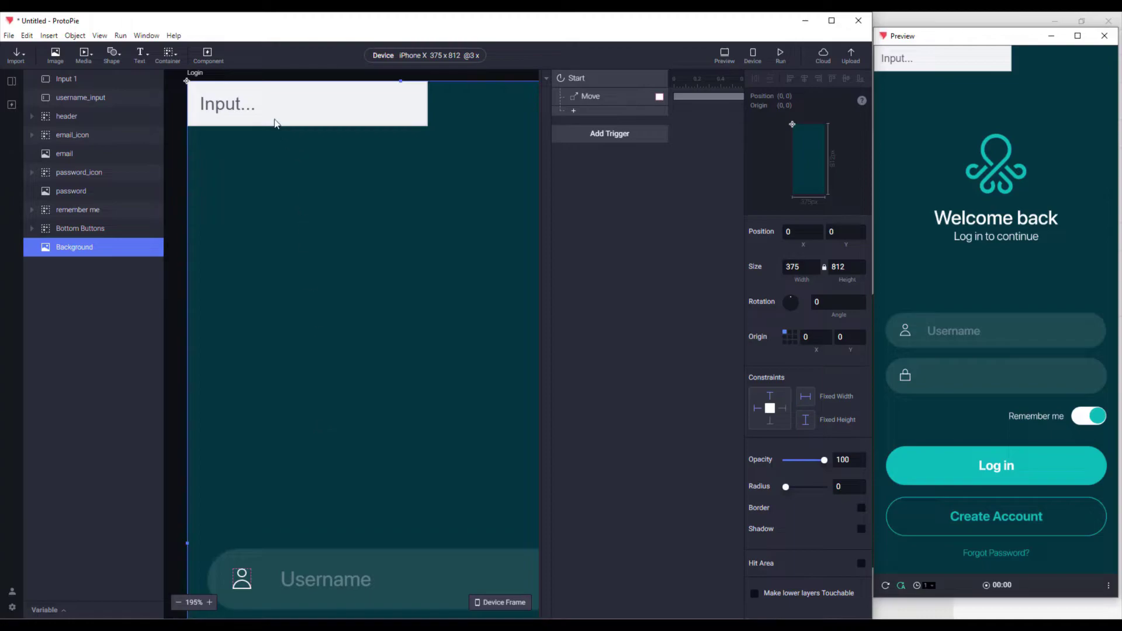
{"action": "left_click", "coordinate": [73, 98]}
{"action": "left_click", "coordinate": [86, 80]}
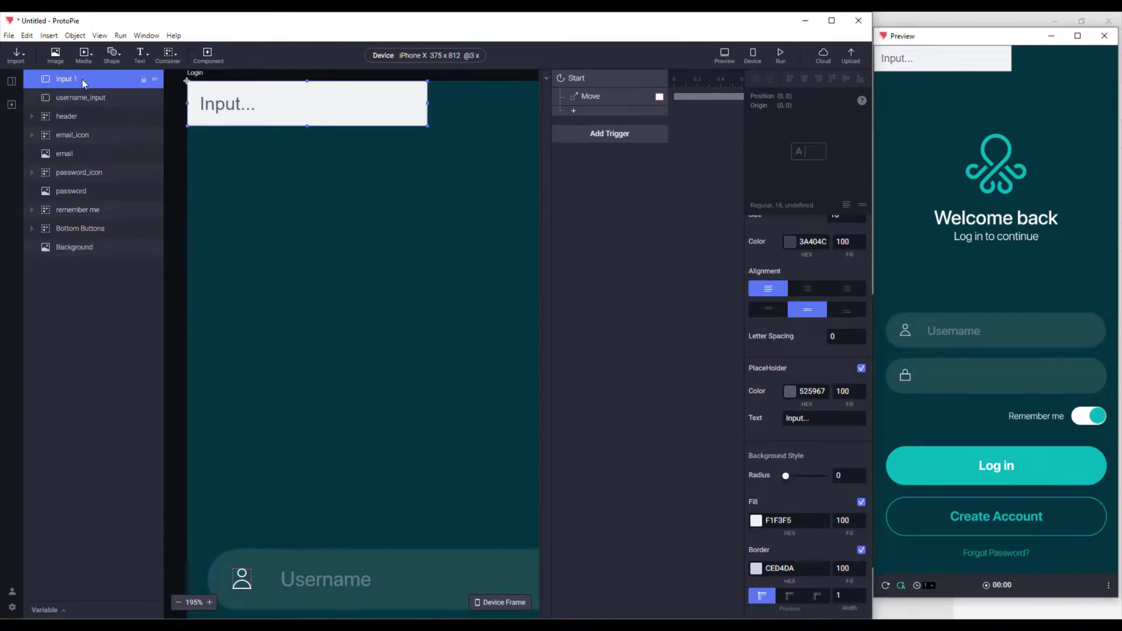
{"action": "left_click_drag", "start_coordinate": [304, 103], "coordinate": [388, 606]}
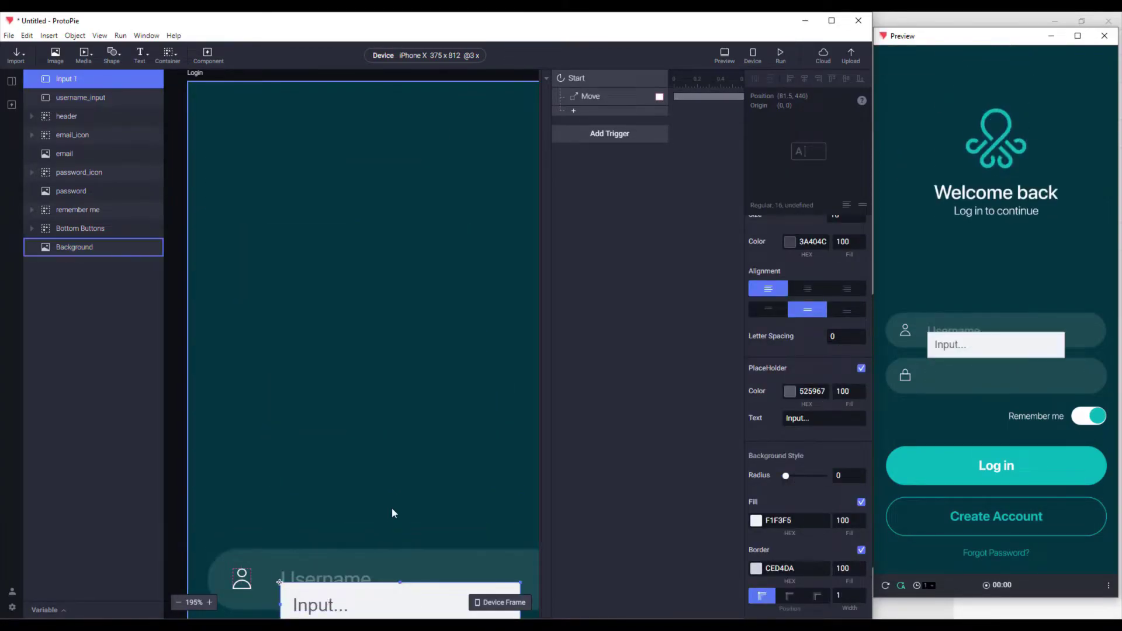
{"action": "scroll", "coordinate": [391, 513], "scroll_direction": "down", "scroll_amount": 5}
{"action": "left_click_drag", "start_coordinate": [342, 278], "coordinate": [336, 335]}
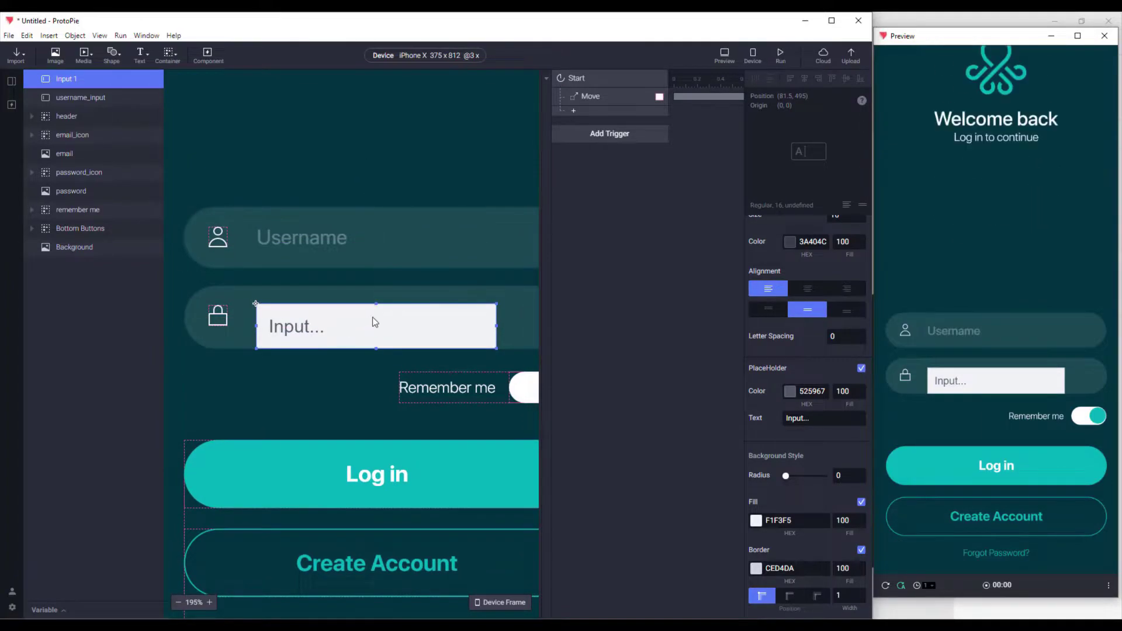
Move the new input layer over the password field to X 72, Y 480 and stretch it to 285 × 55.
{"action": "left_click_drag", "start_coordinate": [374, 324], "coordinate": [447, 333]}
{"action": "scroll", "coordinate": [373, 309], "scroll_direction": "up", "scroll_amount": 5}
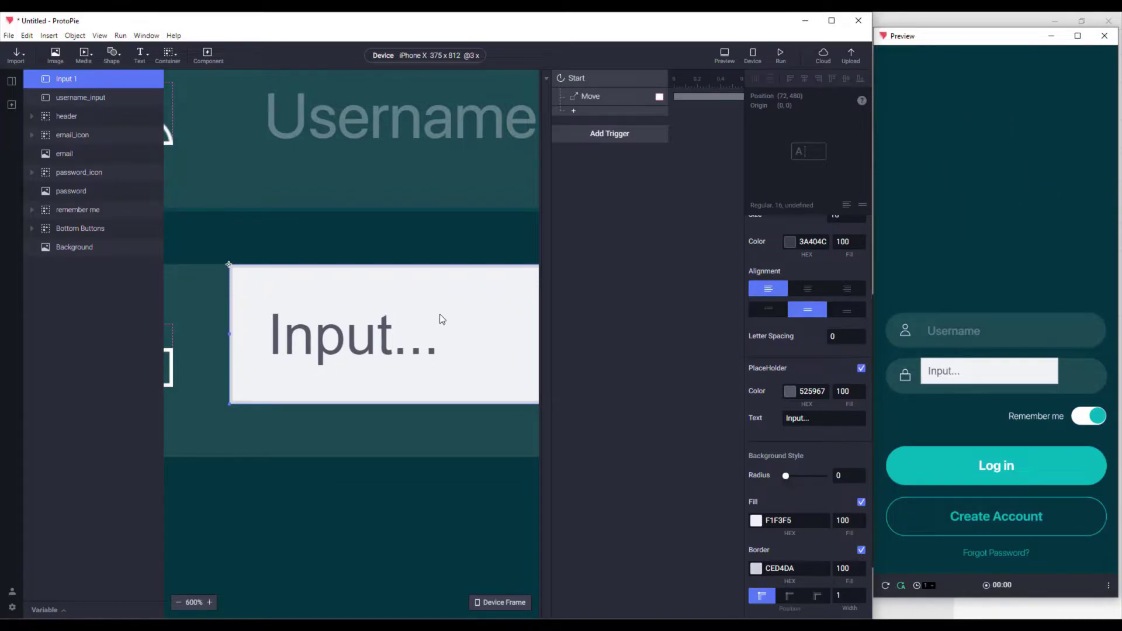
{"action": "scroll", "coordinate": [398, 378], "scroll_direction": "down", "scroll_amount": 3}
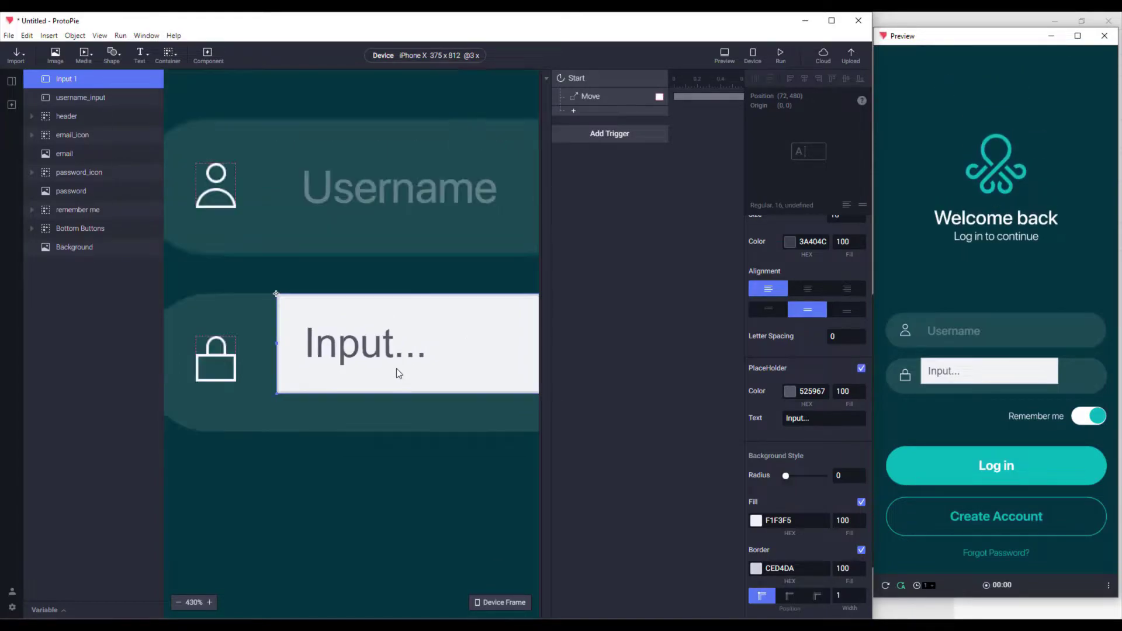
{"action": "scroll", "coordinate": [396, 368], "scroll_direction": "right", "scroll_amount": 3}
{"action": "left_click_drag", "start_coordinate": [397, 368], "coordinate": [395, 404]}
{"action": "left_click_drag", "start_coordinate": [468, 331], "coordinate": [187, 329]}
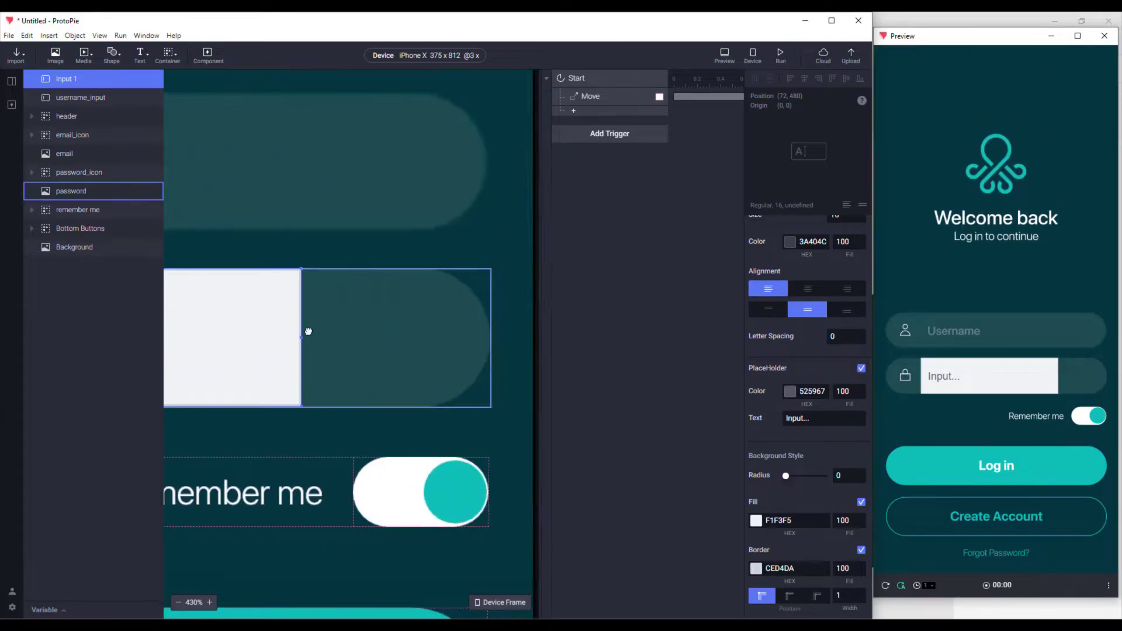
{"action": "left_click_drag", "start_coordinate": [297, 337], "coordinate": [486, 342]}
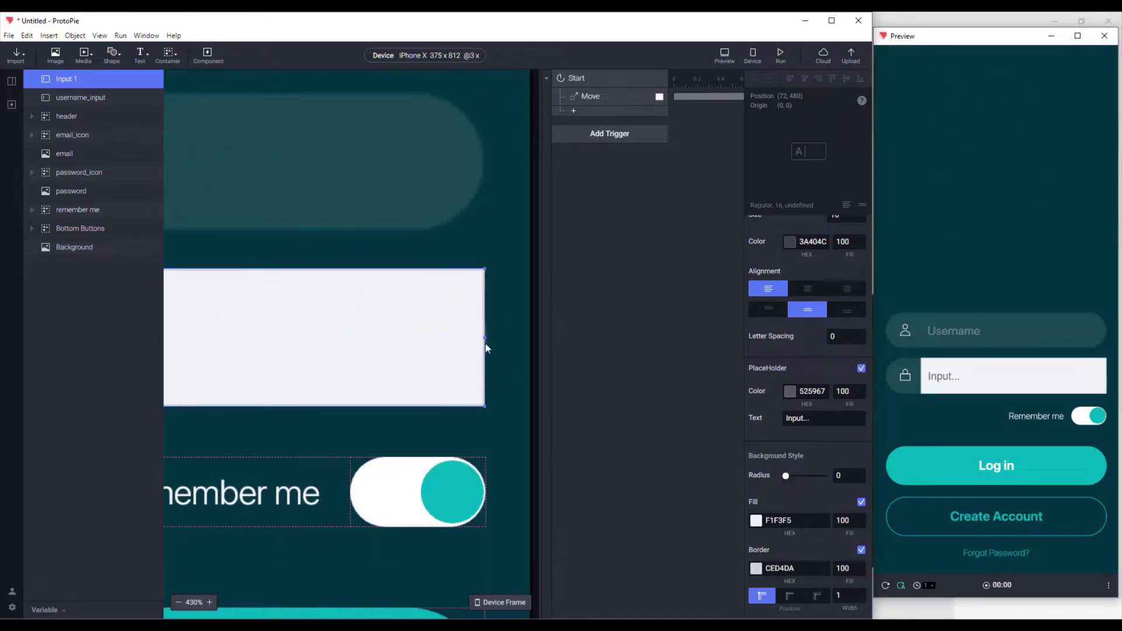
Round the new input layer's background with a radius of 100.
{"action": "scroll", "coordinate": [786, 363], "scroll_direction": "down", "scroll_amount": 2}
{"action": "left_click_drag", "start_coordinate": [785, 362], "coordinate": [877, 361]}
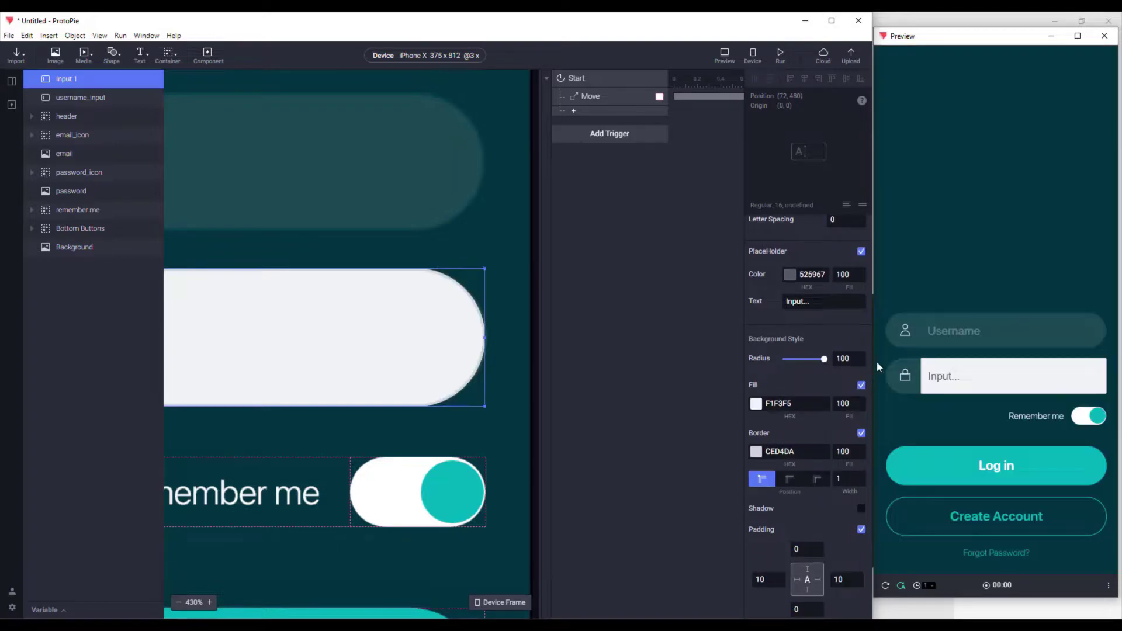
{"action": "scroll", "coordinate": [408, 314], "scroll_direction": "down", "scroll_amount": 5}
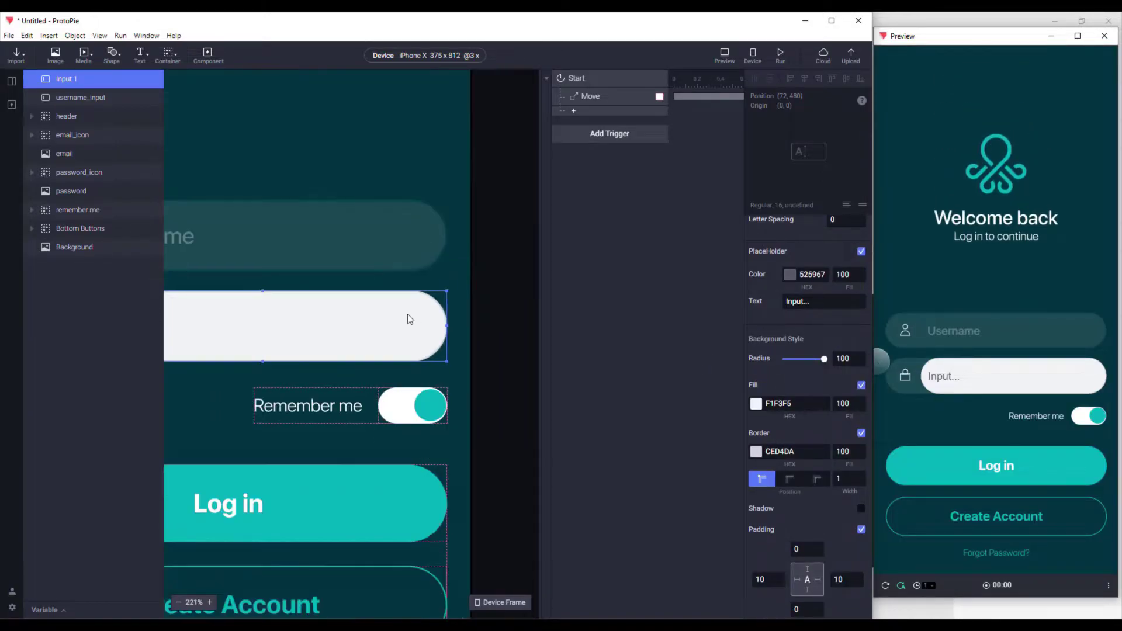
Set the new input layer's font to SF Pro Display and its text color to white (FFFFFF).
{"action": "scroll", "coordinate": [842, 383], "scroll_direction": "up", "scroll_amount": 6}
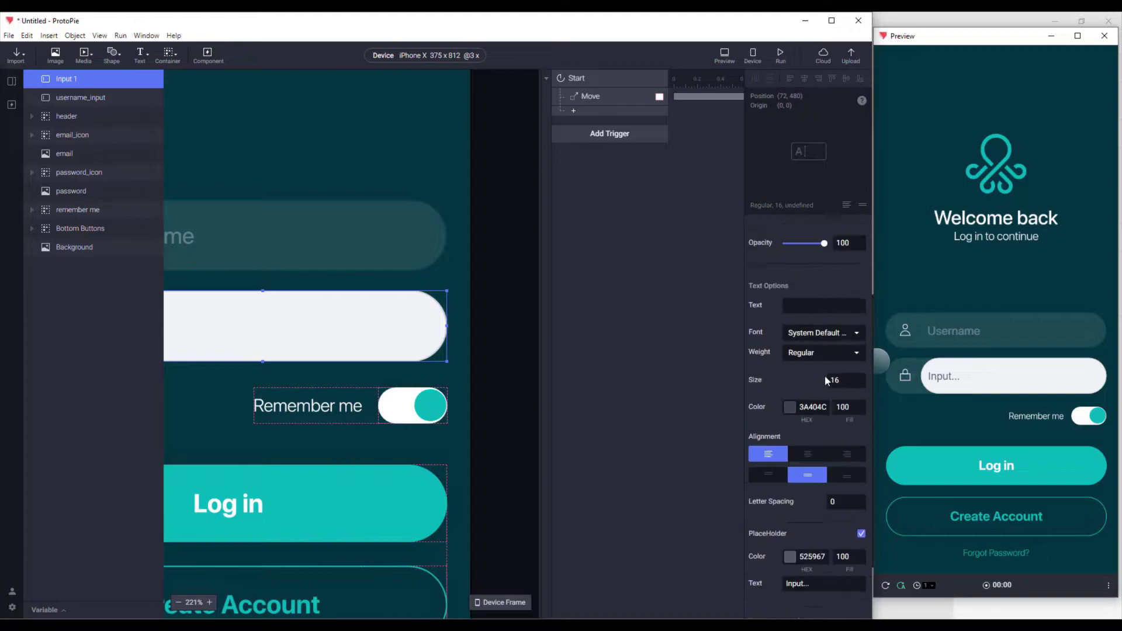
{"action": "left_click", "coordinate": [816, 469]}
{"action": "type", "text": "sf"}
{"action": "key", "text": "Down"}
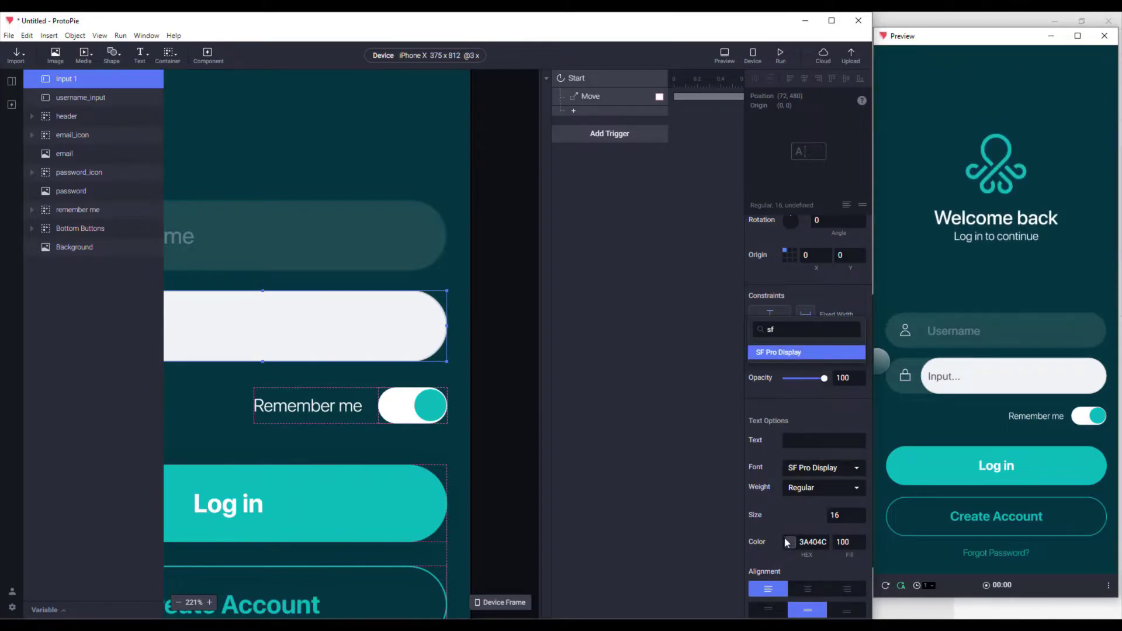
{"action": "key", "text": "Return"}
{"action": "left_click", "coordinate": [790, 542]}
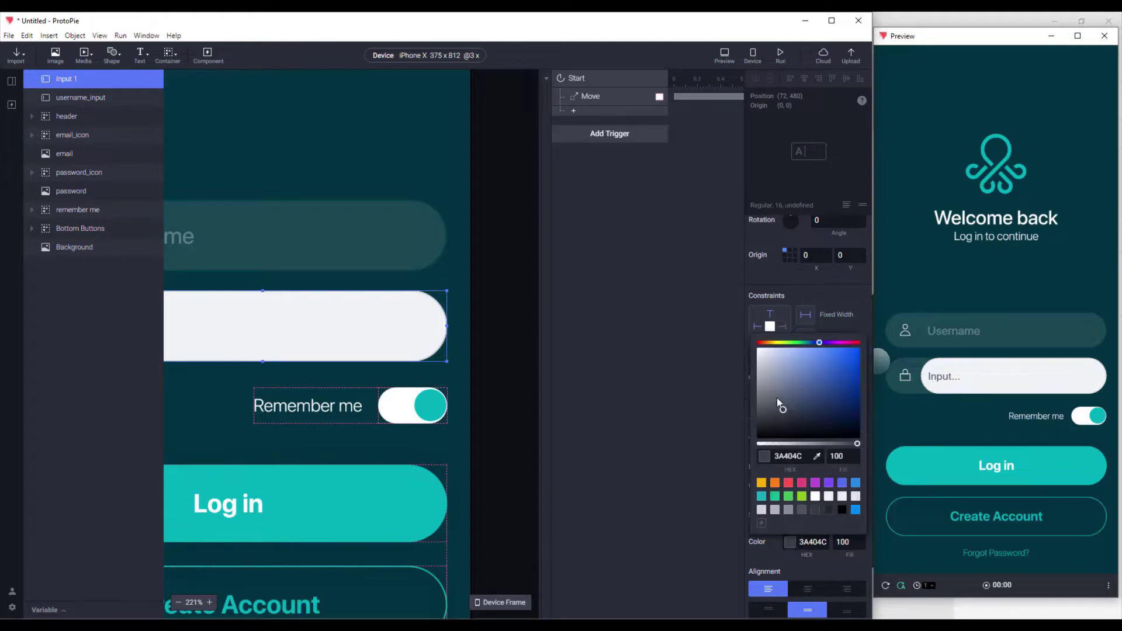
{"action": "left_click_drag", "start_coordinate": [777, 380], "coordinate": [744, 335]}
{"action": "left_click", "coordinate": [745, 335]}
Set the new input's placeholder color to white (FFFFFF) at 30 opacity and its placeholder text to "Password".
{"action": "scroll", "coordinate": [790, 524], "scroll_direction": "down", "scroll_amount": 1}
{"action": "scroll", "coordinate": [789, 524], "scroll_direction": "down", "scroll_amount": 5}
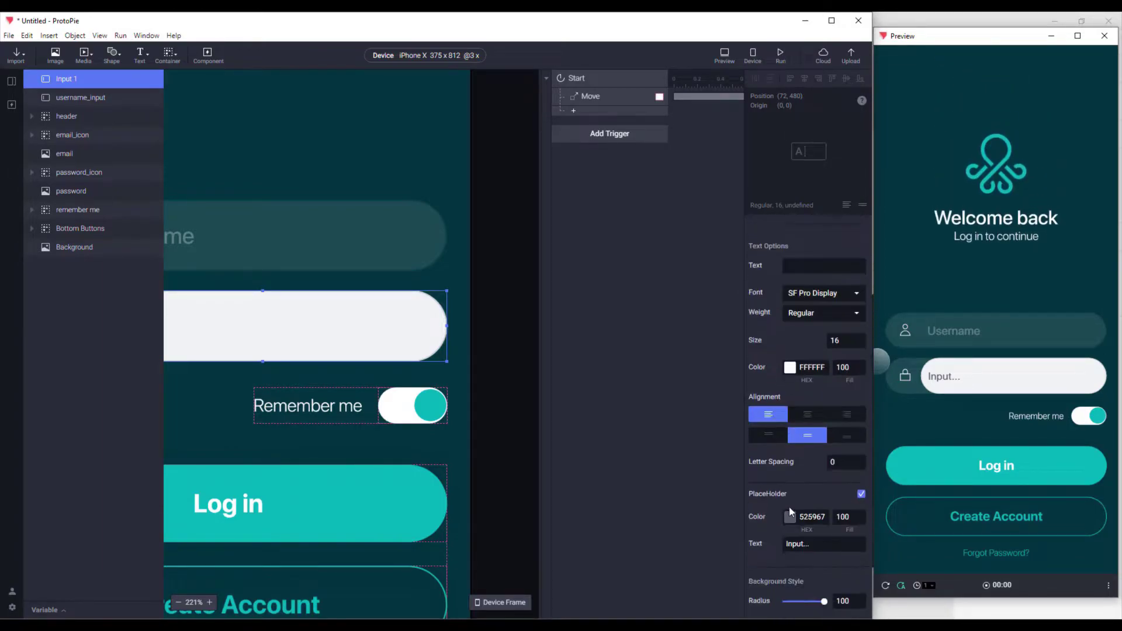
{"action": "left_click", "coordinate": [790, 458]}
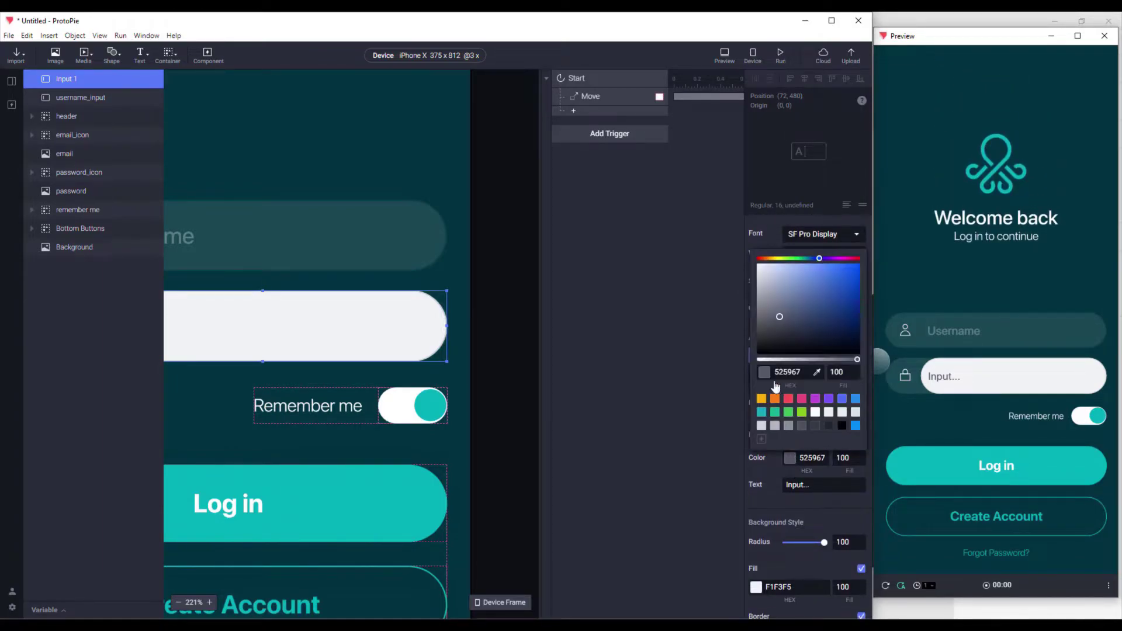
{"action": "left_click_drag", "start_coordinate": [778, 316], "coordinate": [738, 265]}
{"action": "left_click", "coordinate": [738, 265]}
{"action": "type", "text": "3"}
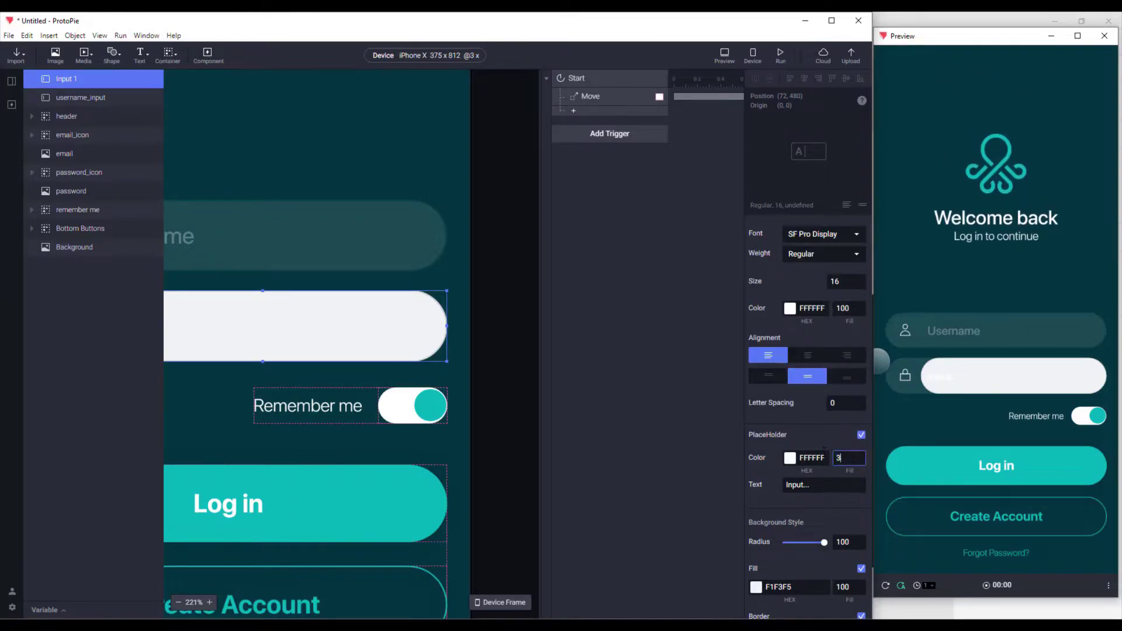
{"action": "type", "text": "0"}
{"action": "key", "text": "Tab"}
{"action": "type", "text": "Password"}
{"action": "key", "text": "Return"}
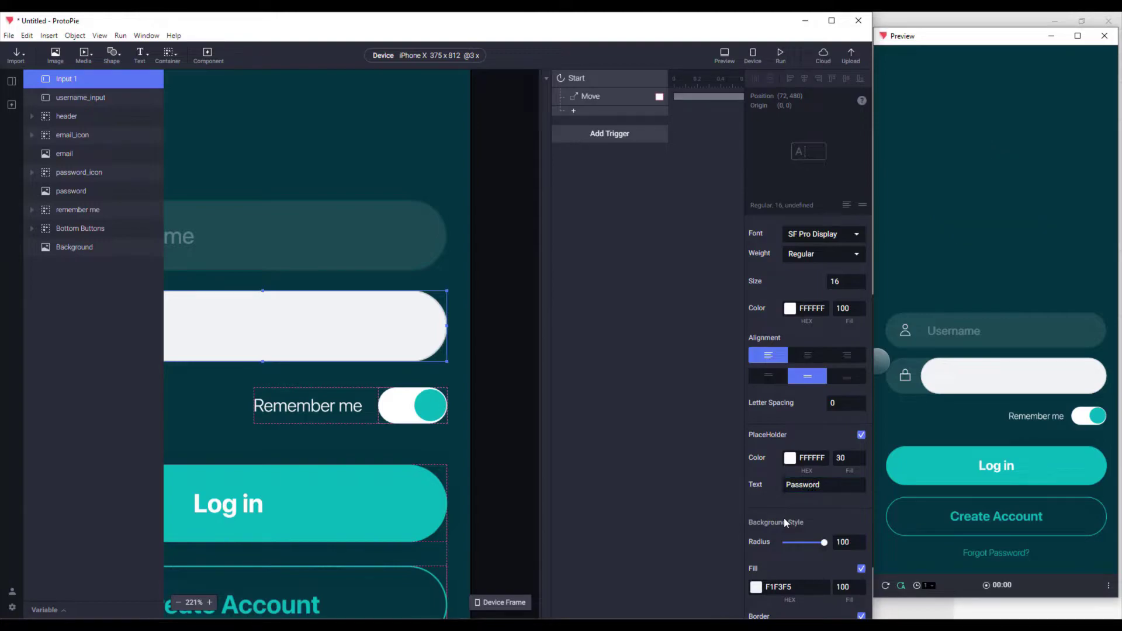
Turn off the background fill and the border of the new input layer and deselect it.
{"action": "scroll", "coordinate": [781, 518], "scroll_direction": "down", "scroll_amount": 2}
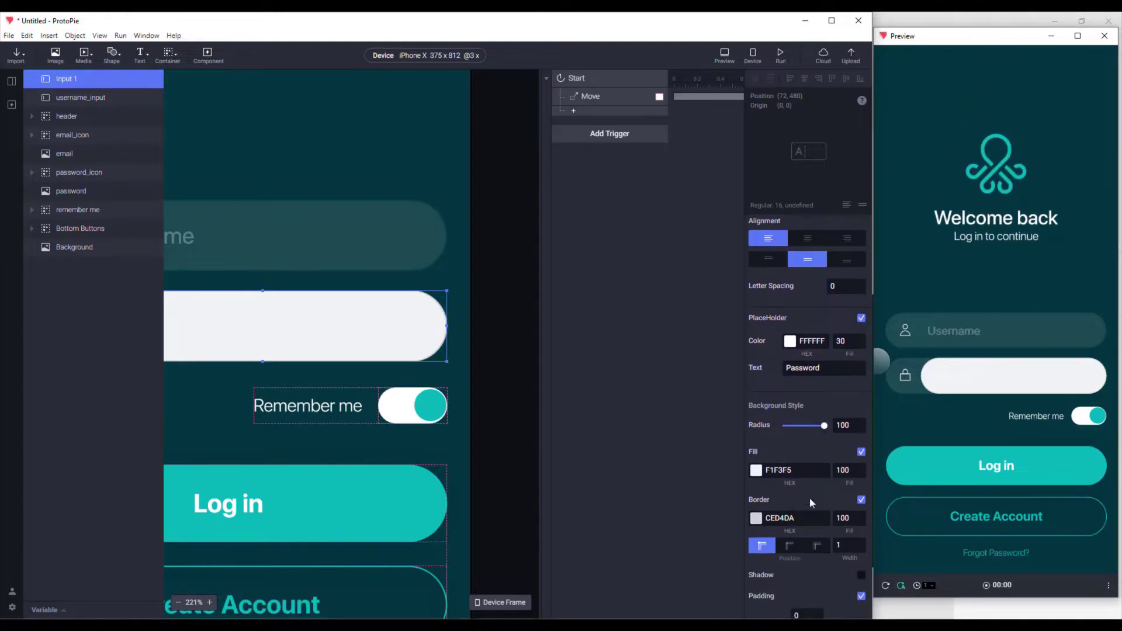
{"action": "left_click", "coordinate": [861, 452]}
{"action": "left_click", "coordinate": [861, 472]}
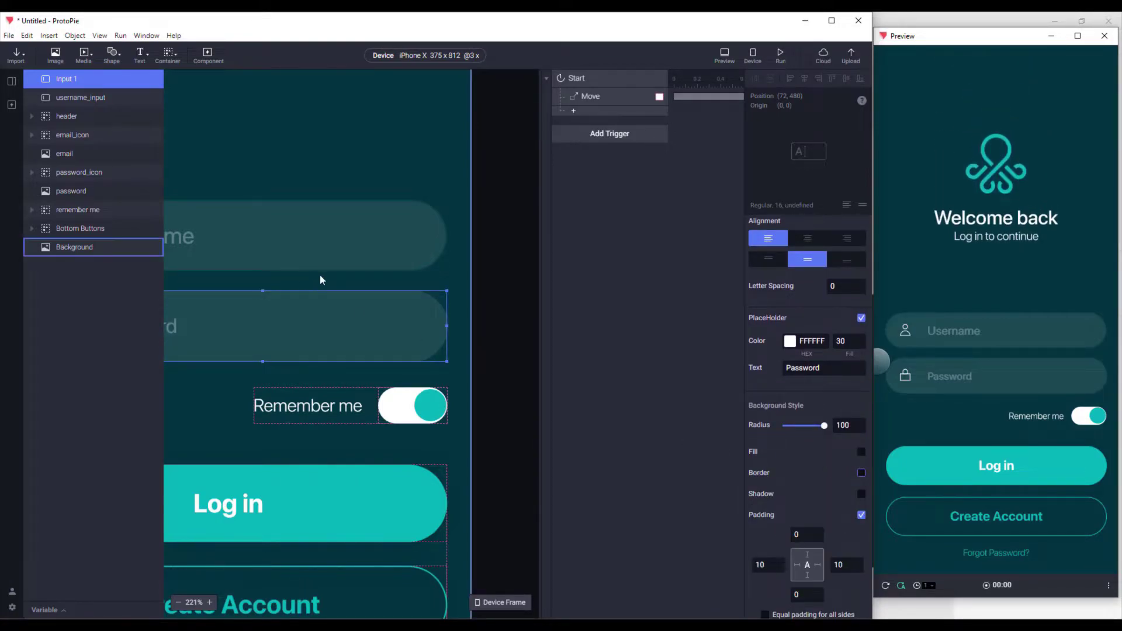
{"action": "left_click", "coordinate": [501, 285]}
Test focusing the username and password fields in the preview and dismiss the on-screen keyboard.
{"action": "left_click_drag", "start_coordinate": [348, 269], "coordinate": [439, 274]}
{"action": "left_click_drag", "start_coordinate": [311, 274], "coordinate": [410, 274]}
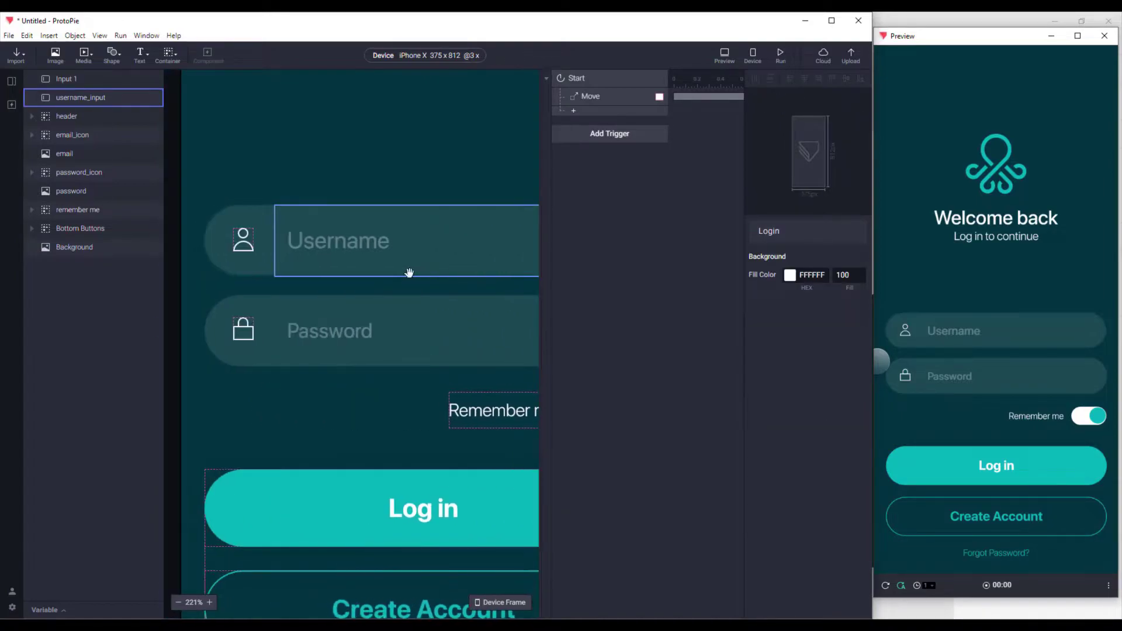
{"action": "scroll", "coordinate": [364, 278], "scroll_direction": "down", "scroll_amount": 4}
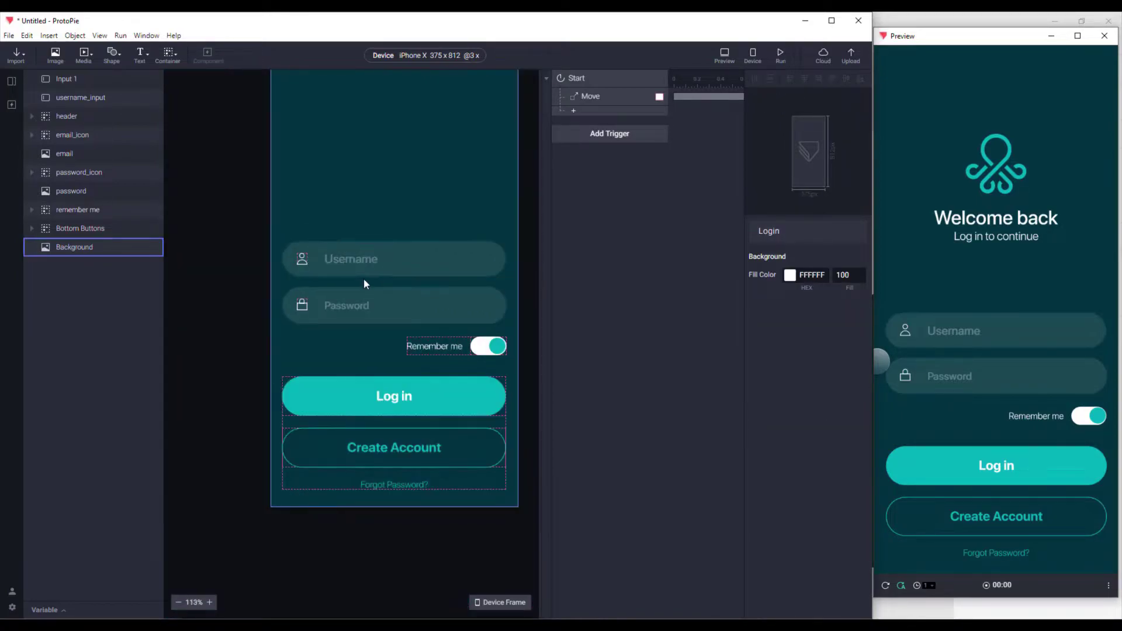
{"action": "left_click", "coordinate": [967, 330]}
{"action": "left_click", "coordinate": [959, 374]}
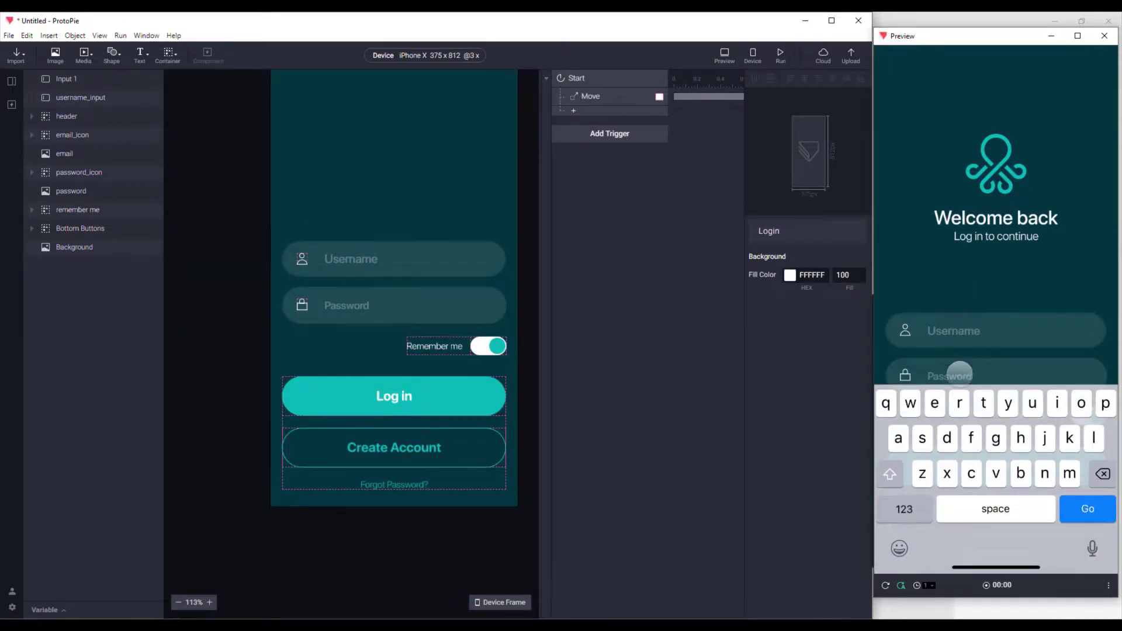
{"action": "left_click", "coordinate": [949, 320]}
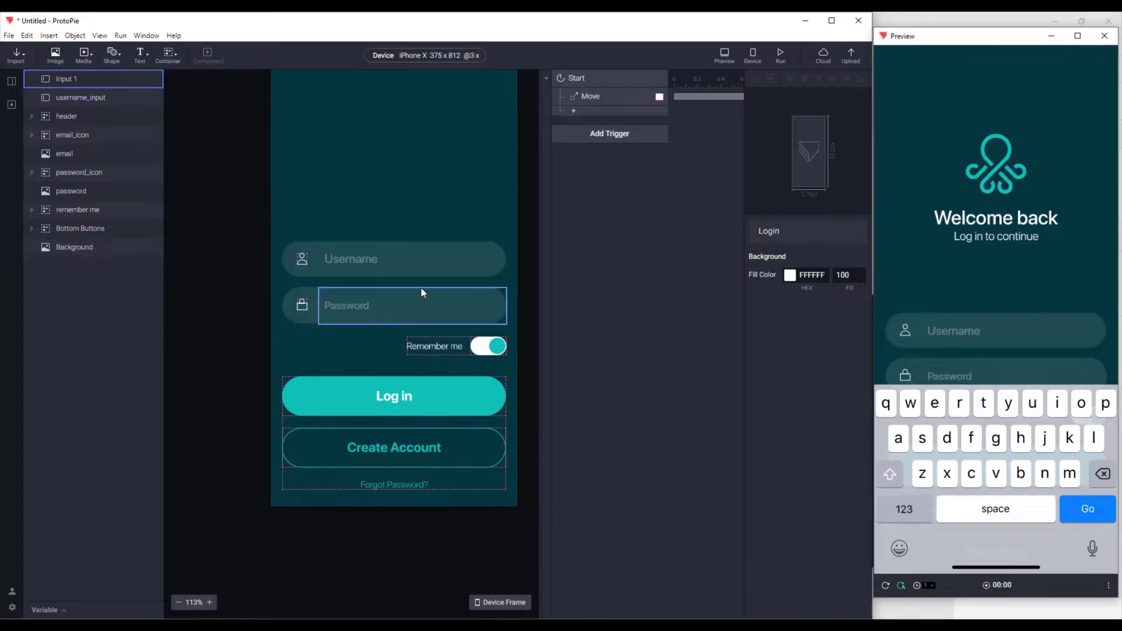
Rename the Input 1 layer as password_input.
{"action": "left_click", "coordinate": [74, 94]}
{"action": "left_click", "coordinate": [68, 82]}
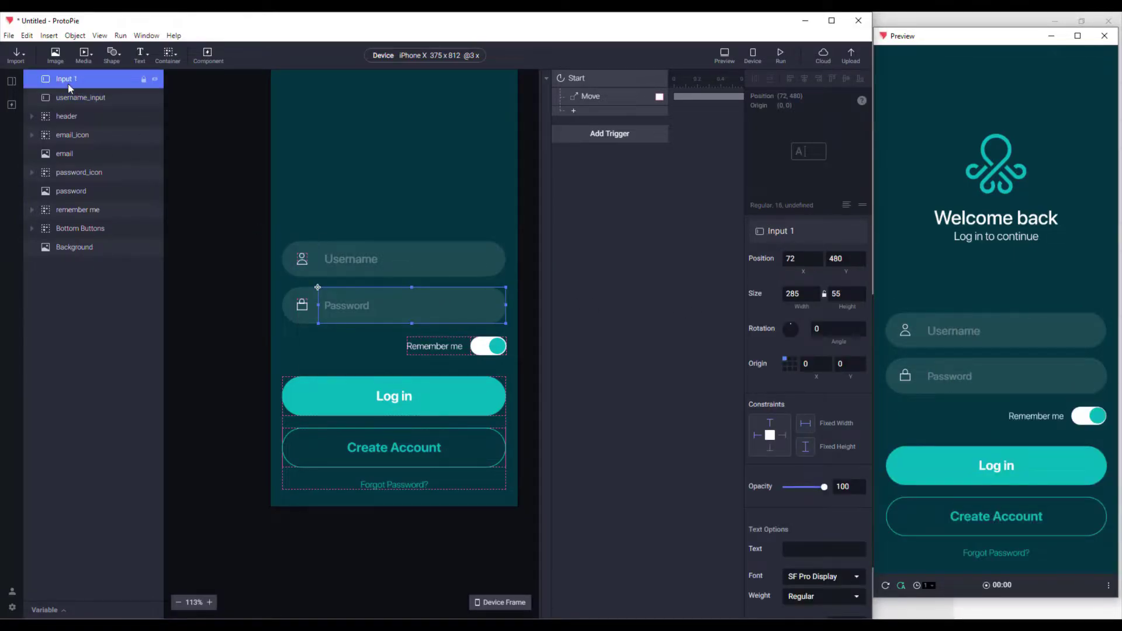
{"action": "double_click", "coordinate": [67, 82]}
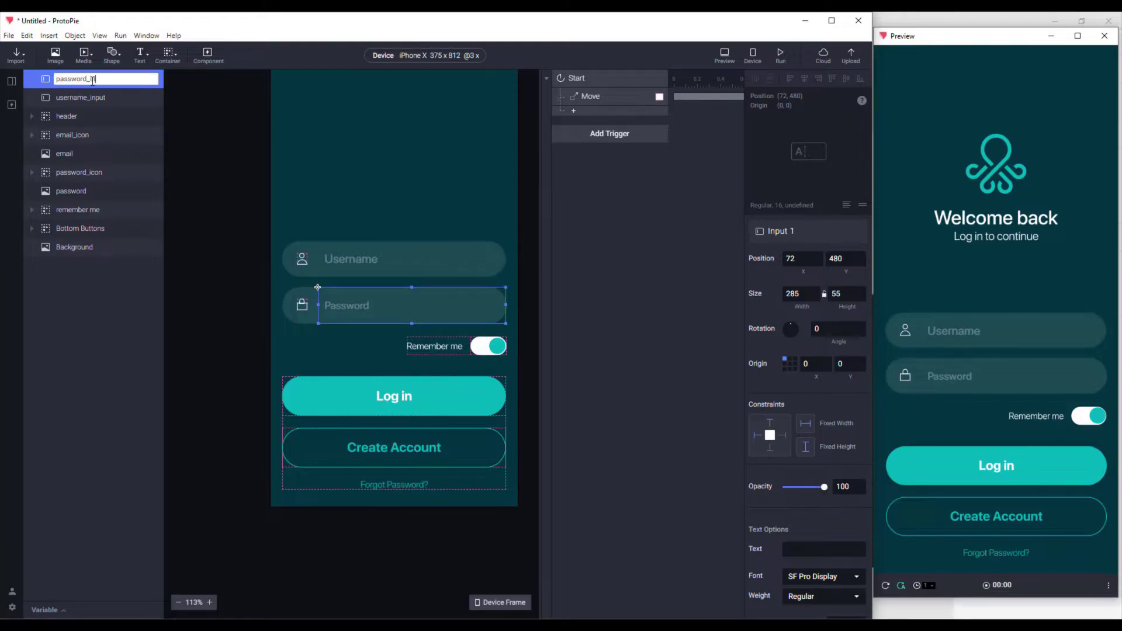
{"action": "type", "text": "password_input"}
{"action": "key", "text": "Return"}
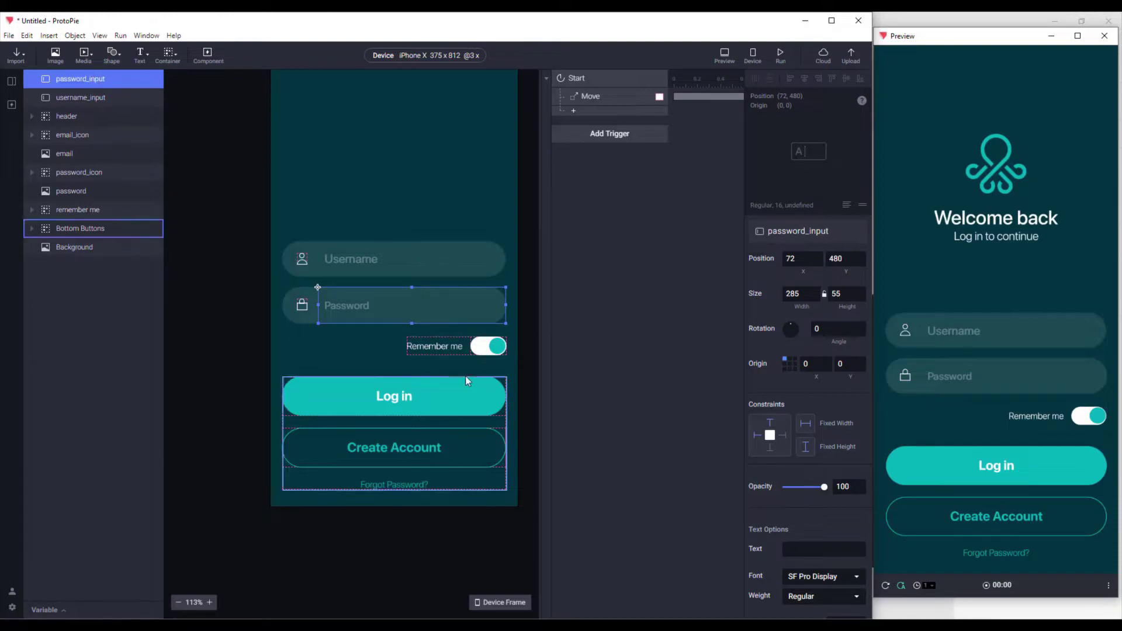
Set the keypad Return option of username_input to Next.
{"action": "left_click", "coordinate": [81, 97]}
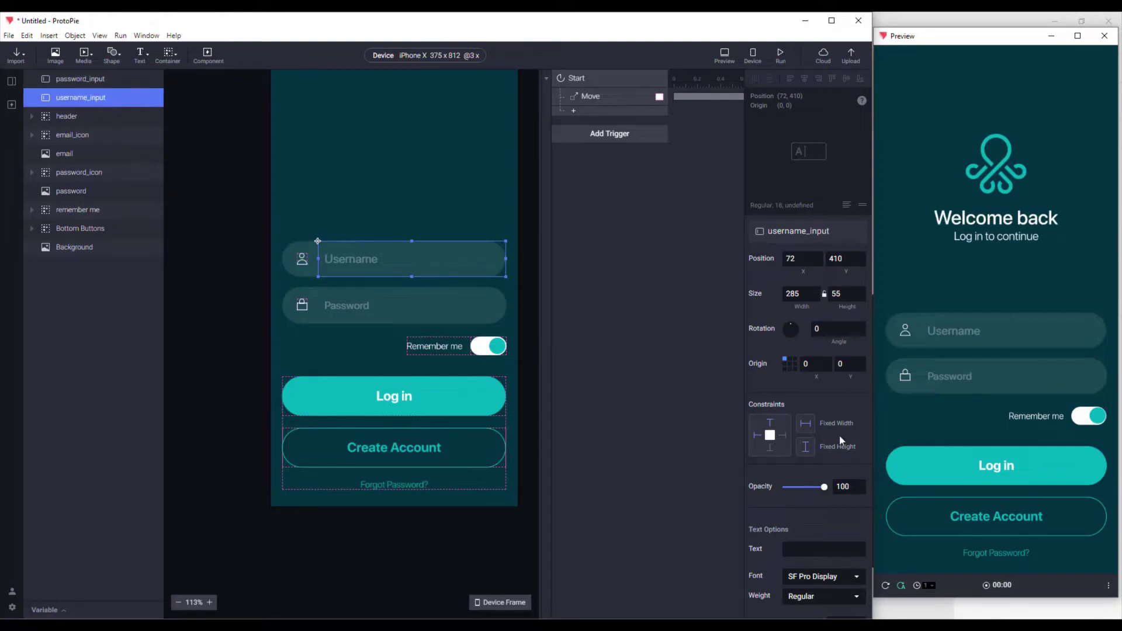
{"action": "scroll", "coordinate": [840, 441], "scroll_direction": "down", "scroll_amount": 1}
{"action": "scroll", "coordinate": [836, 440], "scroll_direction": "down", "scroll_amount": 10}
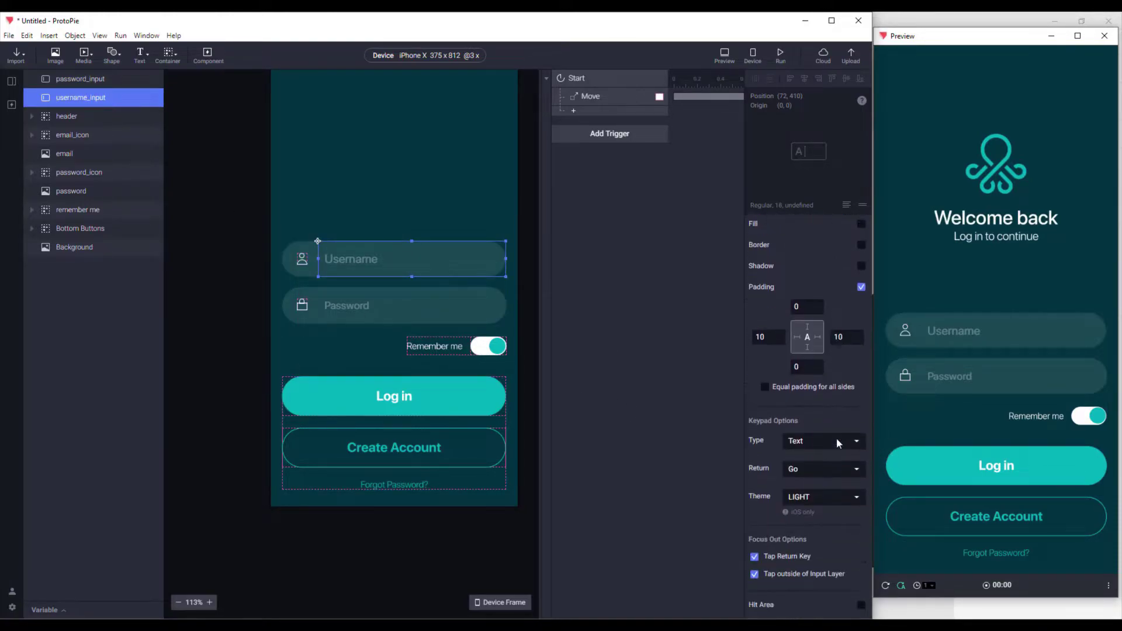
{"action": "left_click", "coordinate": [802, 430]}
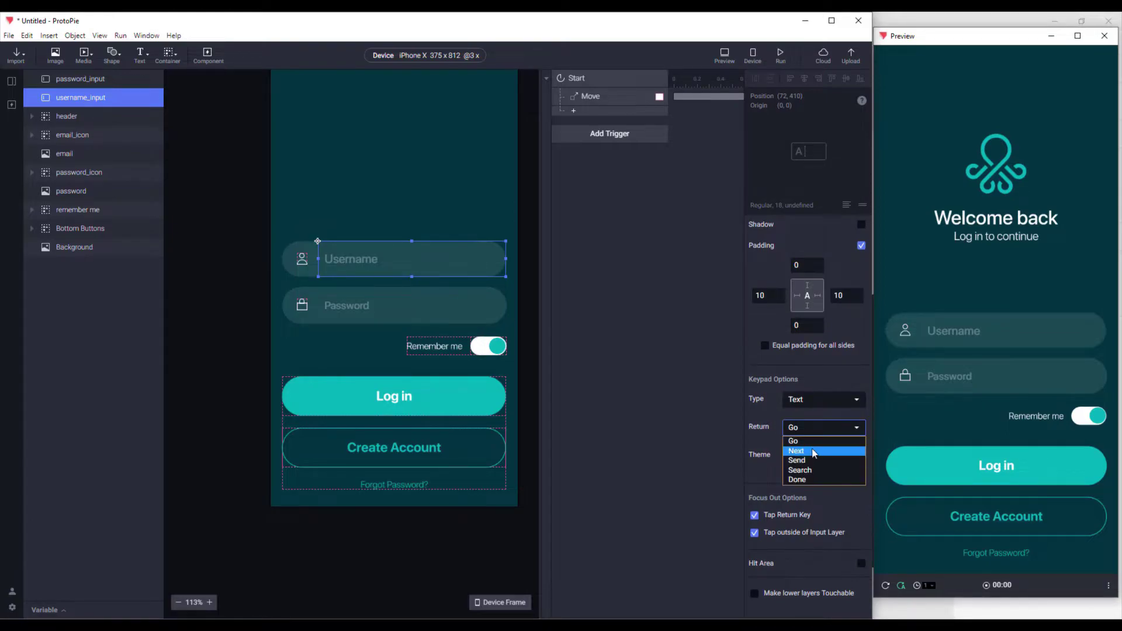
{"action": "left_click", "coordinate": [812, 451]}
Test the username field's Next key in the preview, dismiss the keyboard and deselect the layer.
{"action": "left_click", "coordinate": [955, 329]}
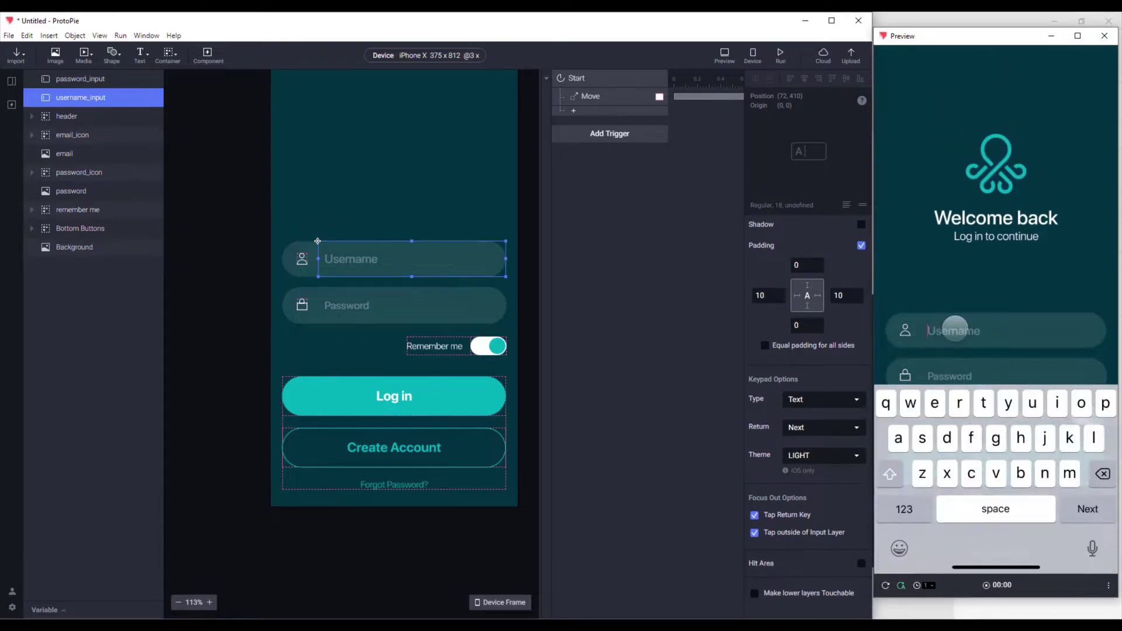
{"action": "left_click", "coordinate": [1087, 508]}
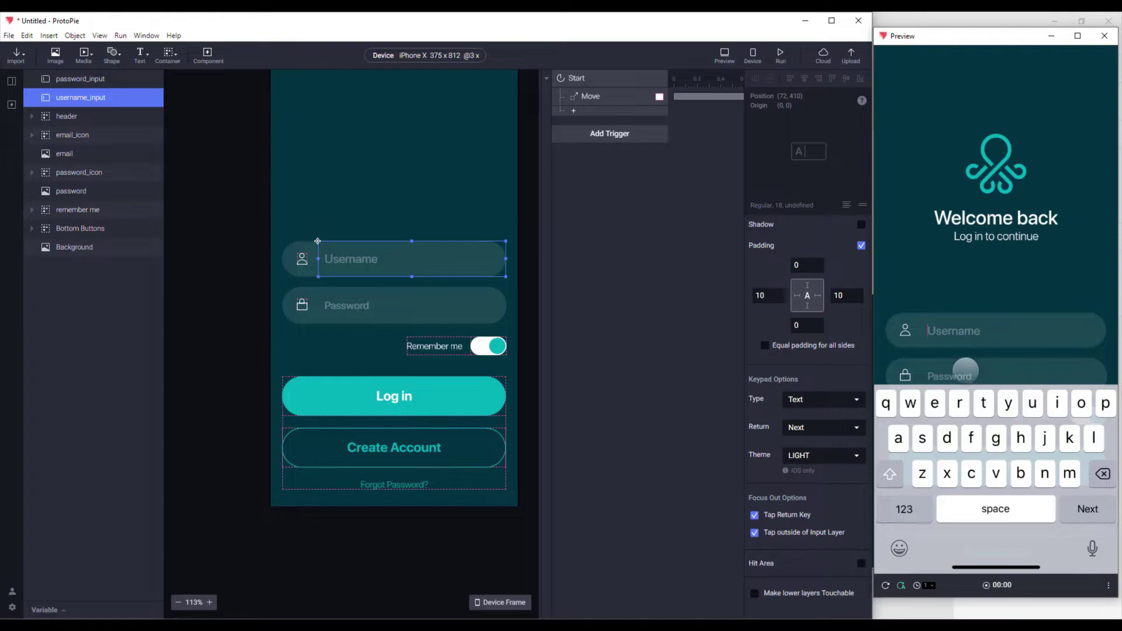
{"action": "left_click", "coordinate": [972, 296]}
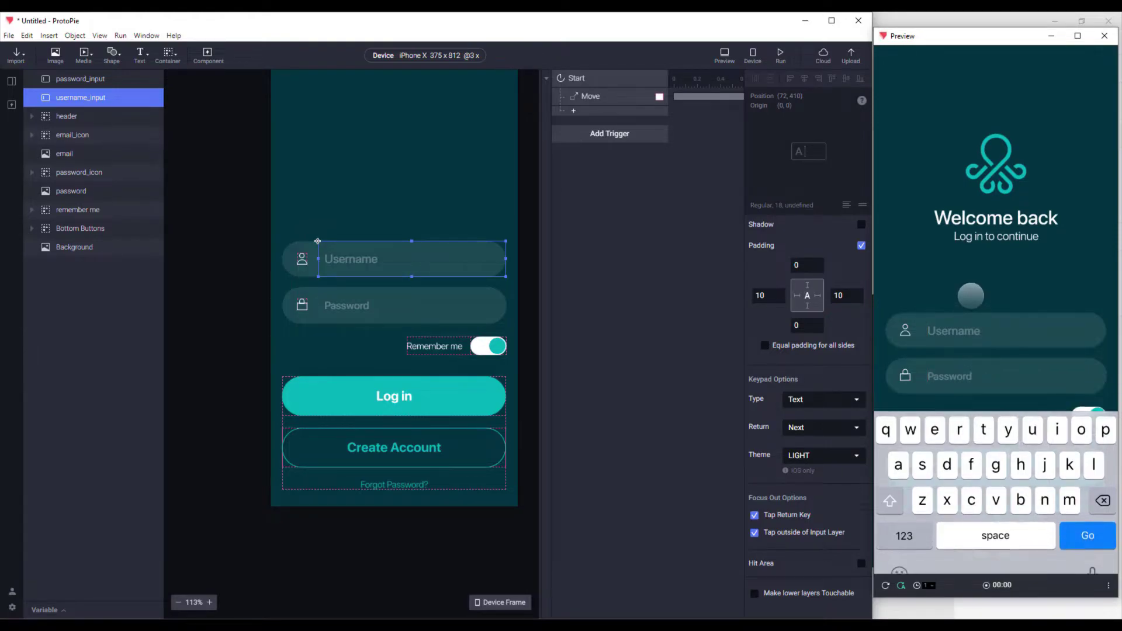
{"action": "left_click", "coordinate": [251, 236]}
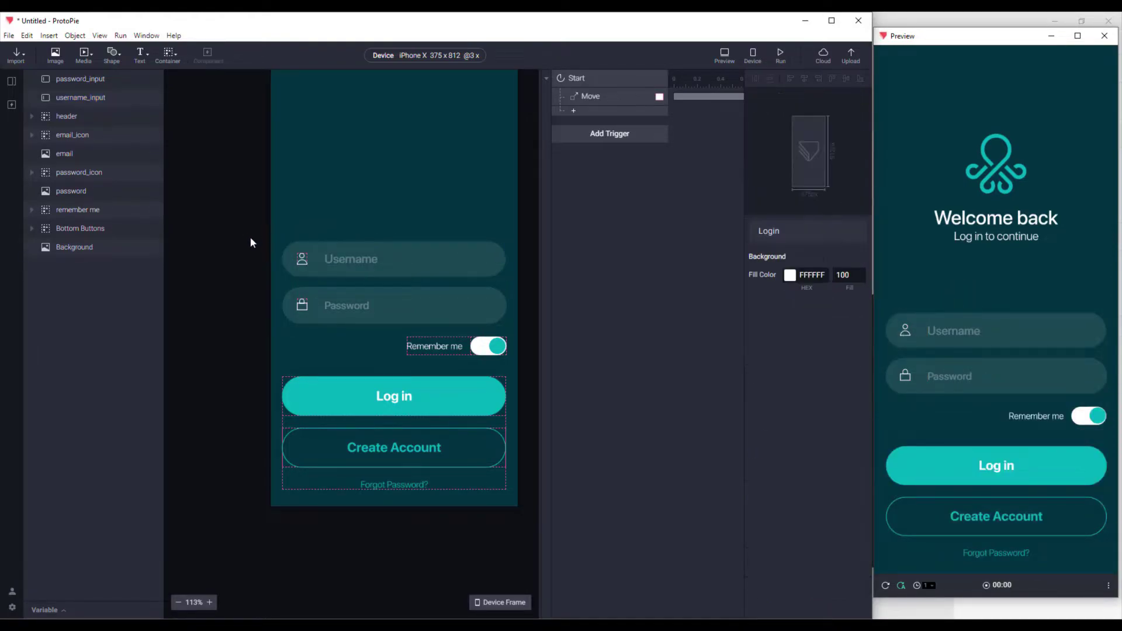
Switch to Adobe XD and rename the teal lock icon on the pasteboard as password_icon2.
{"action": "scroll", "coordinate": [250, 237], "scroll_direction": "up", "scroll_amount": 3}
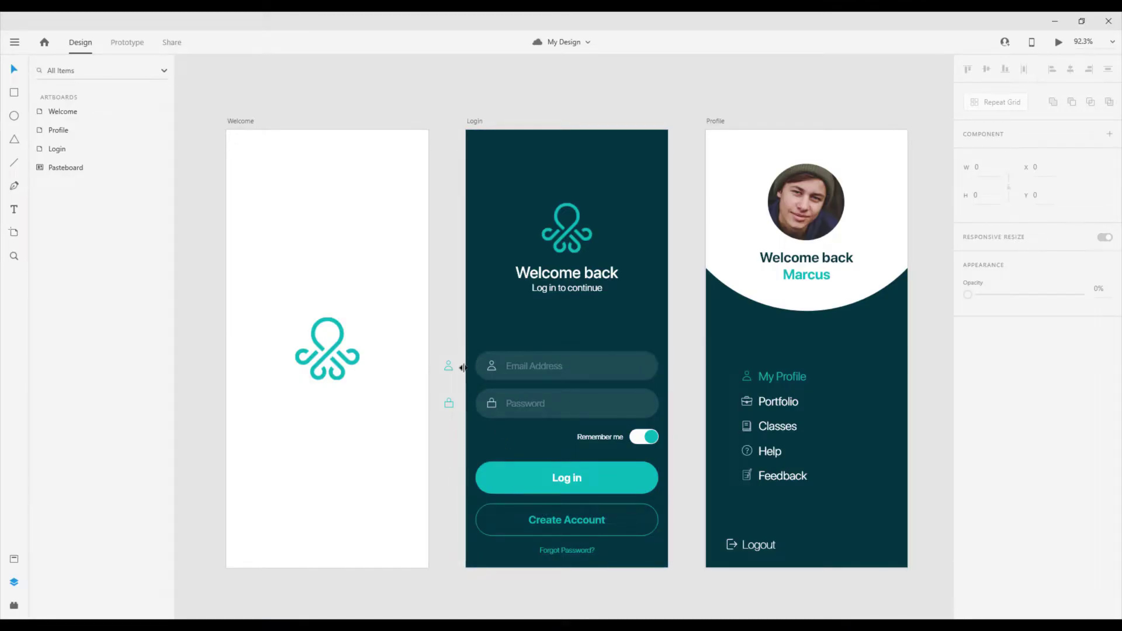
{"action": "scroll", "coordinate": [483, 404], "scroll_direction": "up", "scroll_amount": 3}
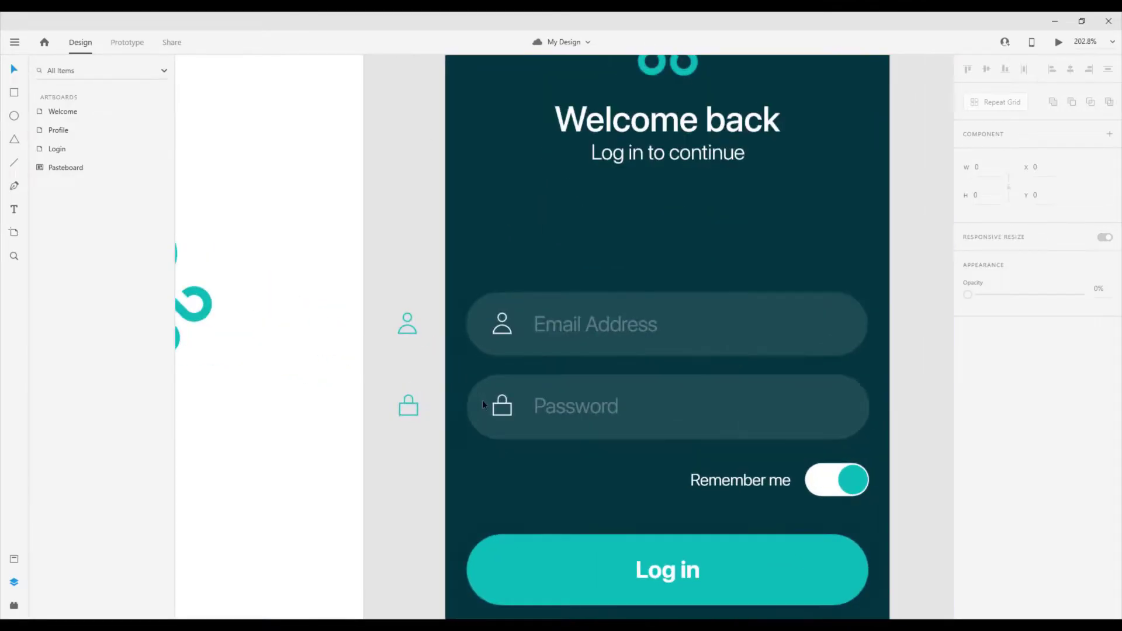
{"action": "scroll", "coordinate": [483, 403], "scroll_direction": "up", "scroll_amount": 3}
{"action": "left_click_drag", "start_coordinate": [325, 221], "coordinate": [366, 456]}
{"action": "double_click", "coordinate": [85, 111]}
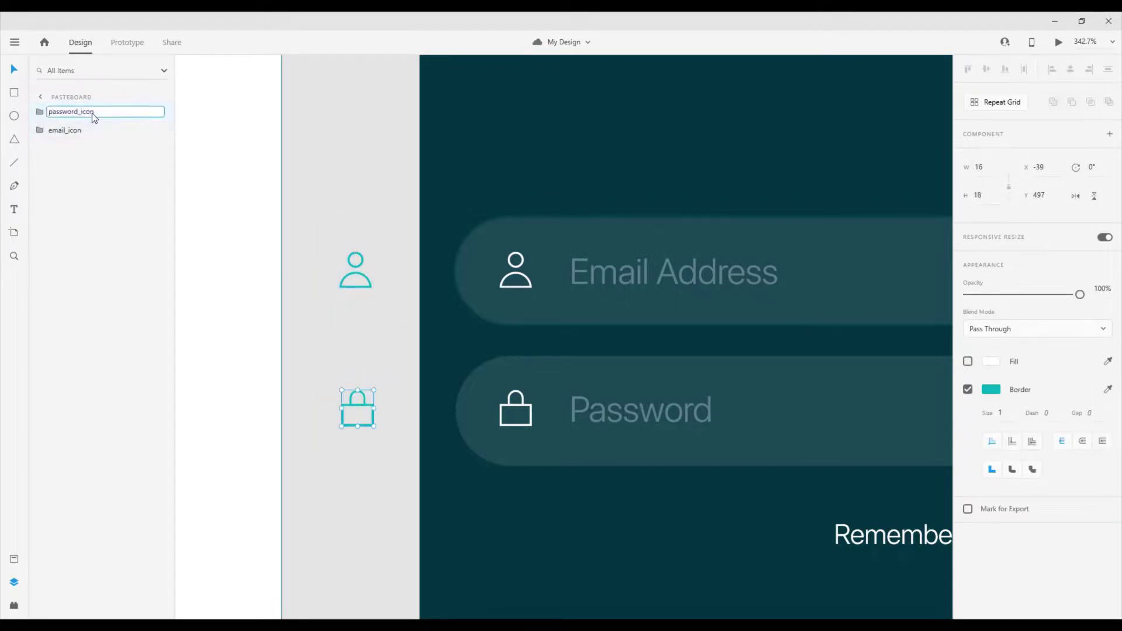
{"action": "key", "text": "End"}
{"action": "type", "text": "2"}
{"action": "key", "text": "Return"}
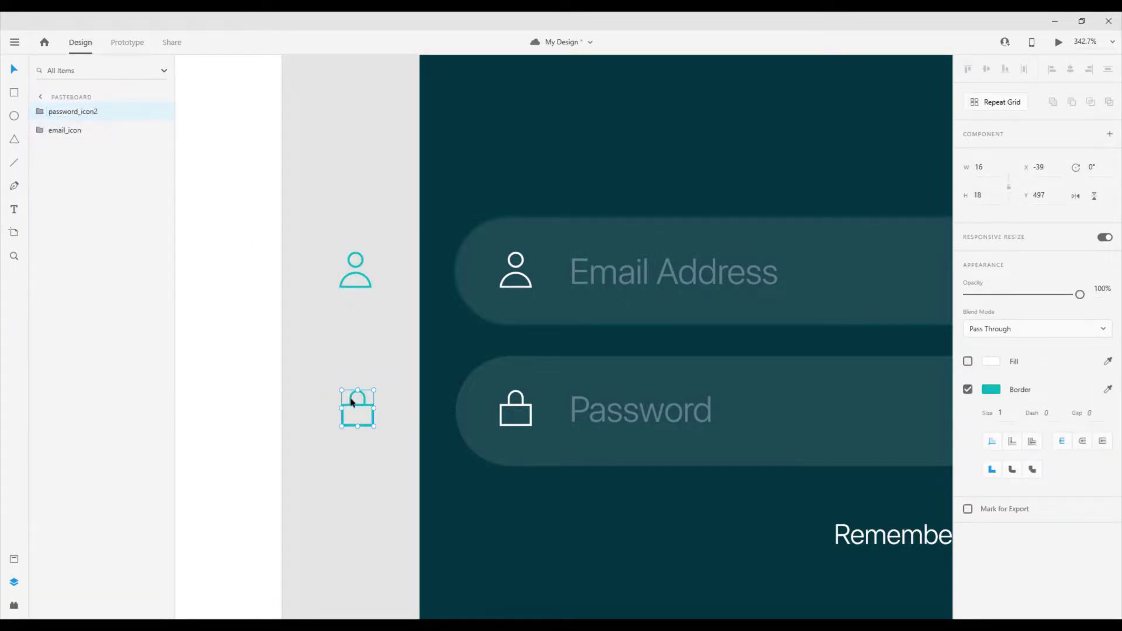
Rename the teal person icon on the pasteboard as email_icon2 and select both teal icons.
{"action": "left_click", "coordinate": [358, 285]}
{"action": "left_click", "coordinate": [357, 270]}
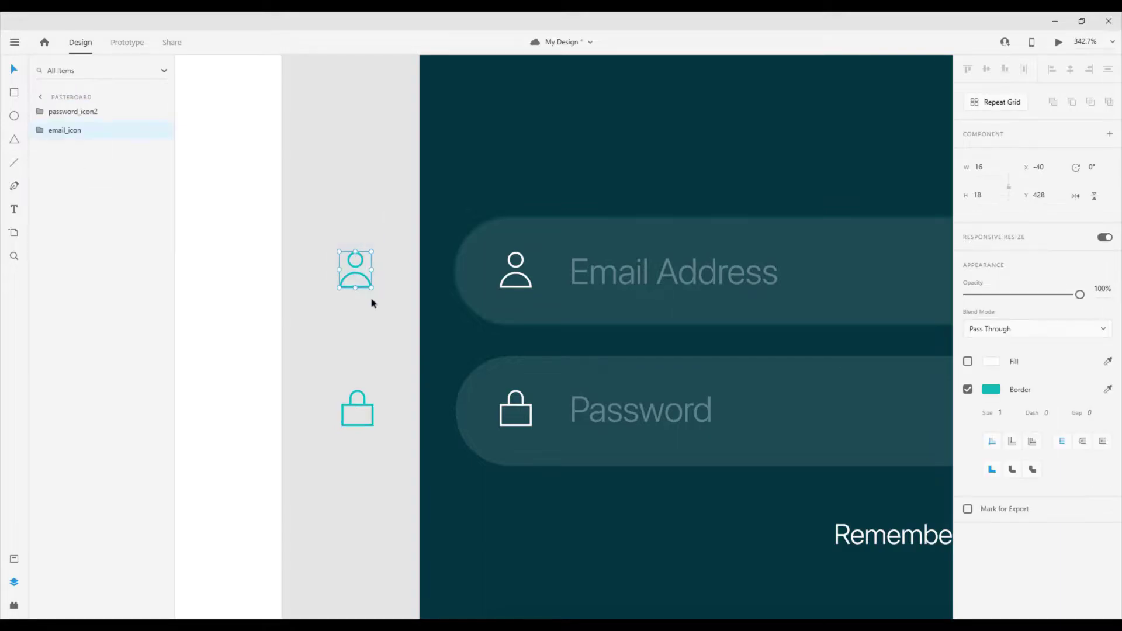
{"action": "double_click", "coordinate": [73, 130]}
{"action": "key", "text": "End"}
{"action": "type", "text": "2"}
{"action": "key", "text": "Return"}
{"action": "left_click_drag", "start_coordinate": [323, 181], "coordinate": [387, 460]}
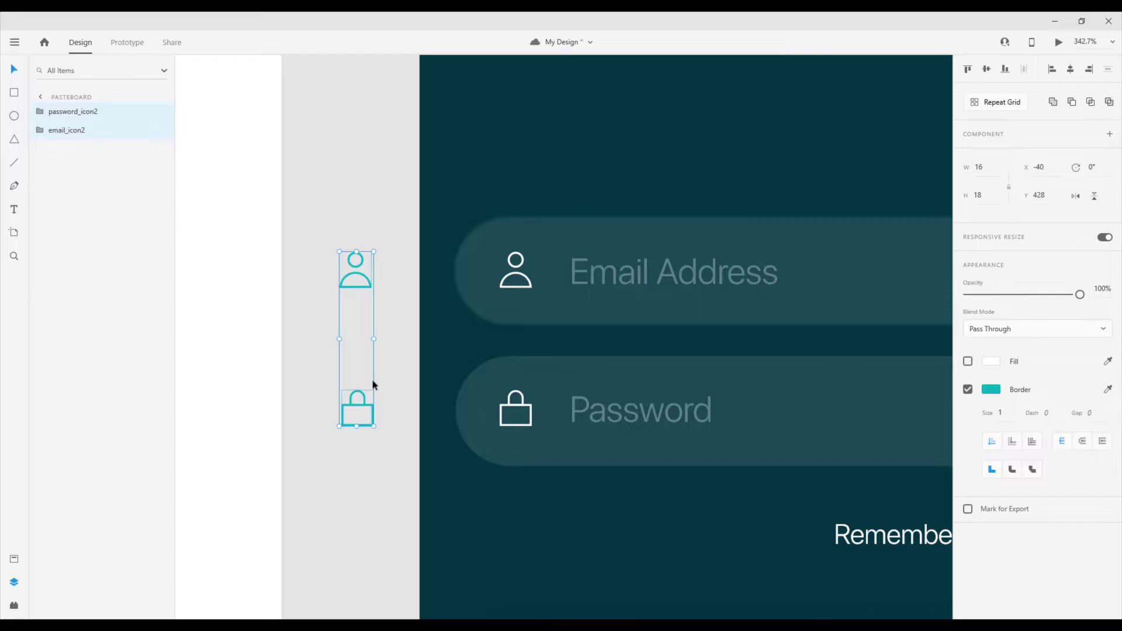
Export the selected password_icon2 and email_icon2 as image files and clear the selection.
{"action": "key", "text": "ctrl+e"}
{"action": "left_click", "coordinate": [596, 417]}
{"action": "key", "text": "Escape"}
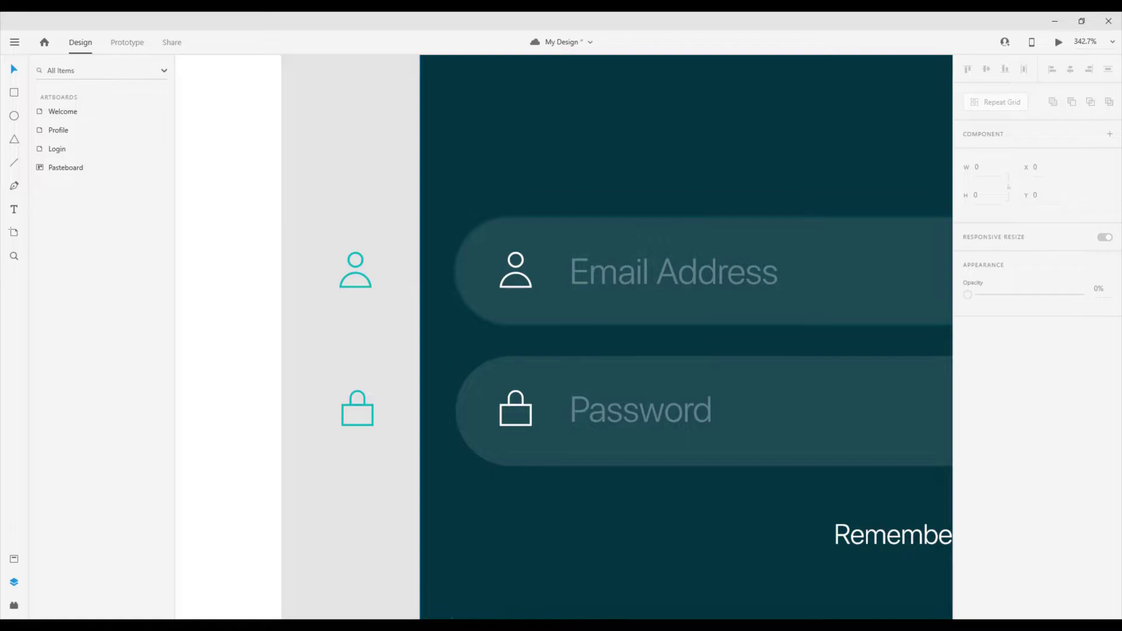
Switch to ProtoPie and import the exported password_icon2 and email_icon2 images into the Login scene.
{"action": "left_click", "coordinate": [405, 581]}
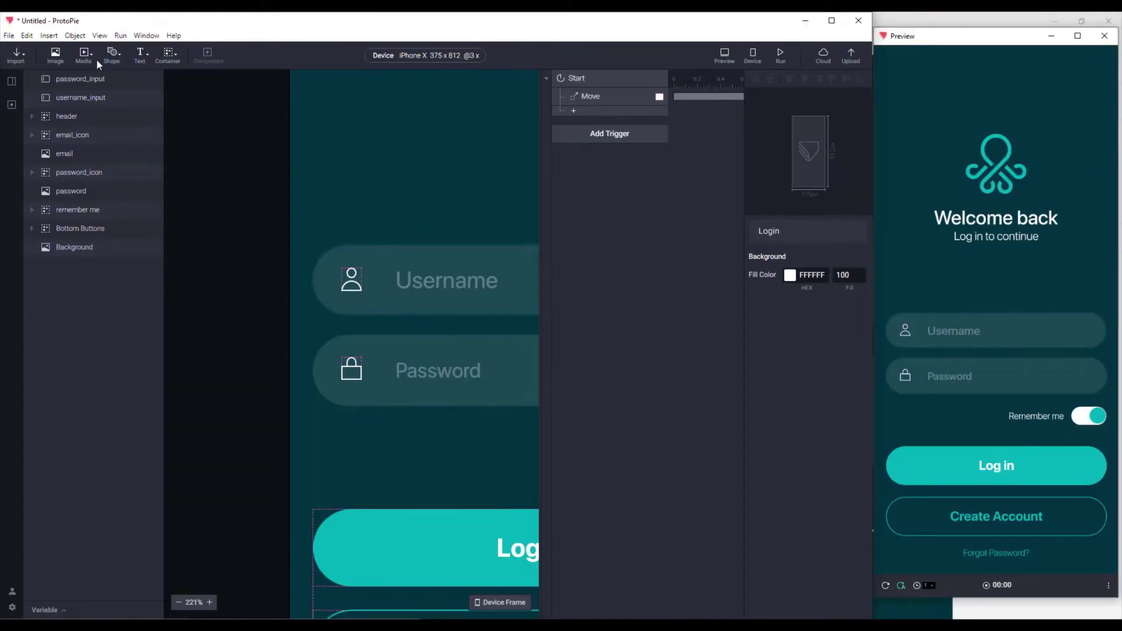
{"action": "left_click", "coordinate": [61, 58]}
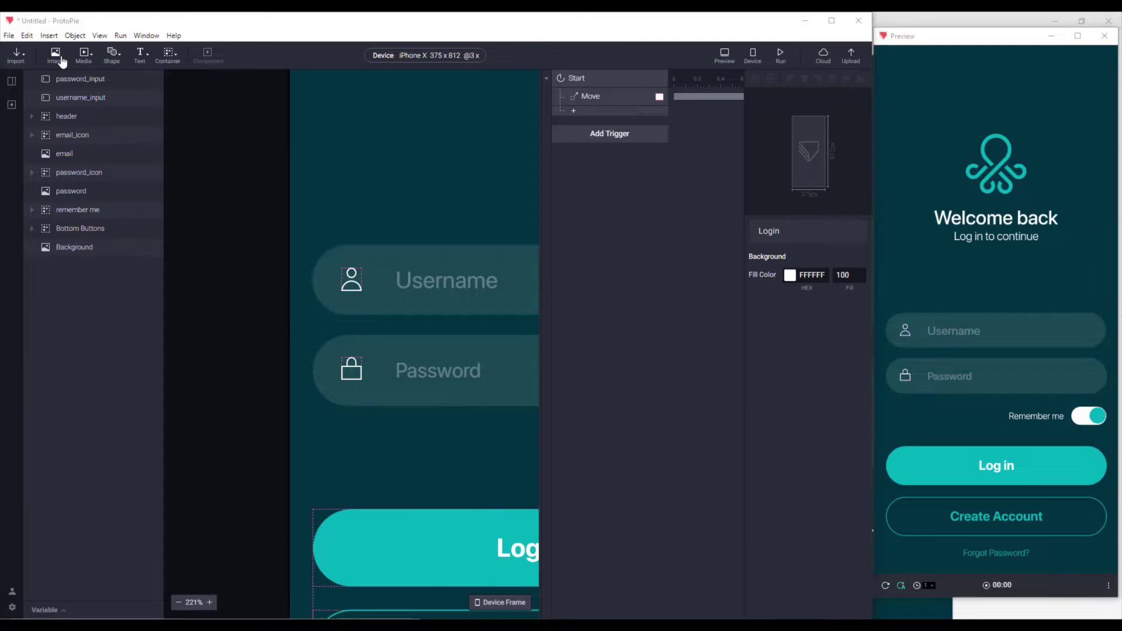
{"action": "left_click", "coordinate": [44, 177]}
{"action": "left_click_drag", "start_coordinate": [144, 256], "coordinate": [159, 224]}
{"action": "left_click", "coordinate": [461, 326]}
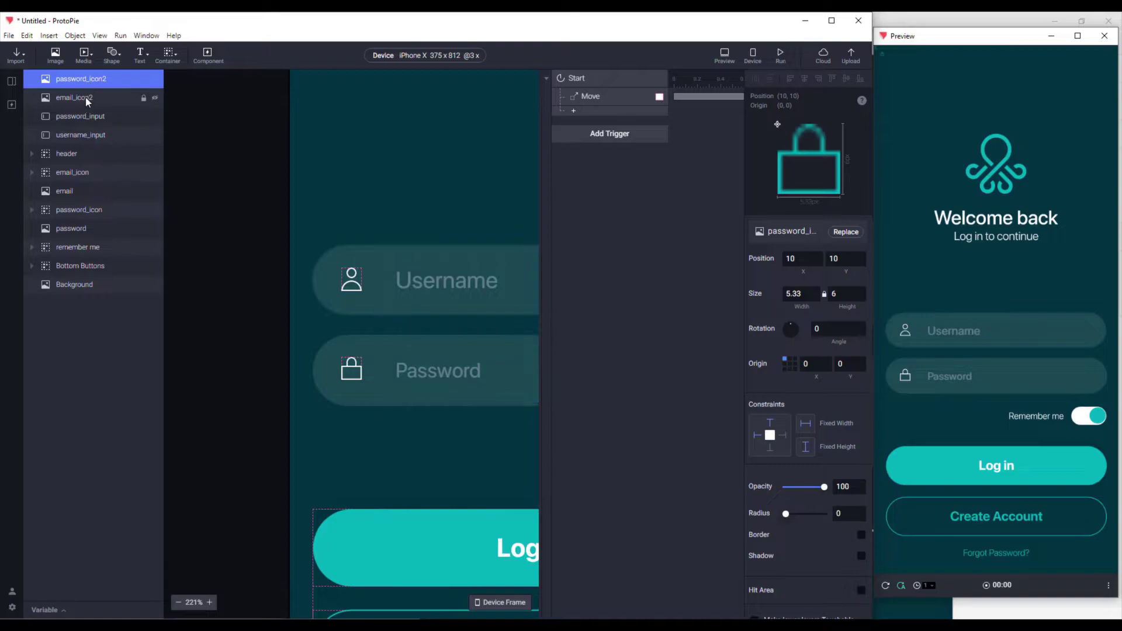
Move the password_icon2 and email_icon2 layers together to just below the password layer in the stacking order.
{"action": "left_click", "coordinate": [85, 97]}
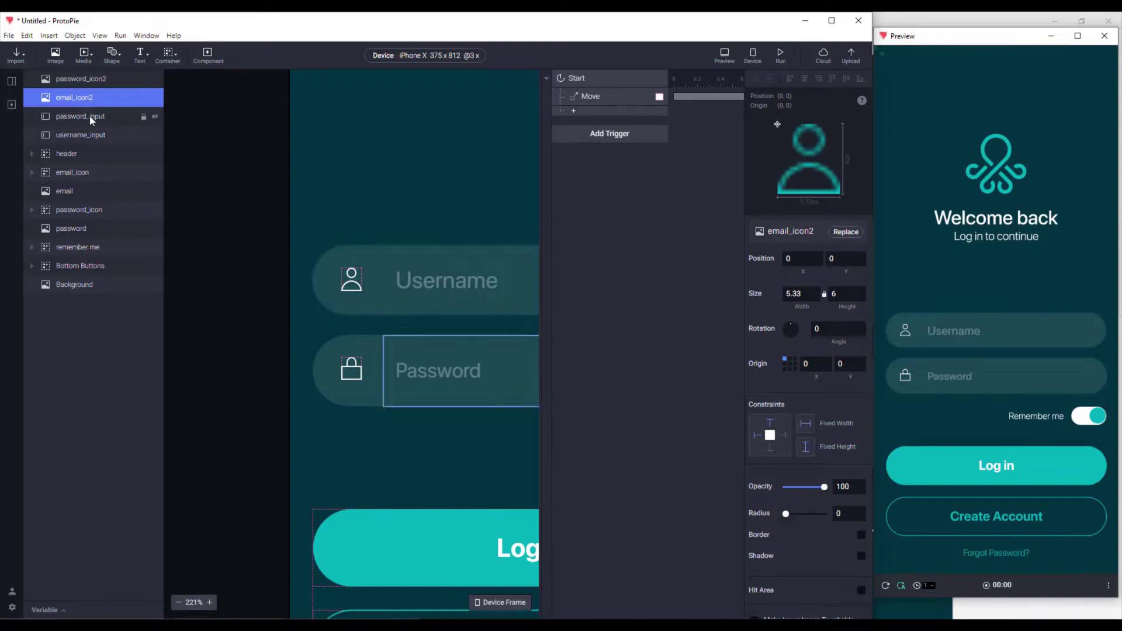
{"action": "left_click", "coordinate": [90, 82], "text": "shift"}
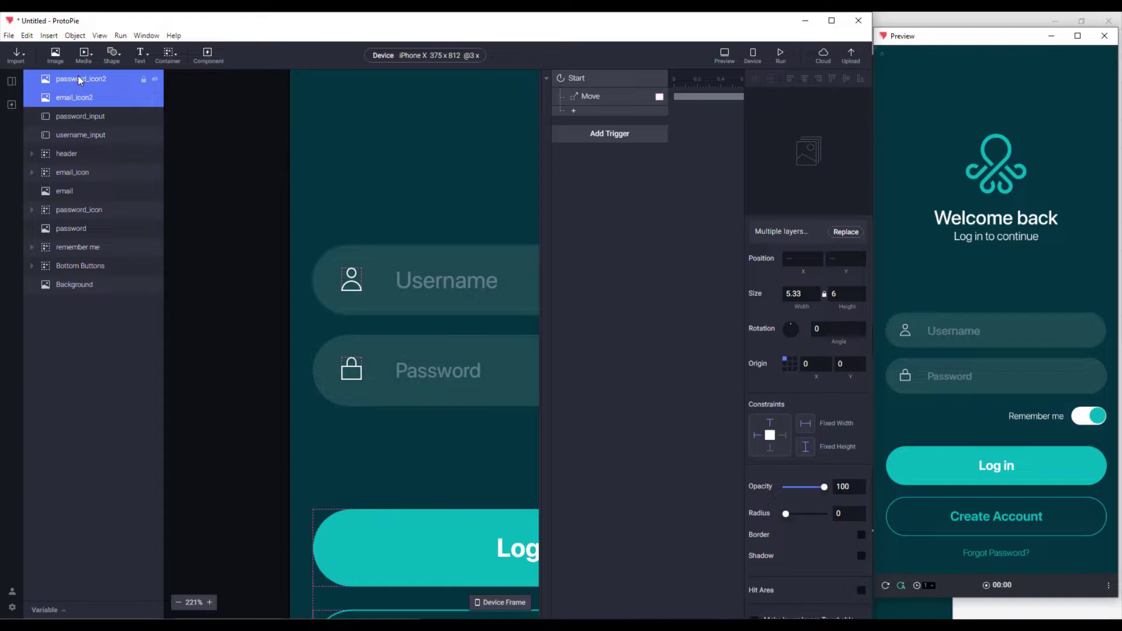
{"action": "left_click_drag", "start_coordinate": [80, 82], "coordinate": [73, 236]}
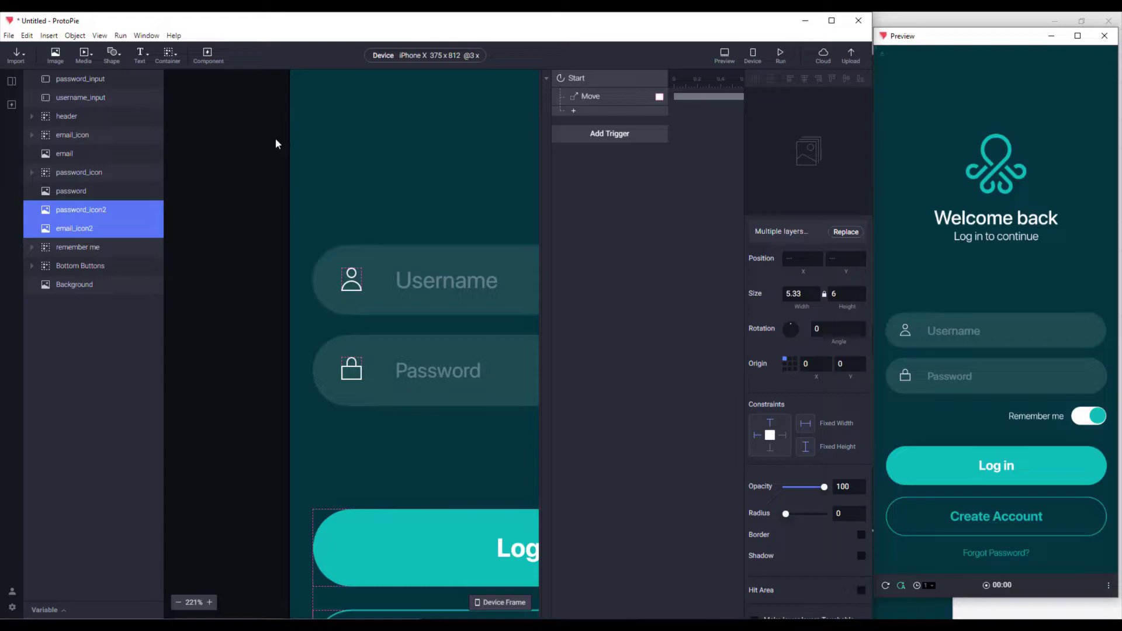
{"action": "left_click", "coordinate": [78, 191]}
{"action": "left_click", "coordinate": [280, 193]}
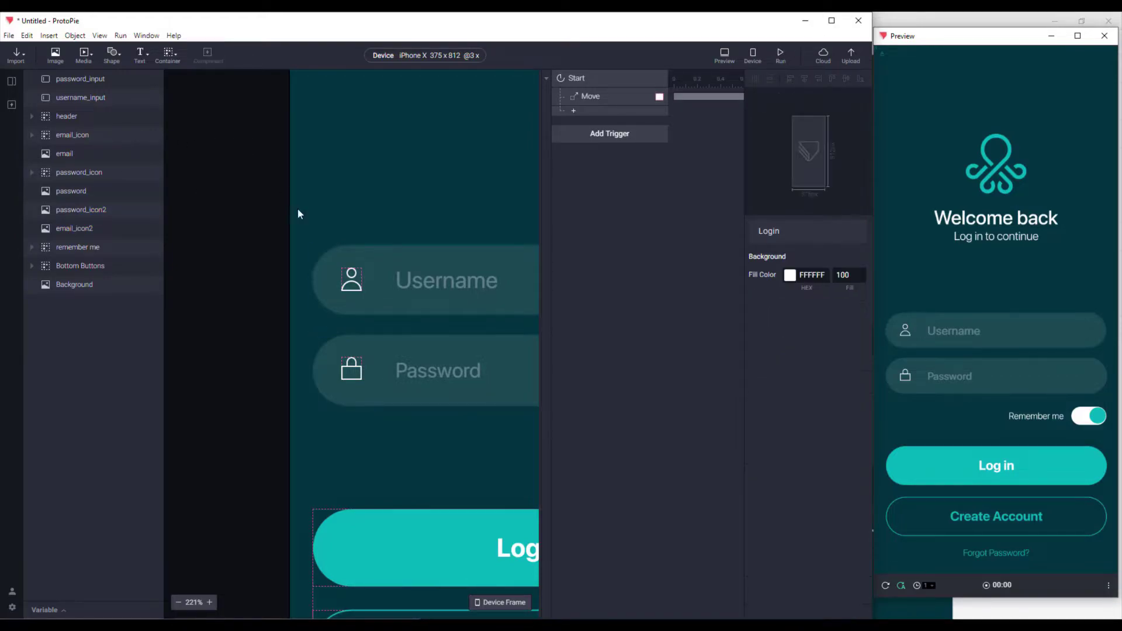
Check the X and Y position of email_icon and locate the imported teal icons on the Login scene.
{"action": "left_click", "coordinate": [342, 273]}
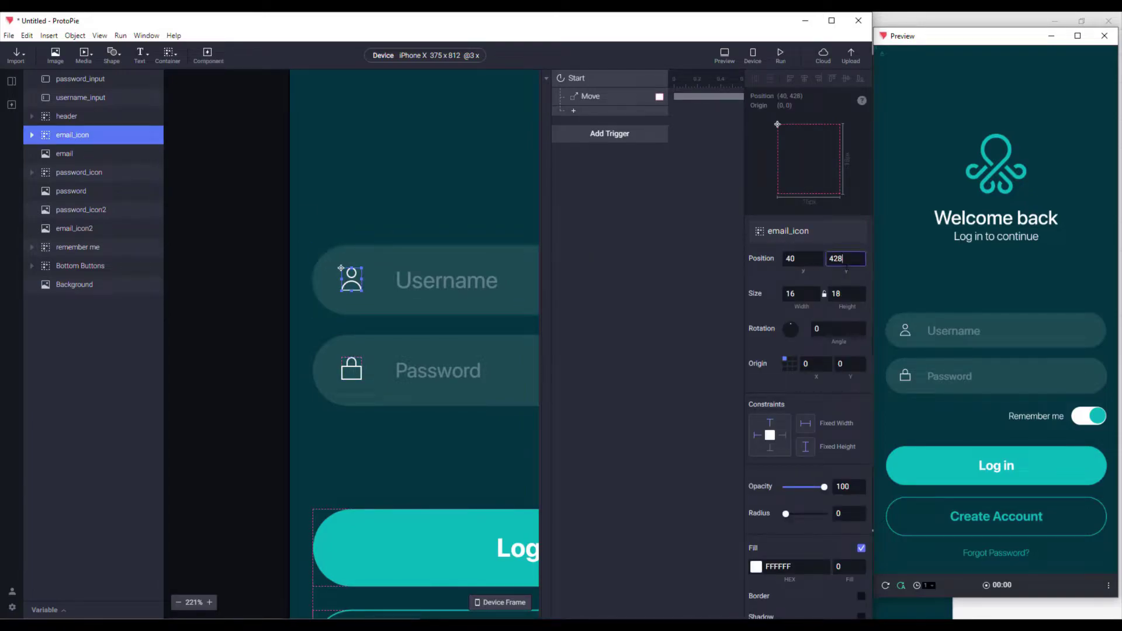
{"action": "left_click", "coordinate": [802, 259]}
{"action": "scroll", "coordinate": [349, 171], "scroll_direction": "up", "scroll_amount": 2}
{"action": "left_click", "coordinate": [350, 130]}
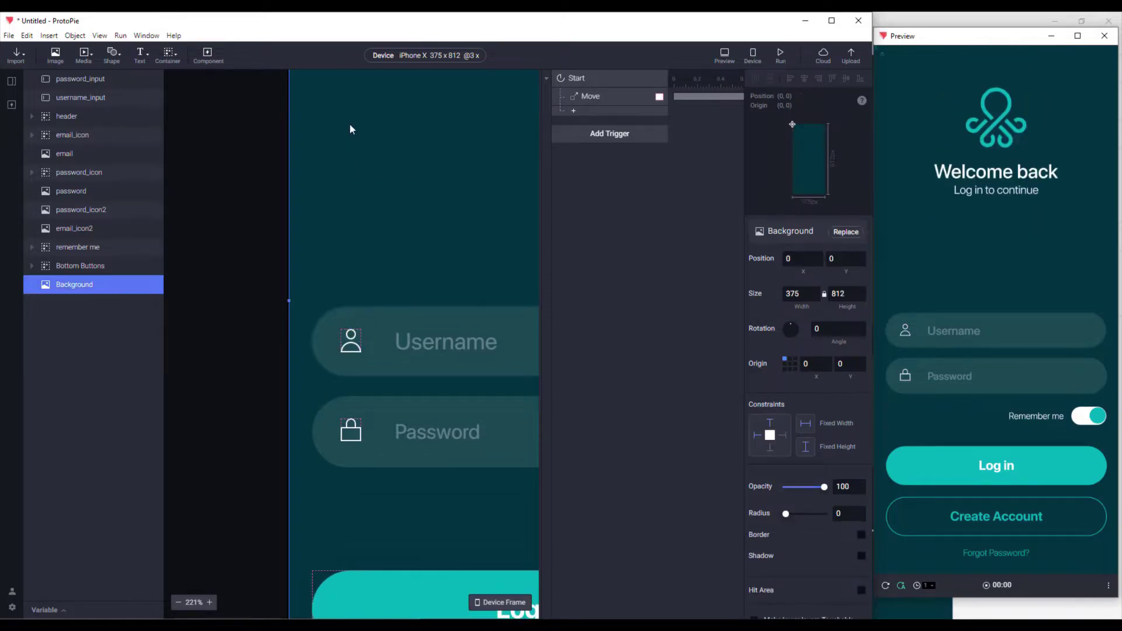
{"action": "left_click", "coordinate": [263, 128]}
{"action": "left_click_drag", "start_coordinate": [267, 123], "coordinate": [210, 428]}
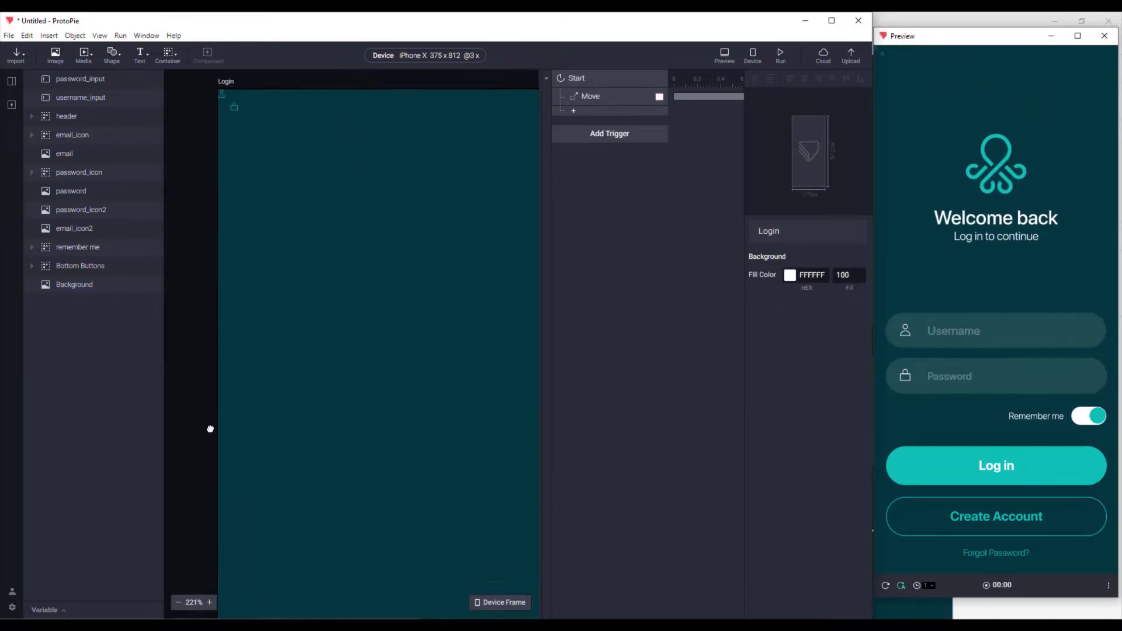
{"action": "scroll", "coordinate": [263, 278], "scroll_direction": "up", "scroll_amount": 1}
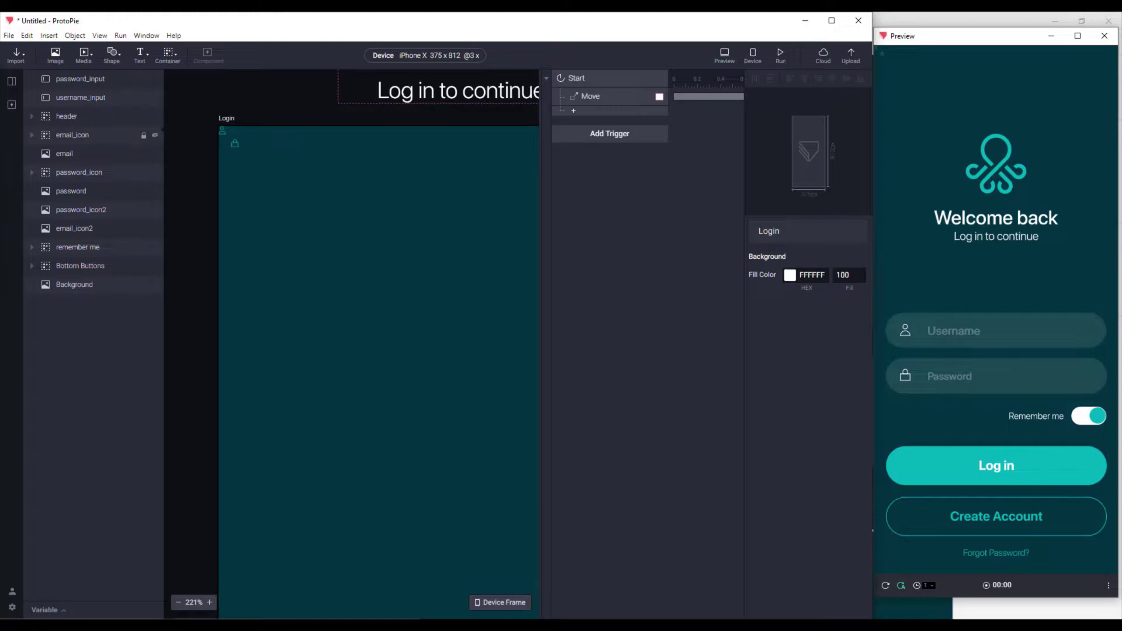
{"action": "left_click", "coordinate": [220, 131]}
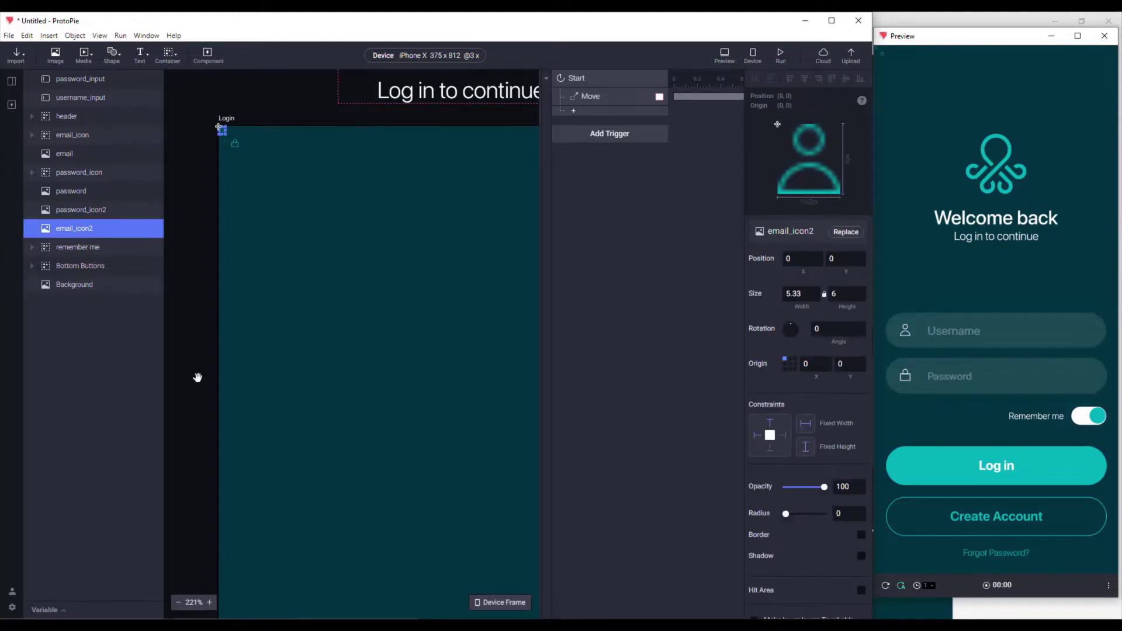
{"action": "scroll", "coordinate": [193, 351], "scroll_direction": "down", "scroll_amount": 5}
{"action": "left_click", "coordinate": [190, 328]}
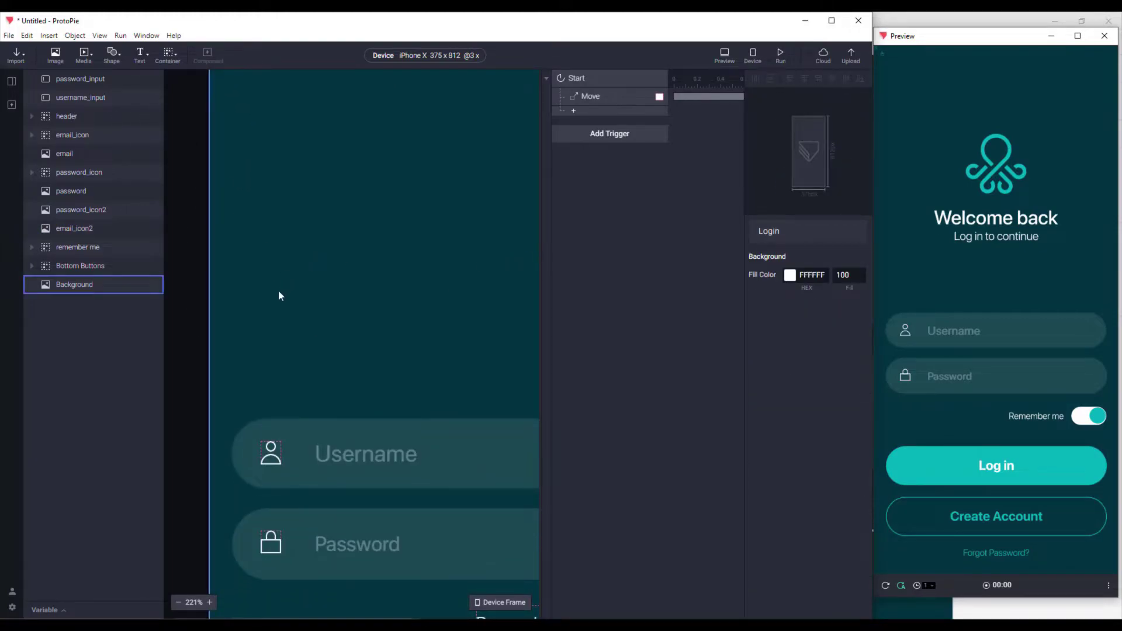
Set the position of email_icon2 to X 40, Y 428.
{"action": "left_click", "coordinate": [84, 232]}
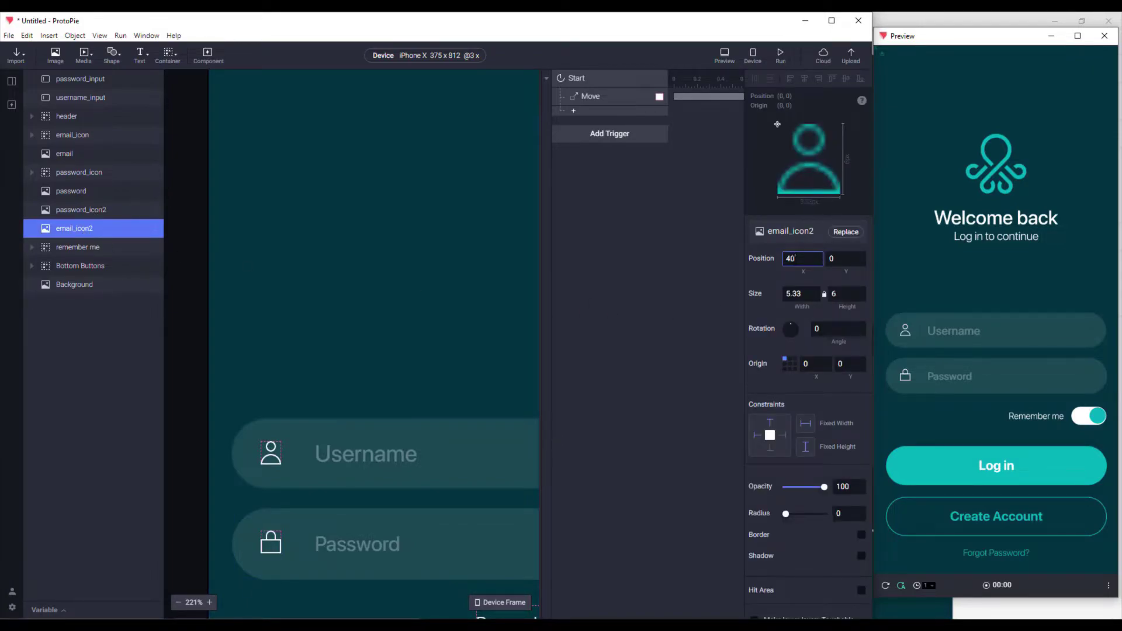
{"action": "type", "text": "40"}
{"action": "key", "text": "Tab"}
{"action": "key", "text": "Return"}
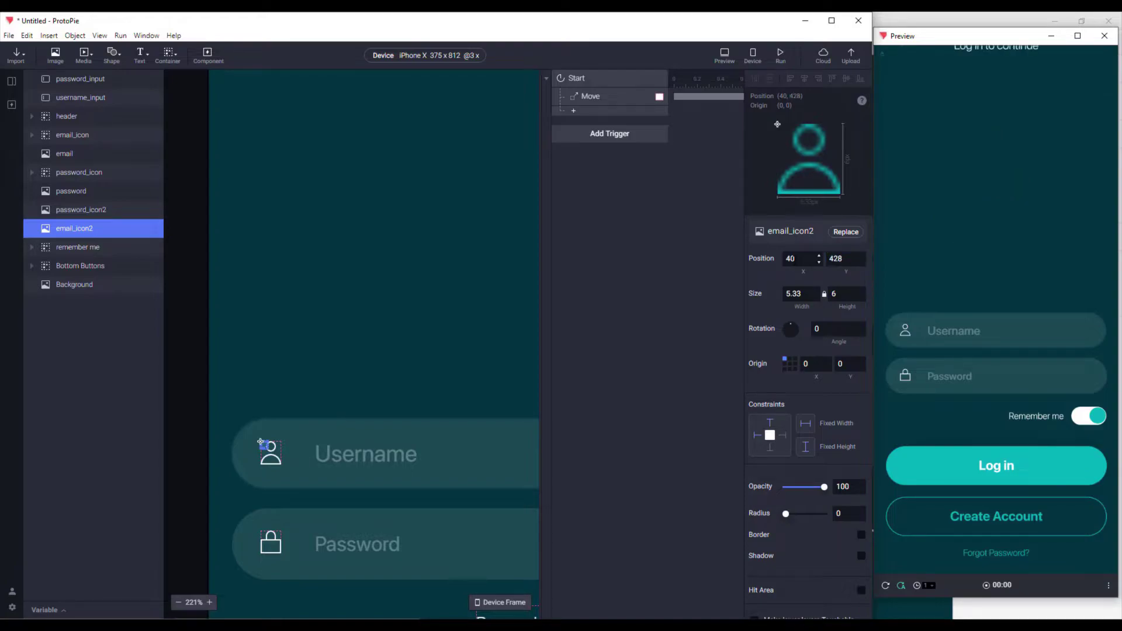
Enlarge email_icon2 to about 16.1 × 18.13 to match the white person icon, and test email_icon's opacity, leaving it at 100.
{"action": "scroll", "coordinate": [234, 467], "scroll_direction": "up", "scroll_amount": 5}
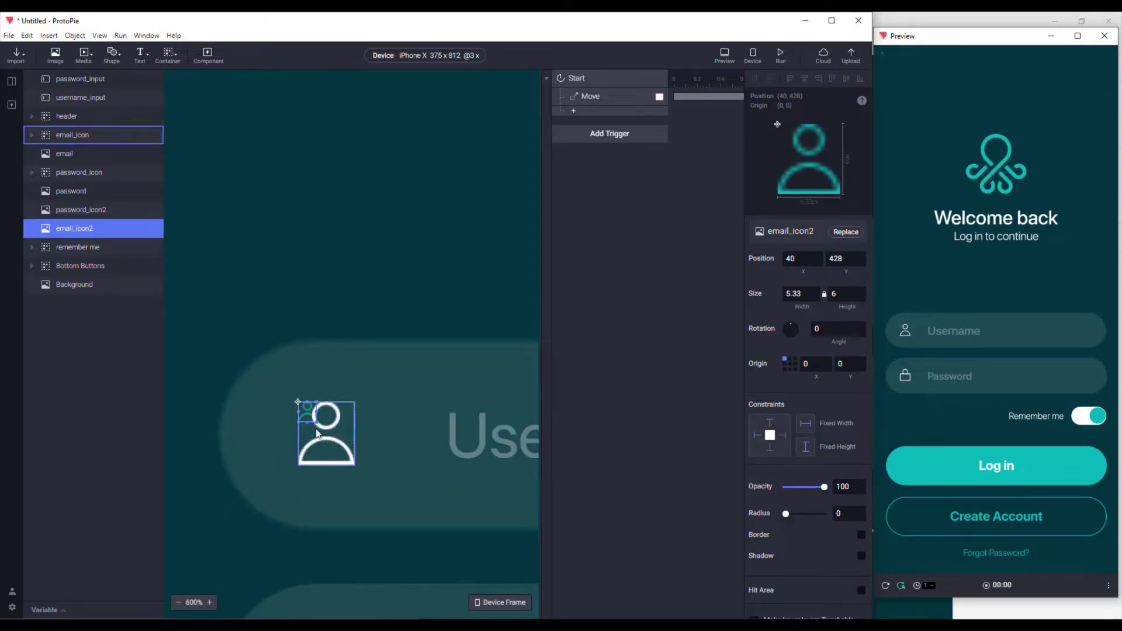
{"action": "left_click_drag", "start_coordinate": [319, 429], "coordinate": [358, 461]}
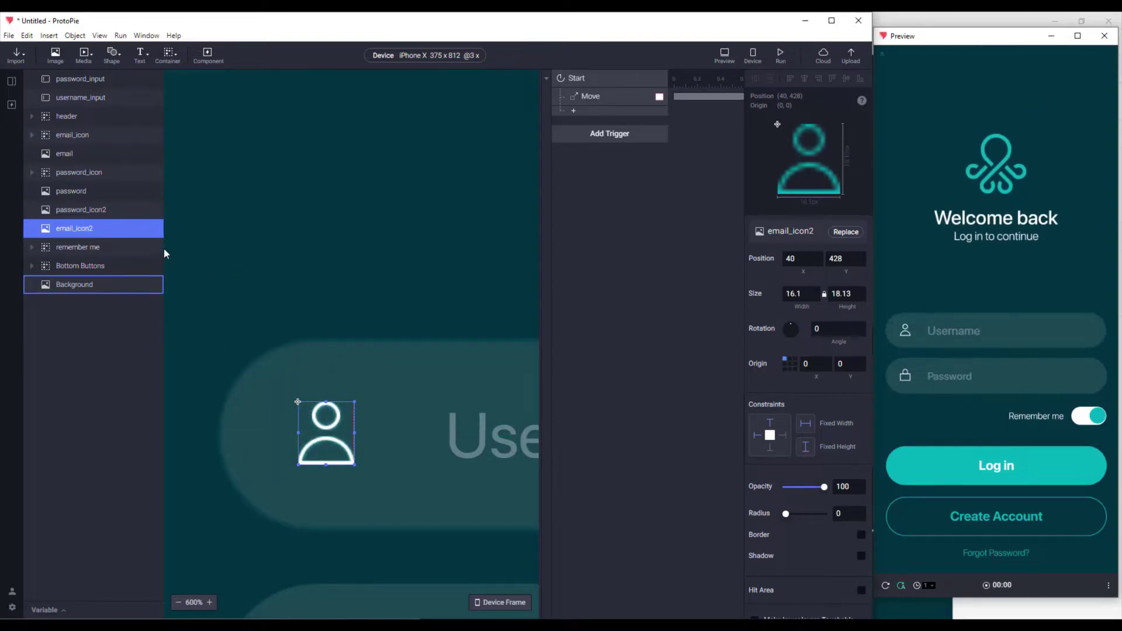
{"action": "left_click", "coordinate": [76, 136]}
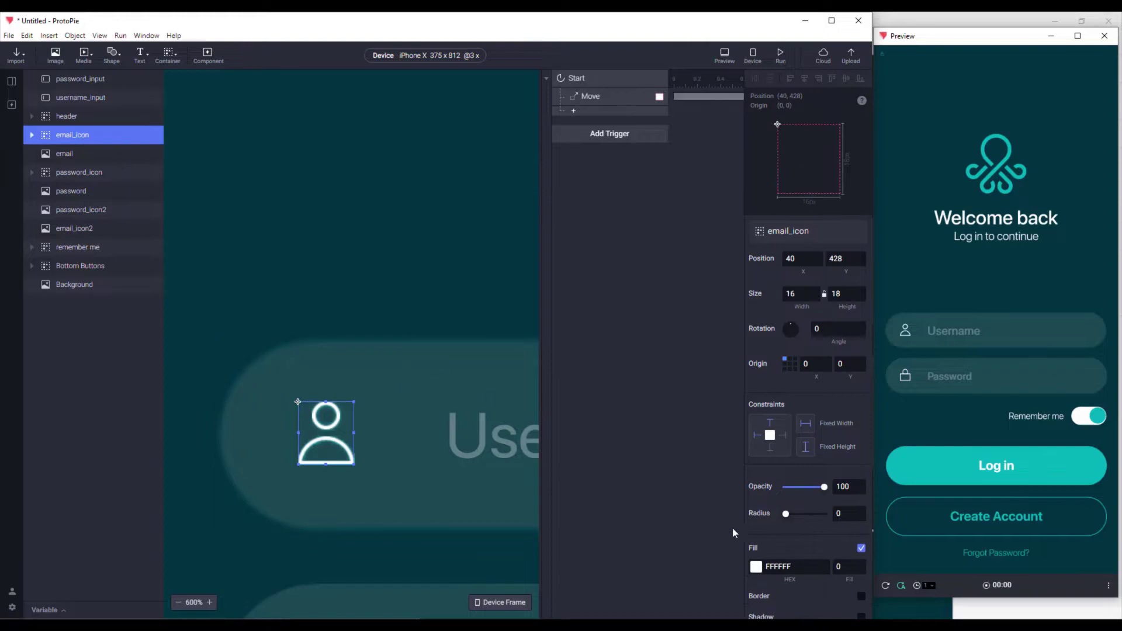
{"action": "left_click_drag", "start_coordinate": [825, 492], "coordinate": [874, 489]}
Look up password_icon's position and place password_icon2 at the same coordinates, X 40, Y 497.
{"action": "left_click", "coordinate": [80, 213]}
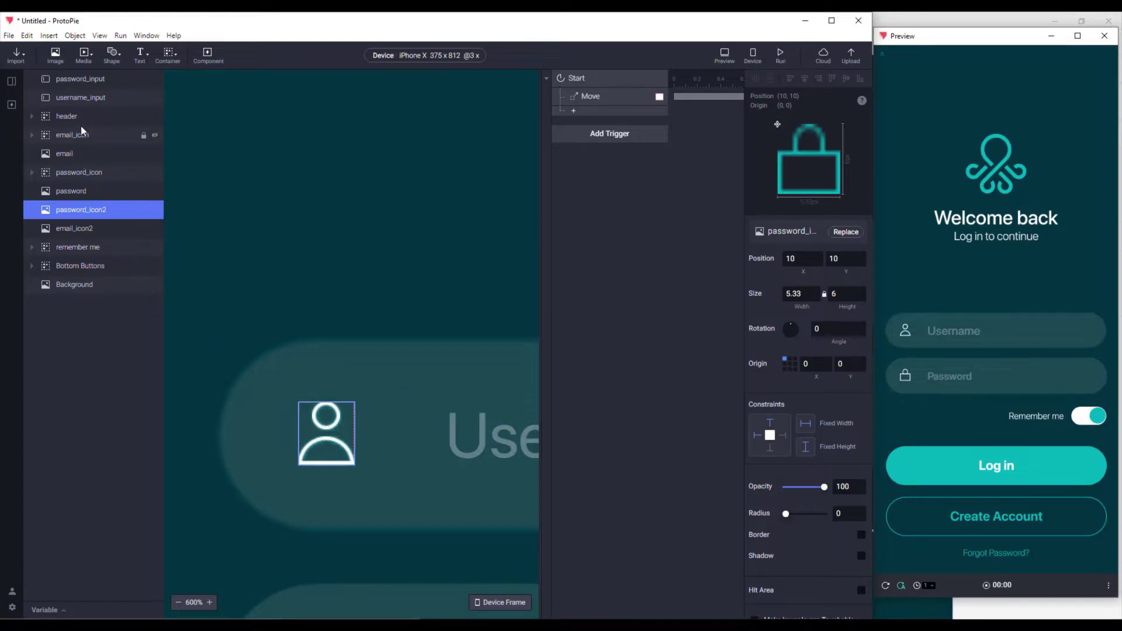
{"action": "left_click", "coordinate": [76, 172]}
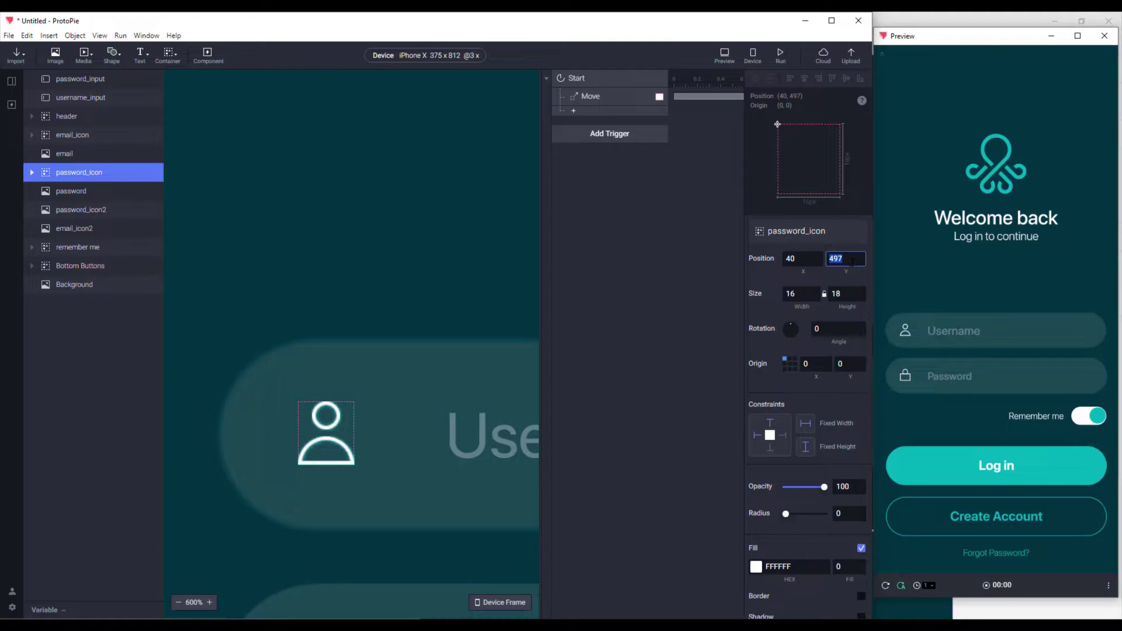
{"action": "left_click", "coordinate": [89, 212]}
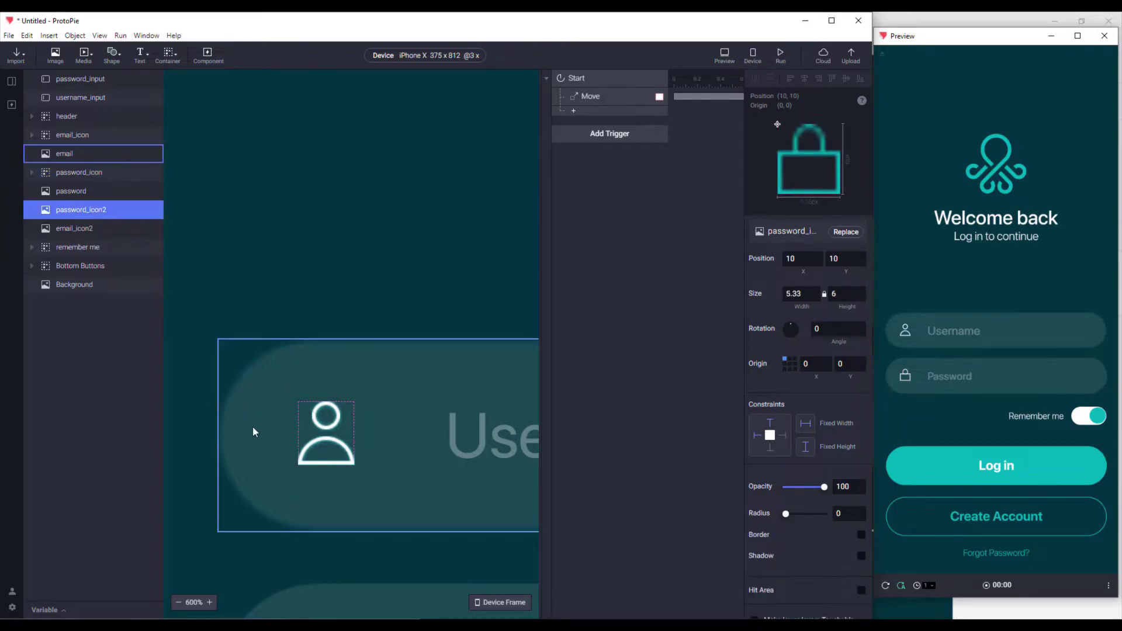
{"action": "scroll", "coordinate": [275, 421], "scroll_direction": "down", "scroll_amount": 3}
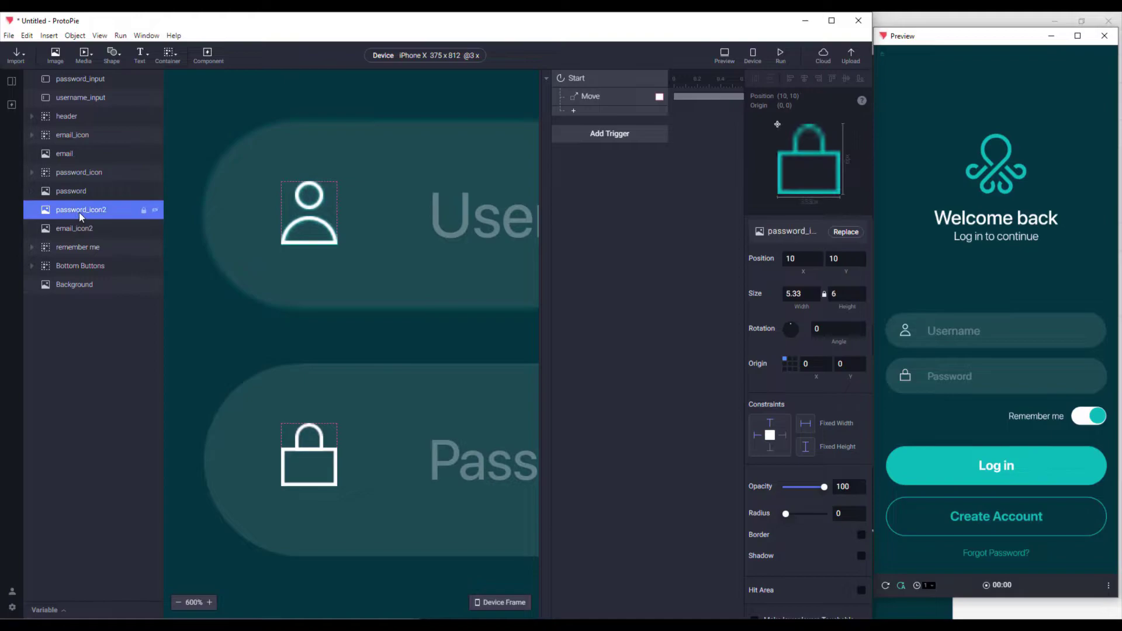
{"action": "left_click", "coordinate": [803, 261]}
{"action": "type", "text": "40"}
{"action": "key", "text": "Tab"}
{"action": "type", "text": "497"}
{"action": "key", "text": "Return"}
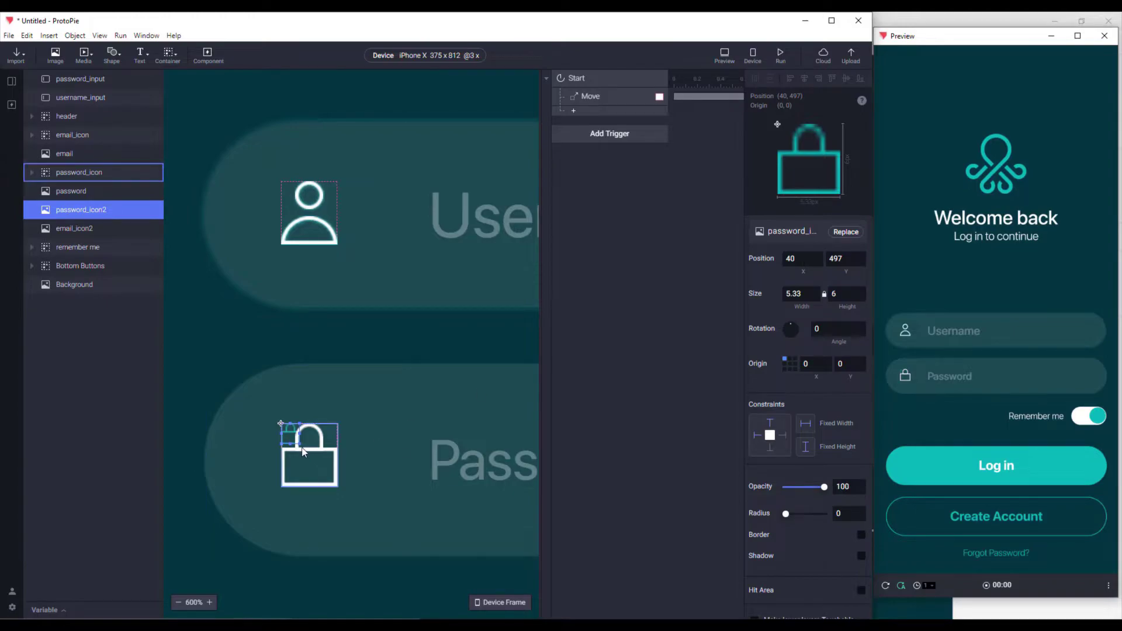
Enlarge password_icon2 to about 16 × 18.01 to match the white lock icon, and test password_icon's opacity, leaving it at 100.
{"action": "left_click_drag", "start_coordinate": [314, 457], "coordinate": [337, 484]}
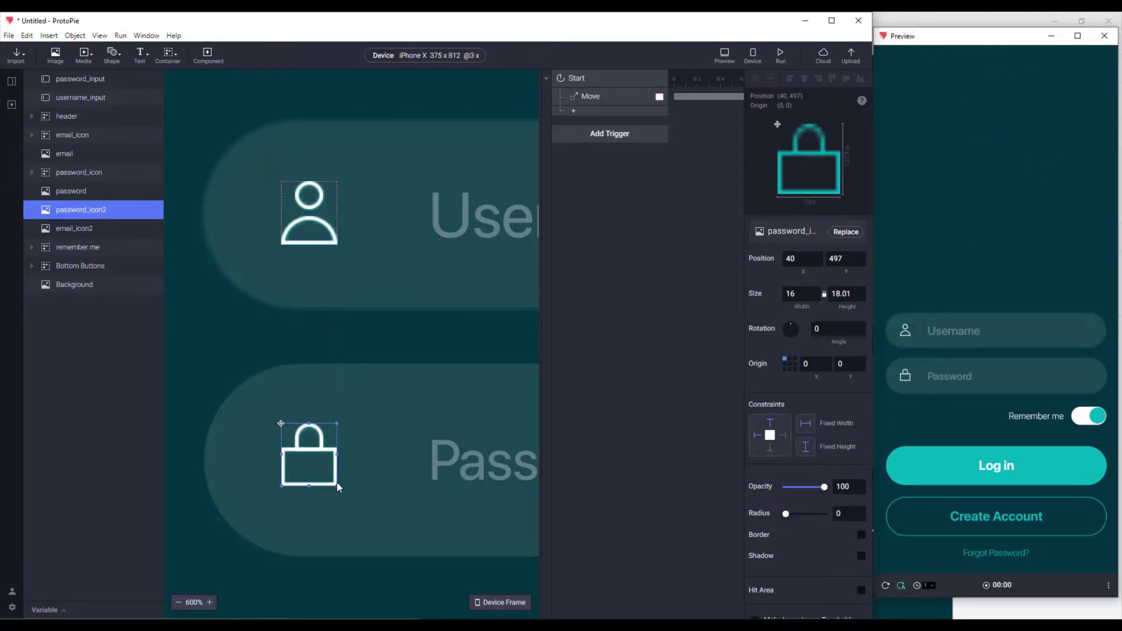
{"action": "left_click", "coordinate": [83, 172]}
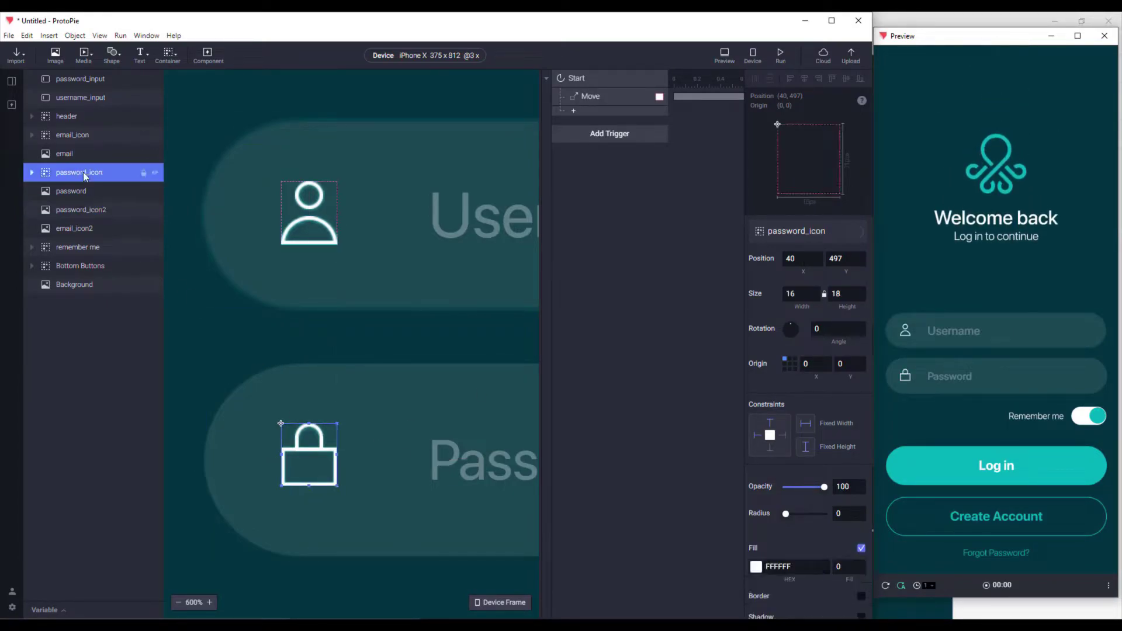
{"action": "left_click_drag", "start_coordinate": [818, 492], "coordinate": [860, 489]}
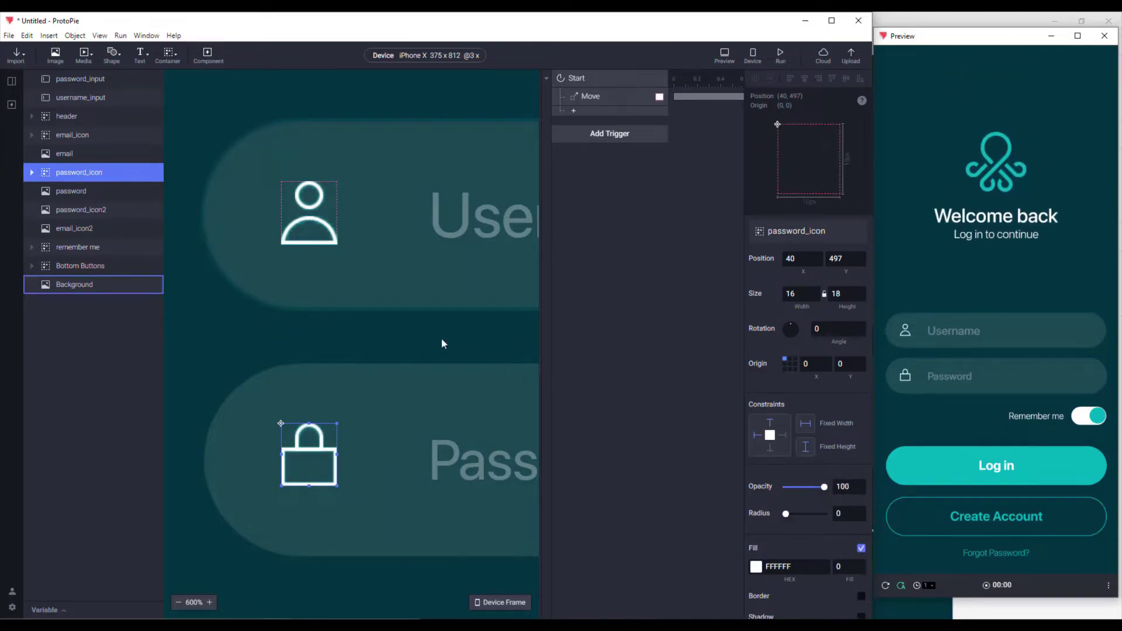
{"action": "left_click", "coordinate": [220, 319]}
{"action": "scroll", "coordinate": [219, 319], "scroll_direction": "down", "scroll_amount": 5}
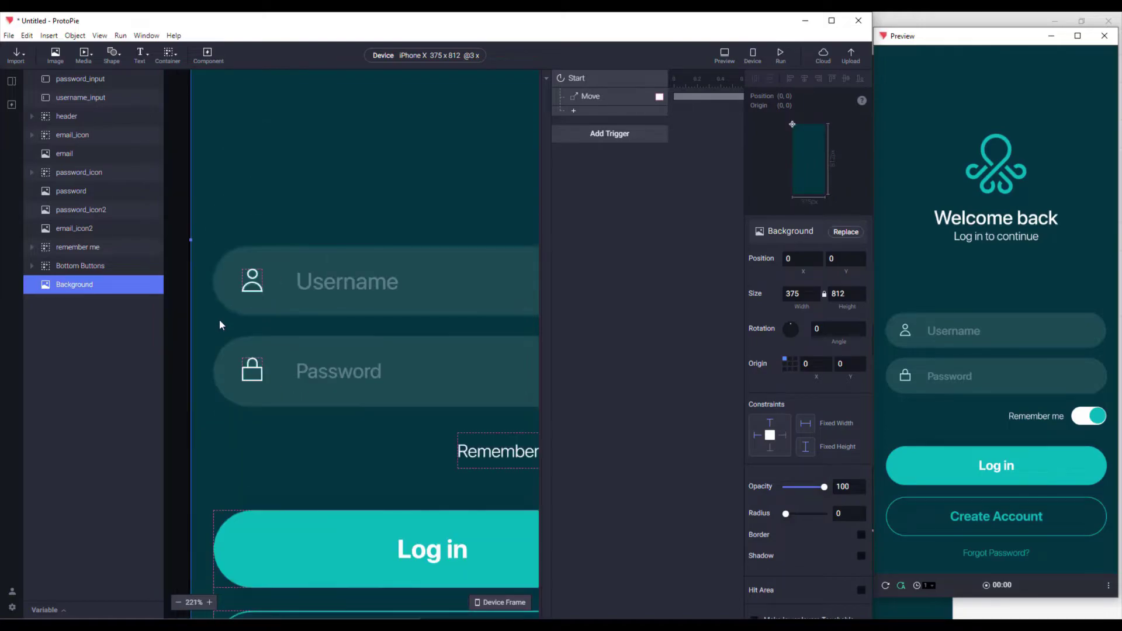
Add a Focus trigger for username_input using Focus In.
{"action": "left_click", "coordinate": [610, 137]}
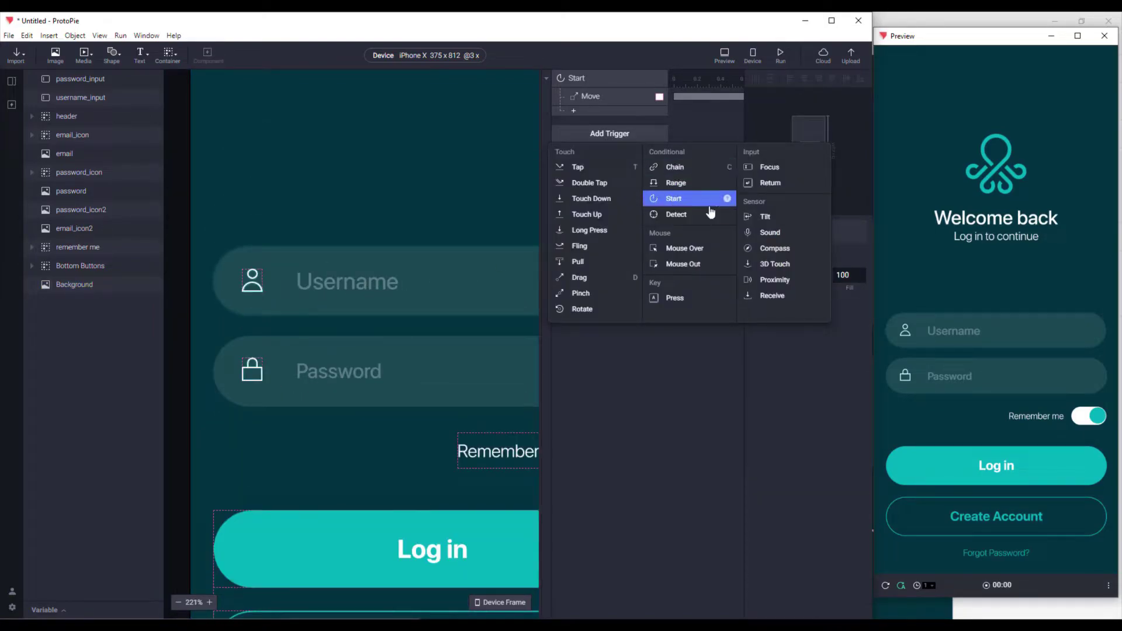
{"action": "left_click", "coordinate": [769, 167]}
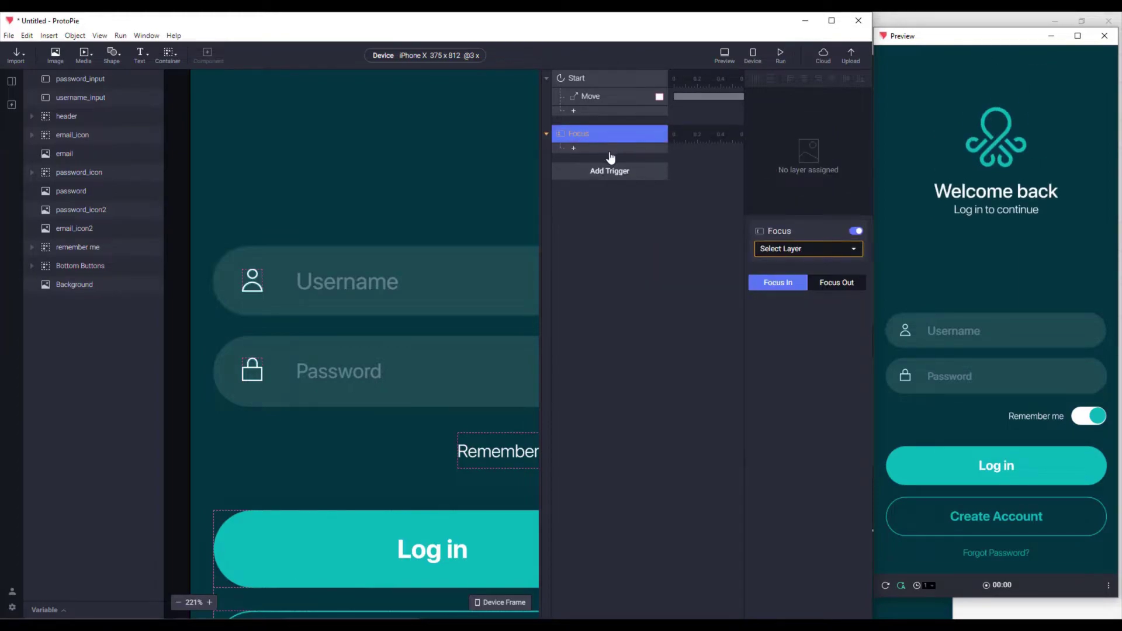
{"action": "left_click", "coordinate": [784, 250]}
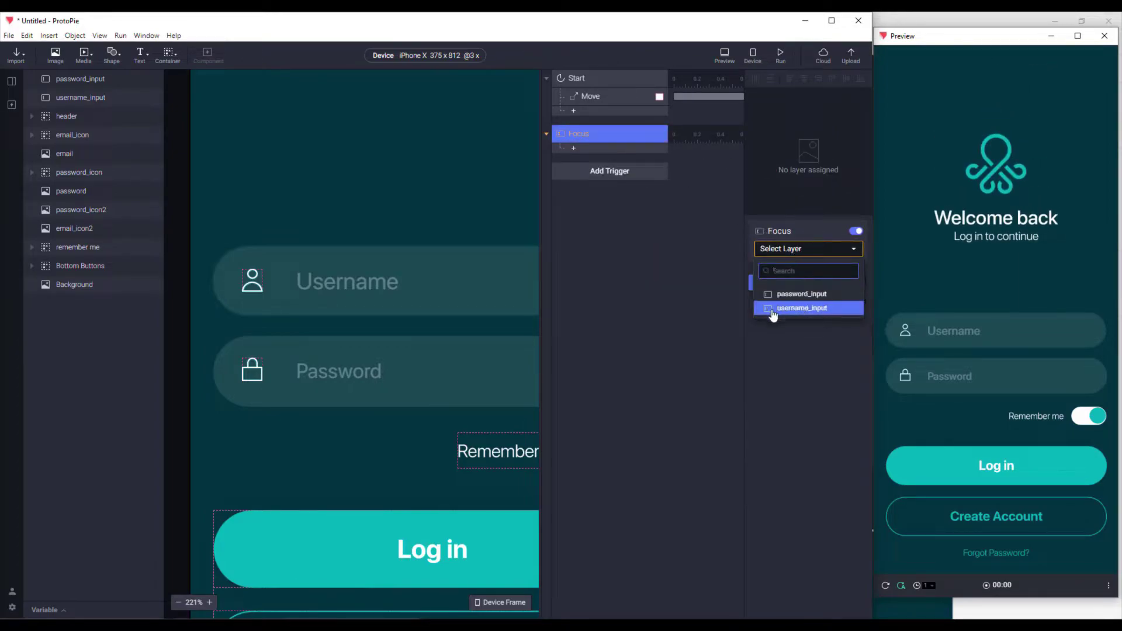
{"action": "left_click", "coordinate": [802, 308]}
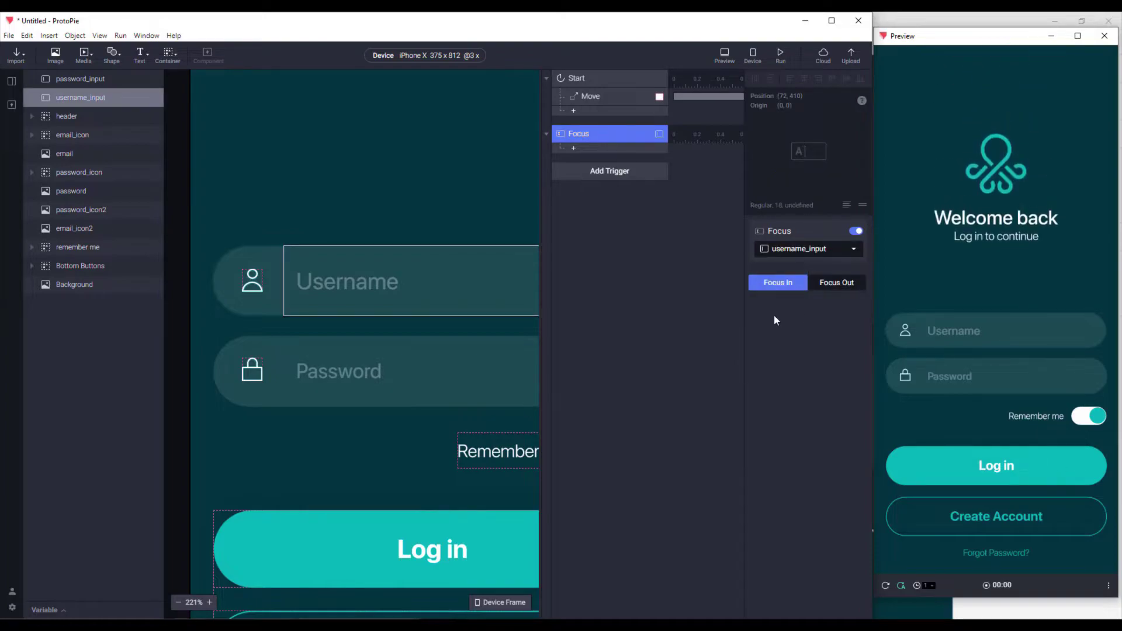
Add an Opacity response to the username_input Focus trigger that fades email_icon to 0, and try it in the preview.
{"action": "left_click", "coordinate": [574, 149]}
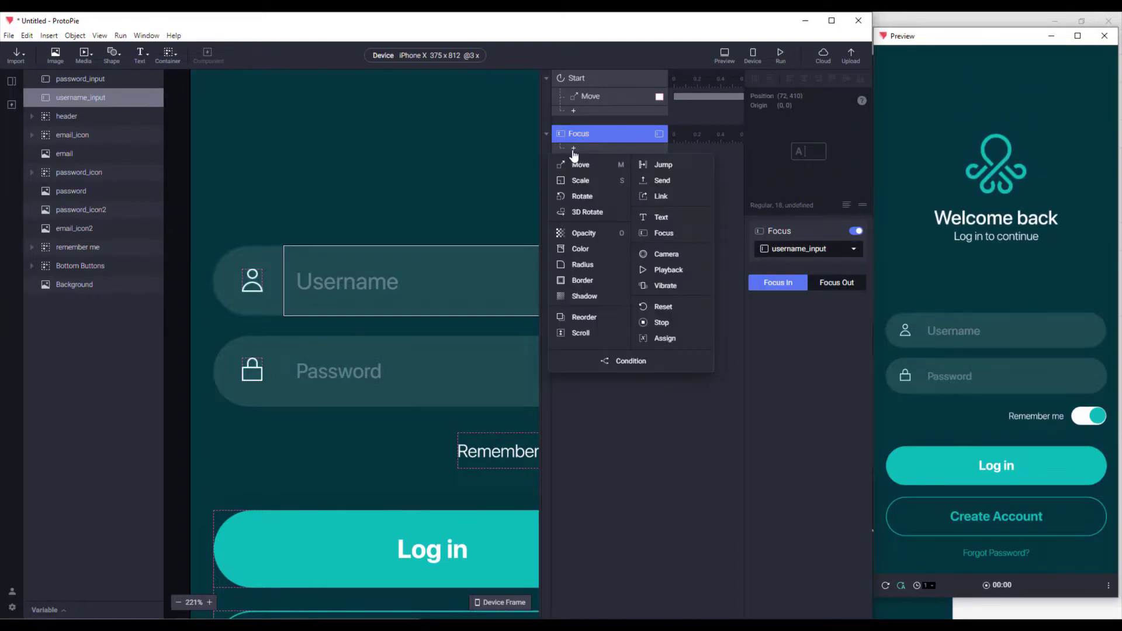
{"action": "left_click", "coordinate": [583, 233]}
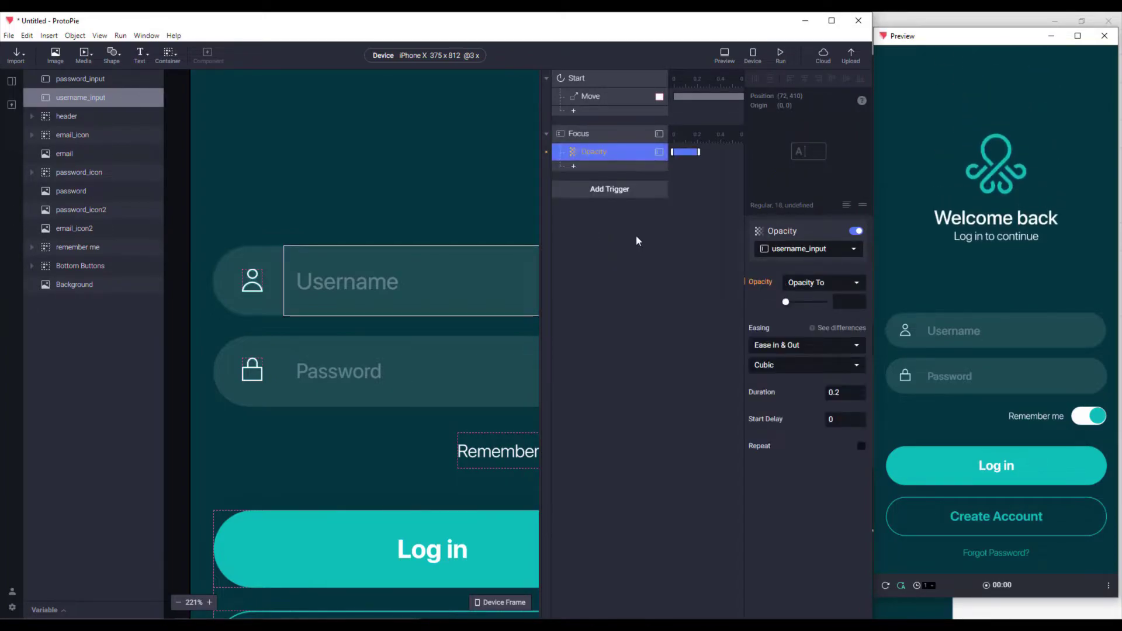
{"action": "left_click", "coordinate": [817, 251]}
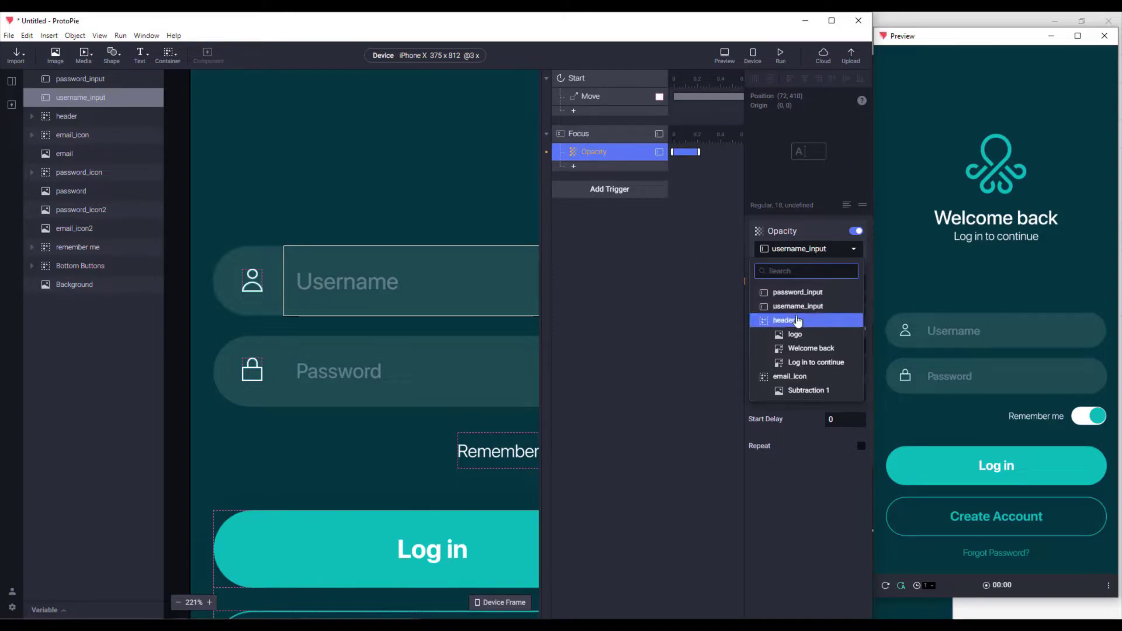
{"action": "scroll", "coordinate": [804, 334], "scroll_direction": "up", "scroll_amount": 2}
{"action": "scroll", "coordinate": [809, 342], "scroll_direction": "down", "scroll_amount": 4}
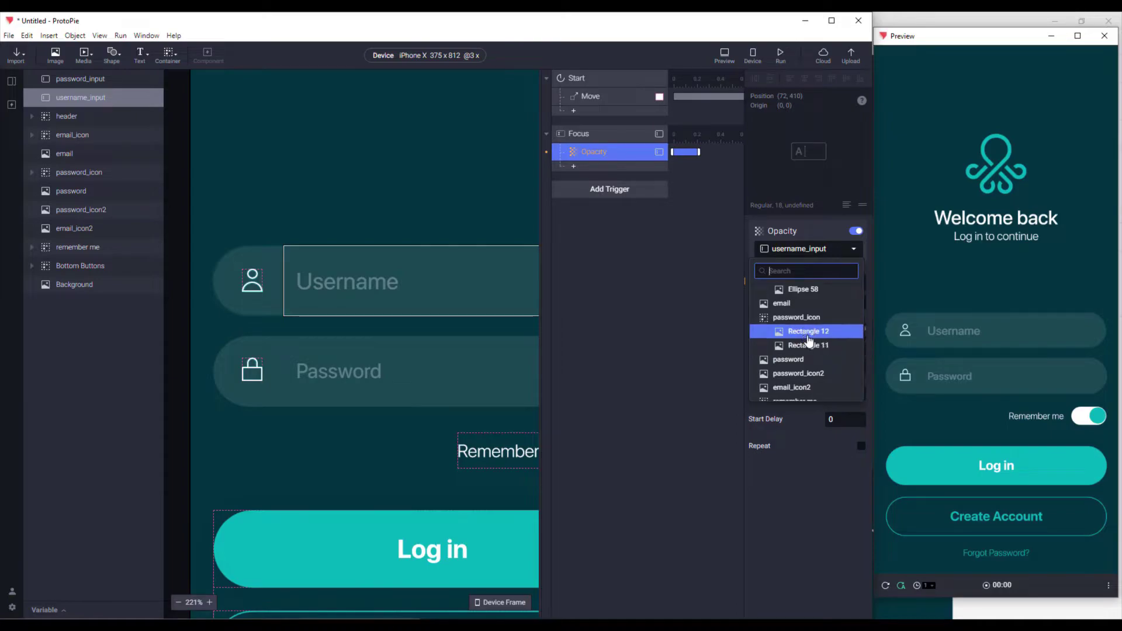
{"action": "scroll", "coordinate": [800, 327], "scroll_direction": "up", "scroll_amount": 1}
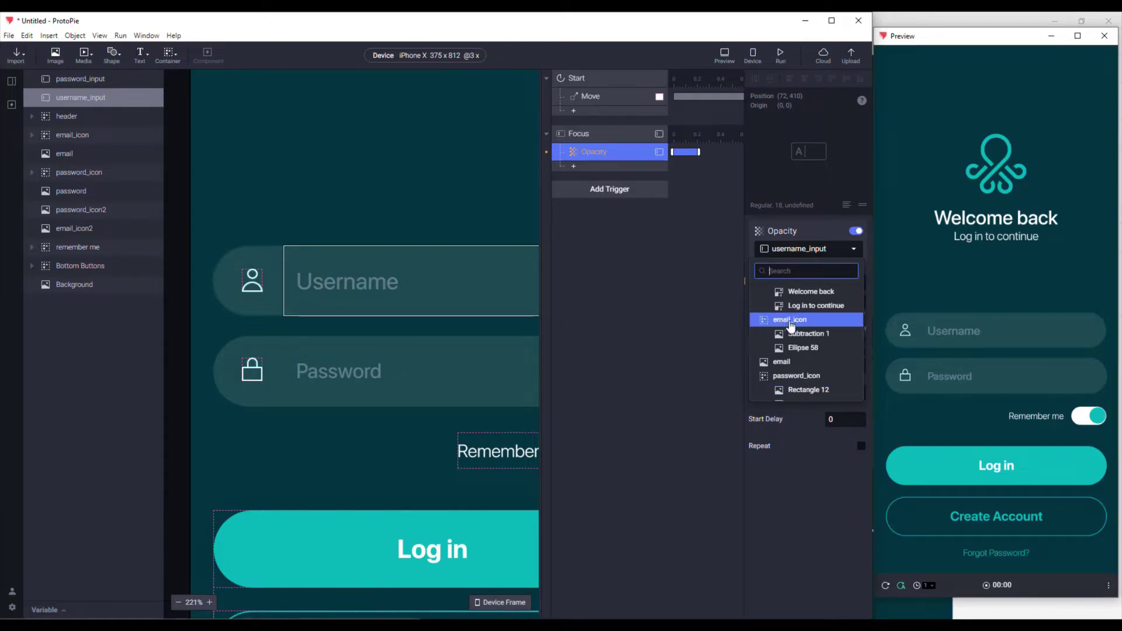
{"action": "left_click", "coordinate": [789, 320]}
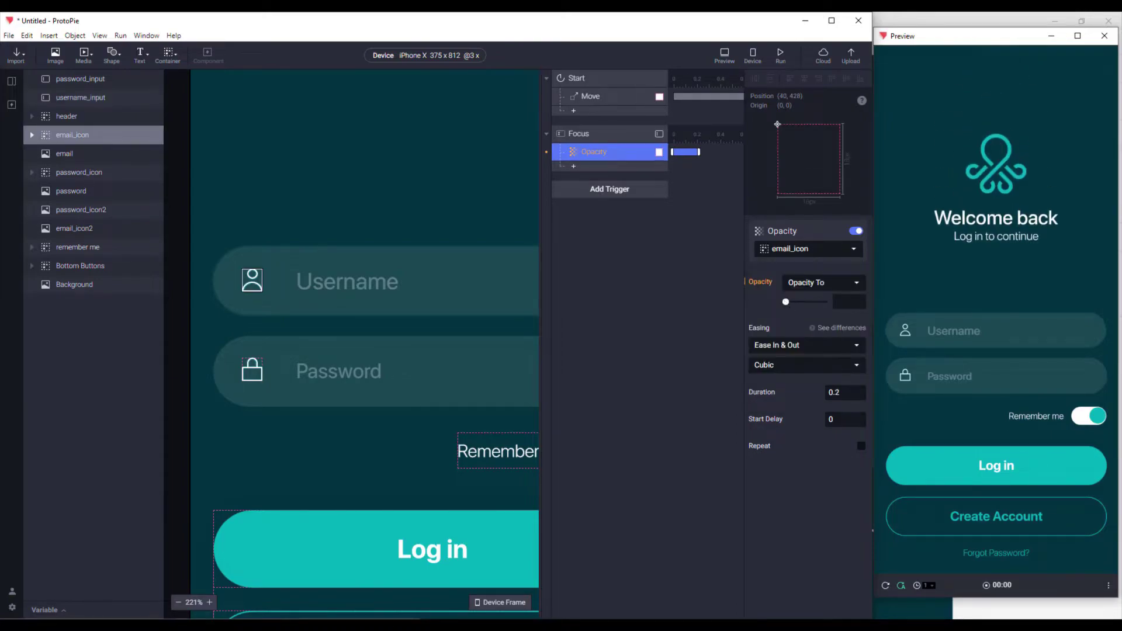
{"action": "key", "text": "Return"}
{"action": "left_click", "coordinate": [954, 331]}
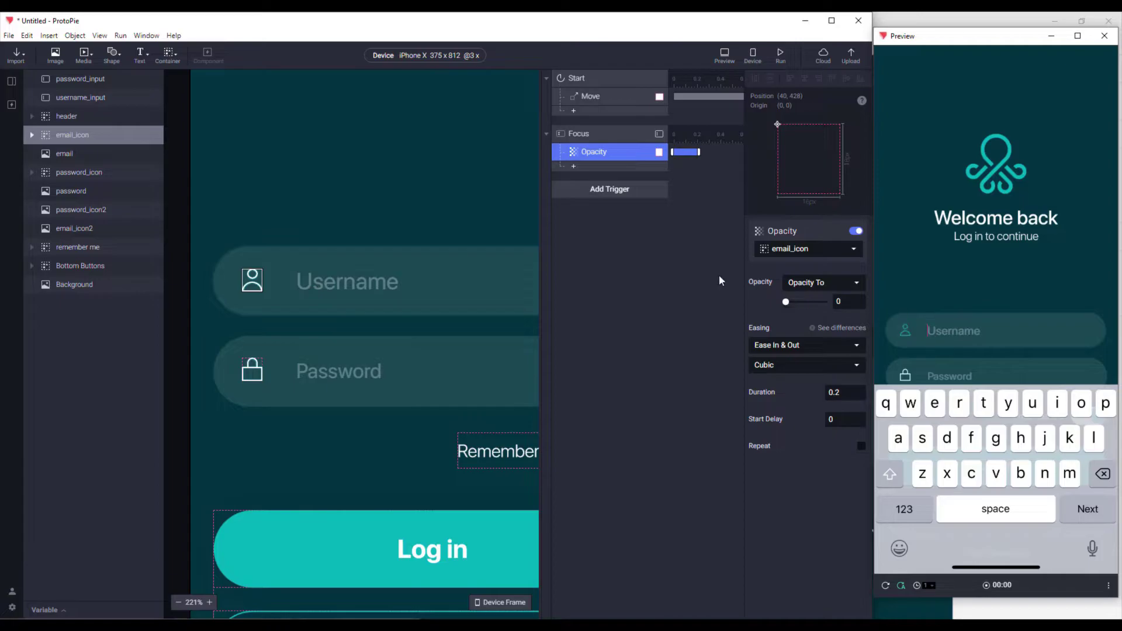
Add a Tap trigger assigned to the Background layer.
{"action": "left_click", "coordinate": [598, 190]}
{"action": "left_click", "coordinate": [585, 224]}
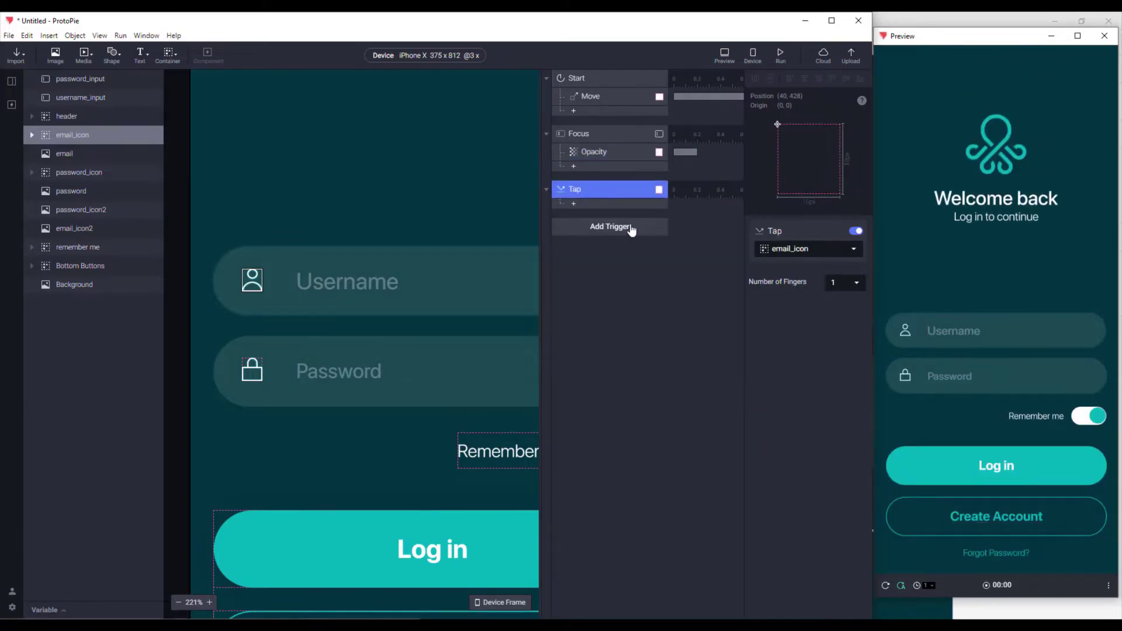
{"action": "left_click", "coordinate": [804, 250]}
{"action": "scroll", "coordinate": [777, 334], "scroll_direction": "down", "scroll_amount": 5}
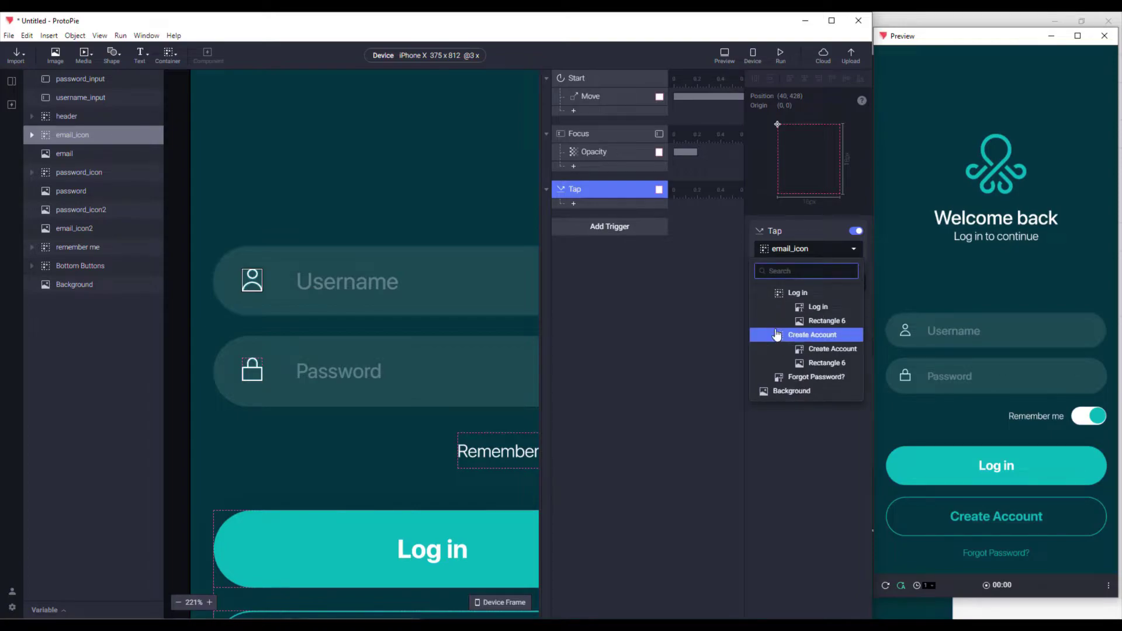
{"action": "left_click", "coordinate": [791, 391]}
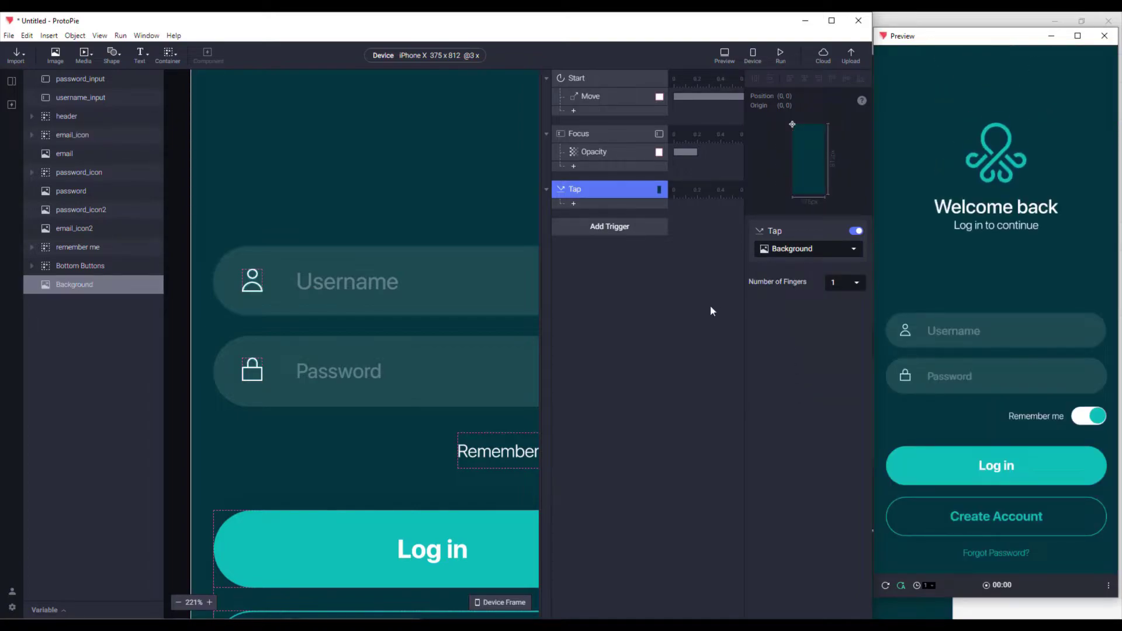
Add an Opacity response to the Background Tap trigger that returns email_icon to 100.
{"action": "left_click", "coordinate": [573, 203]}
{"action": "left_click", "coordinate": [585, 297]}
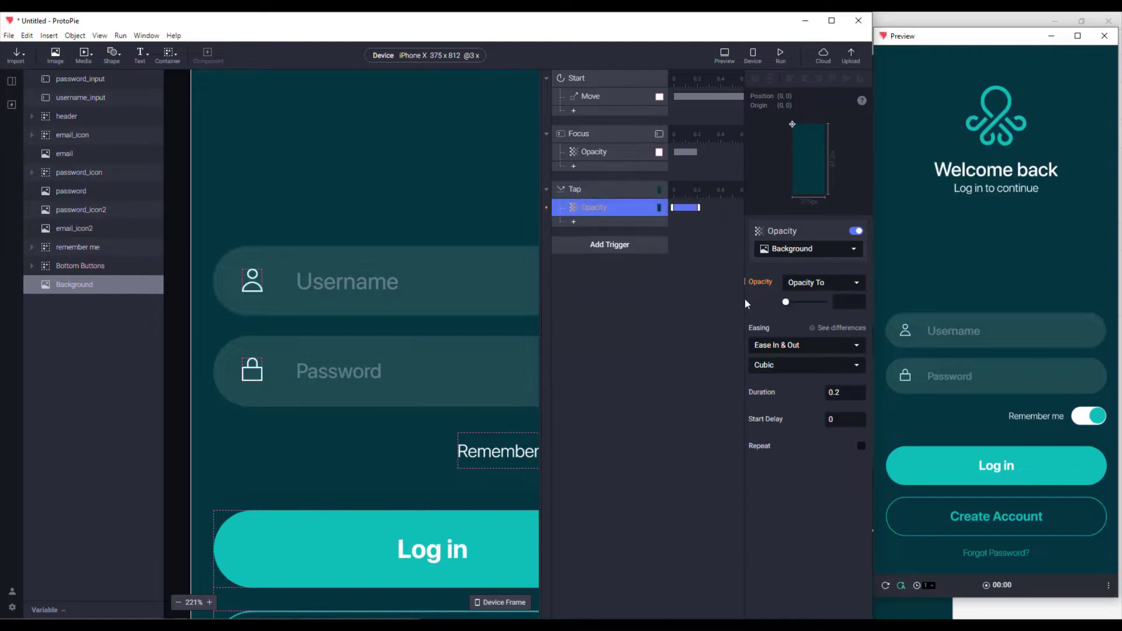
{"action": "left_click", "coordinate": [801, 250]}
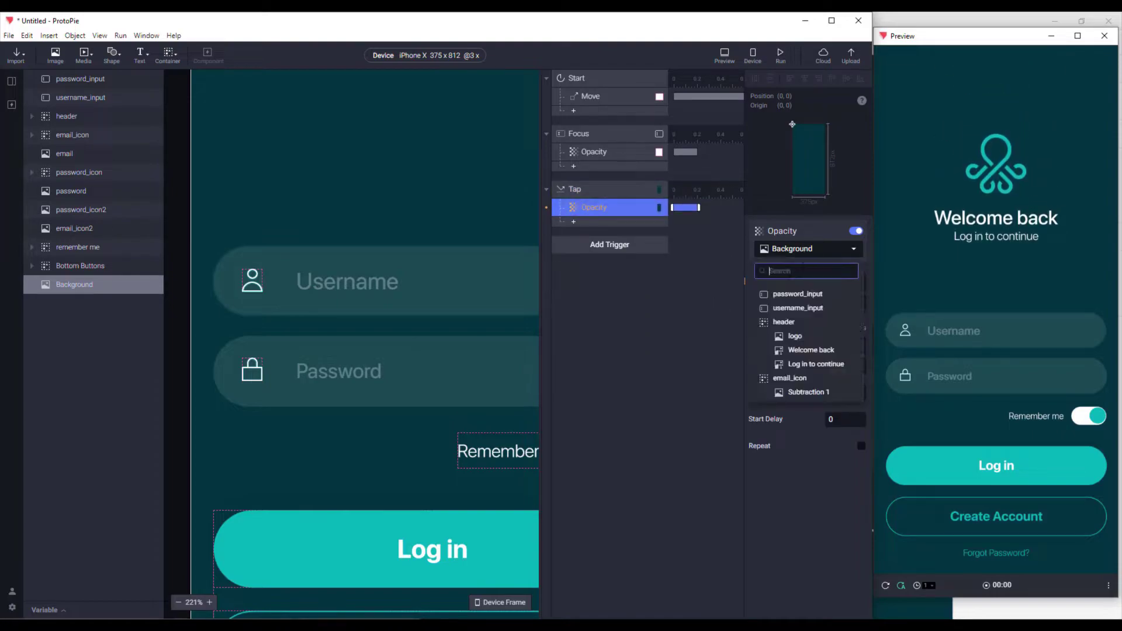
{"action": "left_click", "coordinate": [800, 378]}
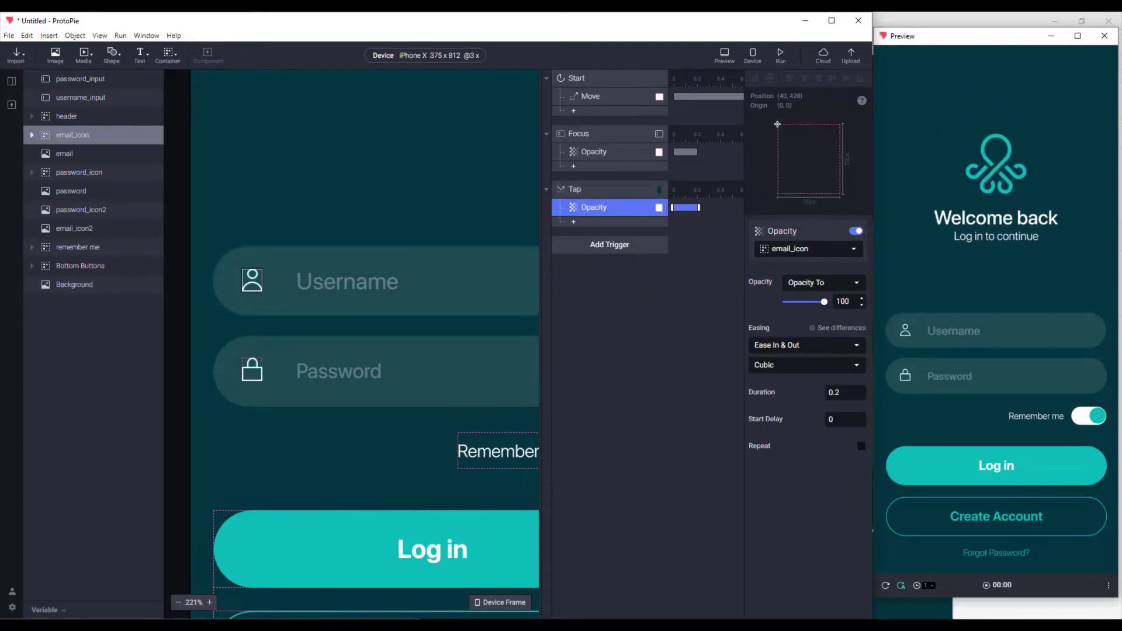
Test the username icon in the preview by alternately focusing the Username field and tapping the background.
{"action": "left_click", "coordinate": [957, 332]}
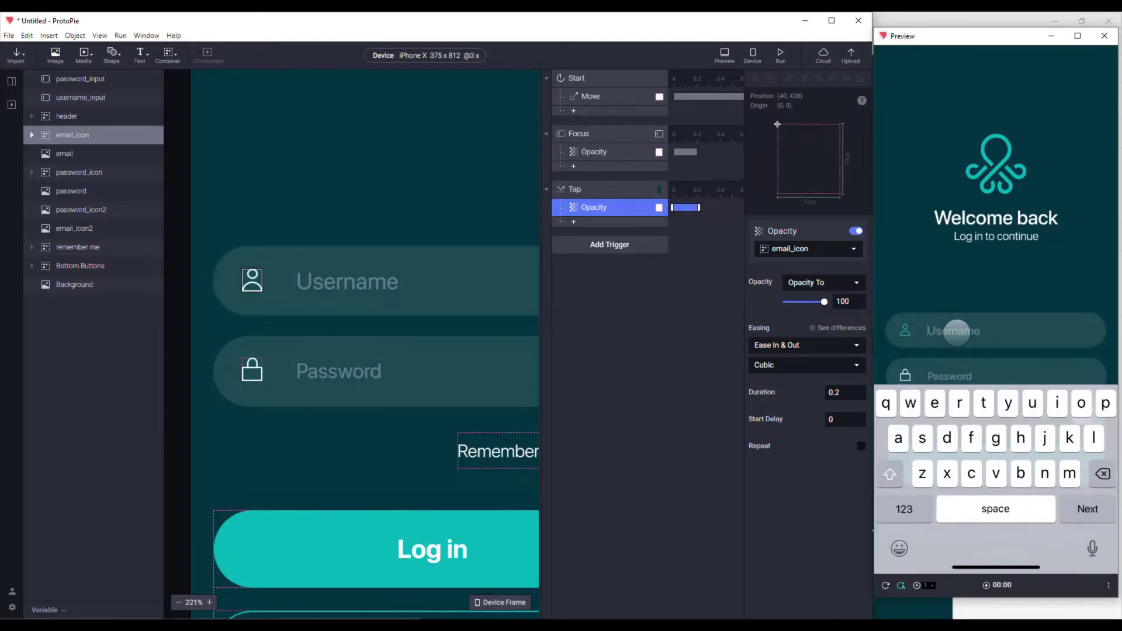
{"action": "left_click", "coordinate": [944, 280]}
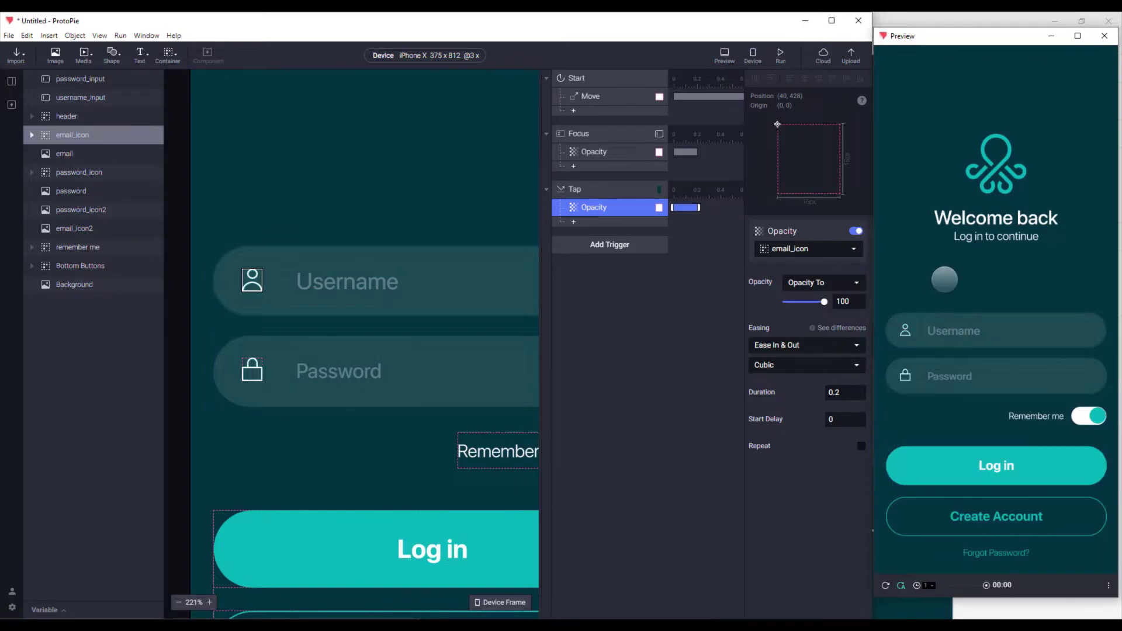
{"action": "left_click", "coordinate": [942, 327]}
{"action": "left_click", "coordinate": [947, 275]}
{"action": "left_click", "coordinate": [945, 328]}
{"action": "left_click", "coordinate": [932, 287]}
Add a Focus In trigger for password_input and place it above the Tap trigger.
{"action": "left_click", "coordinate": [598, 247]}
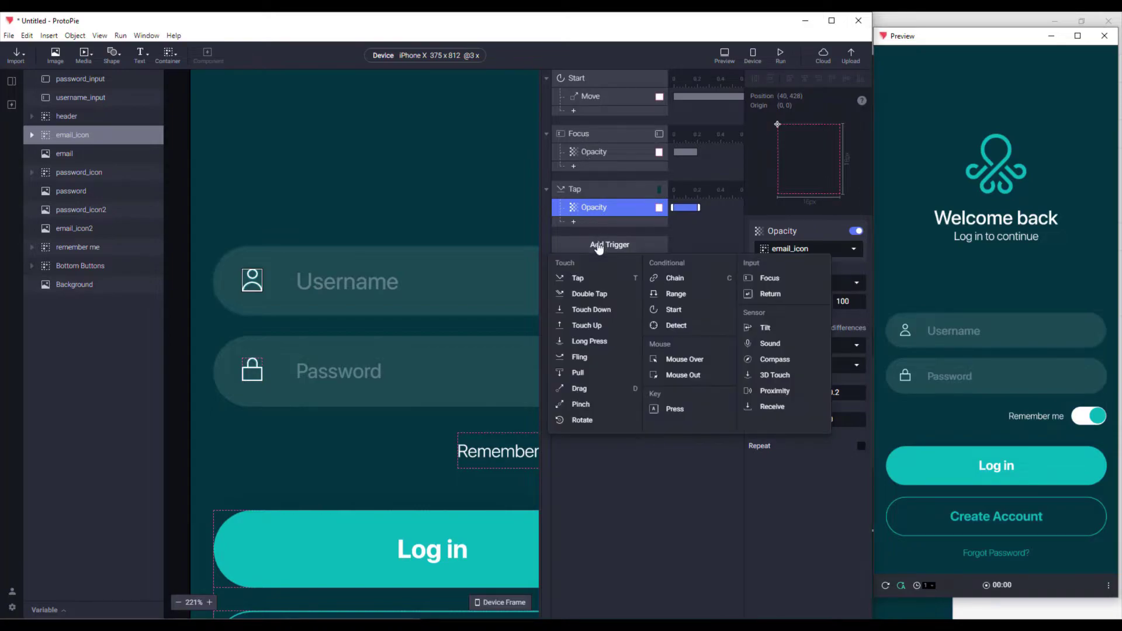
{"action": "left_click", "coordinate": [767, 278]}
{"action": "left_click", "coordinate": [781, 249]}
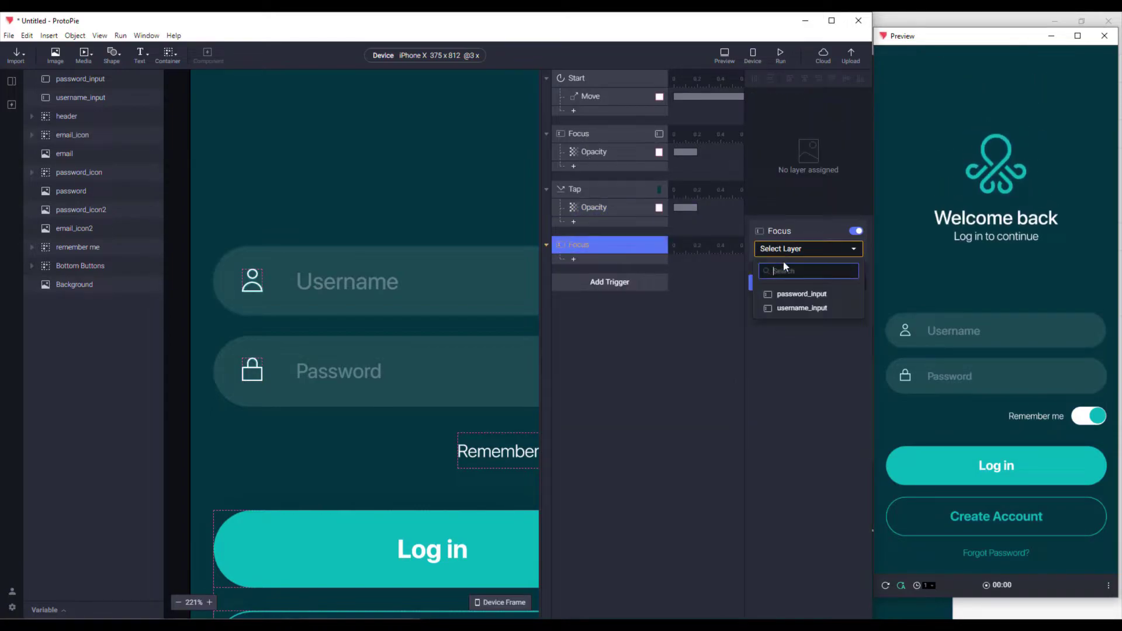
{"action": "left_click", "coordinate": [801, 294]}
{"action": "left_click_drag", "start_coordinate": [580, 249], "coordinate": [587, 178]}
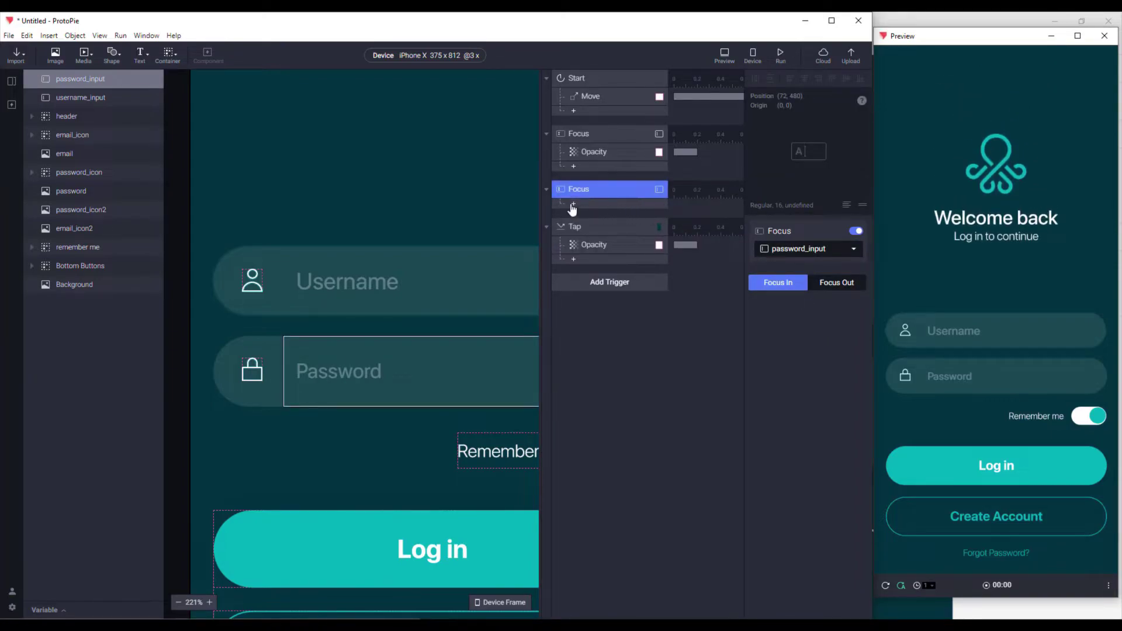
Add an Opacity response to the password_input Focus trigger that fades password_icon to 0, and try it in the preview.
{"action": "left_click", "coordinate": [573, 206]}
{"action": "left_click", "coordinate": [576, 288]}
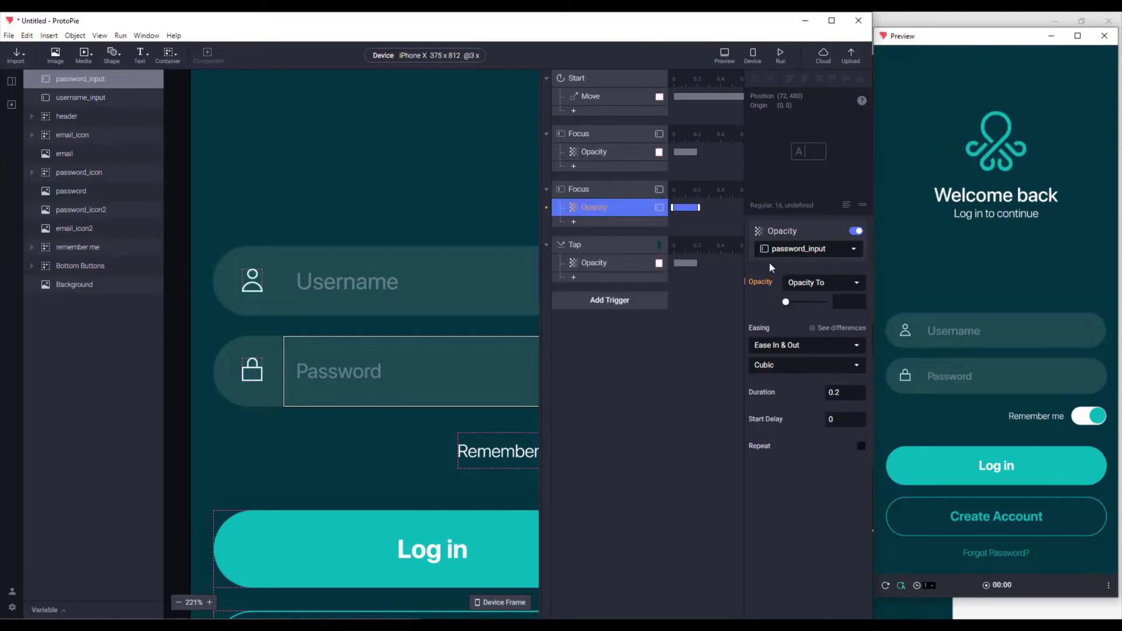
{"action": "left_click", "coordinate": [810, 253]}
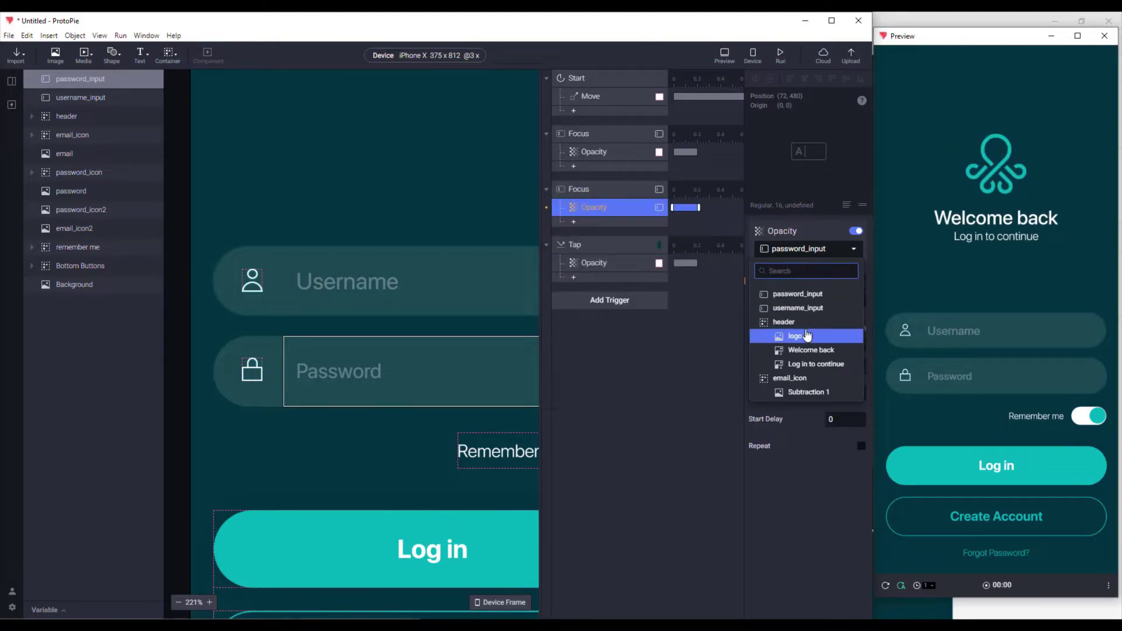
{"action": "scroll", "coordinate": [807, 336], "scroll_direction": "down", "scroll_amount": 4}
{"action": "left_click", "coordinate": [803, 358]}
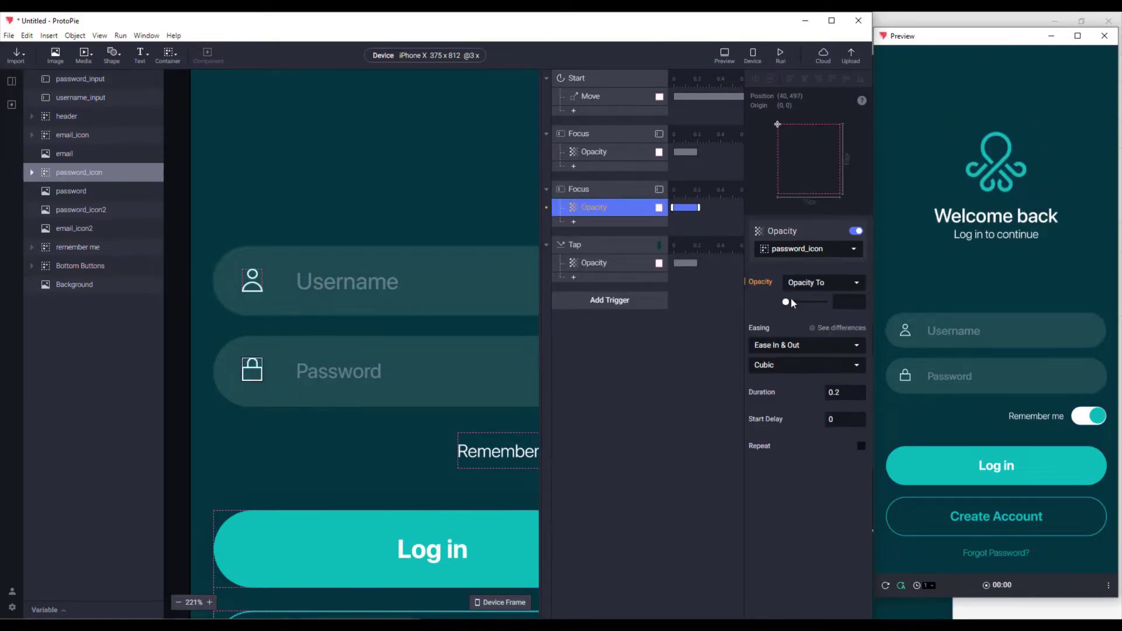
{"action": "key", "text": "Return"}
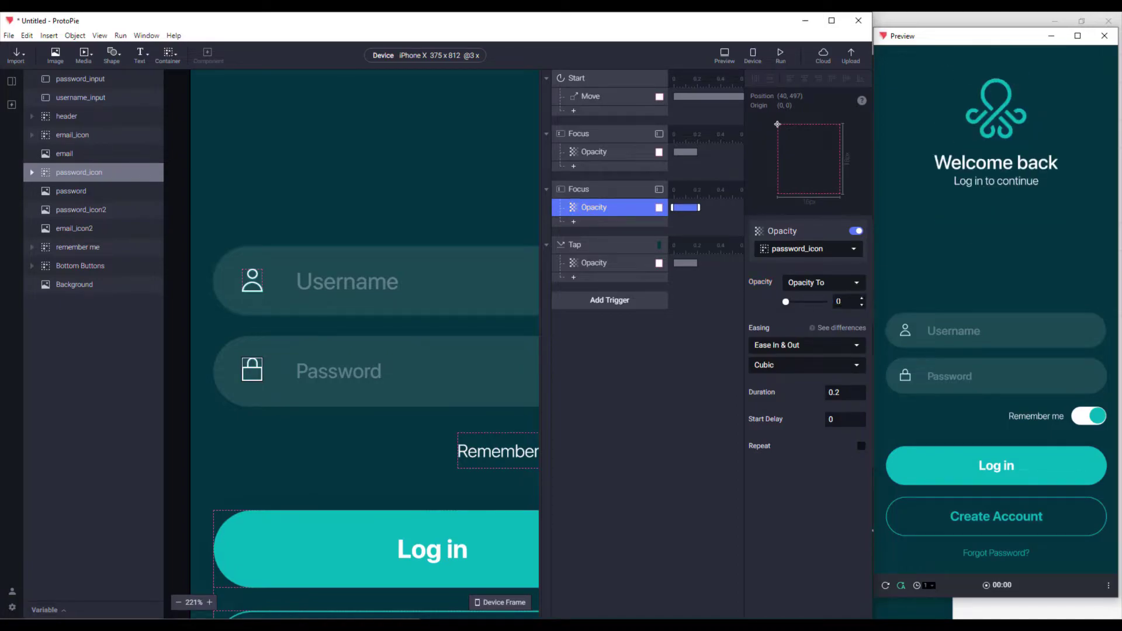
{"action": "left_click", "coordinate": [935, 371]}
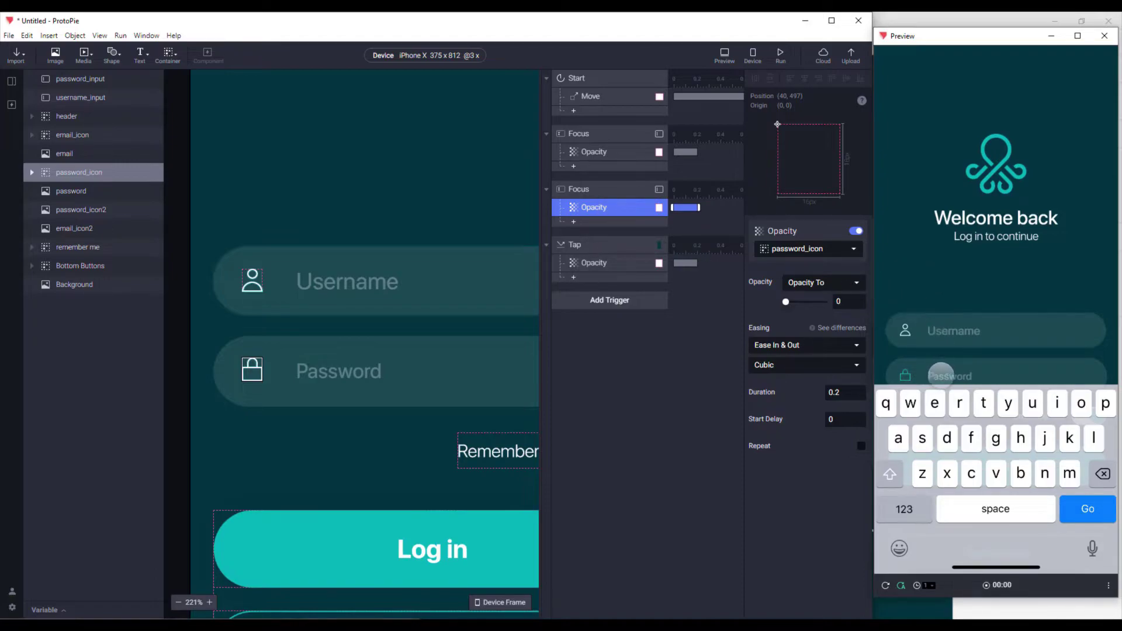
{"action": "left_click", "coordinate": [930, 278]}
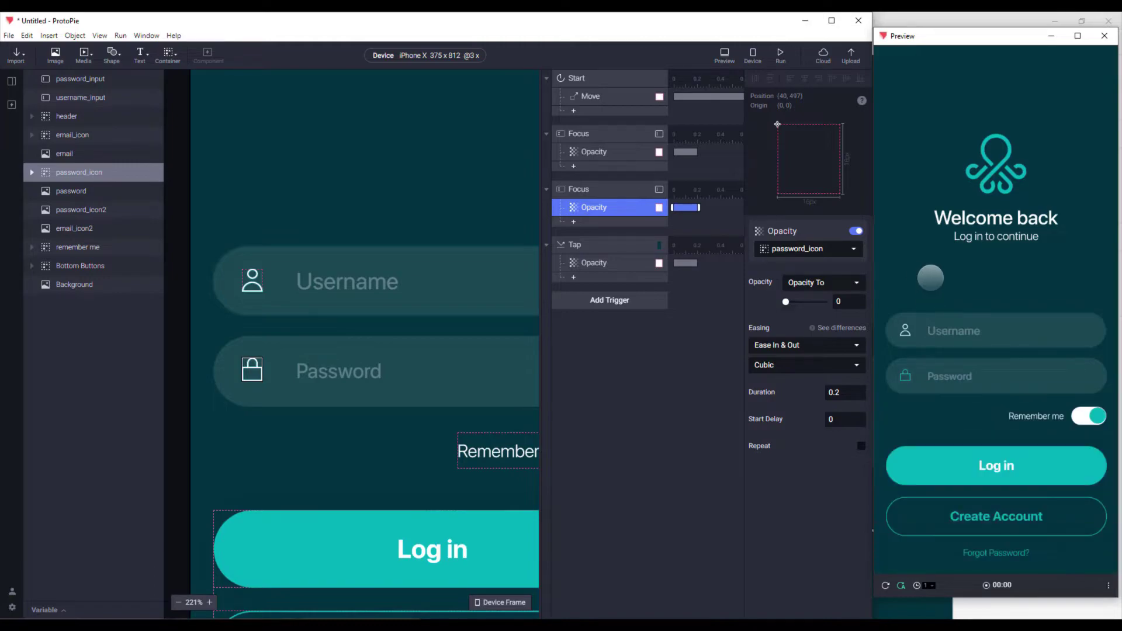
Add a second Opacity response to the Background Tap trigger that returns password_icon to 100.
{"action": "left_click", "coordinate": [572, 245]}
{"action": "left_click", "coordinate": [580, 280]}
{"action": "left_click", "coordinate": [582, 339]}
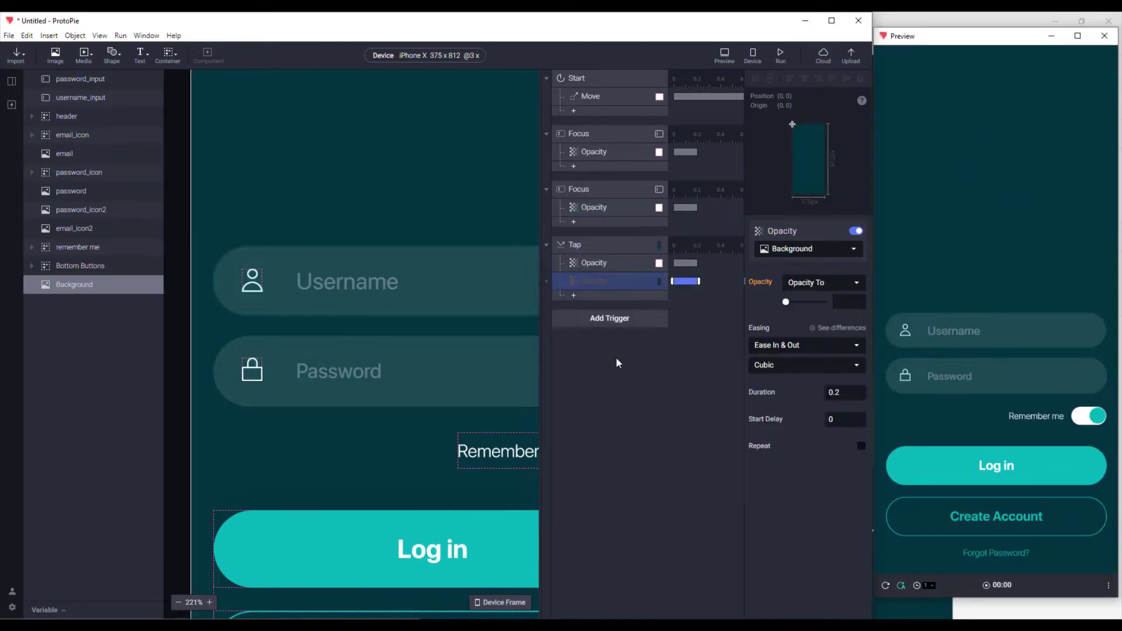
{"action": "left_click", "coordinate": [810, 251]}
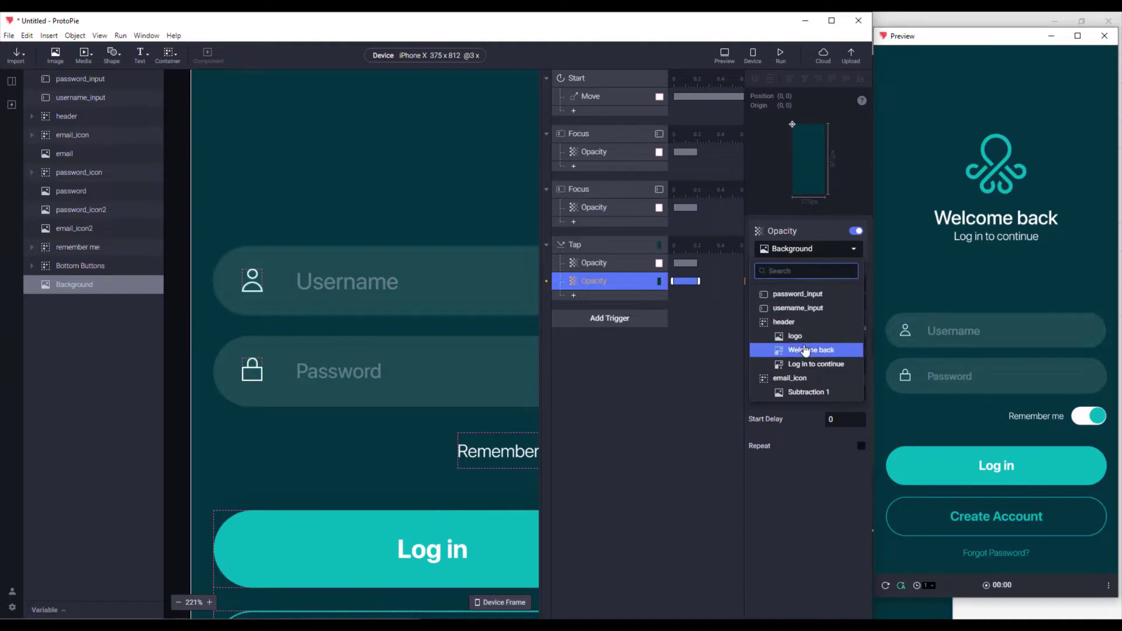
{"action": "scroll", "coordinate": [805, 350], "scroll_direction": "down", "scroll_amount": 3}
{"action": "left_click", "coordinate": [803, 377]}
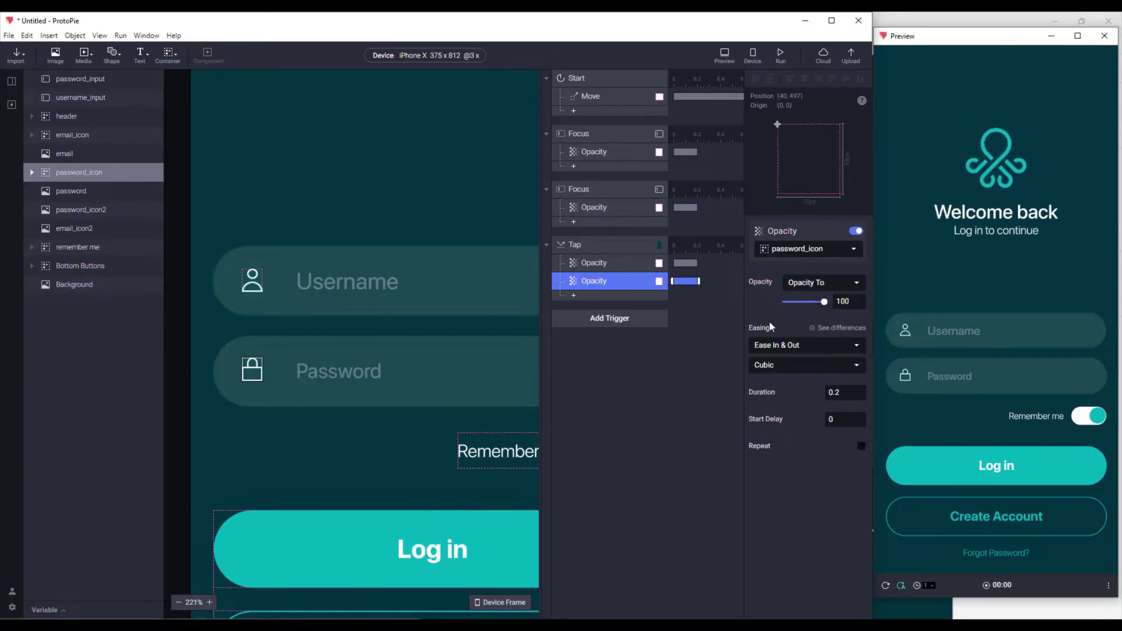
Test both field icons in the preview by focusing Username and Password, tapping the background between them and switching directly between fields.
{"action": "left_click", "coordinate": [933, 374]}
{"action": "left_click", "coordinate": [944, 284]}
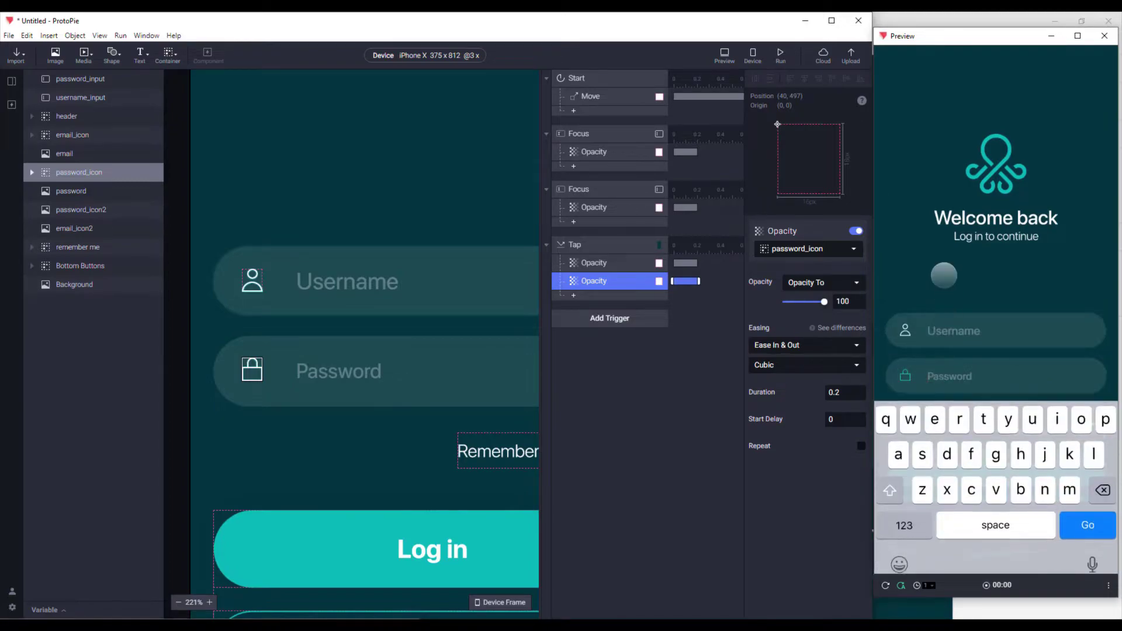
{"action": "left_click", "coordinate": [943, 326]}
{"action": "left_click", "coordinate": [943, 288]}
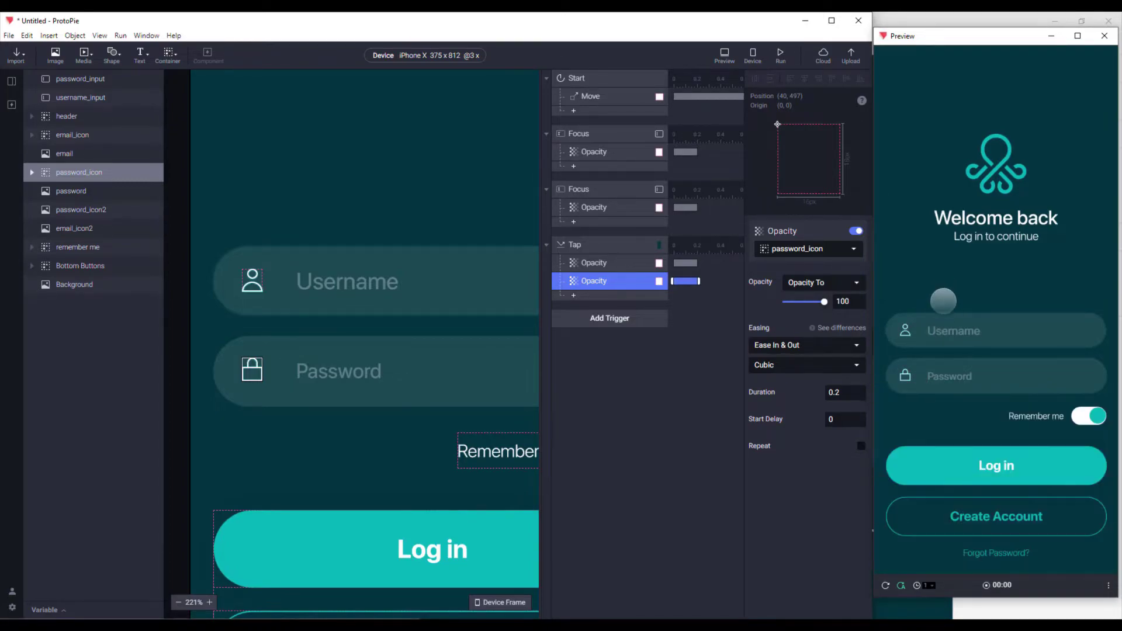
{"action": "left_click", "coordinate": [945, 371]}
{"action": "left_click", "coordinate": [948, 289]}
{"action": "left_click", "coordinate": [948, 323]}
{"action": "left_click", "coordinate": [942, 289]}
{"action": "left_click", "coordinate": [947, 332]}
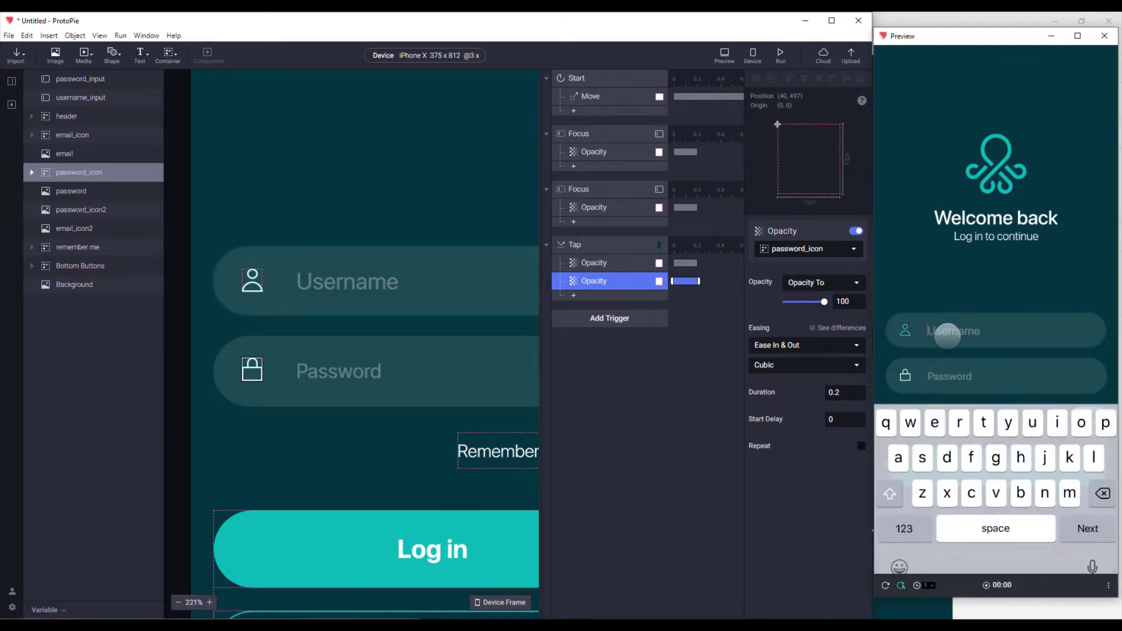
{"action": "left_click", "coordinate": [942, 372]}
{"action": "left_click", "coordinate": [954, 332]}
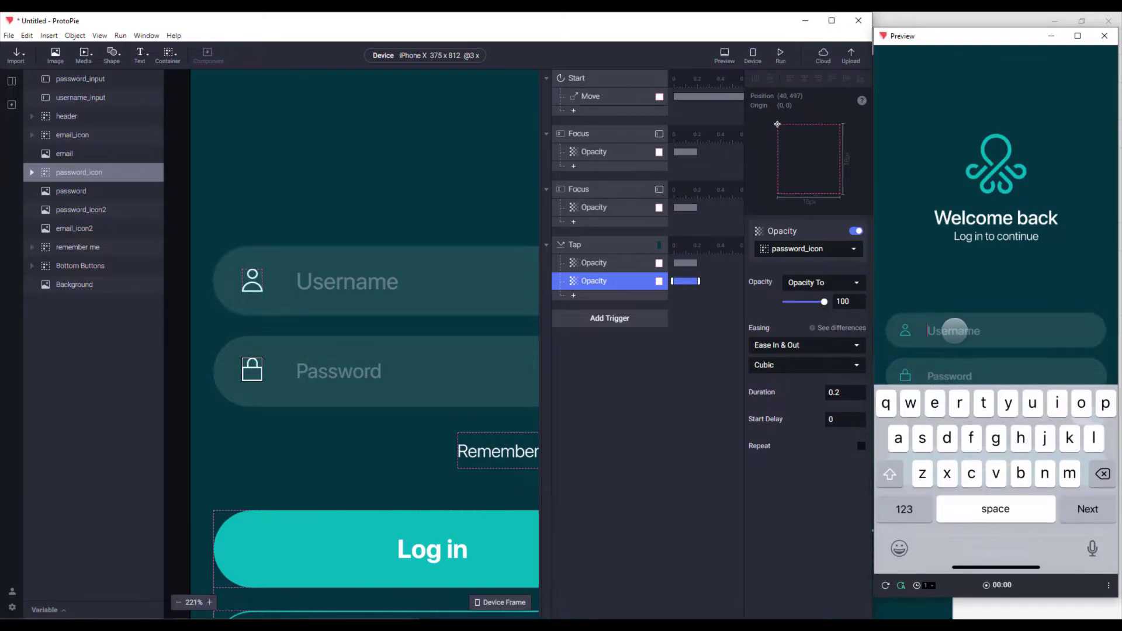
Add an Opacity response to the username_input Focus trigger that returns password_icon to 100, and check which input each Focus trigger targets.
{"action": "left_click", "coordinate": [574, 168]}
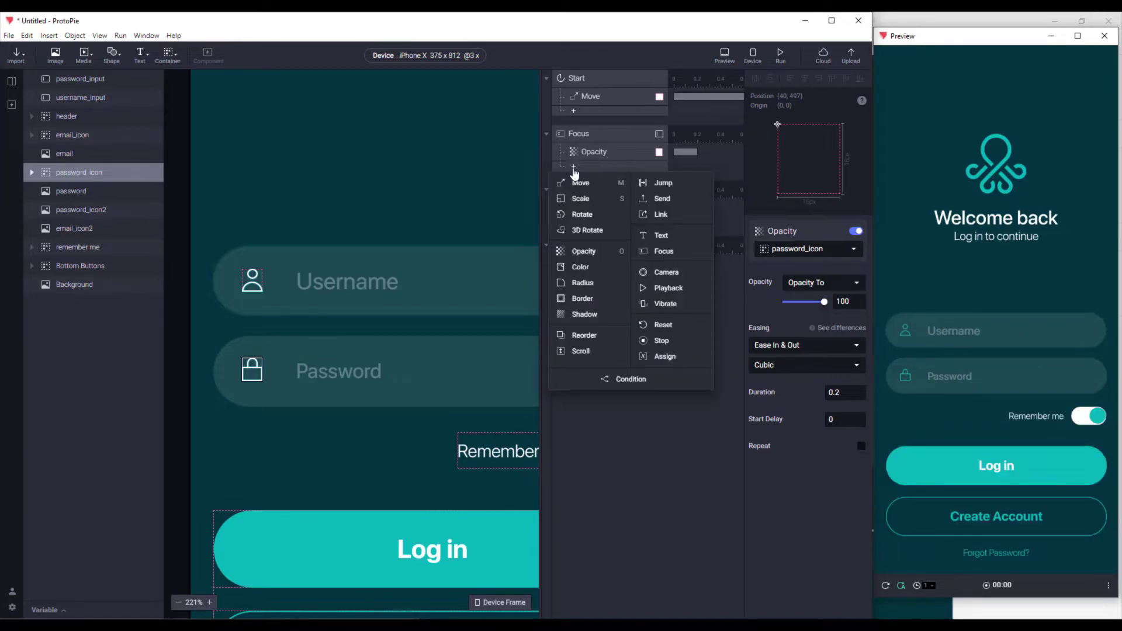
{"action": "left_click", "coordinate": [582, 251]}
{"action": "left_click", "coordinate": [777, 251]}
{"action": "left_click", "coordinate": [795, 252]}
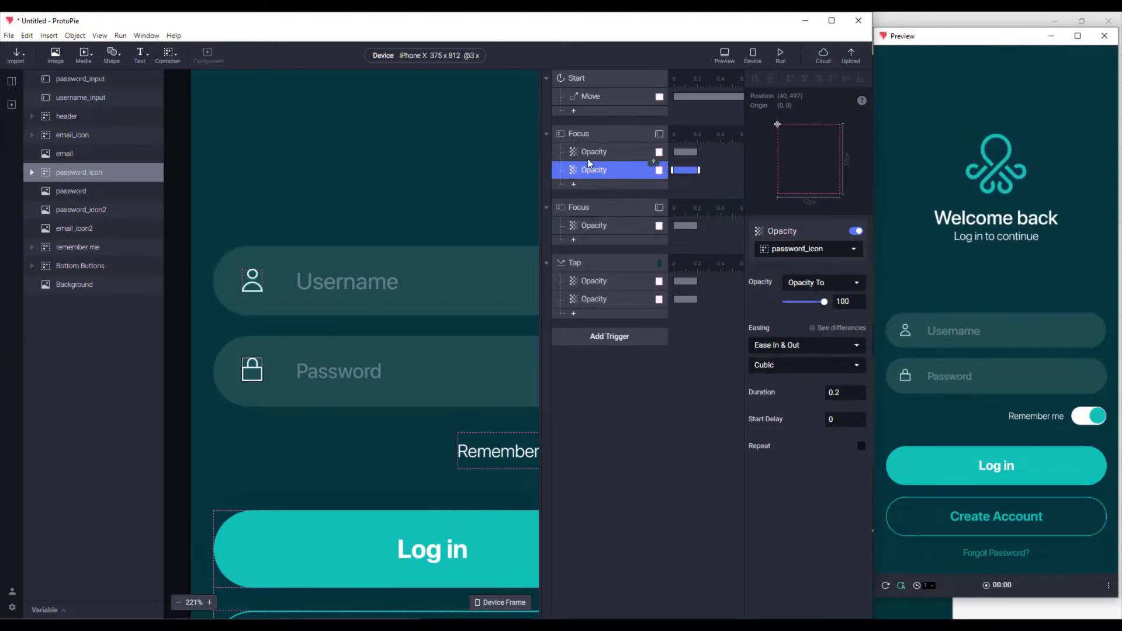
{"action": "left_click", "coordinate": [591, 133]}
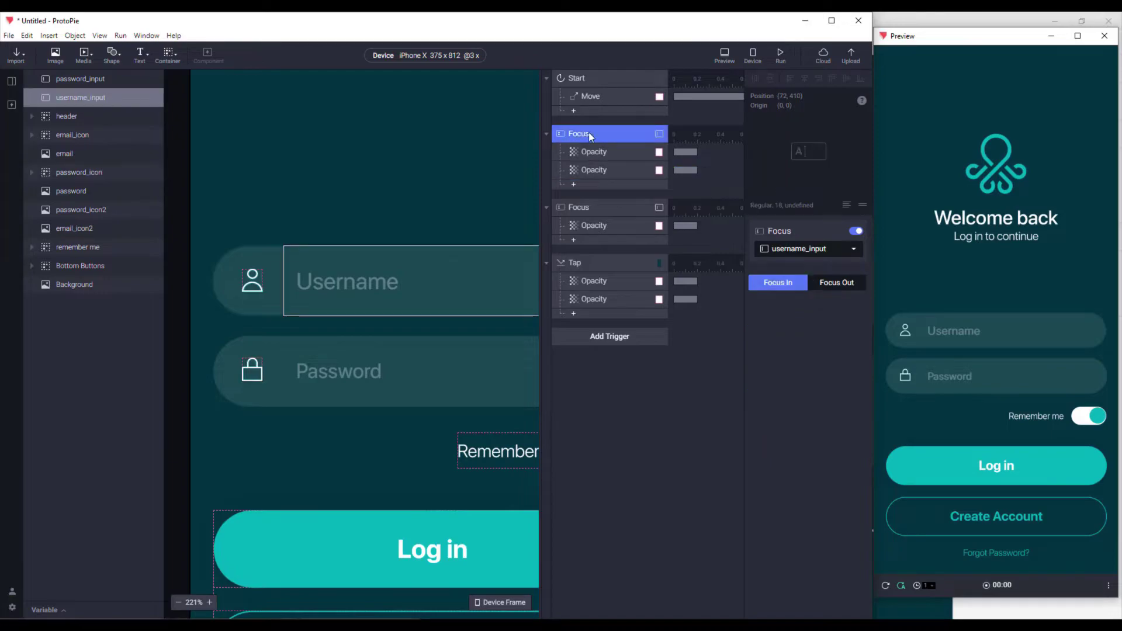
{"action": "left_click", "coordinate": [587, 205]}
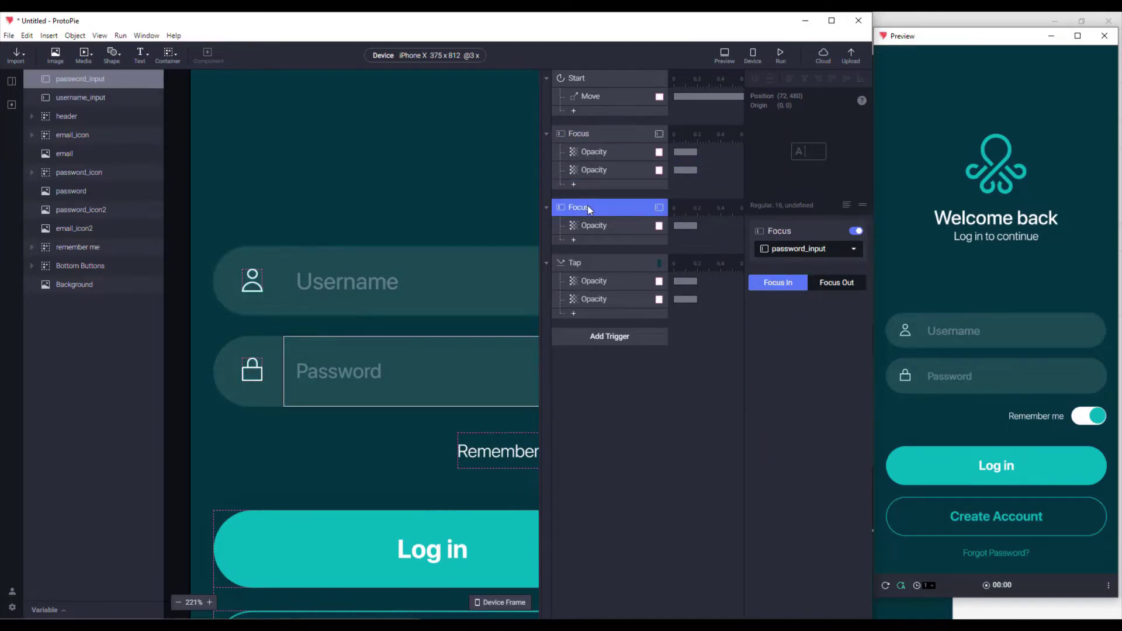
Add an Opacity response to the password_input Focus trigger that returns email_icon to 100.
{"action": "left_click", "coordinate": [574, 241]}
{"action": "left_click", "coordinate": [586, 326]}
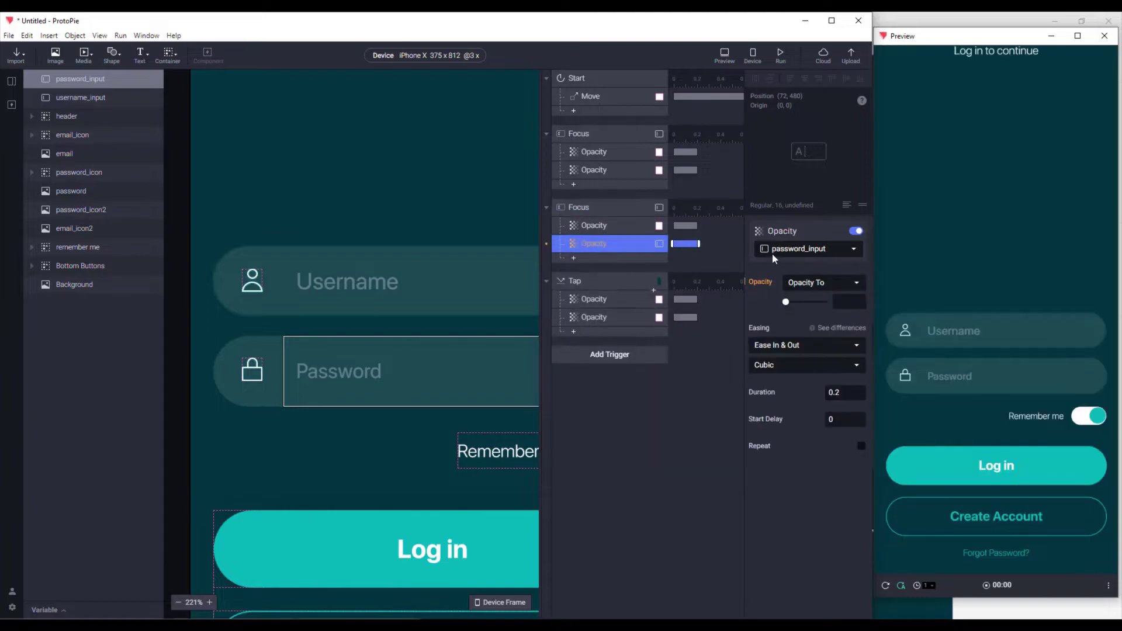
{"action": "left_click", "coordinate": [778, 251]}
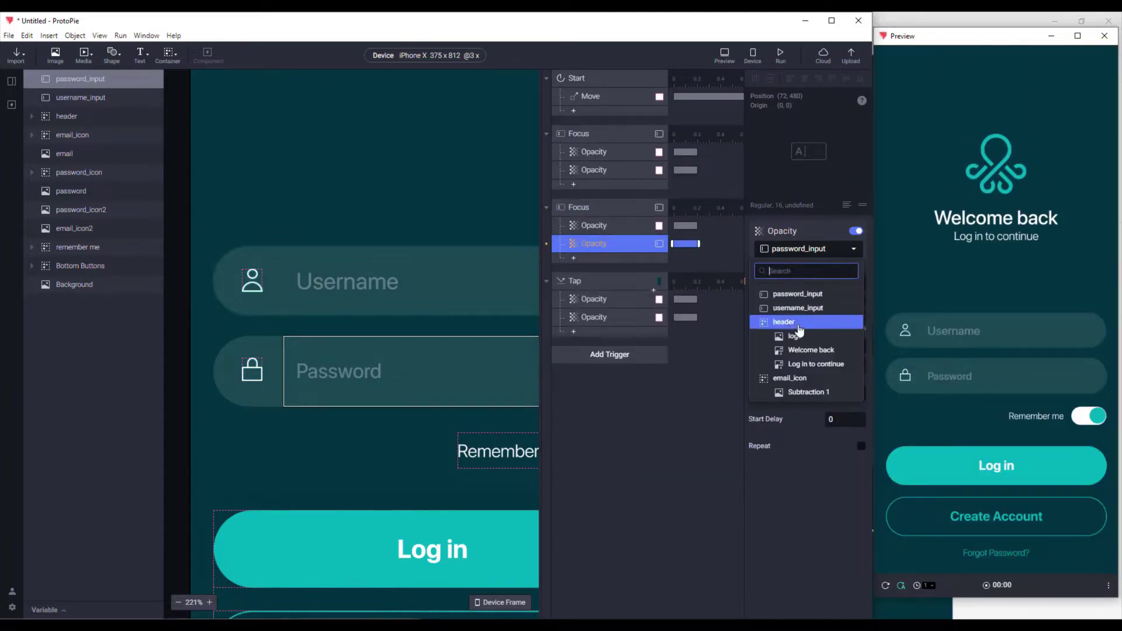
{"action": "left_click", "coordinate": [795, 380]}
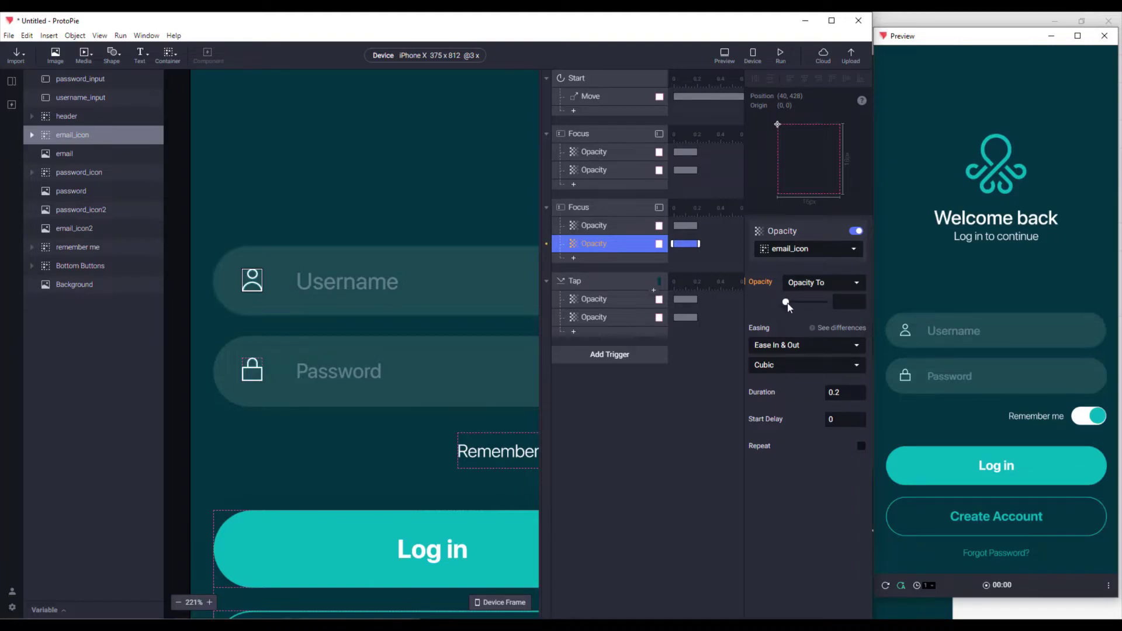
{"action": "left_click_drag", "start_coordinate": [786, 303], "coordinate": [857, 303]}
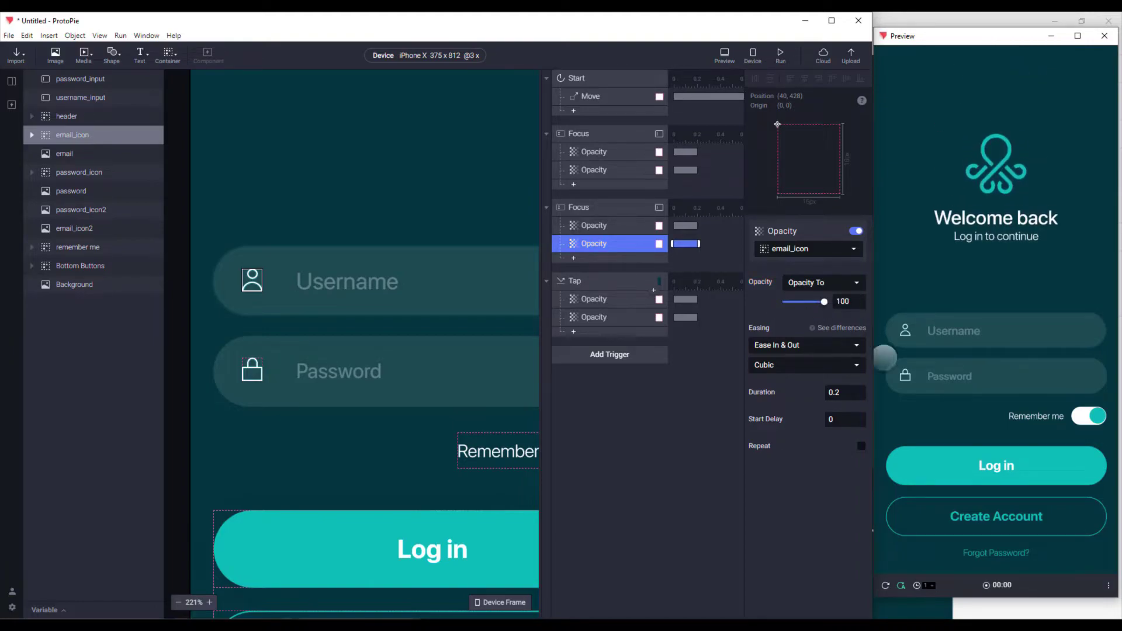
Test the icon changes in the preview by switching repeatedly between Username and Password and tapping the background above them.
{"action": "left_click", "coordinate": [963, 378]}
{"action": "left_click", "coordinate": [955, 332]}
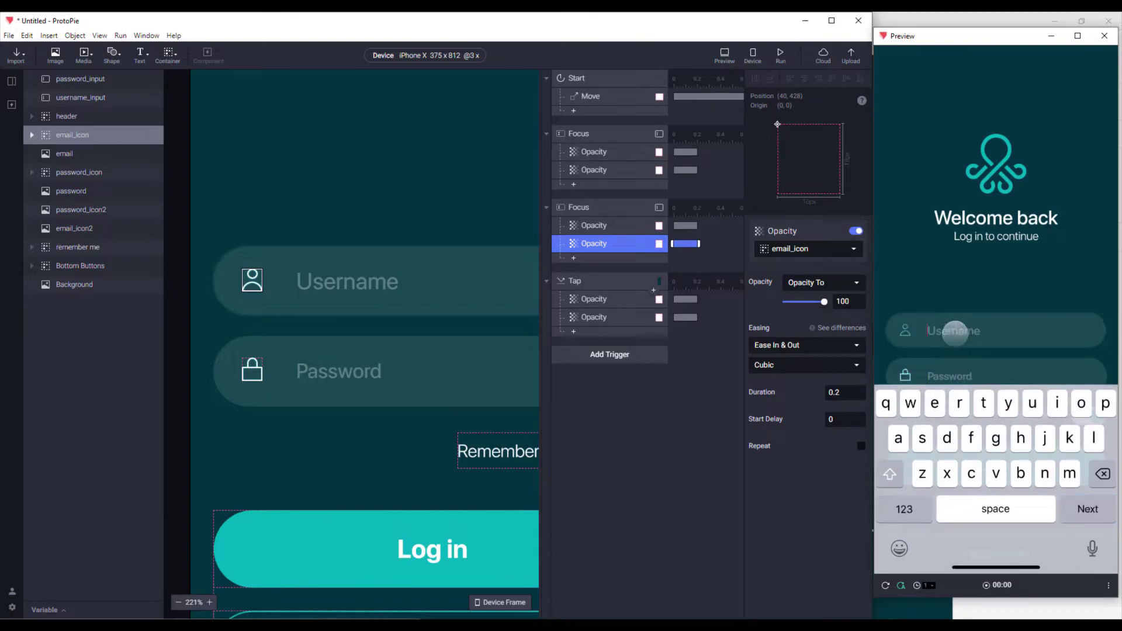
{"action": "left_click", "coordinate": [953, 374]}
{"action": "left_click", "coordinate": [953, 328]}
{"action": "left_click", "coordinate": [952, 372]}
{"action": "left_click", "coordinate": [955, 332]}
{"action": "left_click", "coordinate": [946, 320]}
{"action": "left_click", "coordinate": [942, 298]}
{"action": "left_click", "coordinate": [942, 327]}
{"action": "left_click", "coordinate": [944, 299]}
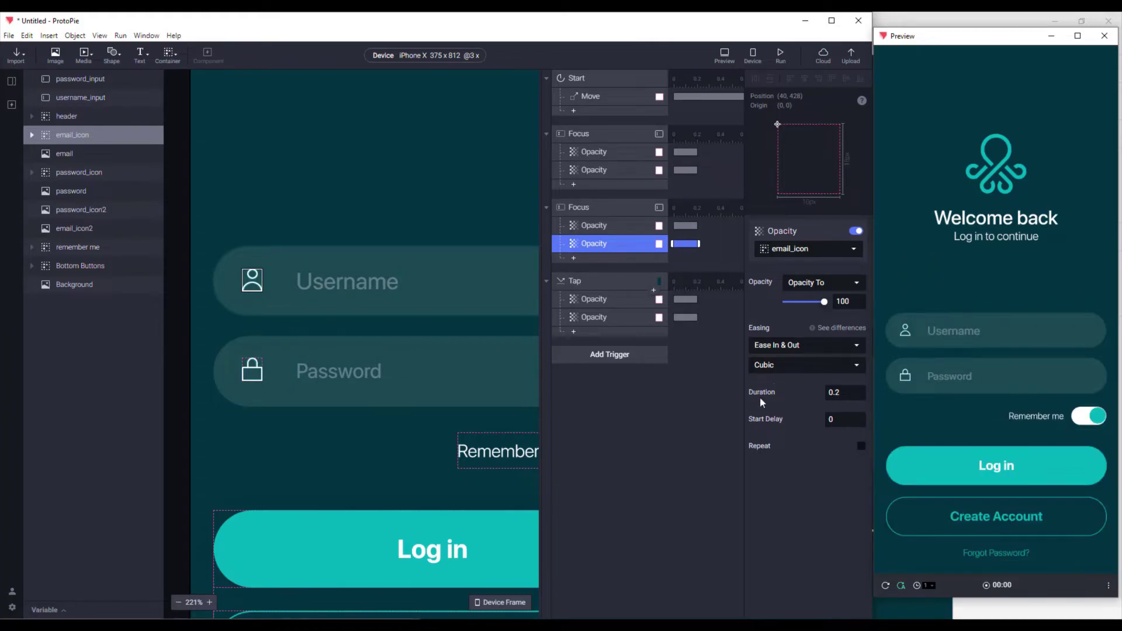
{"action": "left_click", "coordinate": [177, 209]}
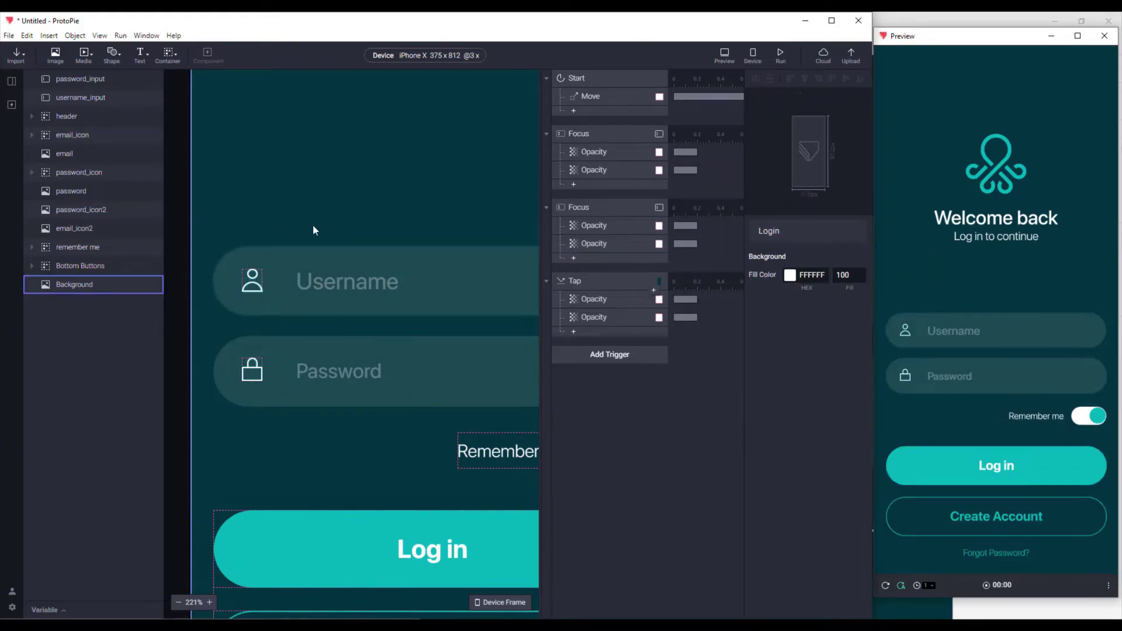
Switch to the Pexels page in the browser, play the Drone Footage Of Sea video and look over the similar videos.
{"action": "scroll", "coordinate": [325, 230], "scroll_direction": "down", "scroll_amount": 5}
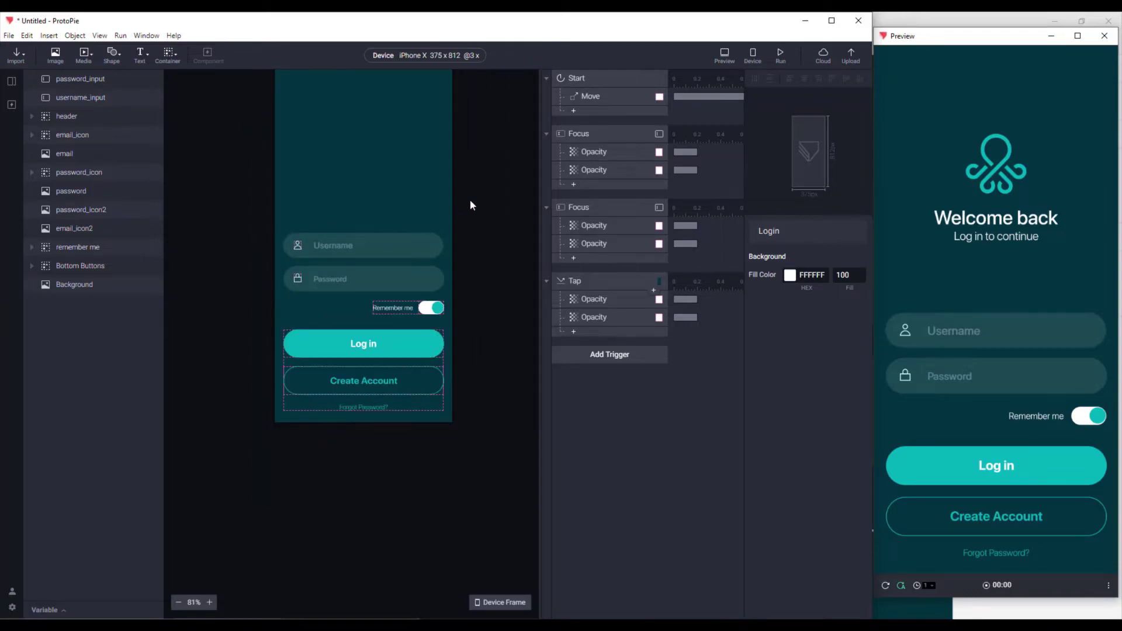
{"action": "left_click_drag", "start_coordinate": [467, 223], "coordinate": [470, 287]}
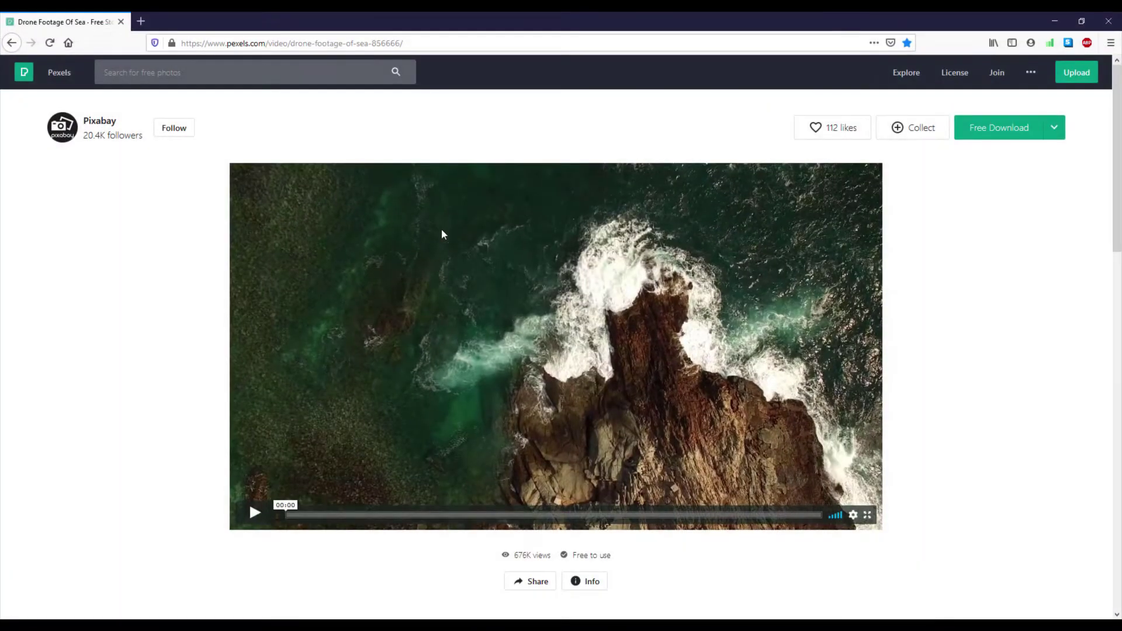
{"action": "left_click", "coordinate": [255, 513]}
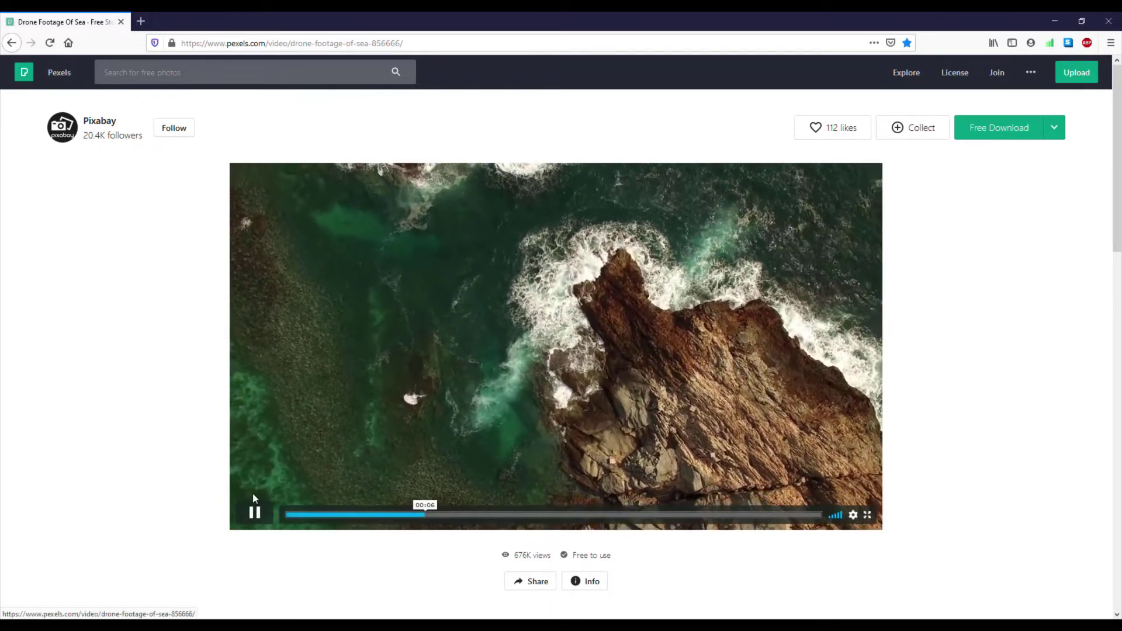
{"action": "scroll", "coordinate": [216, 475], "scroll_direction": "down", "scroll_amount": 5}
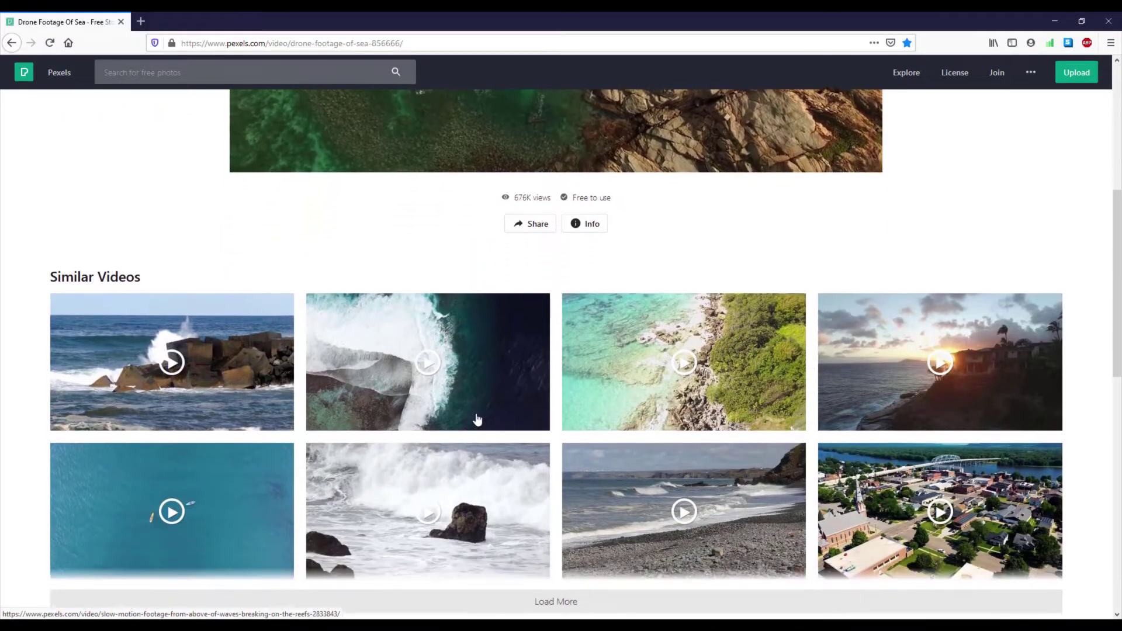
{"action": "scroll", "coordinate": [460, 412], "scroll_direction": "up", "scroll_amount": 4}
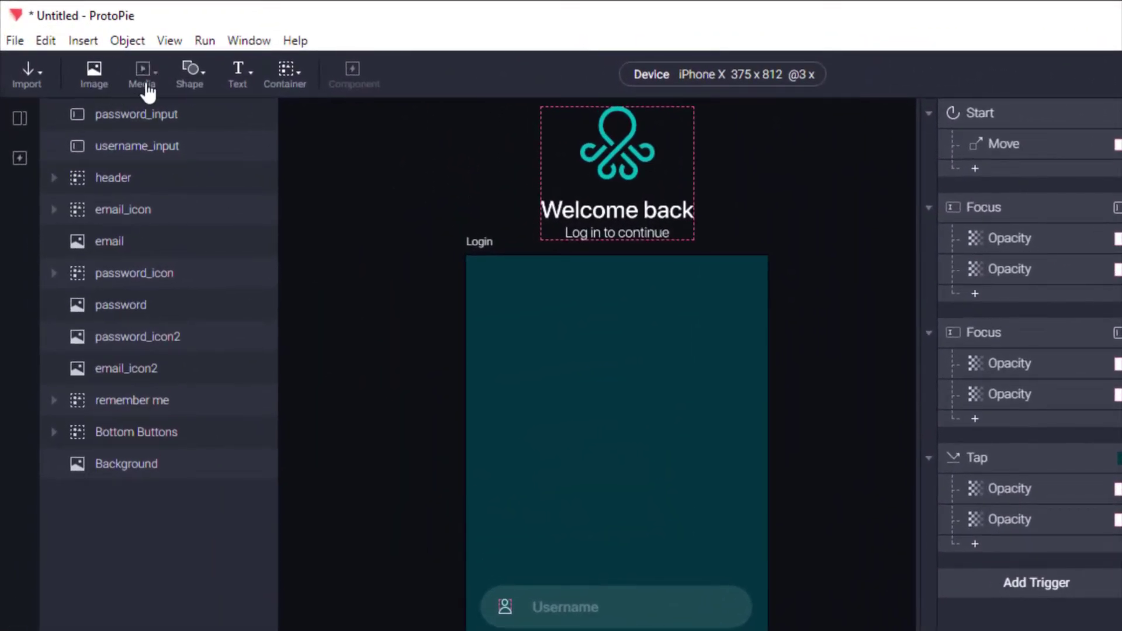
Return to ProtoPie and insert the video Pexels Videos 4285.mp4 from the Downloads folder into the Login scene.
{"action": "left_click", "coordinate": [147, 91]}
{"action": "left_click", "coordinate": [135, 115]}
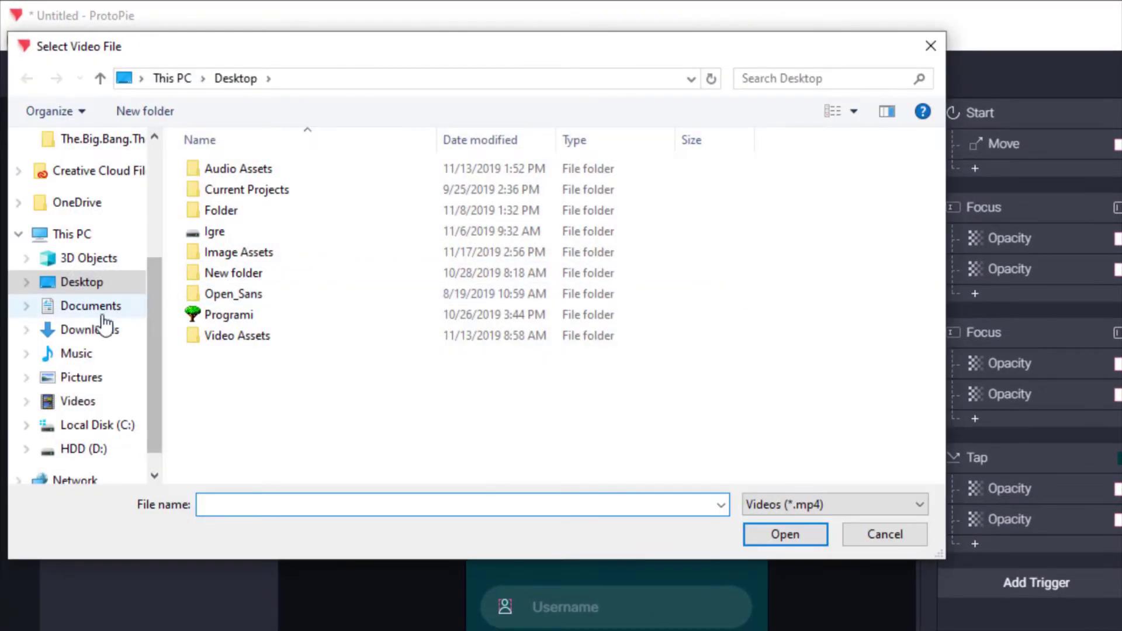
{"action": "left_click", "coordinate": [97, 331]}
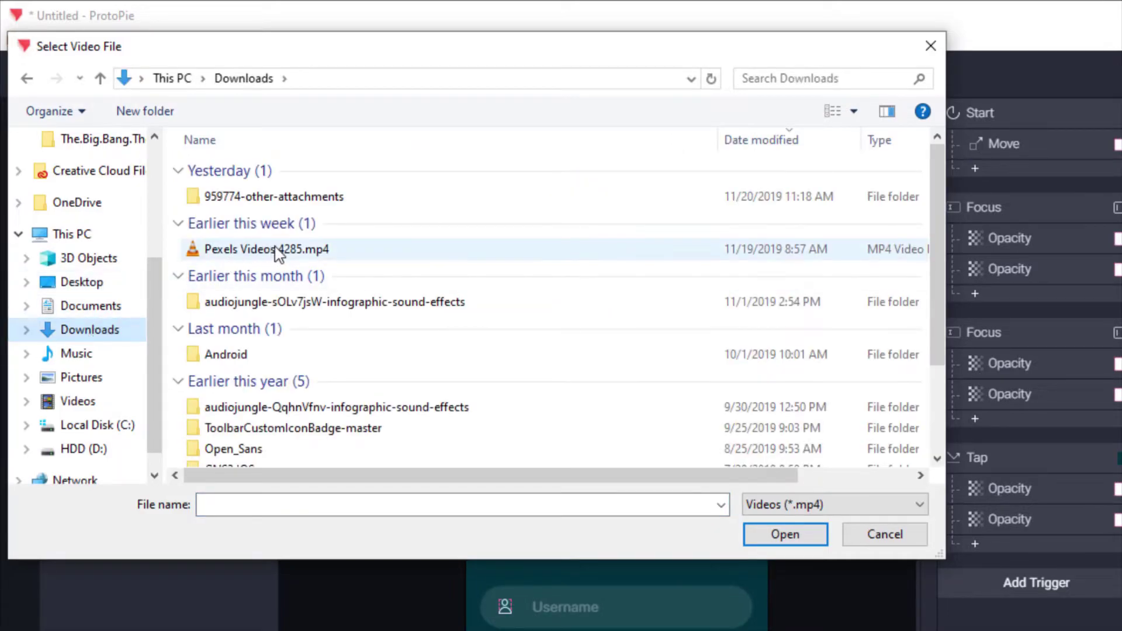
{"action": "double_click", "coordinate": [277, 250]}
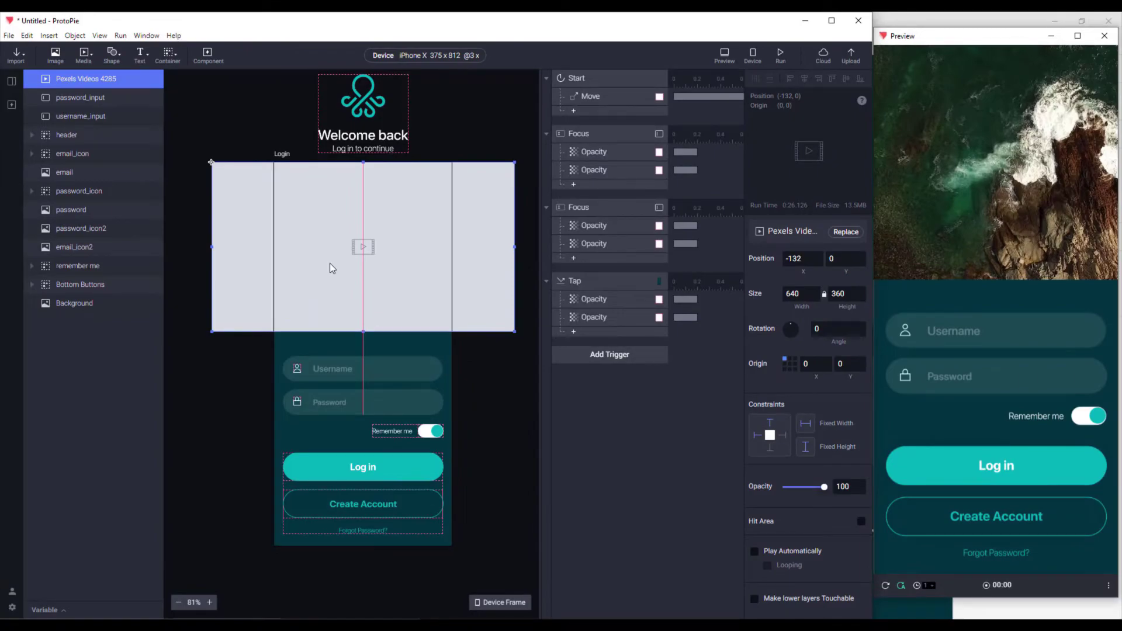
Enlarge the video to about 1444 × 812, centre it horizontally on the Login artboard, and move its layer beneath Background.
{"action": "left_click_drag", "start_coordinate": [330, 263], "coordinate": [330, 263]}
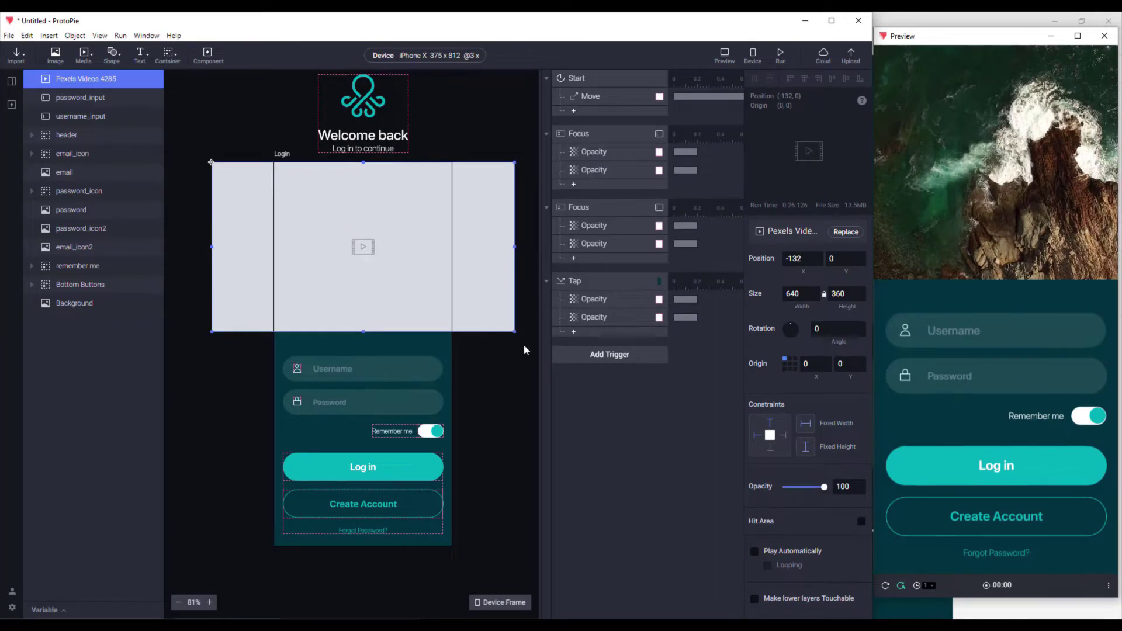
{"action": "left_click_drag", "start_coordinate": [475, 302], "coordinate": [758, 546]}
{"action": "left_click_drag", "start_coordinate": [462, 408], "coordinate": [413, 405]}
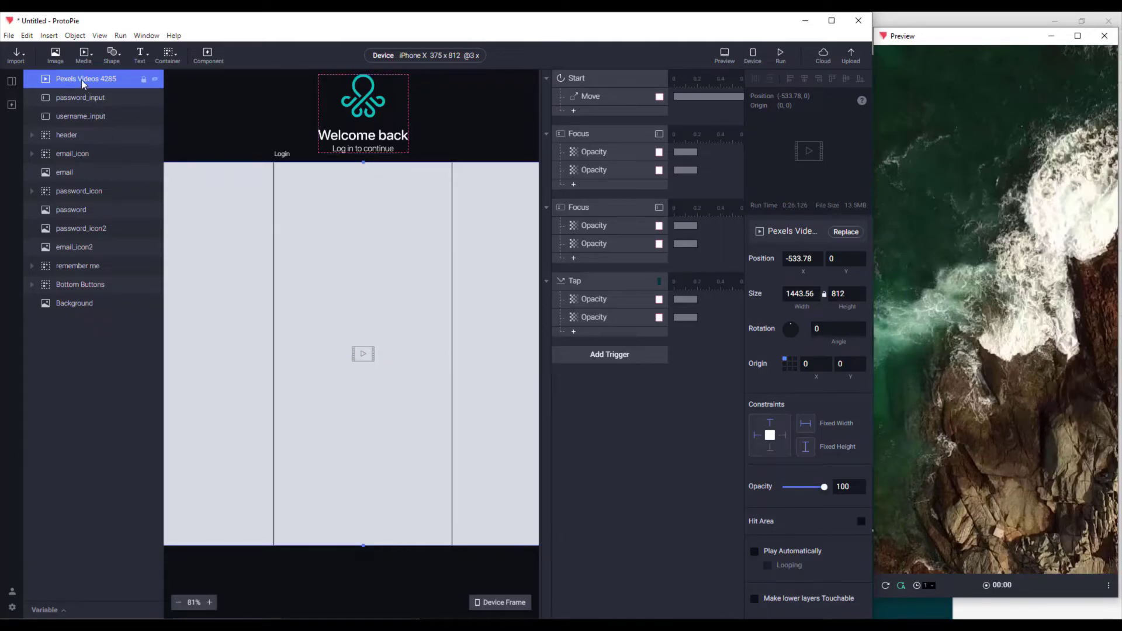
{"action": "left_click_drag", "start_coordinate": [80, 78], "coordinate": [80, 310]}
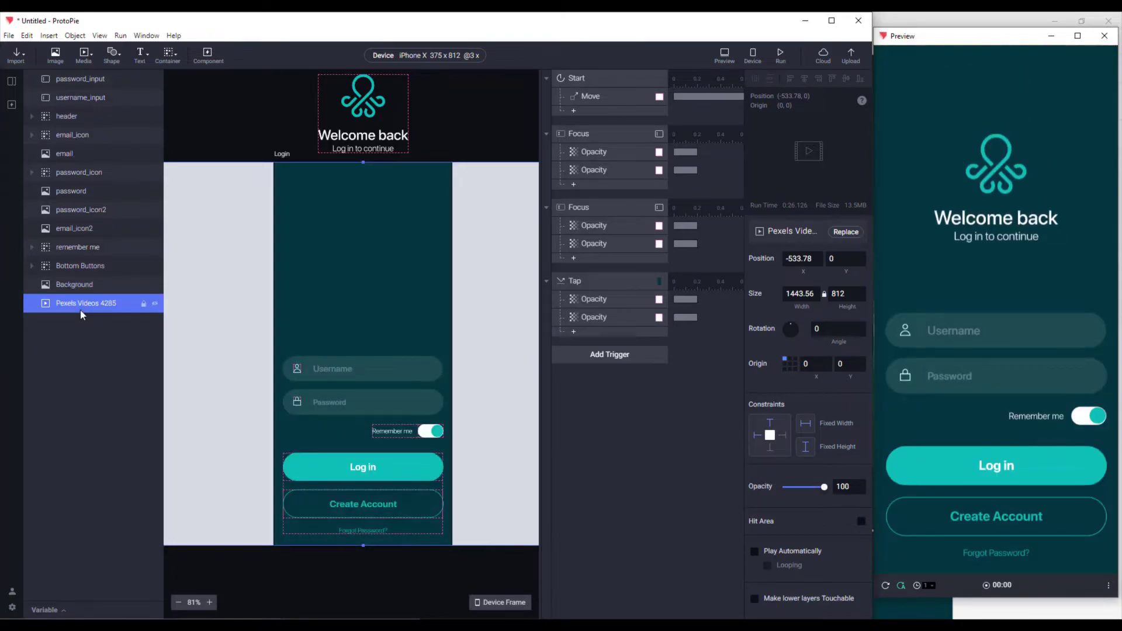
Try an opacity of 60 on the Background layer, and settle on 90.
{"action": "left_click", "coordinate": [71, 286]}
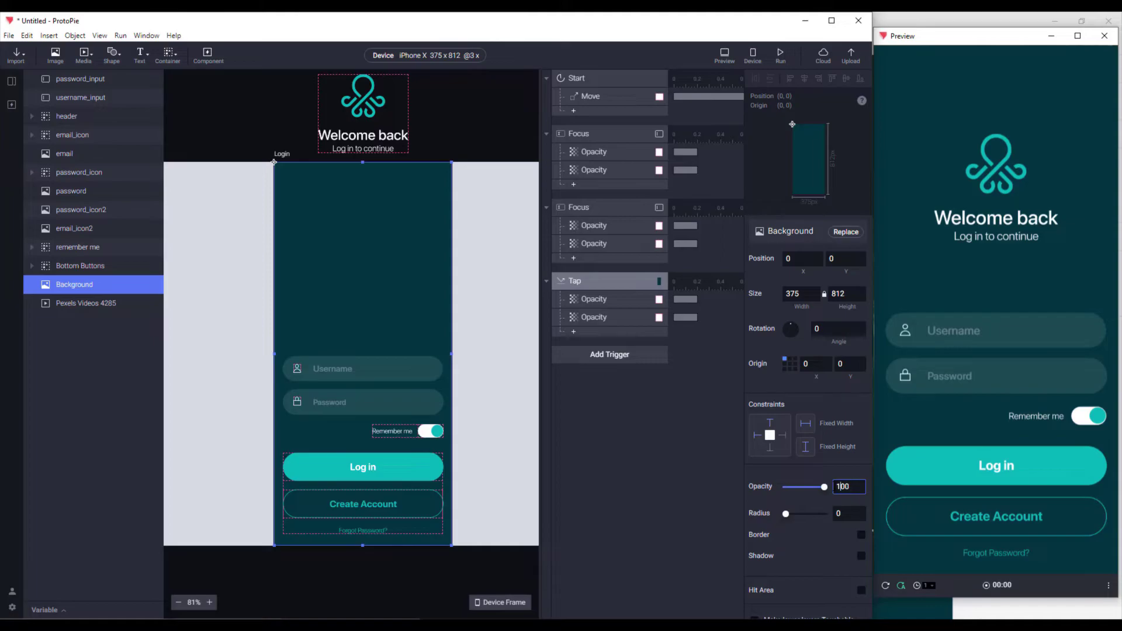
{"action": "type", "text": "60"}
{"action": "key", "text": "Return"}
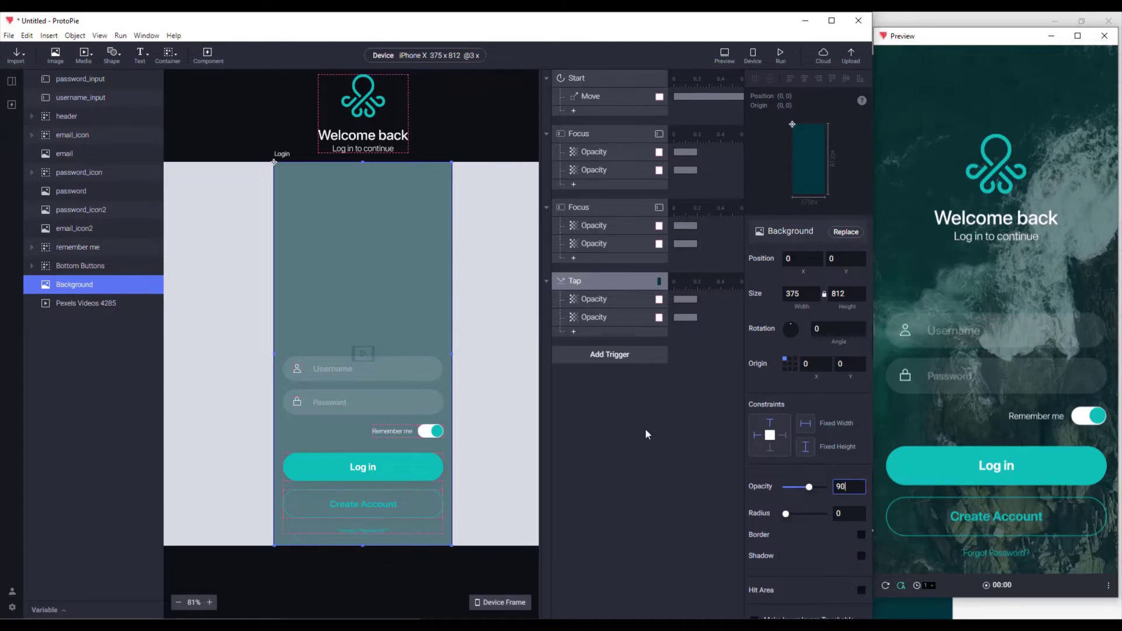
{"action": "key", "text": "Return"}
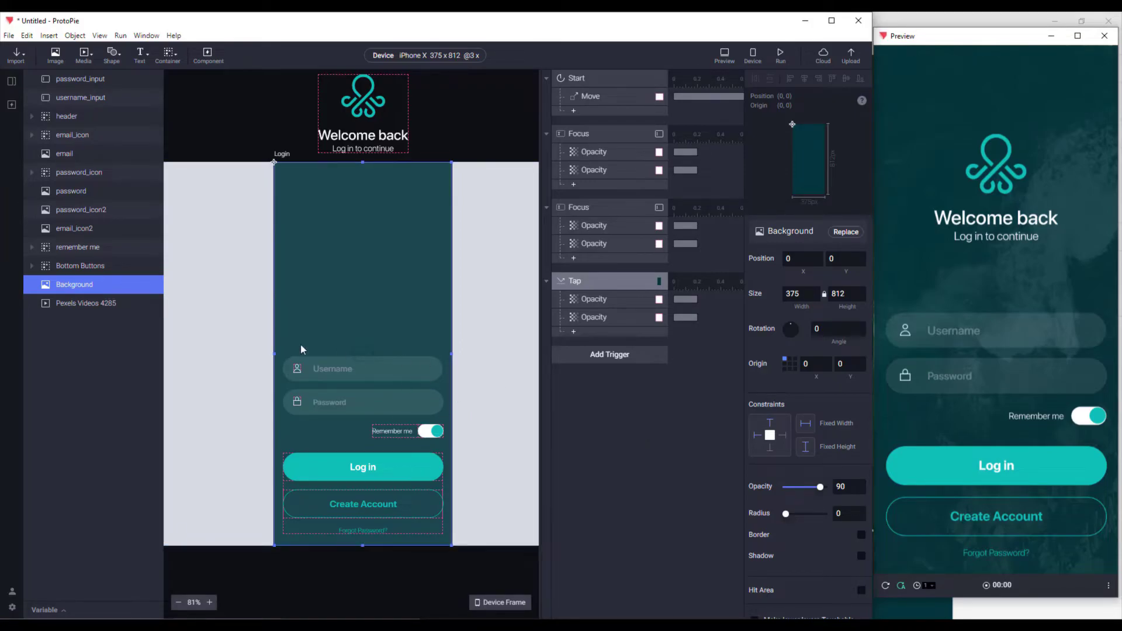
Set the Pexels Videos 4285 layer to play automatically with looping.
{"action": "left_click", "coordinate": [114, 303]}
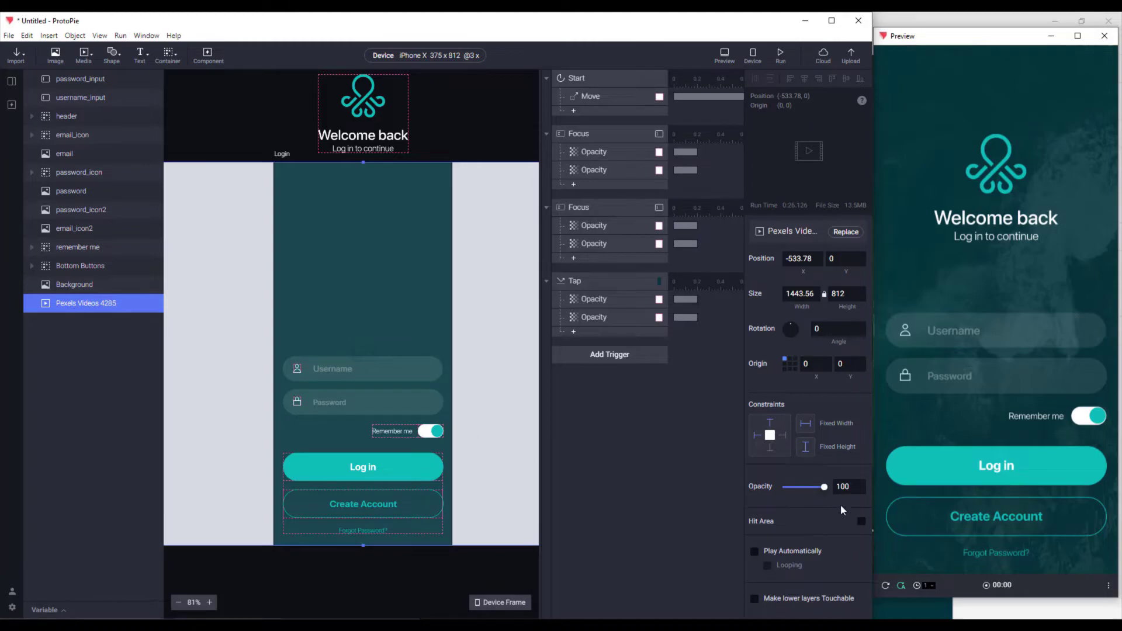
{"action": "left_click", "coordinate": [754, 551]}
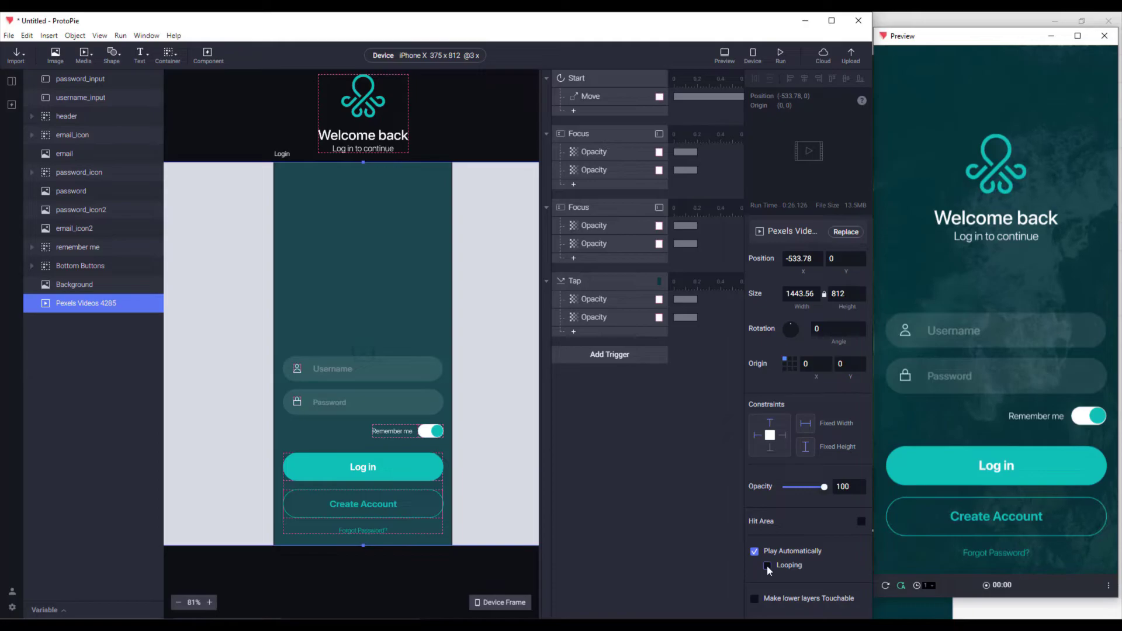
{"action": "left_click", "coordinate": [767, 565]}
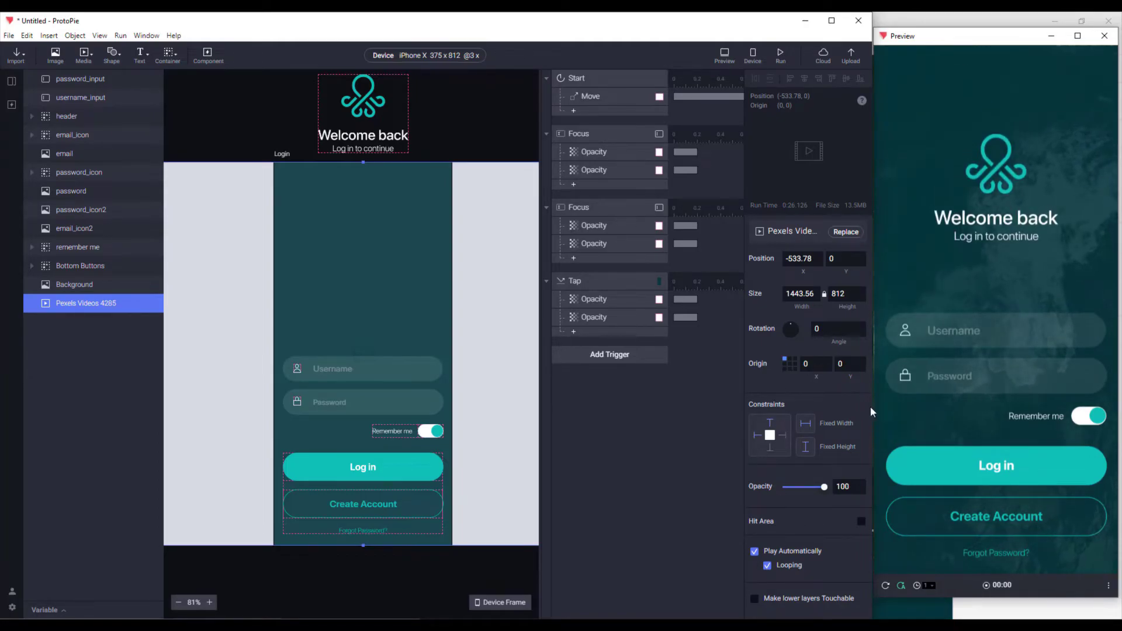
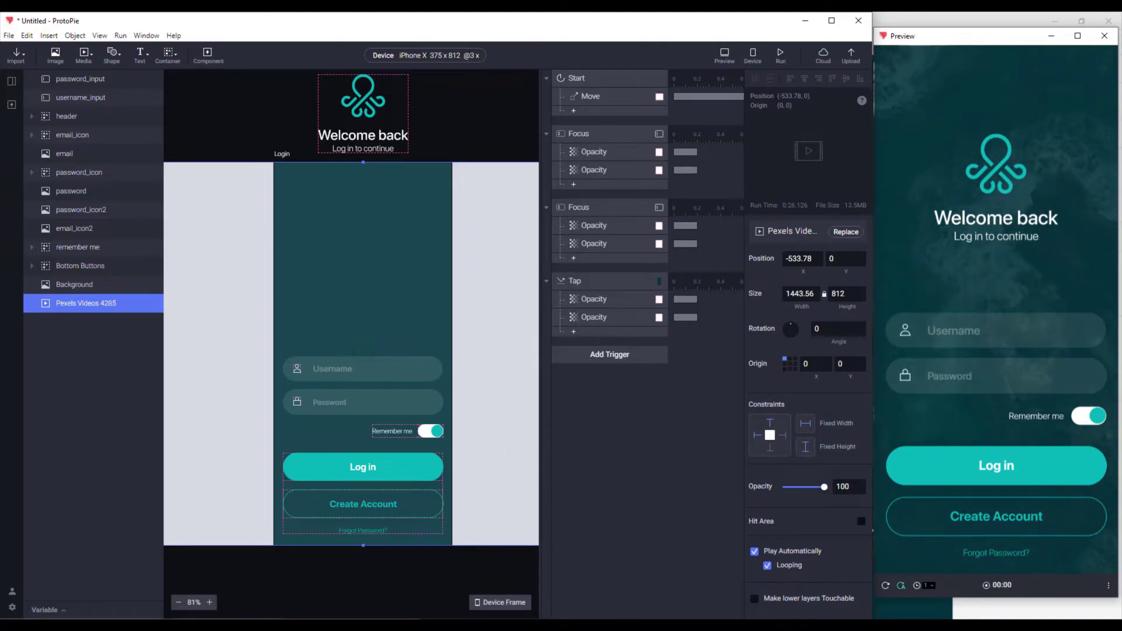
{"action": "left_click", "coordinate": [639, 504]}
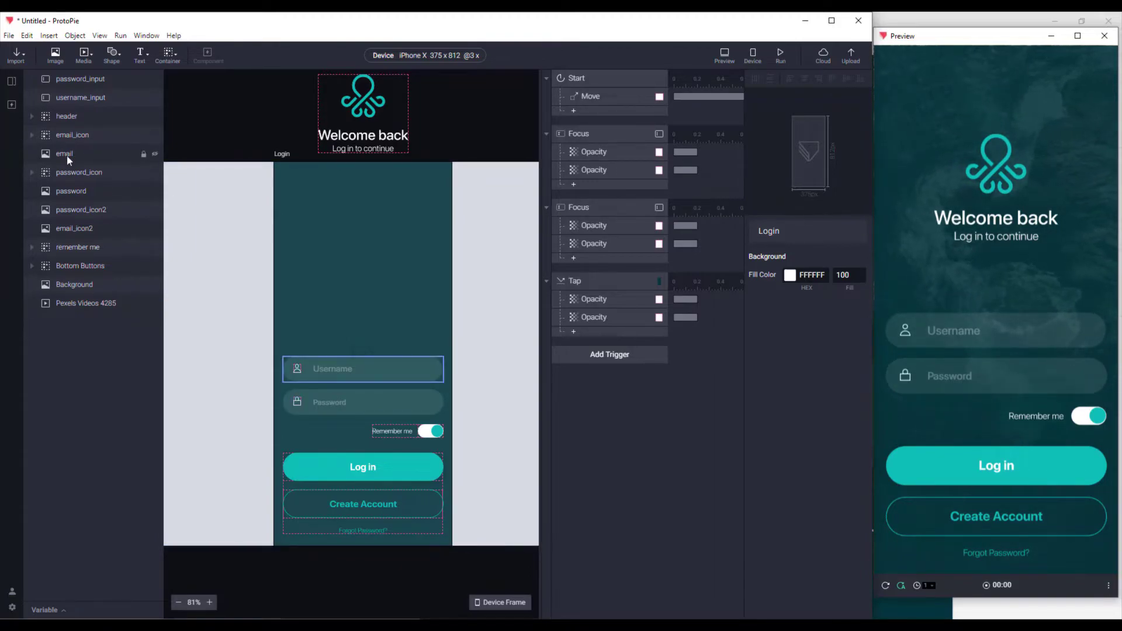
Select the username_input, email_icon and email layers together, try moving them sideways out of the artboard, and undo the move.
{"action": "scroll", "coordinate": [296, 376], "scroll_direction": "up", "scroll_amount": 5}
{"action": "left_click", "coordinate": [297, 366]}
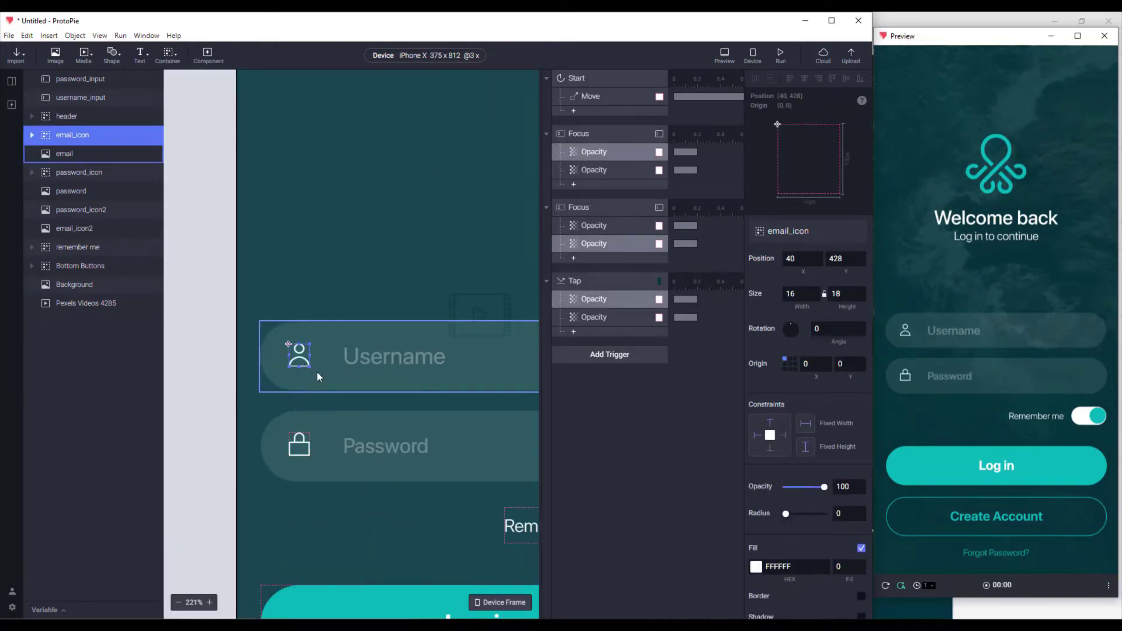
{"action": "left_click", "coordinate": [324, 374], "text": "shift"}
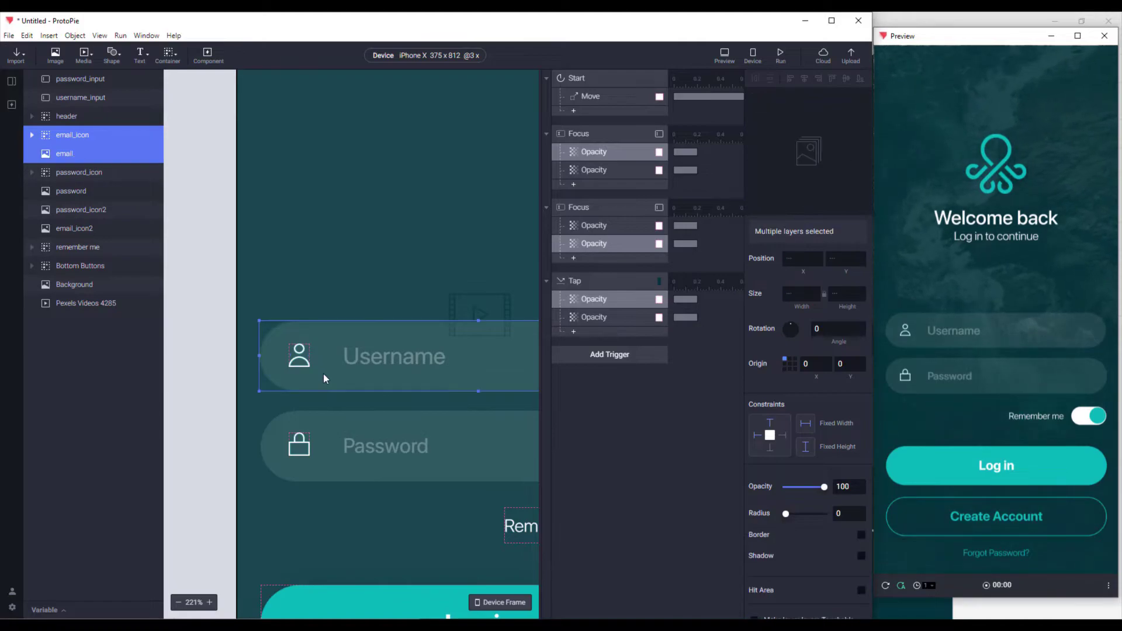
{"action": "left_click", "coordinate": [83, 97], "text": "shift"}
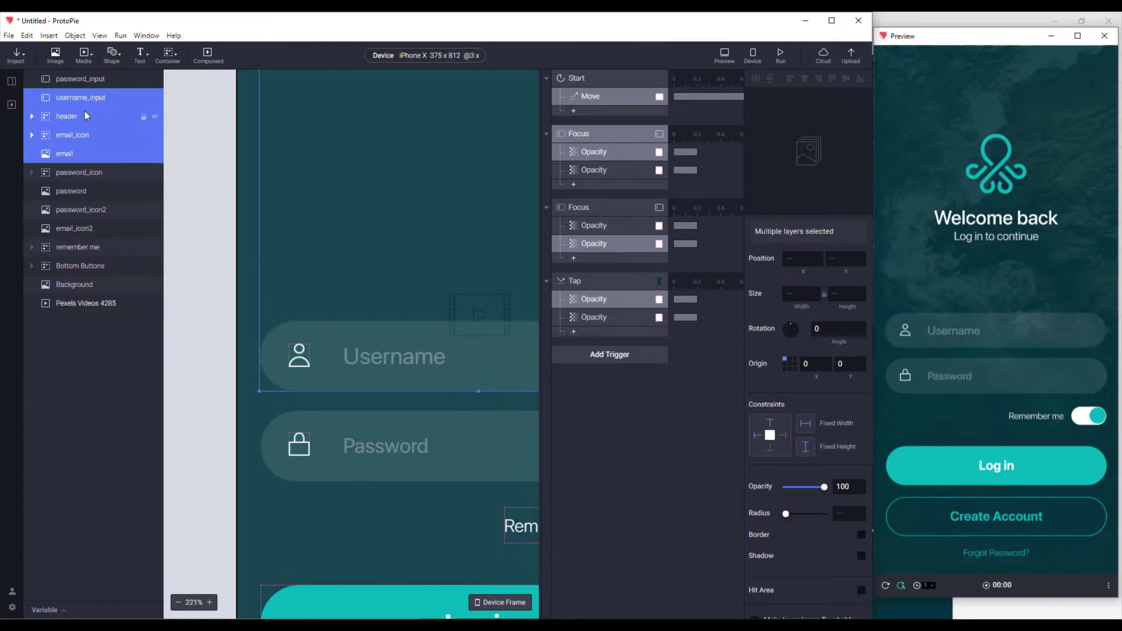
{"action": "left_click", "coordinate": [80, 100]}
{"action": "left_click", "coordinate": [79, 134], "text": "ctrl"}
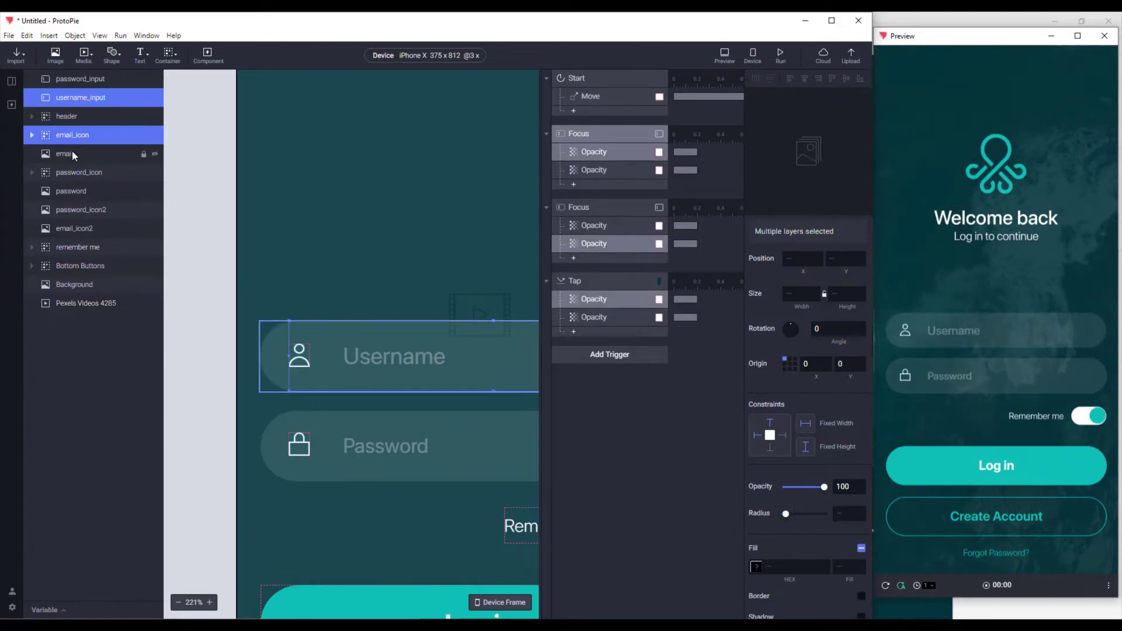
{"action": "left_click", "coordinate": [72, 154], "text": "ctrl"}
{"action": "left_click_drag", "start_coordinate": [430, 359], "coordinate": [274, 349]}
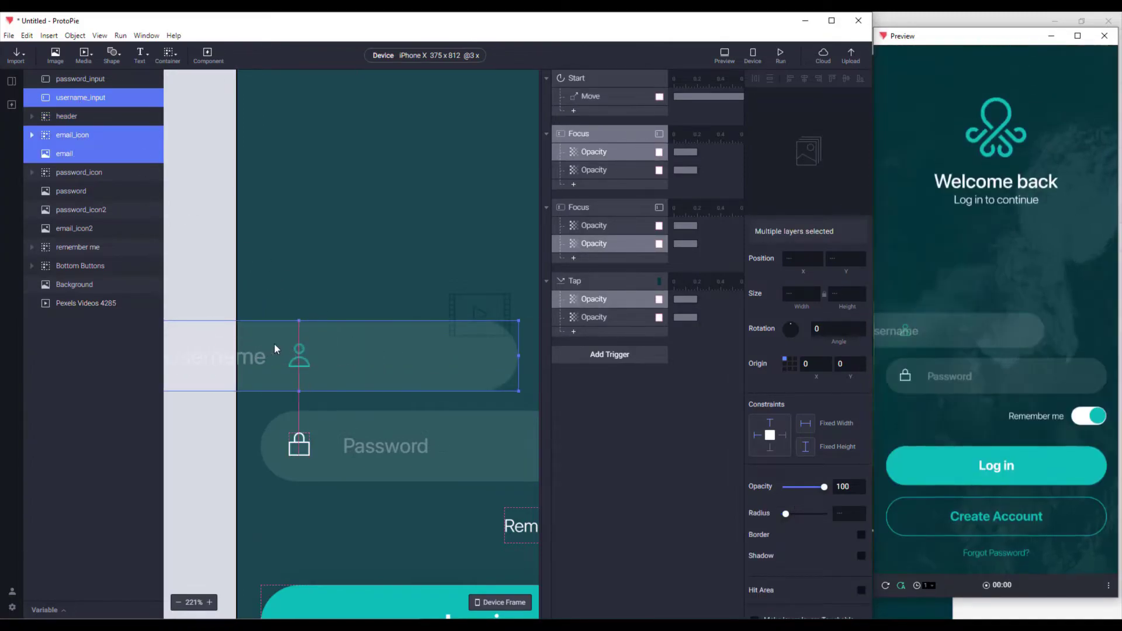
{"action": "key", "text": "ctrl+z"}
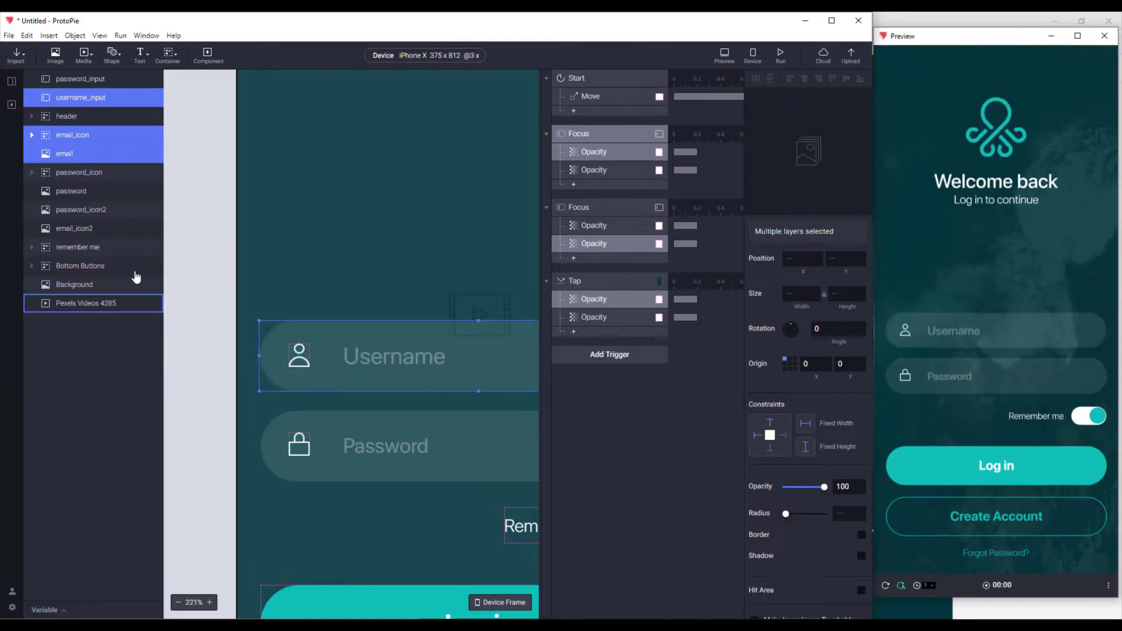
Add email_icon2 to the selected Username layers, check the selection with a trial move towards the artboard's left edge, and undo that move.
{"action": "left_click", "coordinate": [82, 230], "text": "ctrl"}
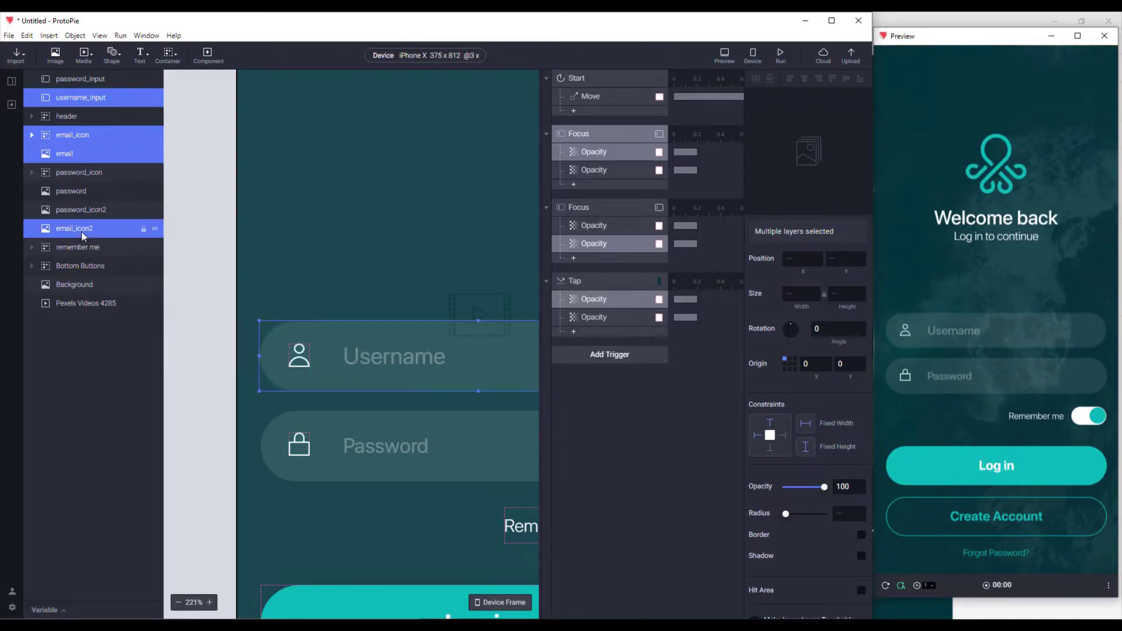
{"action": "left_click_drag", "start_coordinate": [434, 361], "coordinate": [100, 323]}
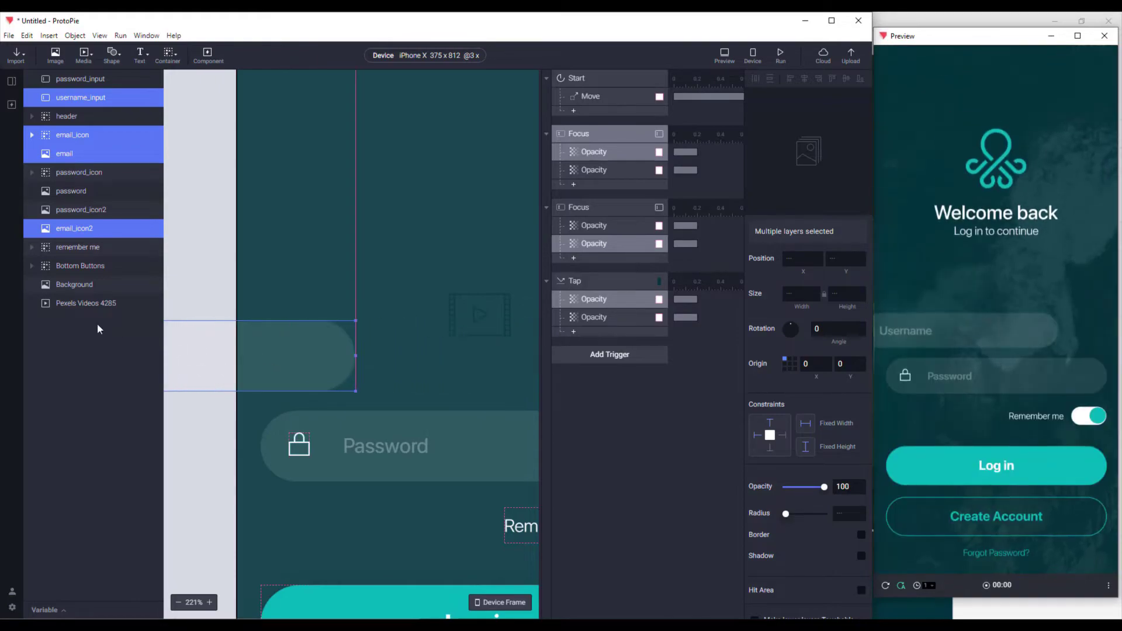
{"action": "key", "text": "ctrl+z"}
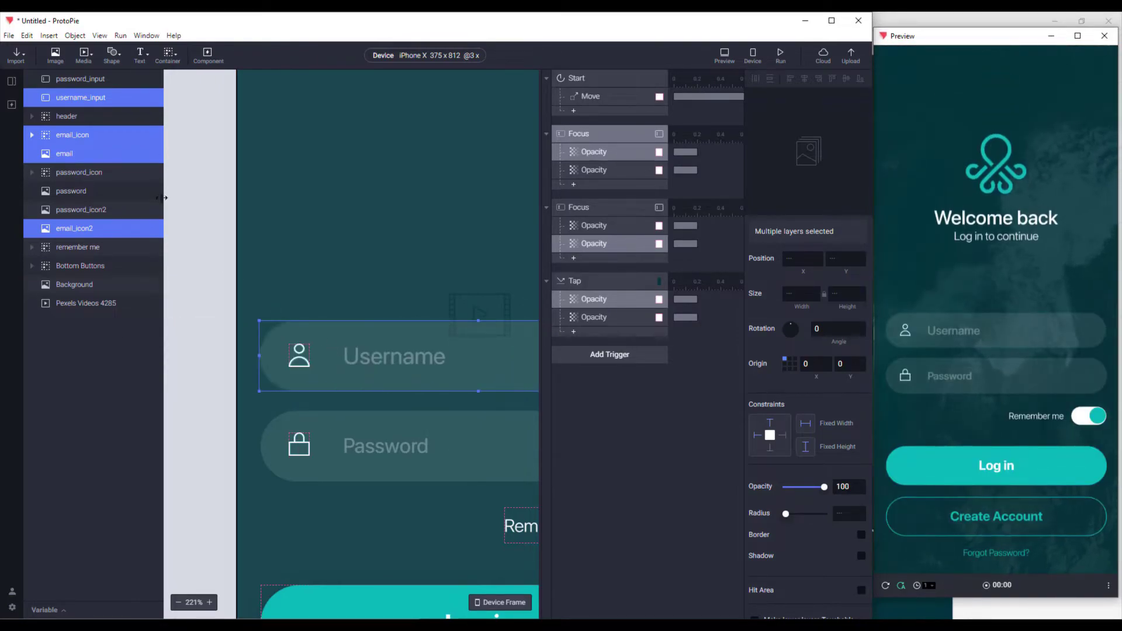
Group the selected Username layers into a container and rename it Username Container.
{"action": "key", "text": "ctrl+g"}
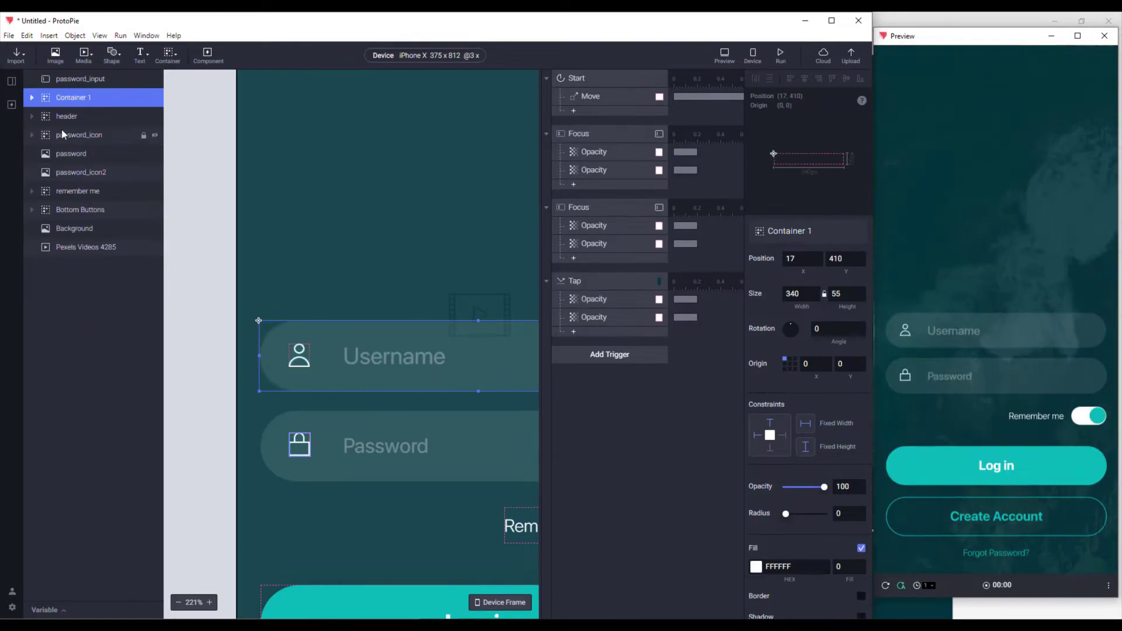
{"action": "double_click", "coordinate": [75, 100]}
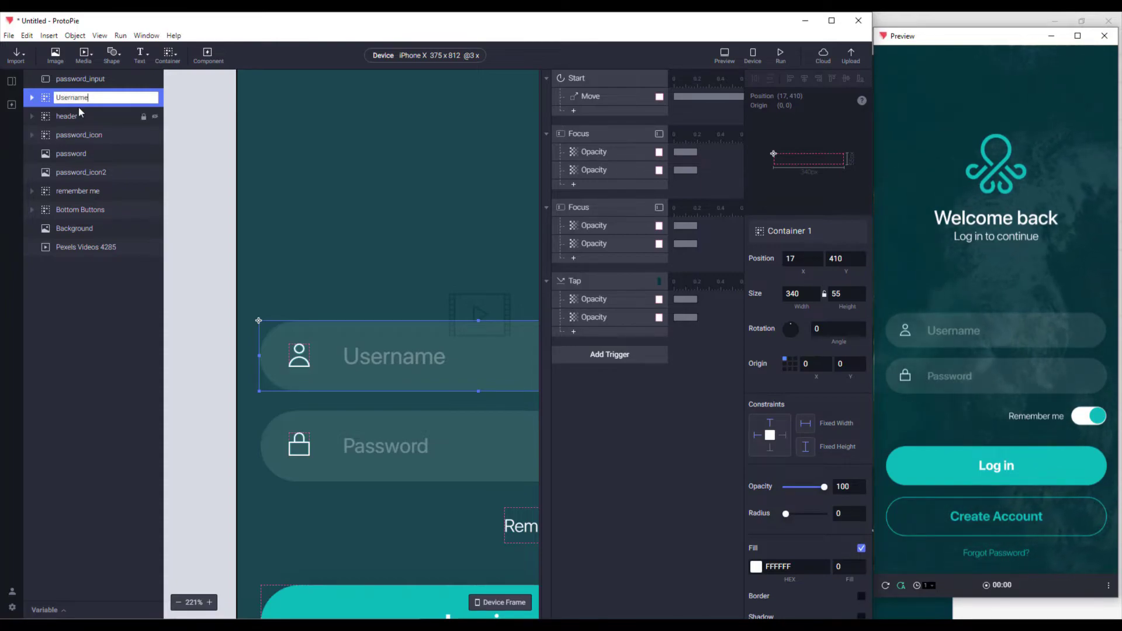
{"action": "type", "text": "Username"}
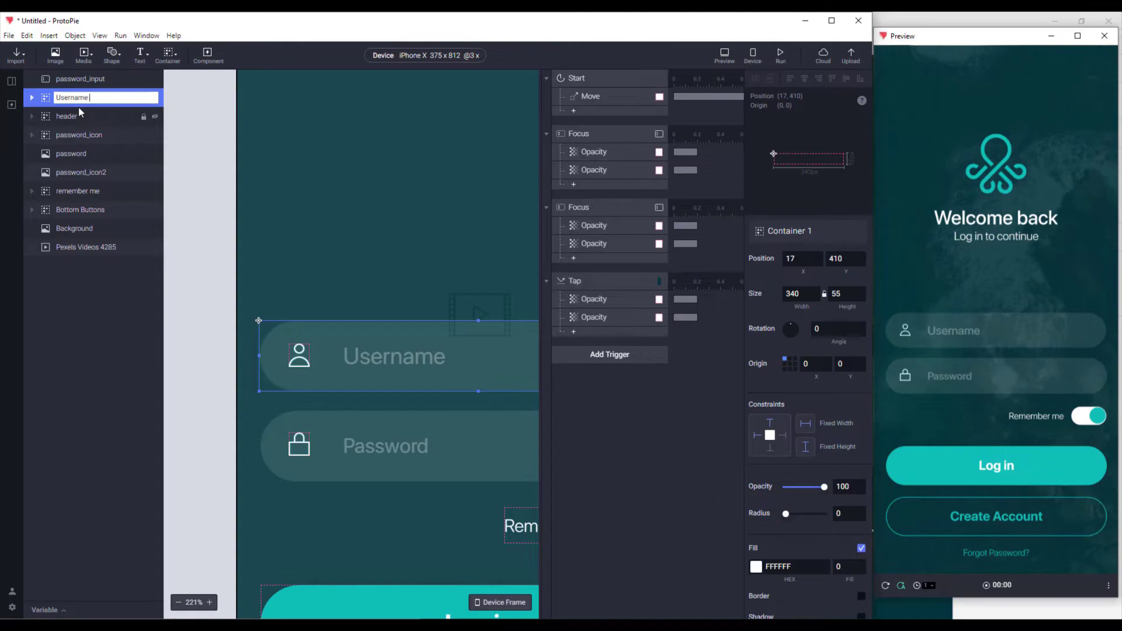
{"action": "type", "text": " Containe"}
{"action": "type", "text": "r"}
{"action": "key", "text": "Return"}
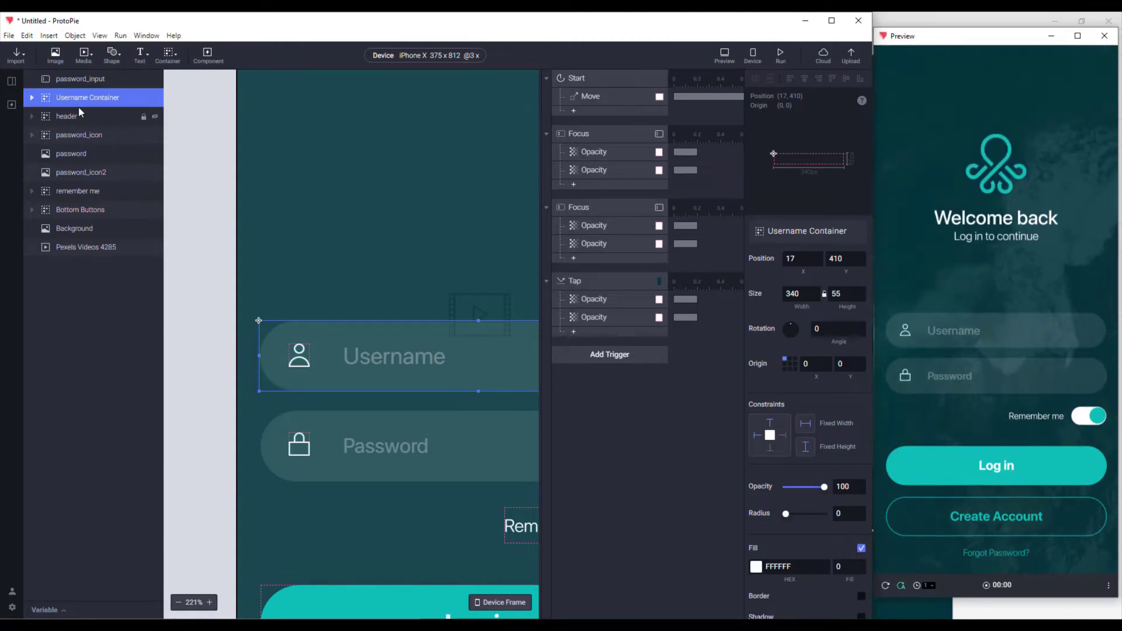
Group password_icon, password, password_icon2 and password_input into a container and rename it Password Container.
{"action": "left_click", "coordinate": [293, 443]}
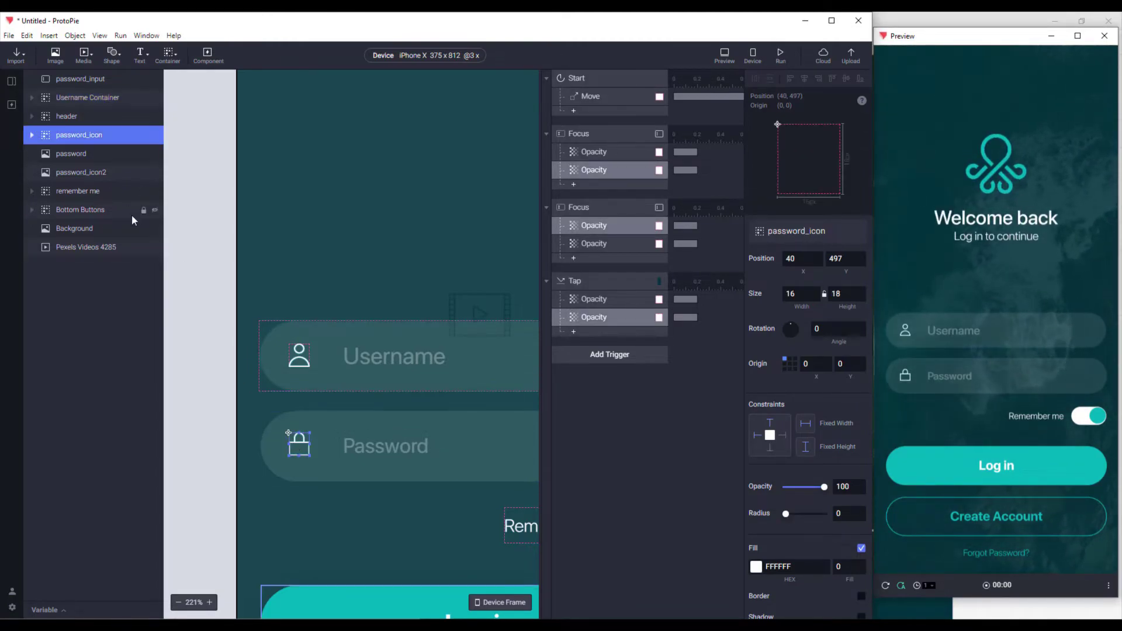
{"action": "left_click", "coordinate": [88, 174], "text": "ctrl"}
{"action": "left_click", "coordinate": [81, 155], "text": "ctrl"}
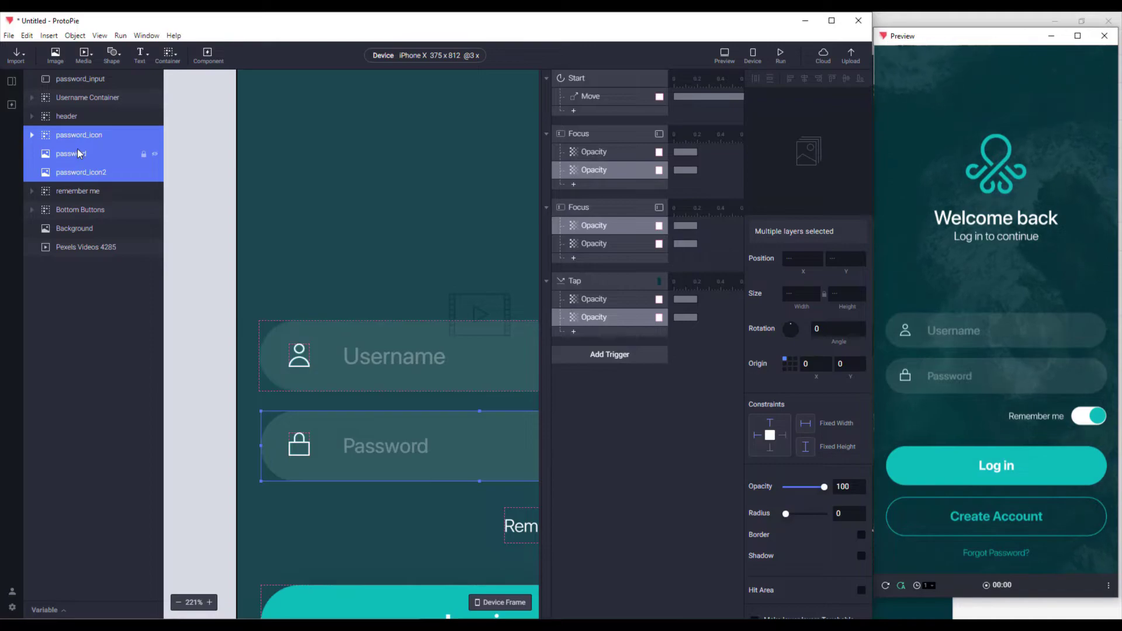
{"action": "left_click", "coordinate": [76, 80], "text": "ctrl"}
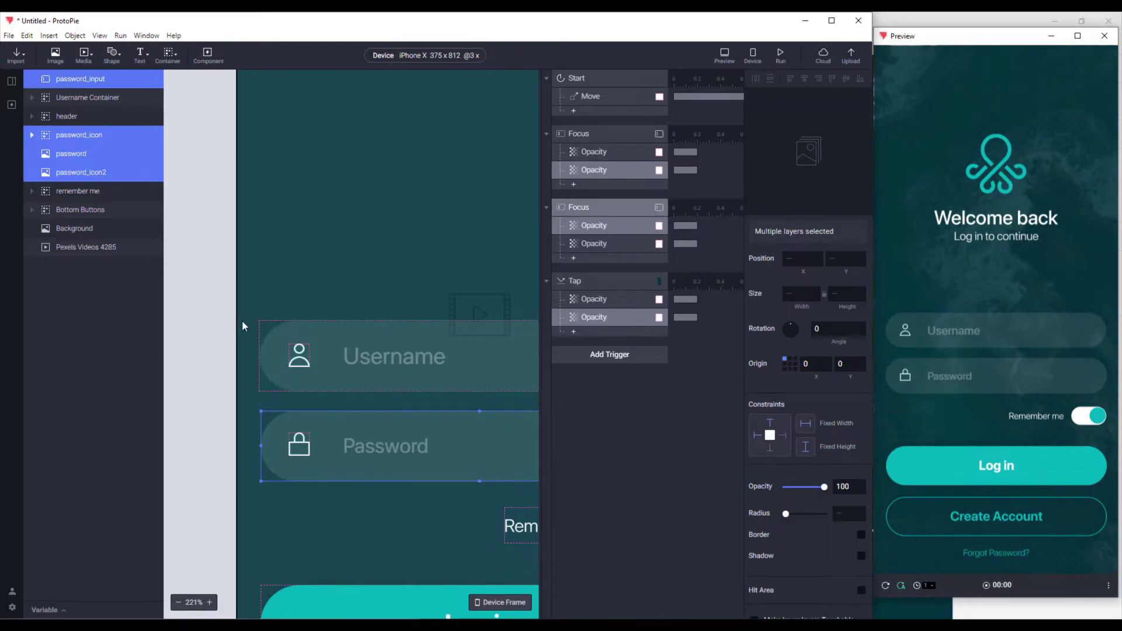
{"action": "left_click_drag", "start_coordinate": [456, 456], "coordinate": [280, 404]}
{"action": "key", "text": "ctrl+alt+g"}
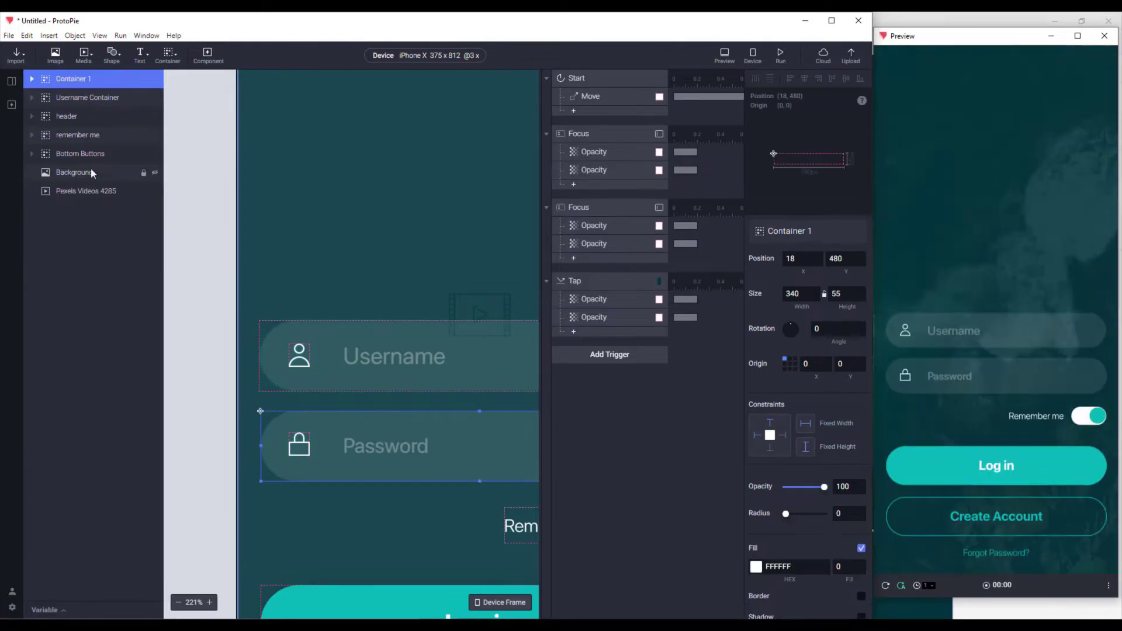
{"action": "double_click", "coordinate": [71, 79]}
{"action": "type", "text": "Password Contai"}
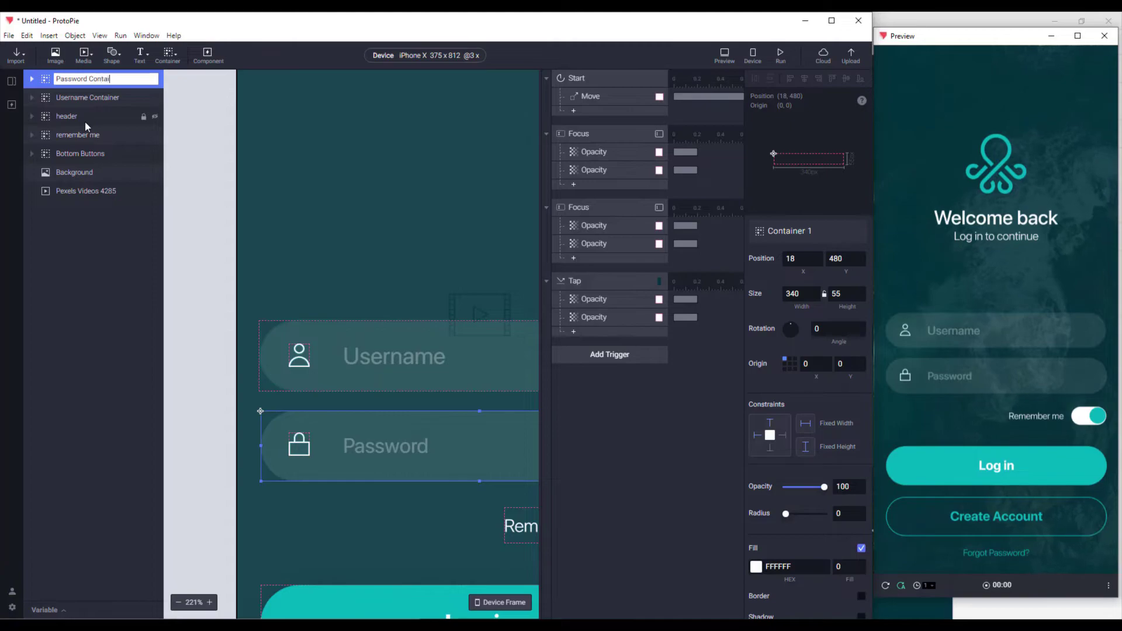
{"action": "type", "text": "ner"}
{"action": "key", "text": "Return"}
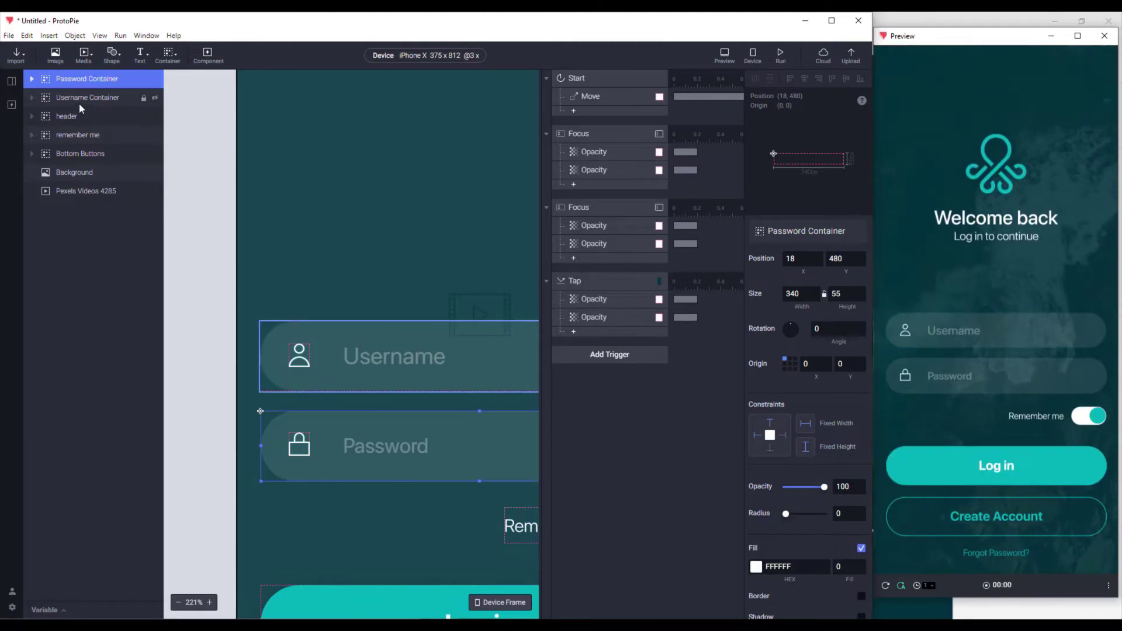
Reorder the layers so header is topmost, followed by Username Container and Password Container.
{"action": "left_click_drag", "start_coordinate": [76, 114], "coordinate": [69, 72]}
{"action": "left_click", "coordinate": [83, 101]}
{"action": "mouse_move", "coordinate": [82, 111]}
{"action": "left_mouse_down"}
{"action": "mouse_move", "coordinate": [82, 121]}
{"action": "mouse_move", "coordinate": [83, 92]}
{"action": "left_mouse_up"}
{"action": "left_click", "coordinate": [79, 117]}
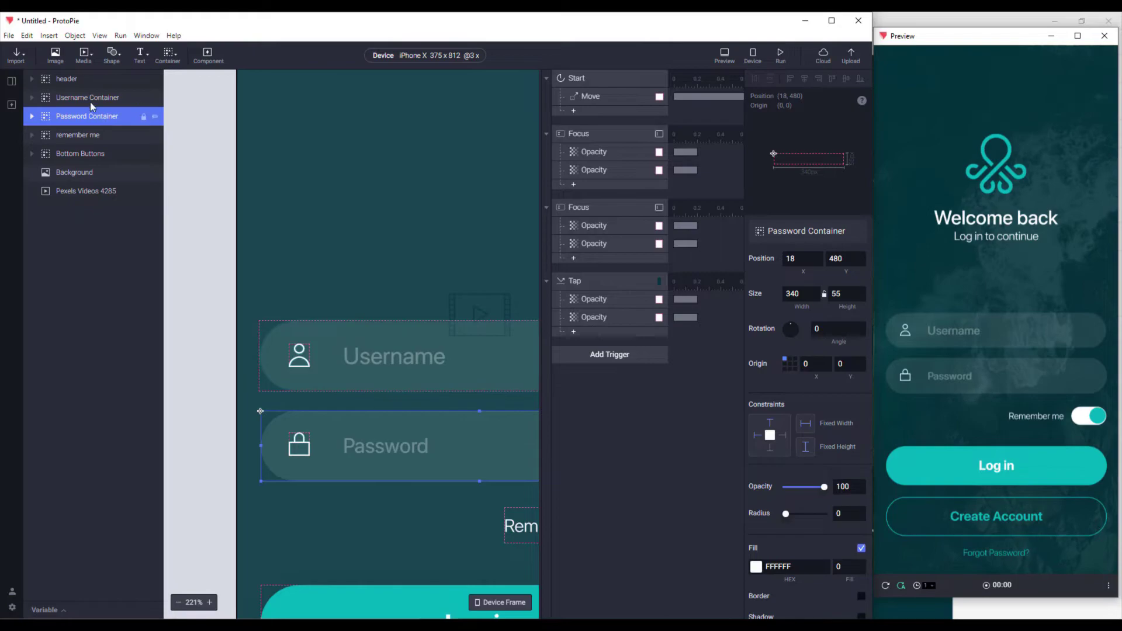
Move the Username Container horizontally off the artboard's left side to X -358.
{"action": "left_click", "coordinate": [86, 99]}
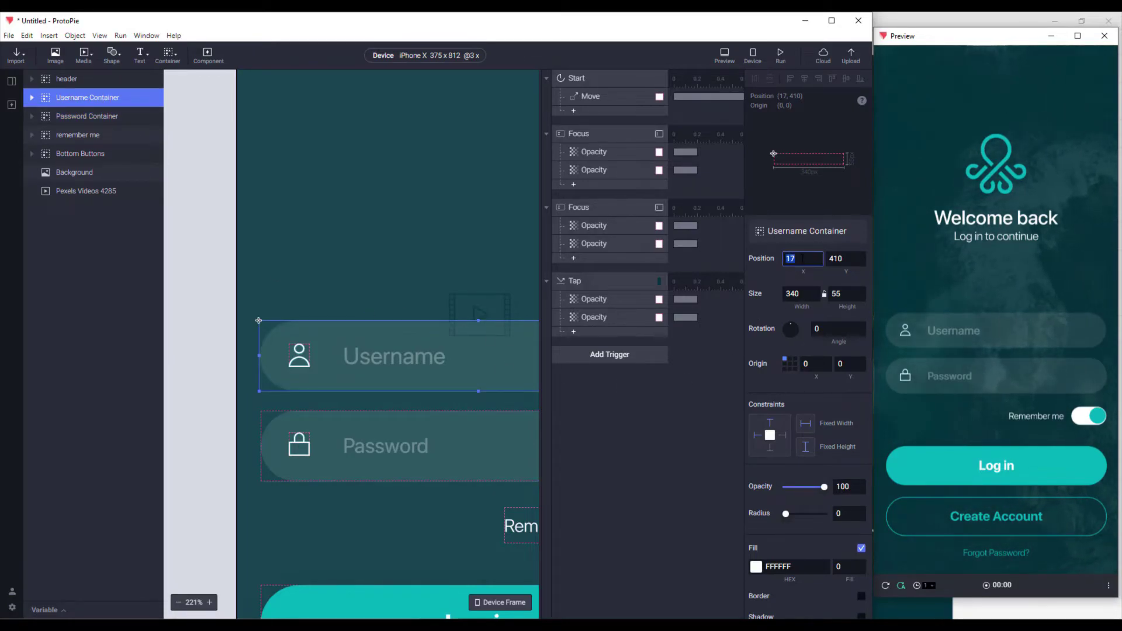
{"action": "scroll", "coordinate": [384, 311], "scroll_direction": "down", "scroll_amount": 3}
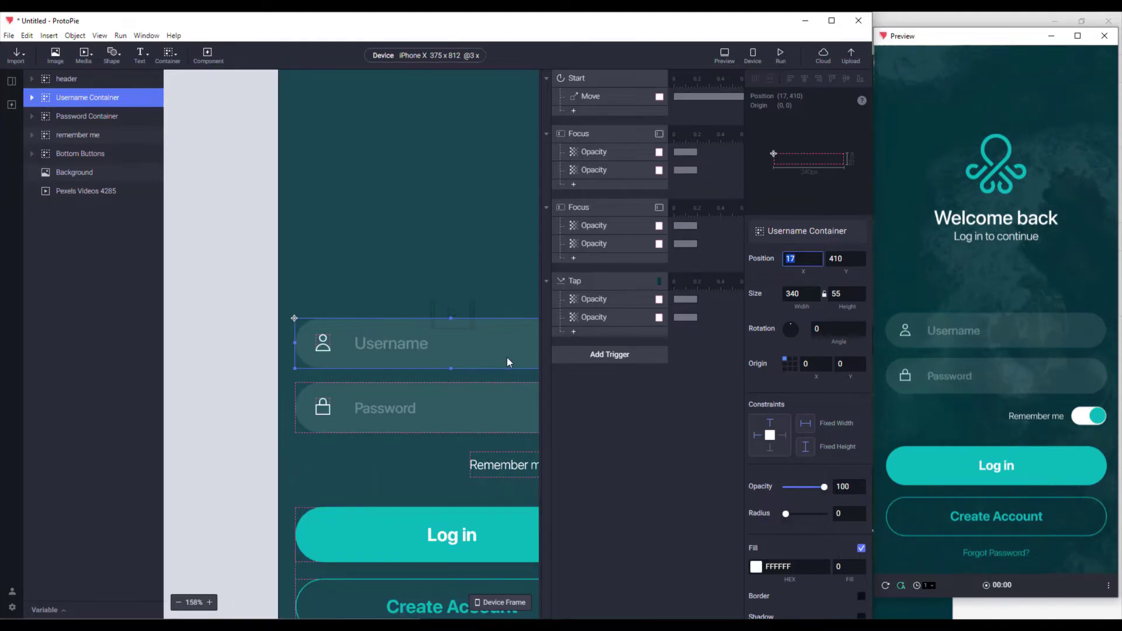
{"action": "left_click_drag", "start_coordinate": [514, 345], "coordinate": [164, 345]}
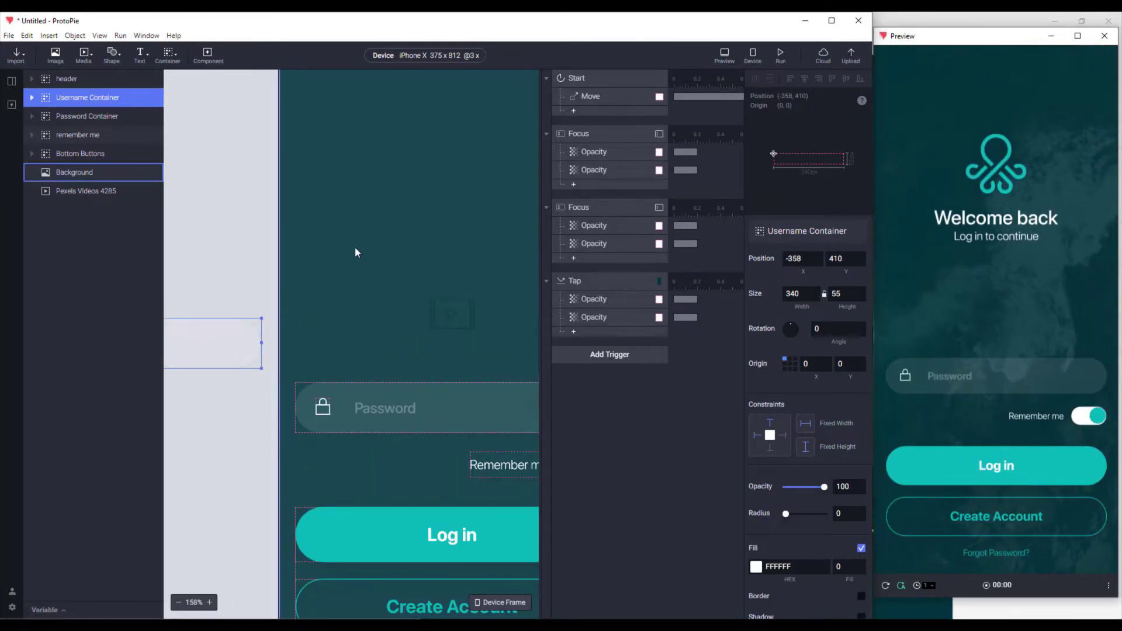
Add a Move response to the Start trigger that brings the Username Container to X 17 with a duration of 0.6.
{"action": "left_click", "coordinate": [575, 112]}
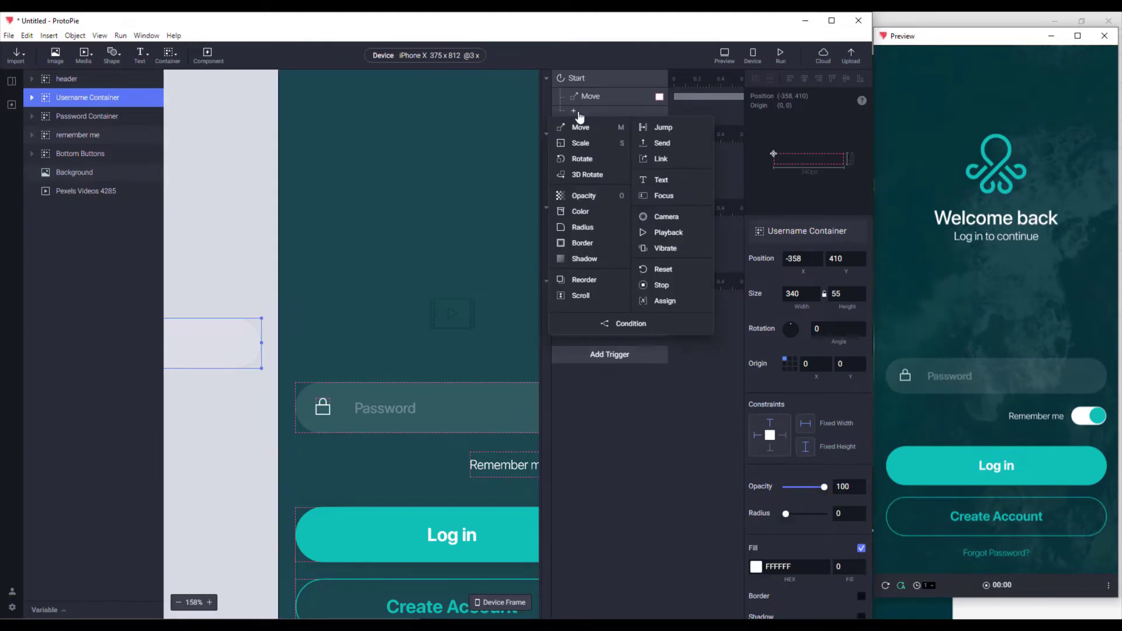
{"action": "left_click", "coordinate": [584, 130]}
{"action": "left_click", "coordinate": [802, 301]}
{"action": "key", "text": "Return"}
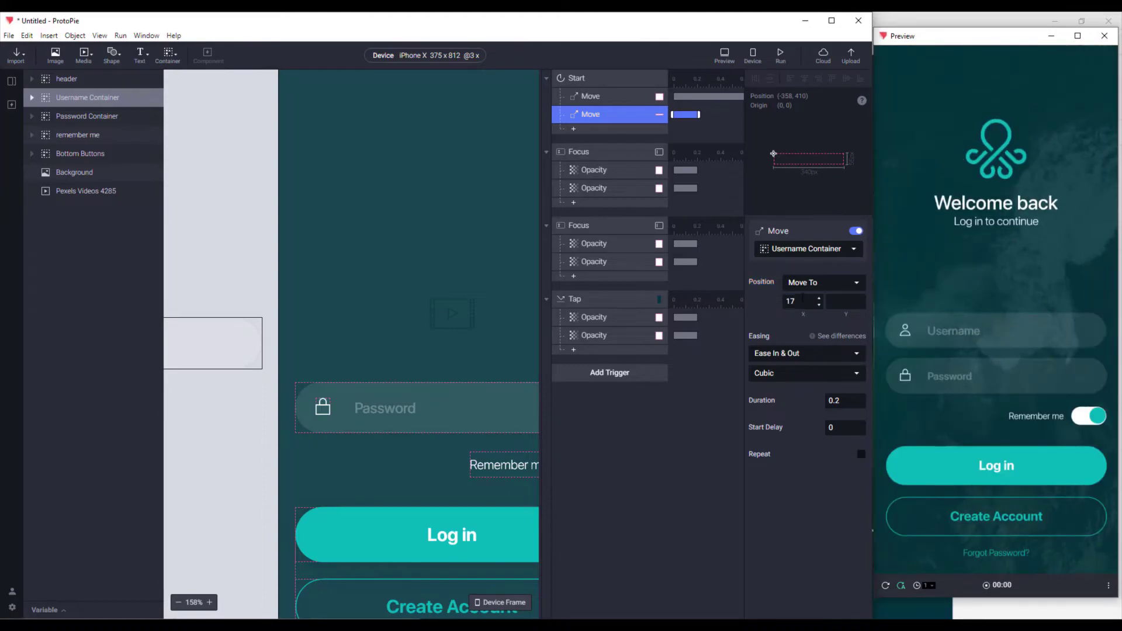
{"action": "type", "text": "0.6"}
{"action": "key", "text": "Return"}
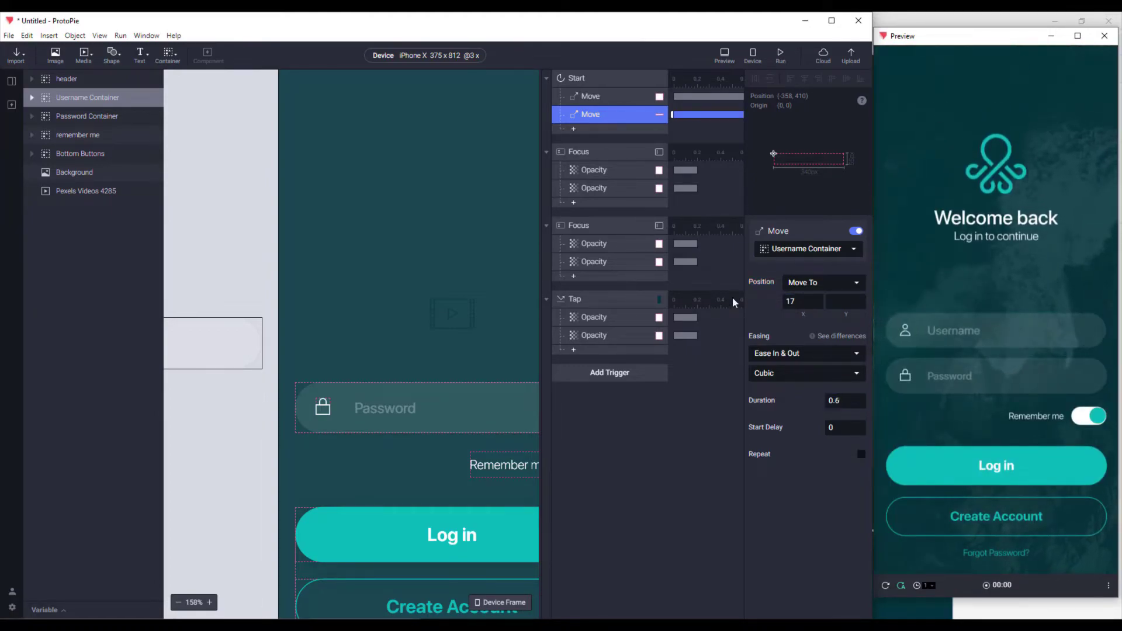
Match the Username Container move's easing to the header's move by setting it to Quart, and replay the preview.
{"action": "left_click", "coordinate": [599, 96]}
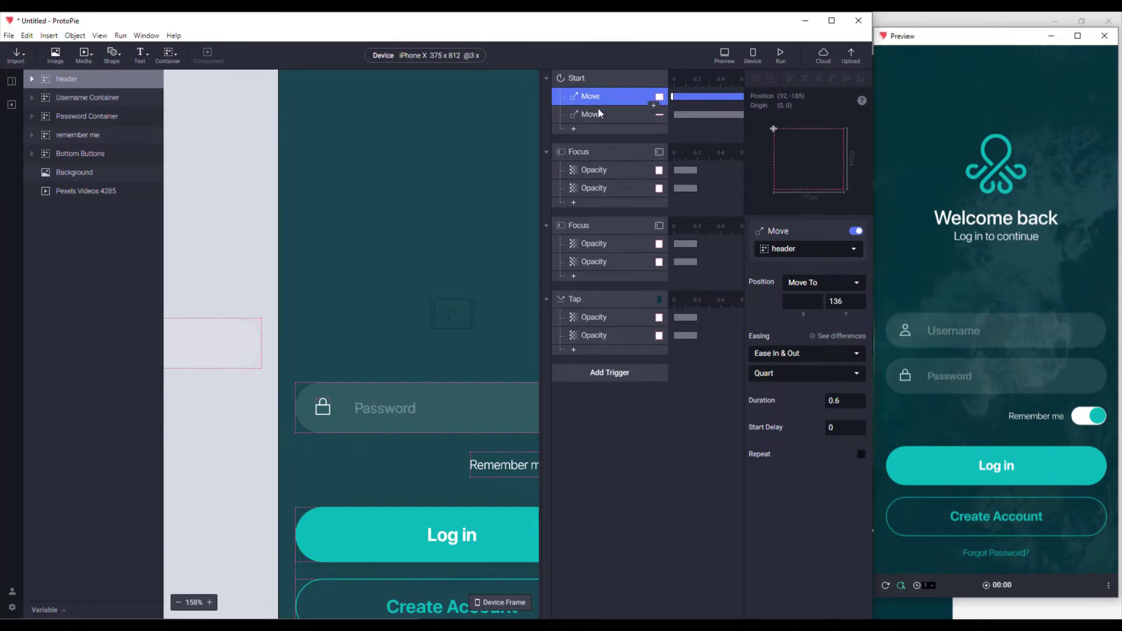
{"action": "left_click", "coordinate": [598, 111]}
{"action": "left_click", "coordinate": [777, 374]}
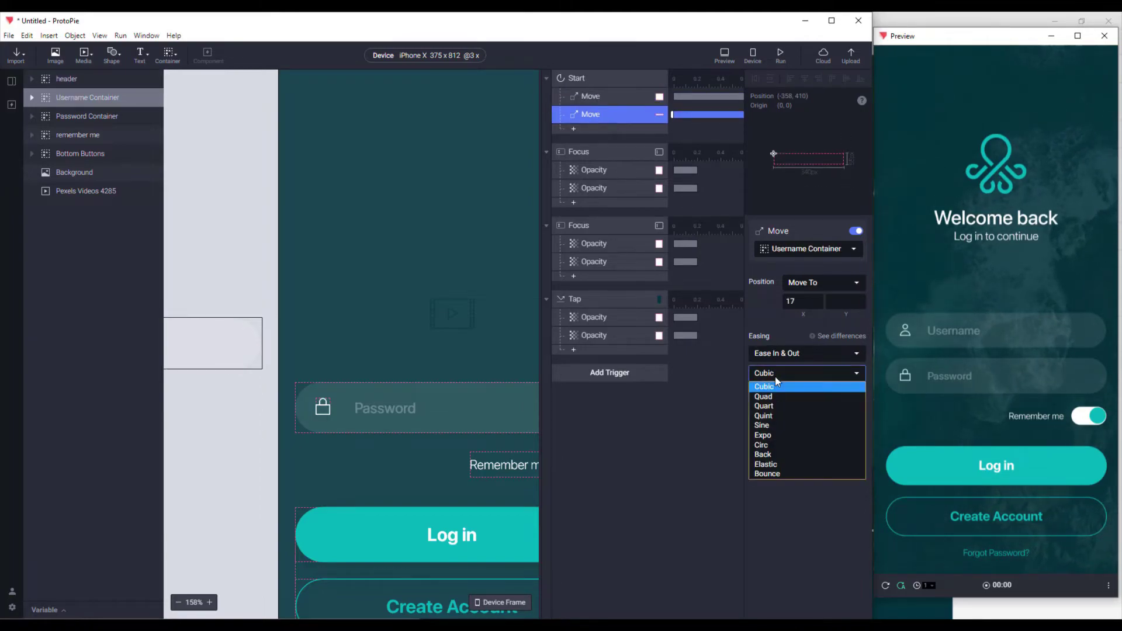
{"action": "left_click", "coordinate": [774, 407]}
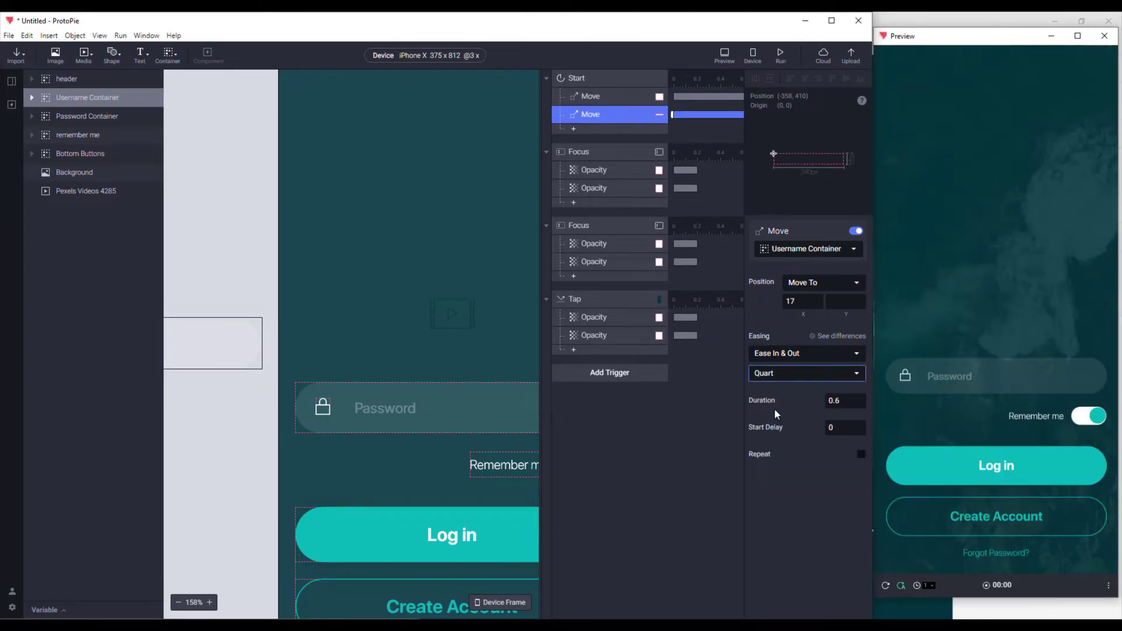
{"action": "left_click", "coordinate": [887, 586]}
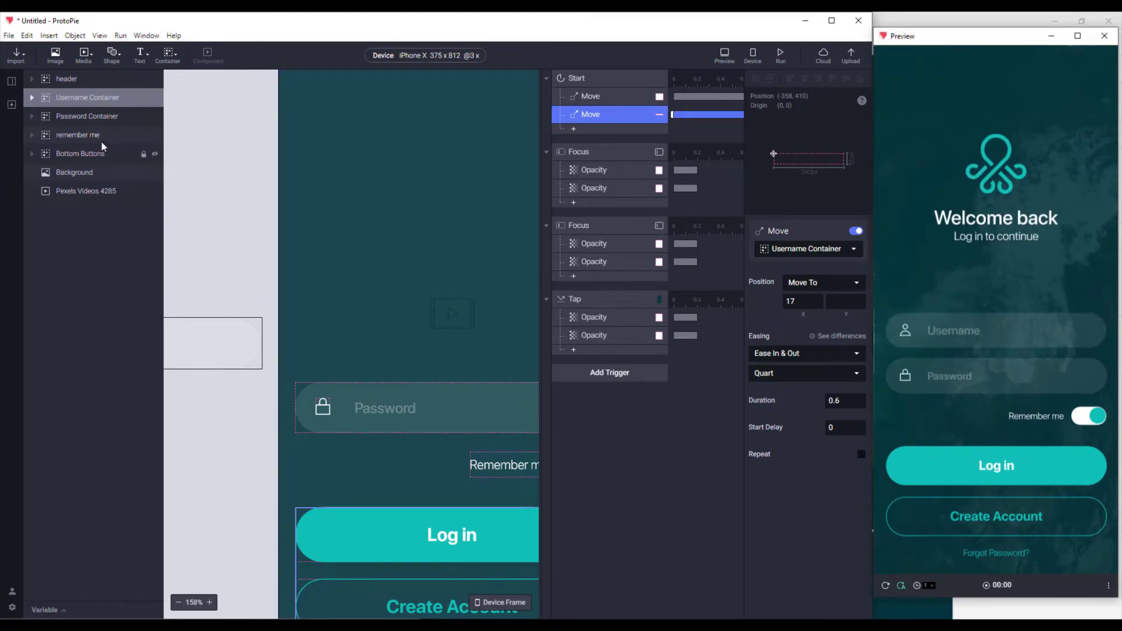
{"action": "left_click", "coordinate": [96, 117]}
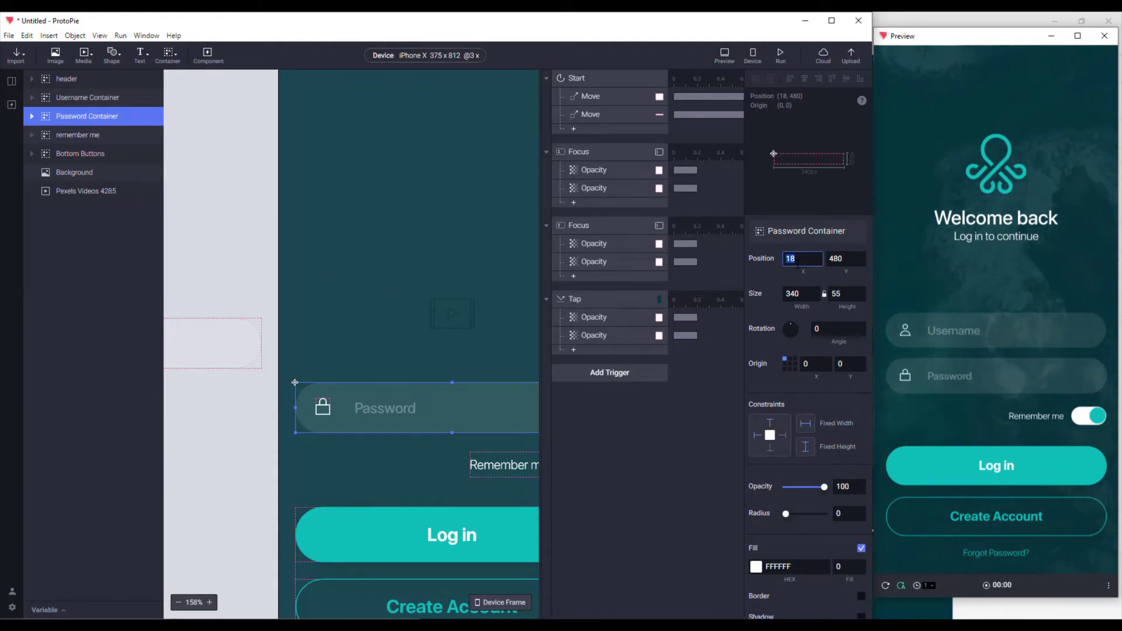
{"action": "scroll", "coordinate": [433, 345], "scroll_direction": "down", "scroll_amount": 3}
{"action": "key", "text": "BackSpace"}
{"action": "left_click", "coordinate": [482, 328]}
{"action": "left_click", "coordinate": [435, 579]}
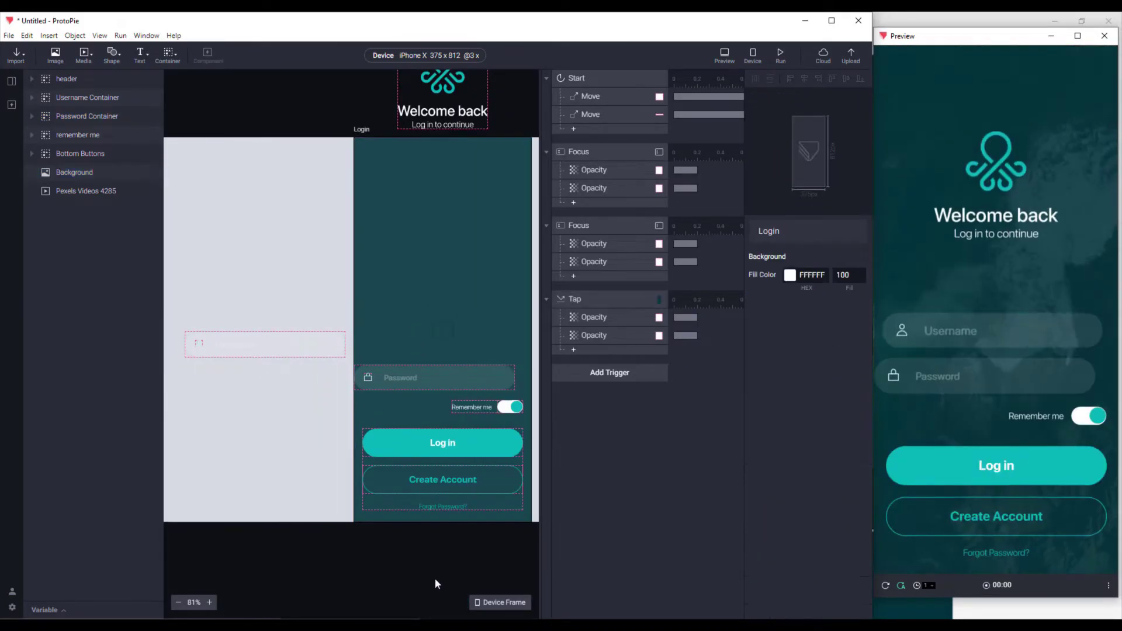
{"action": "key", "text": "ctrl+z"}
Move the Password Container off the artboard's right side to X 396 and add a Start Move response returning it to X 18.
{"action": "left_click", "coordinate": [349, 384]}
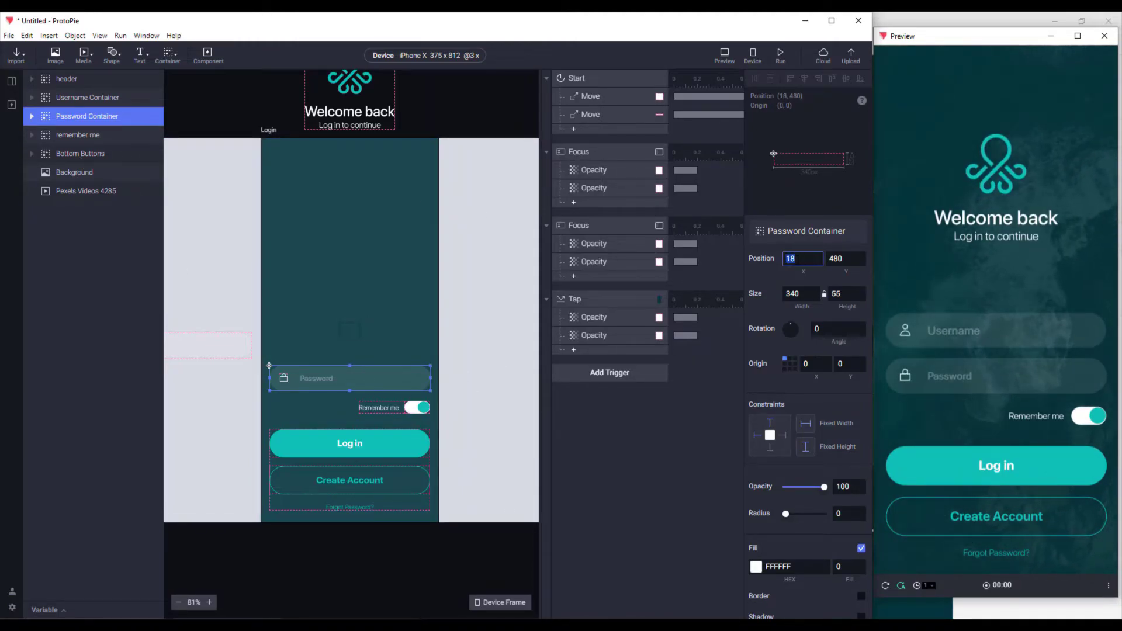
{"action": "left_click_drag", "start_coordinate": [314, 377], "coordinate": [495, 380]}
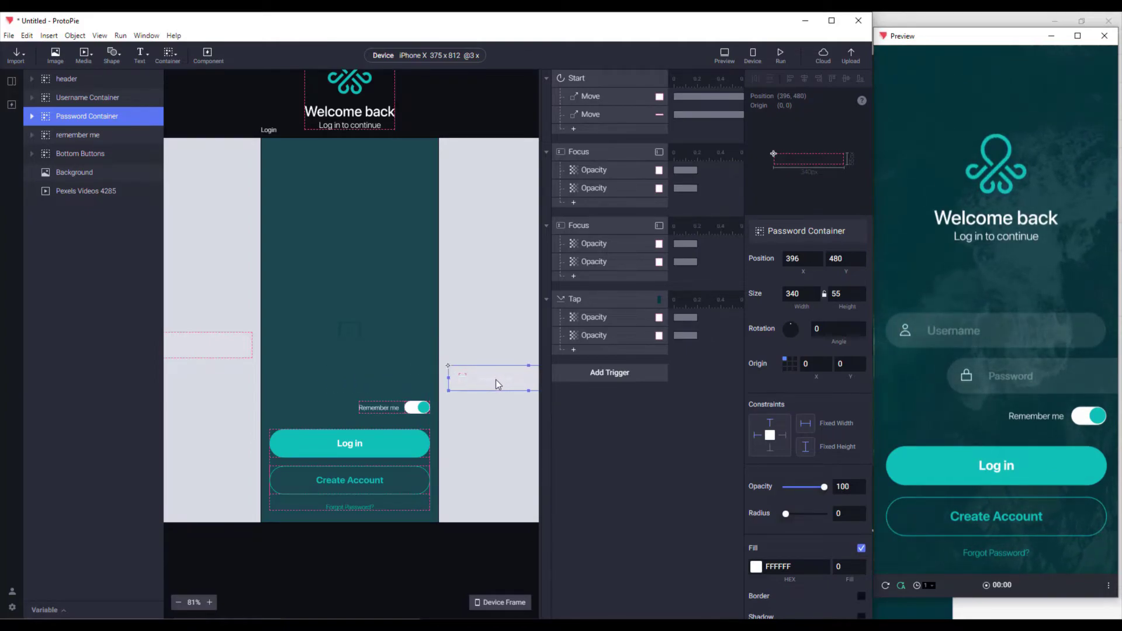
{"action": "left_click", "coordinate": [575, 133]}
{"action": "left_click", "coordinate": [585, 143]}
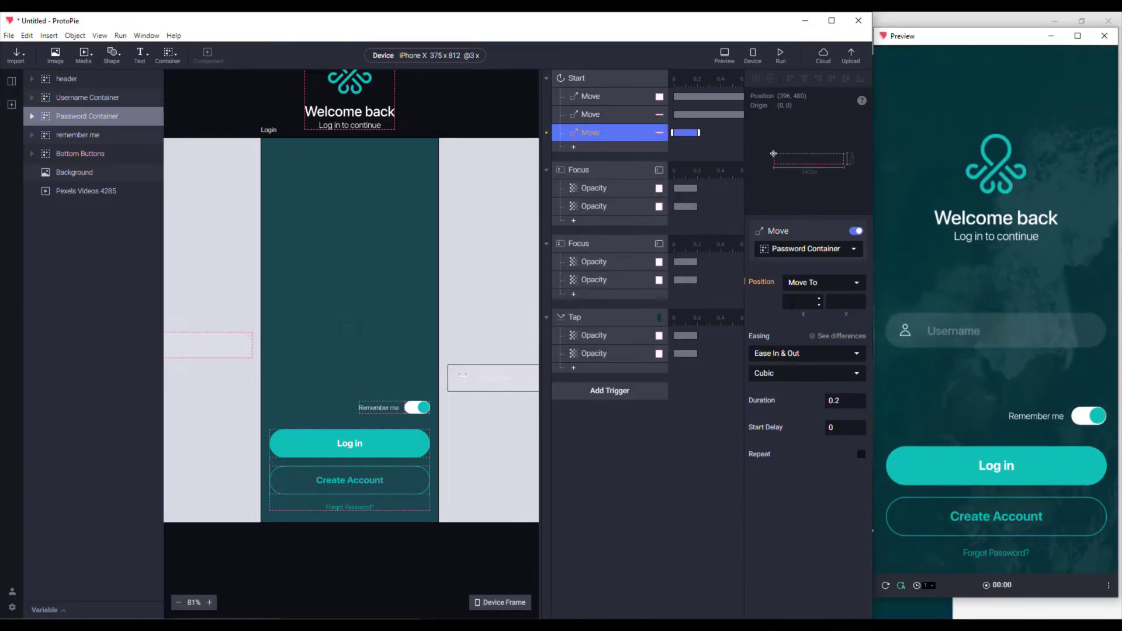
{"action": "type", "text": "18"}
{"action": "key", "text": "Return"}
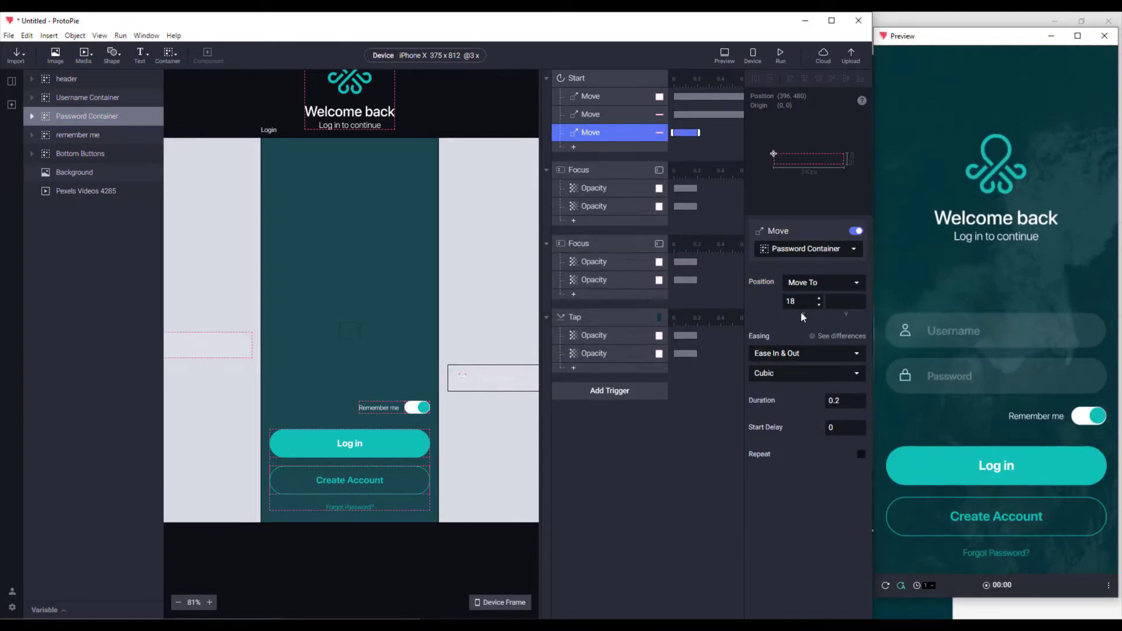
Set the Password Container move's easing to Quart and its duration to 0.6.
{"action": "left_click", "coordinate": [780, 372]}
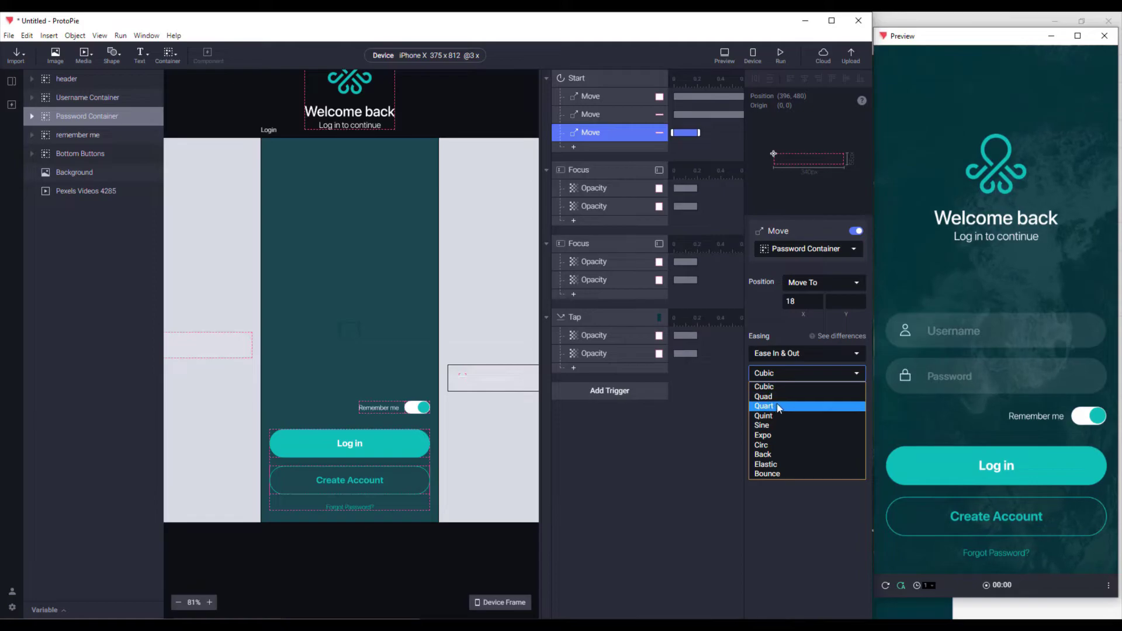
{"action": "left_click", "coordinate": [764, 406]}
{"action": "left_click", "coordinate": [602, 115]}
{"action": "left_click", "coordinate": [605, 134]}
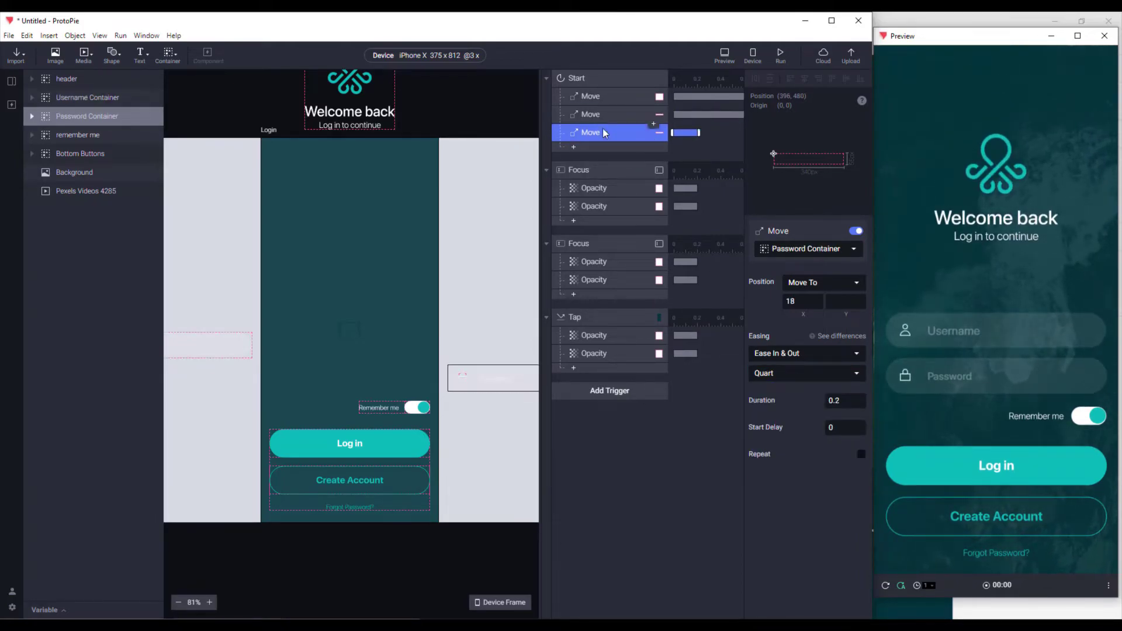
{"action": "left_click", "coordinate": [841, 400]}
{"action": "type", "text": "0.6"}
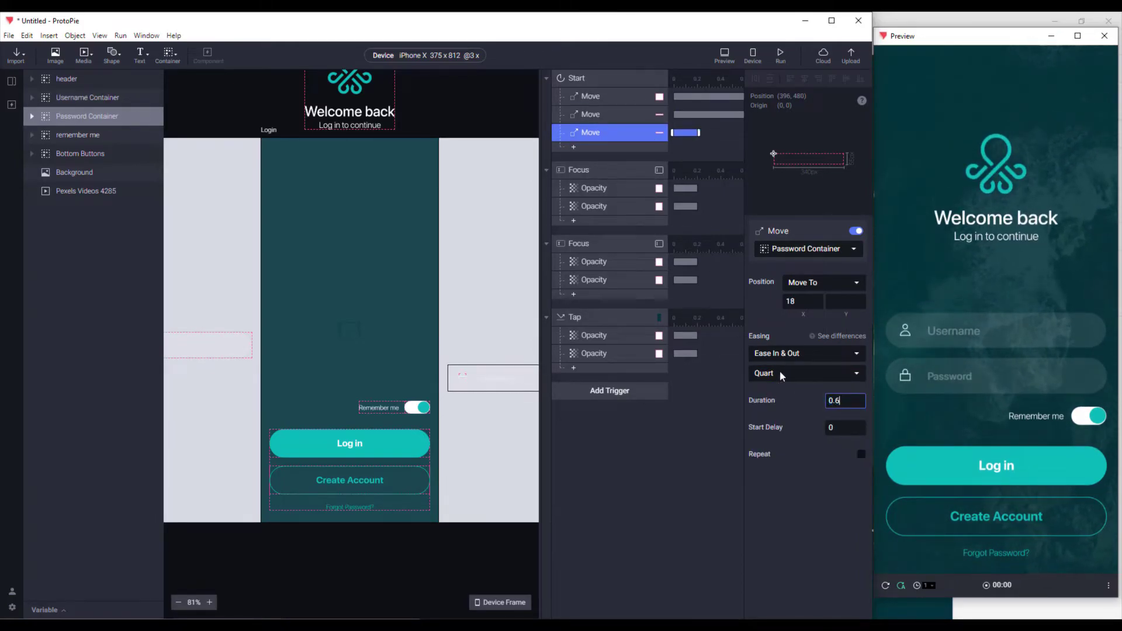
{"action": "key", "text": "Return"}
Replay the preview several times to check how the username and password fields slide in.
{"action": "left_click", "coordinate": [885, 586]}
{"action": "left_click", "coordinate": [884, 589]}
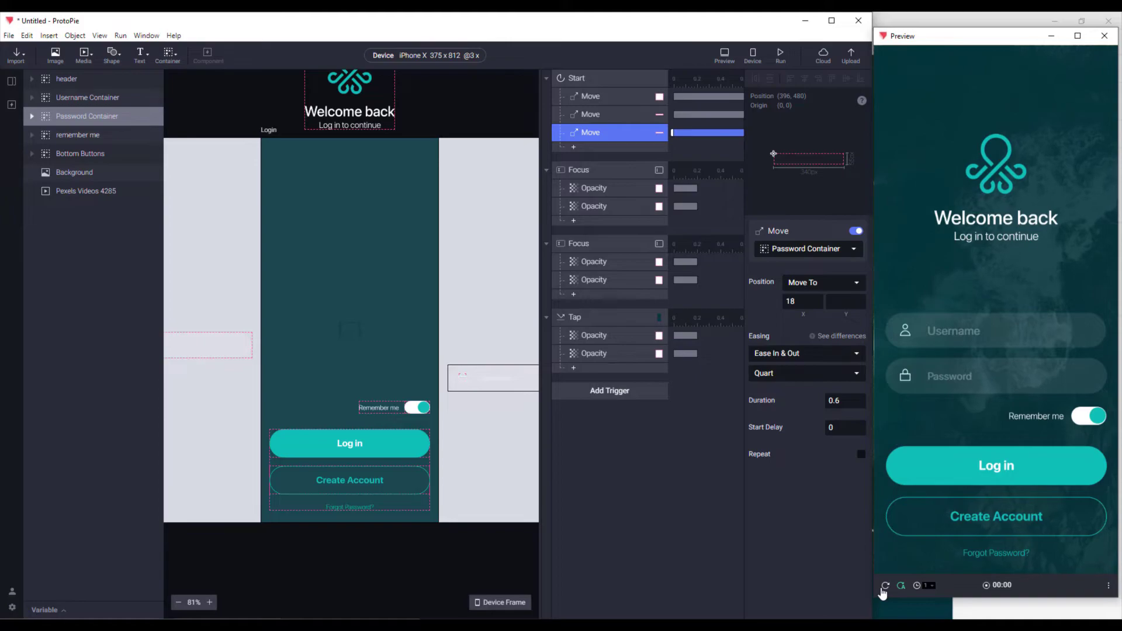
{"action": "left_click", "coordinate": [886, 592]}
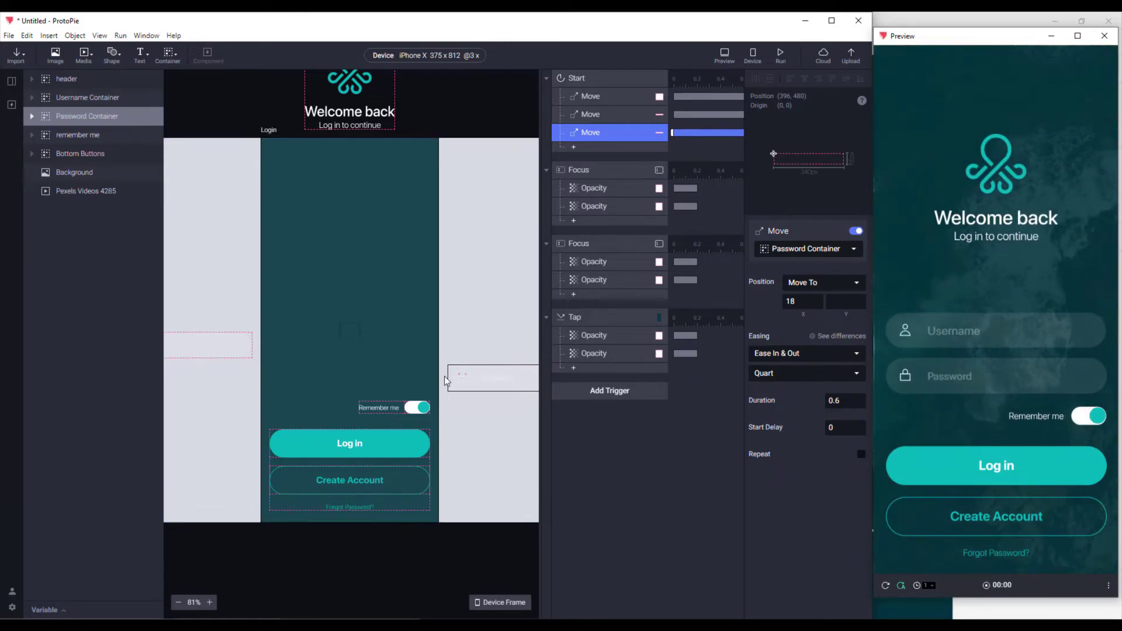
Add an Oval layer above green_toggle inside the remember me toggle container.
{"action": "left_click", "coordinate": [414, 411]}
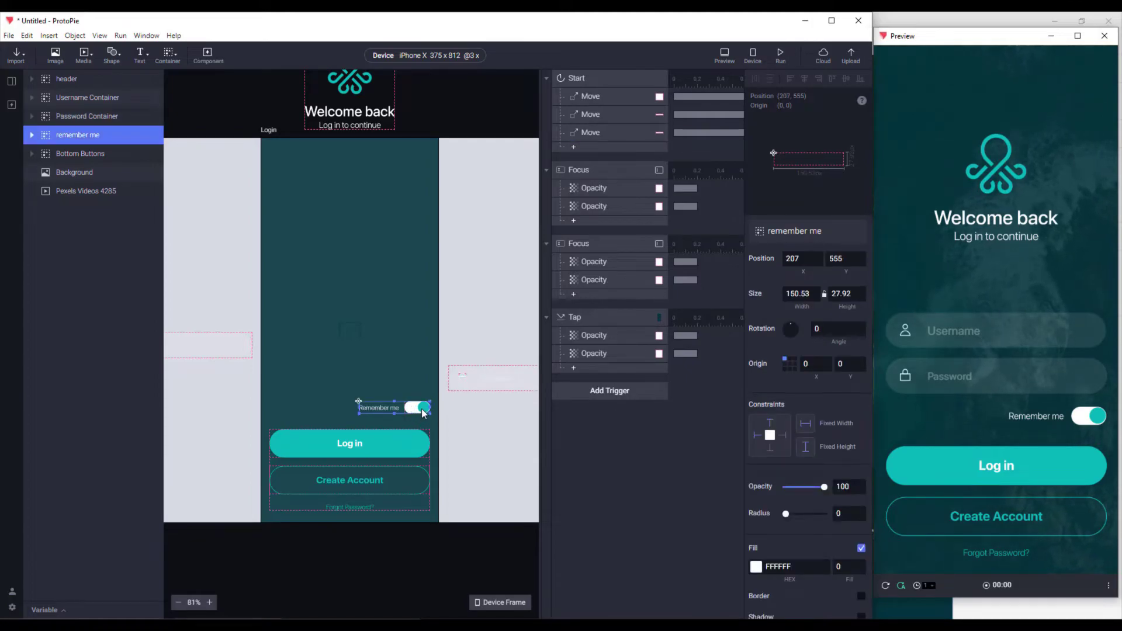
{"action": "scroll", "coordinate": [424, 412], "scroll_direction": "up", "scroll_amount": 8}
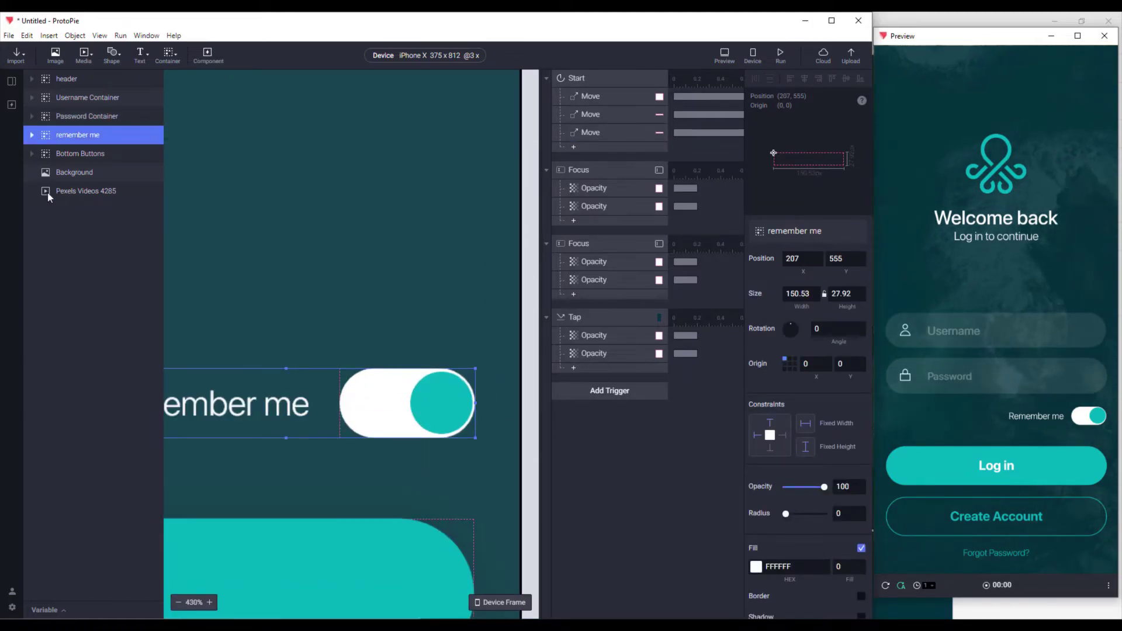
{"action": "left_click", "coordinate": [32, 135]}
{"action": "left_click", "coordinate": [45, 154]}
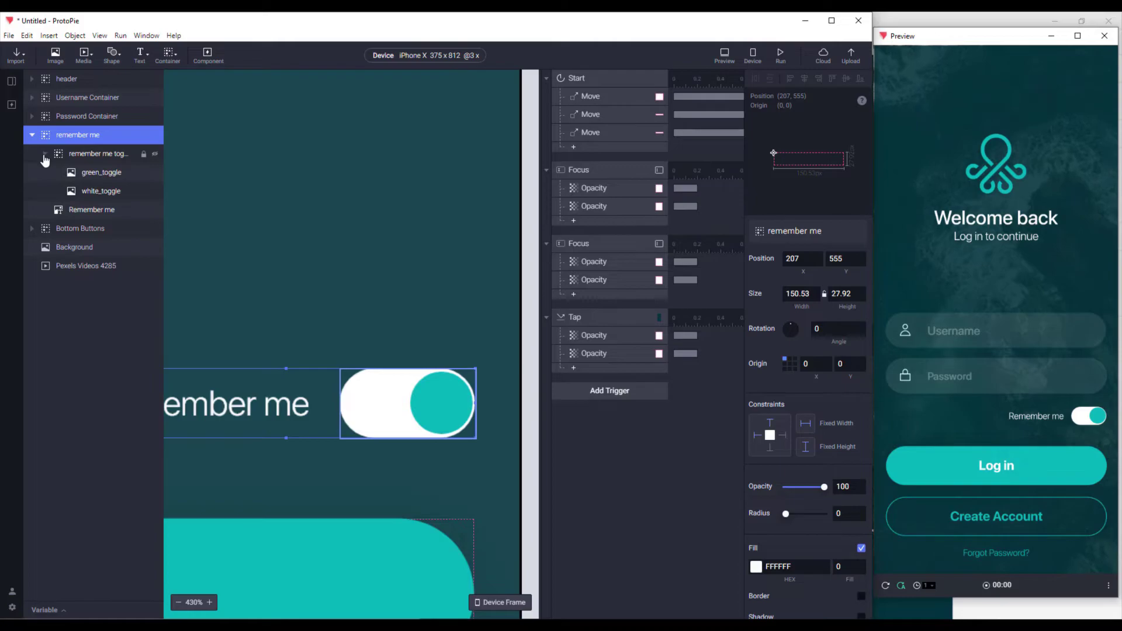
{"action": "left_click", "coordinate": [102, 172]}
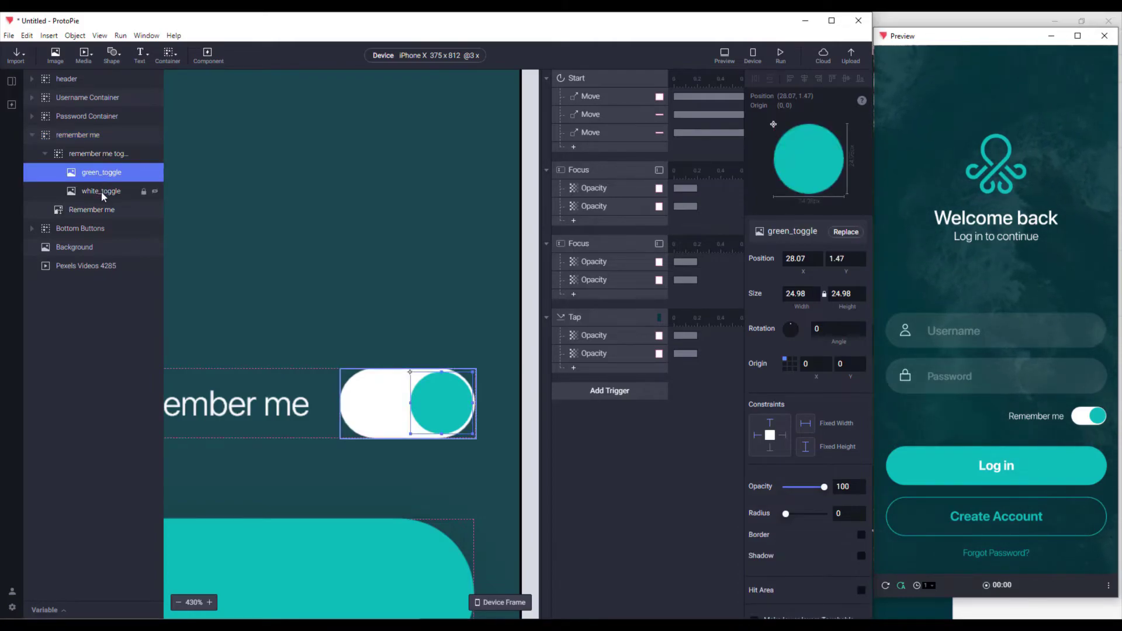
{"action": "left_click", "coordinate": [101, 191]}
{"action": "left_click", "coordinate": [96, 174]}
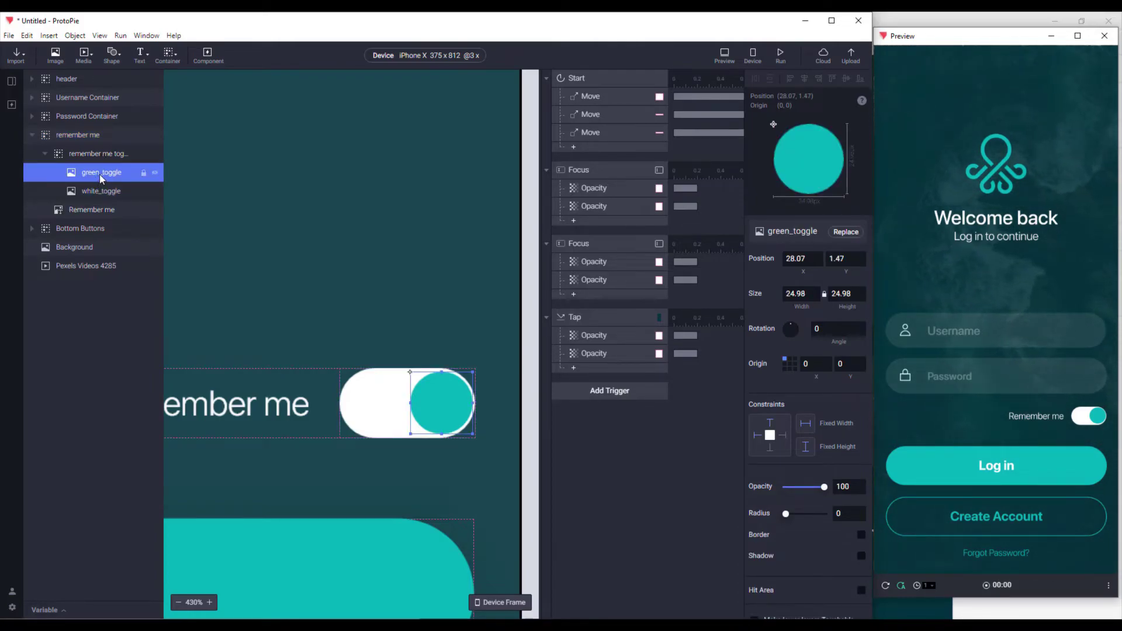
{"action": "right_click", "coordinate": [96, 178]}
{"action": "mouse_move", "coordinate": [143, 231]}
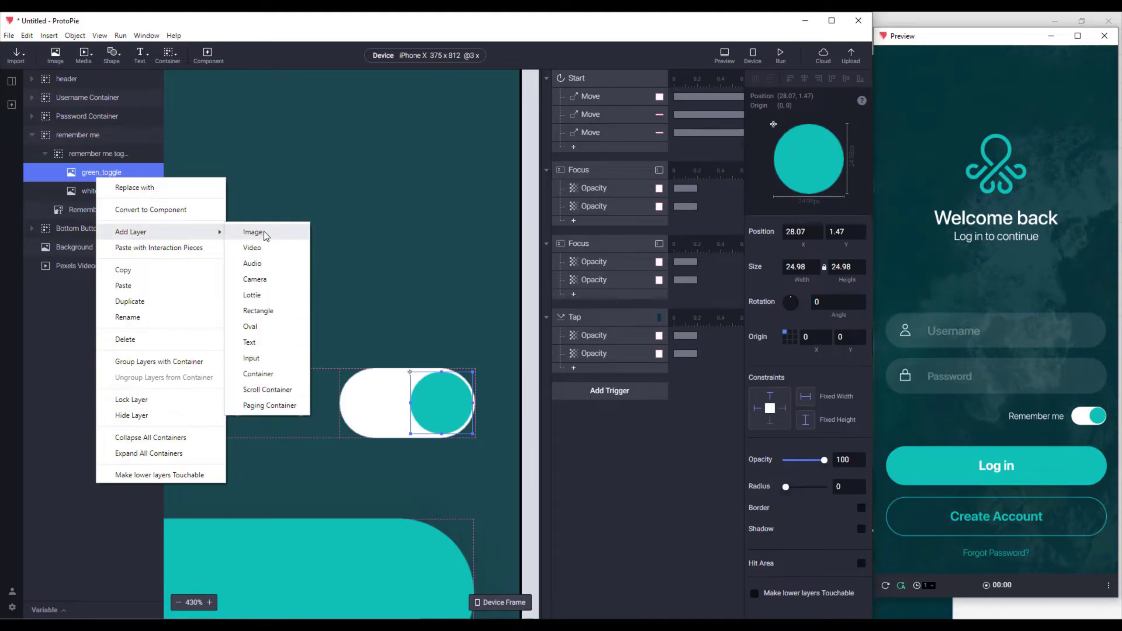
{"action": "left_click", "coordinate": [251, 327]}
Set the new oval's width and height to 24.98 to match green_toggle's size.
{"action": "left_click", "coordinate": [100, 192]}
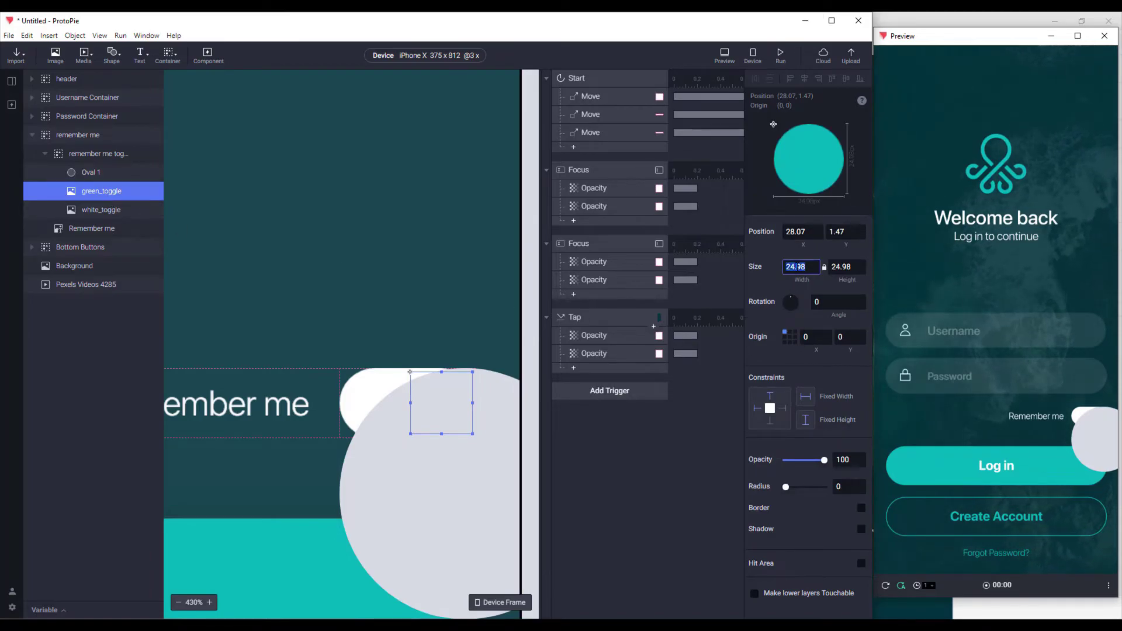
{"action": "left_click", "coordinate": [96, 174]}
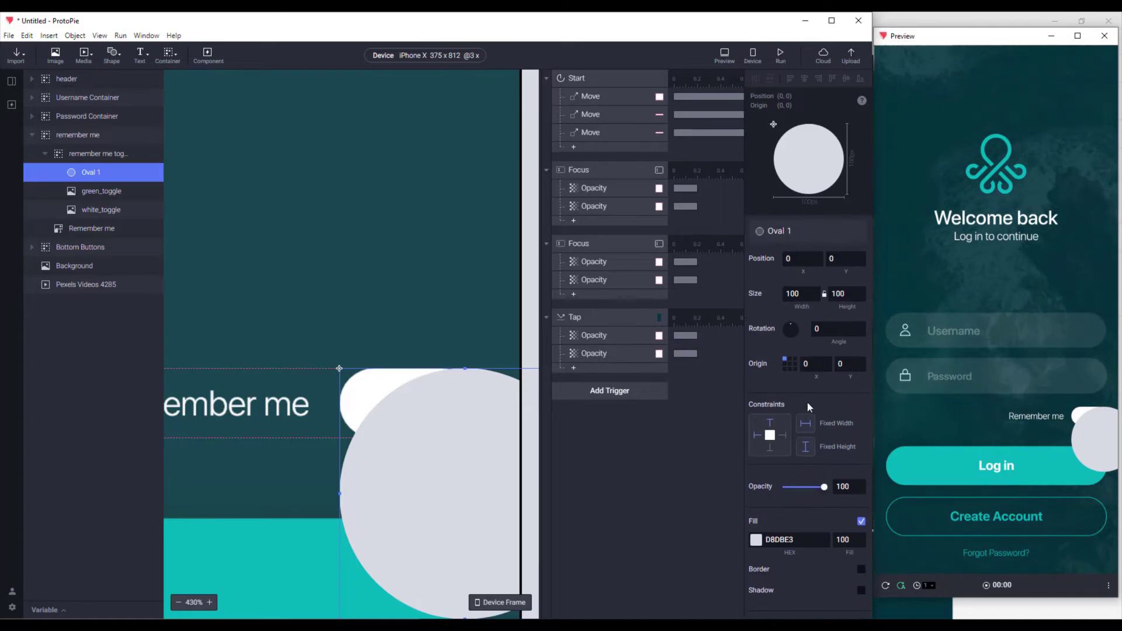
{"action": "left_click", "coordinate": [799, 287]}
{"action": "type", "text": "24.98"}
{"action": "key", "text": "Tab"}
{"action": "type", "text": "24.98"}
{"action": "key", "text": "Return"}
Position the oval over the original green toggle circle at X 27.5, Y 1.47.
{"action": "scroll", "coordinate": [391, 403], "scroll_direction": "up", "scroll_amount": 2}
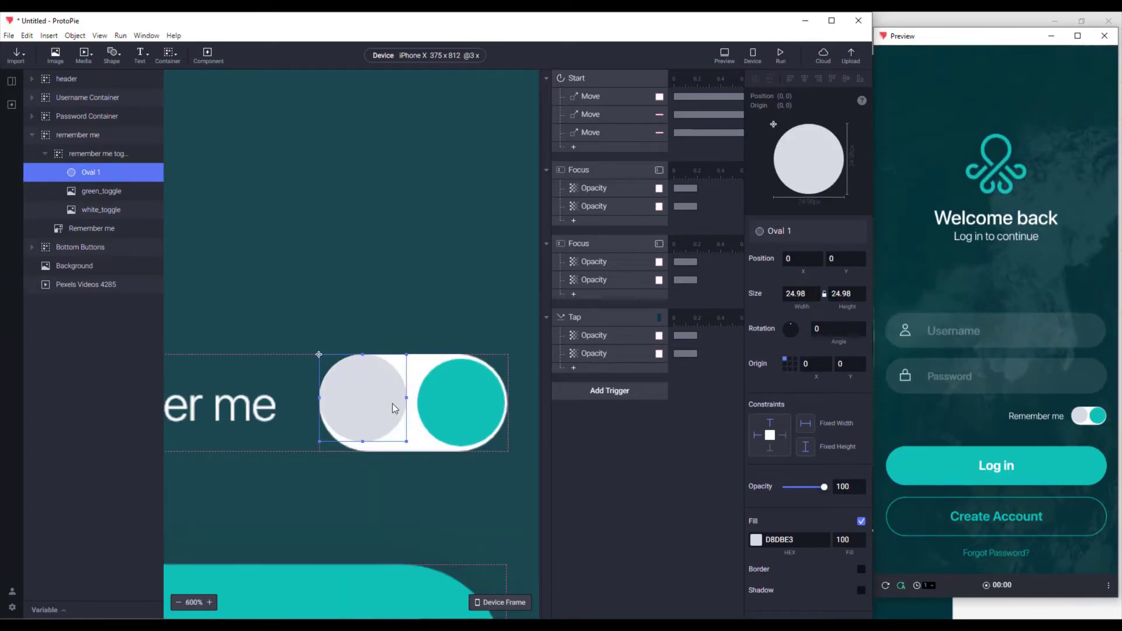
{"action": "left_click_drag", "start_coordinate": [373, 383], "coordinate": [461, 395]}
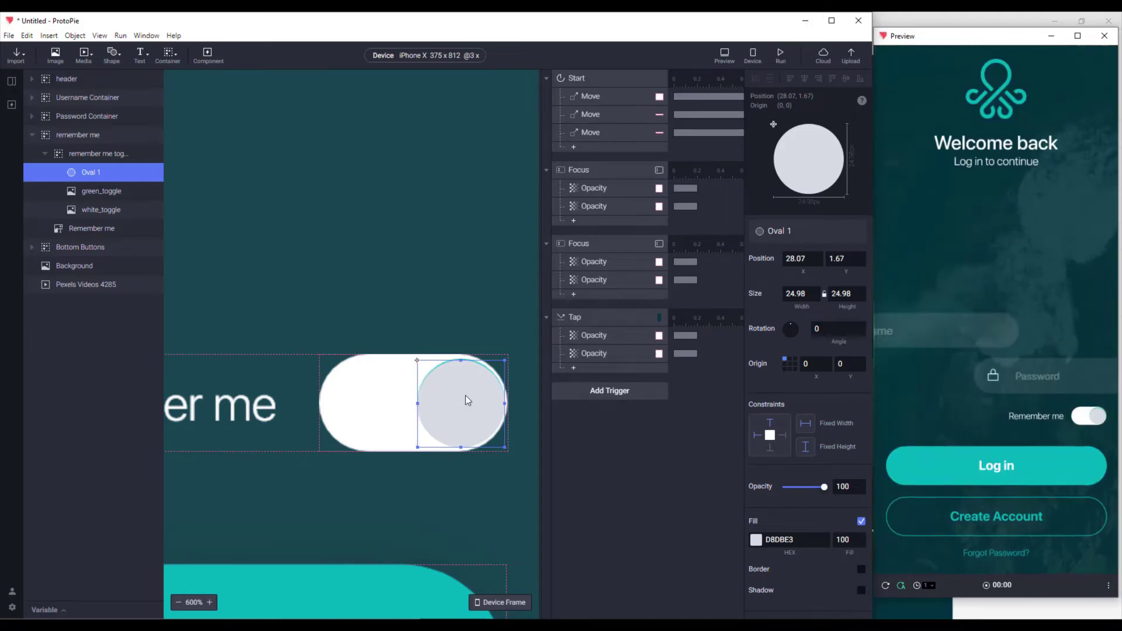
{"action": "key", "text": "Up"}
{"action": "key", "text": "ctrl+z"}
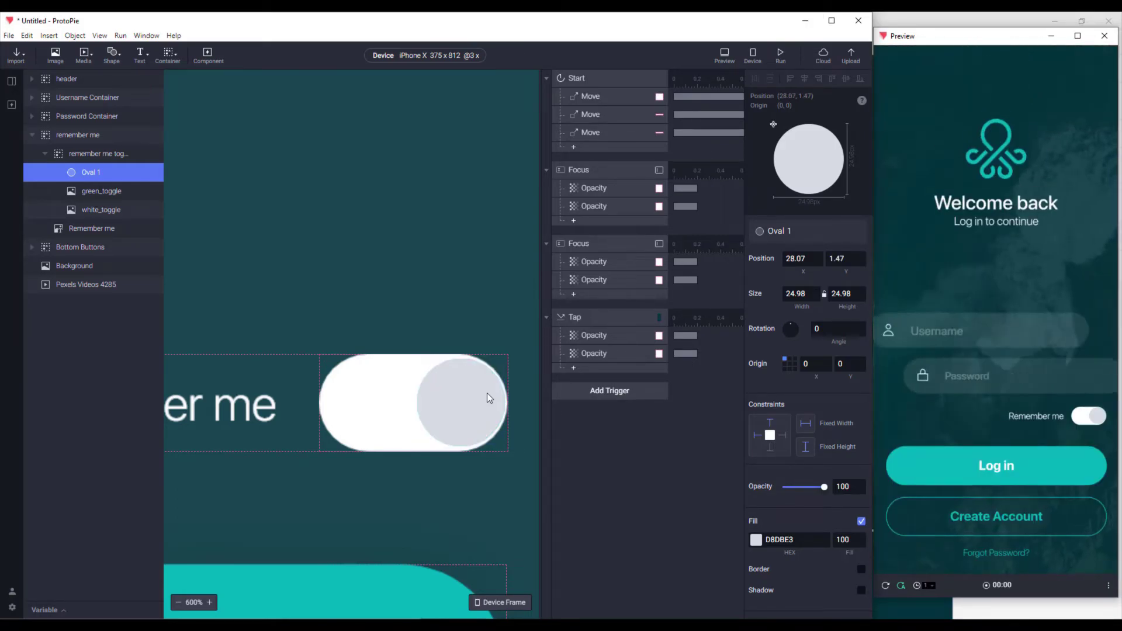
{"action": "key", "text": "ctrl+z"}
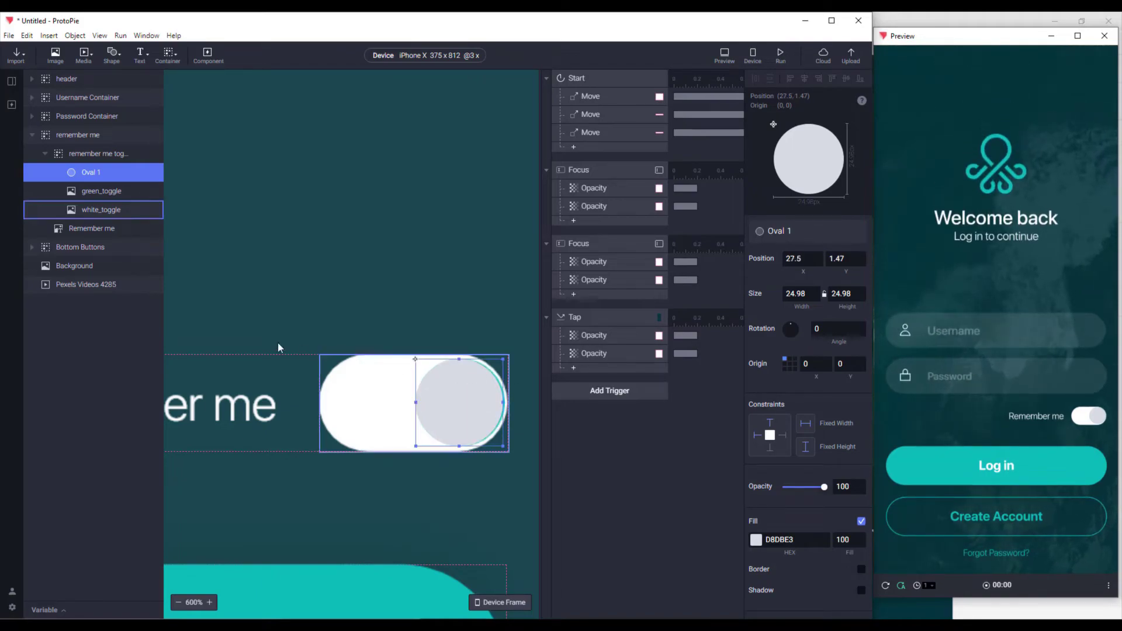
Rename the oval as green_toggle and delete the original green_toggle image layer.
{"action": "double_click", "coordinate": [93, 173]}
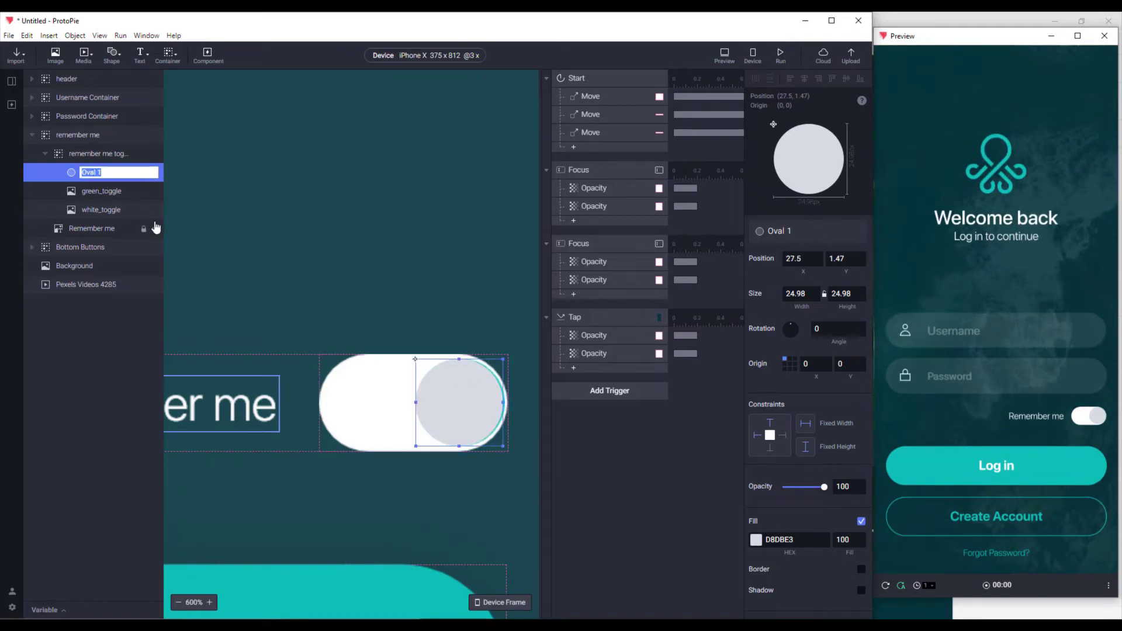
{"action": "type", "text": "green_toggl"}
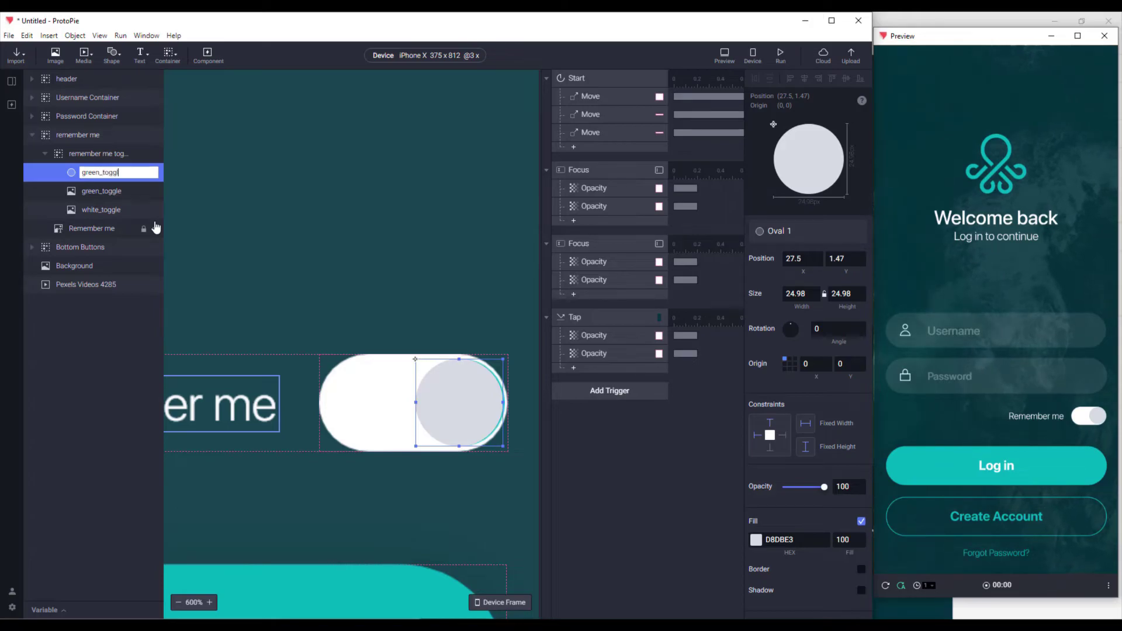
{"action": "type", "text": "e"}
{"action": "key", "text": "Return"}
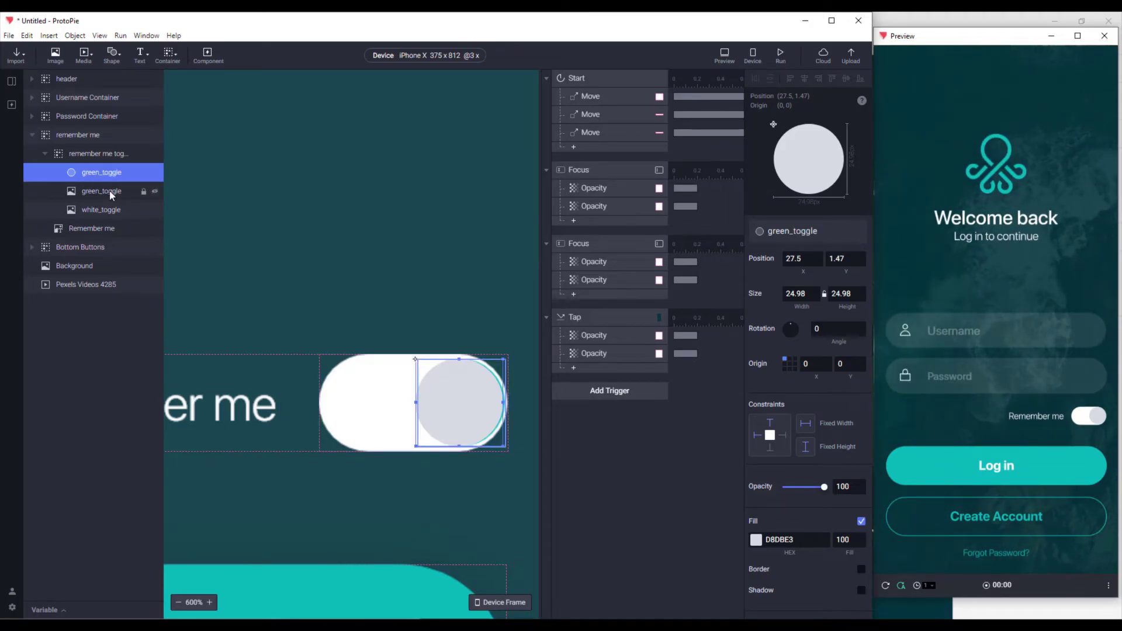
{"action": "left_click", "coordinate": [110, 191]}
{"action": "key", "text": "Delete"}
Fill the green_toggle oval with the teal 00AFBA sampled from the Log in button, and shift it to X 27.02.
{"action": "left_click", "coordinate": [102, 172]}
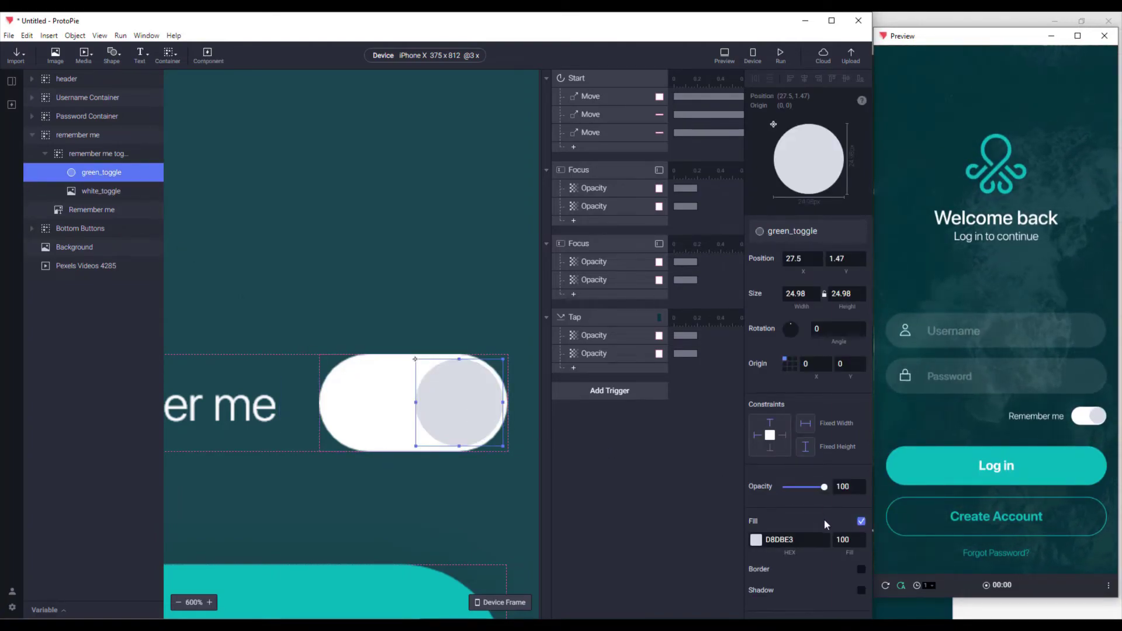
{"action": "left_click", "coordinate": [756, 540]}
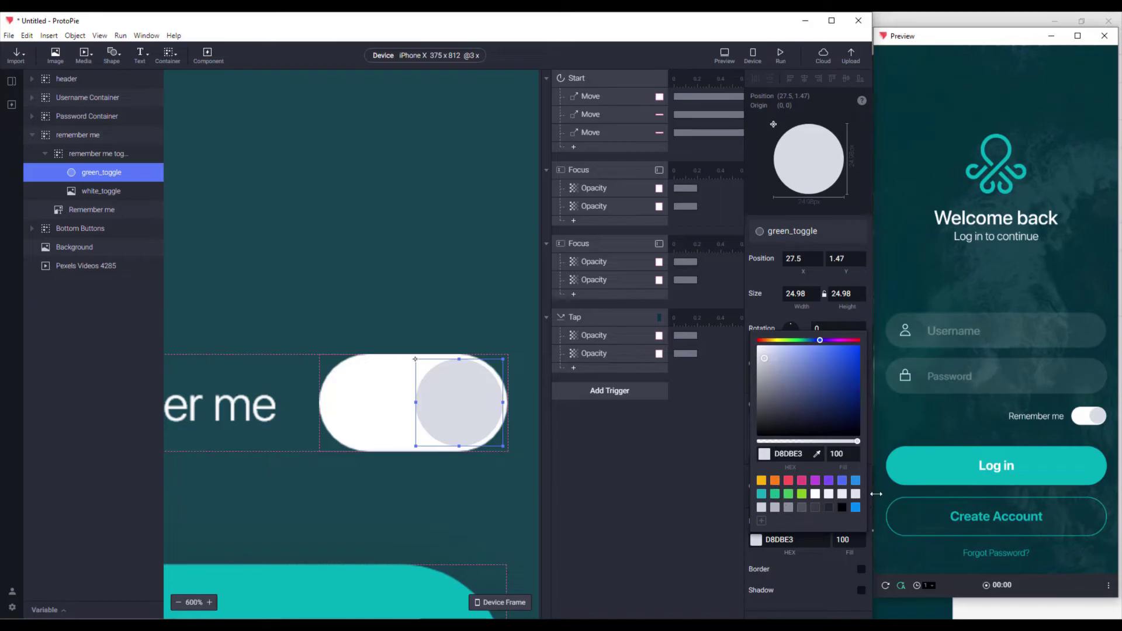
{"action": "left_click", "coordinate": [817, 454]}
{"action": "left_click", "coordinate": [344, 576]}
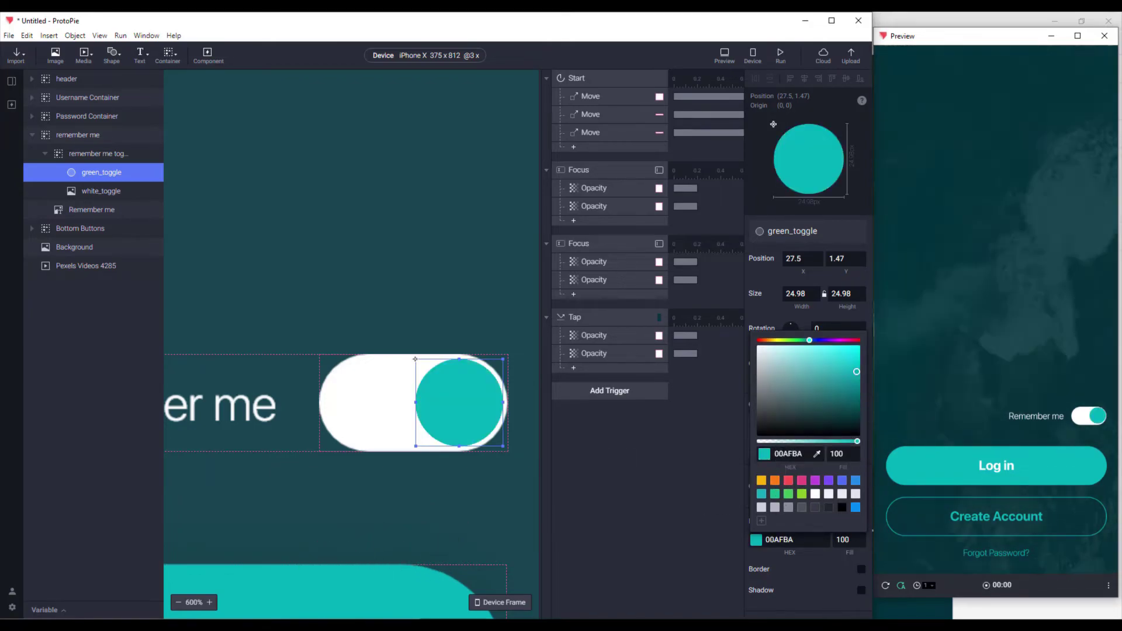
{"action": "left_click_drag", "start_coordinate": [484, 410], "coordinate": [459, 409]}
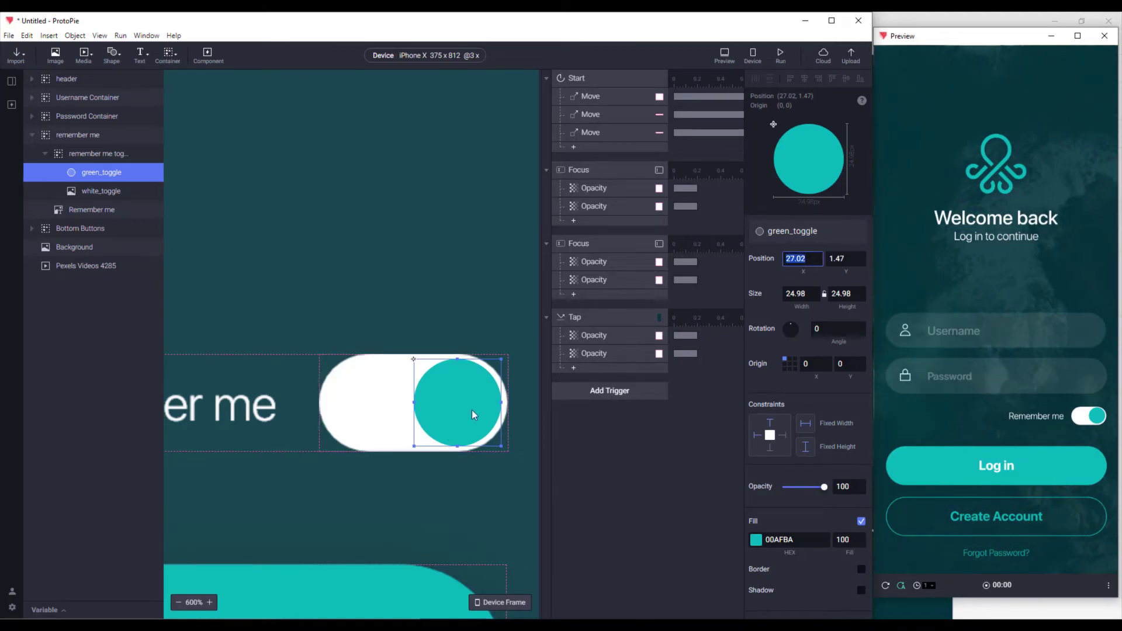
Add a Tap trigger and set its target to the remember me container.
{"action": "left_click", "coordinate": [613, 393]}
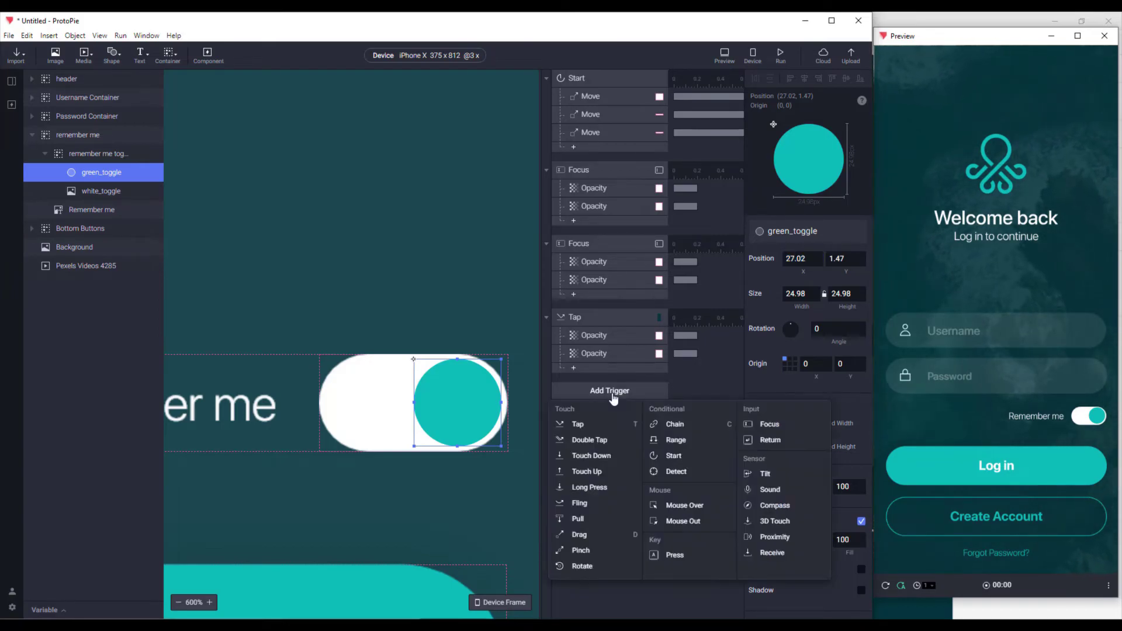
{"action": "left_click", "coordinate": [578, 424]}
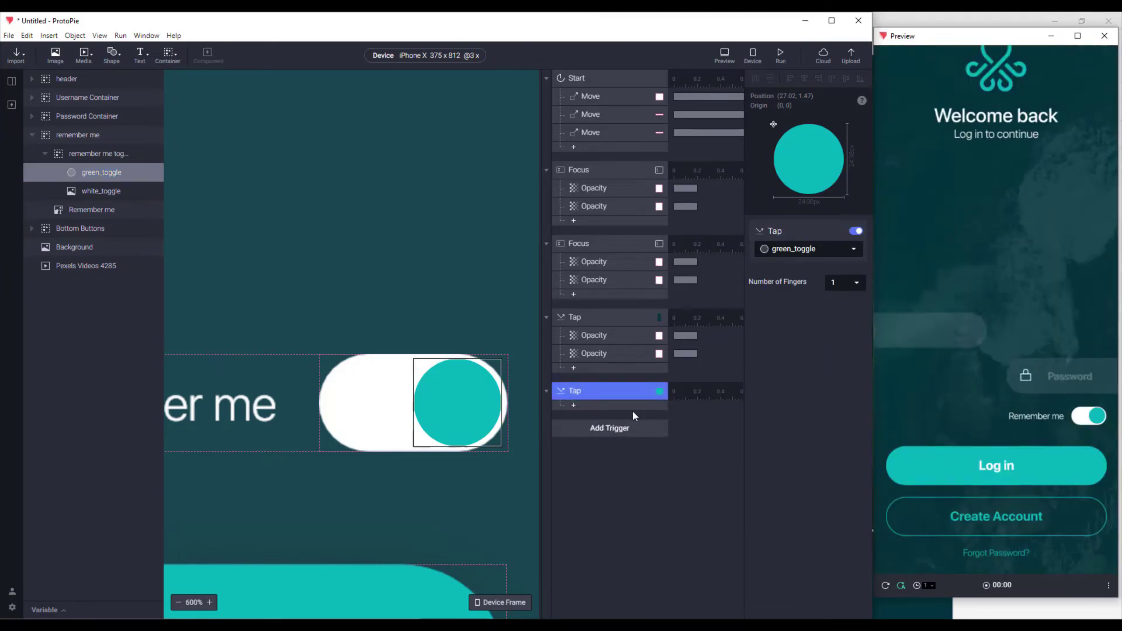
{"action": "left_click", "coordinate": [794, 250]}
{"action": "scroll", "coordinate": [794, 334], "scroll_direction": "down", "scroll_amount": 4}
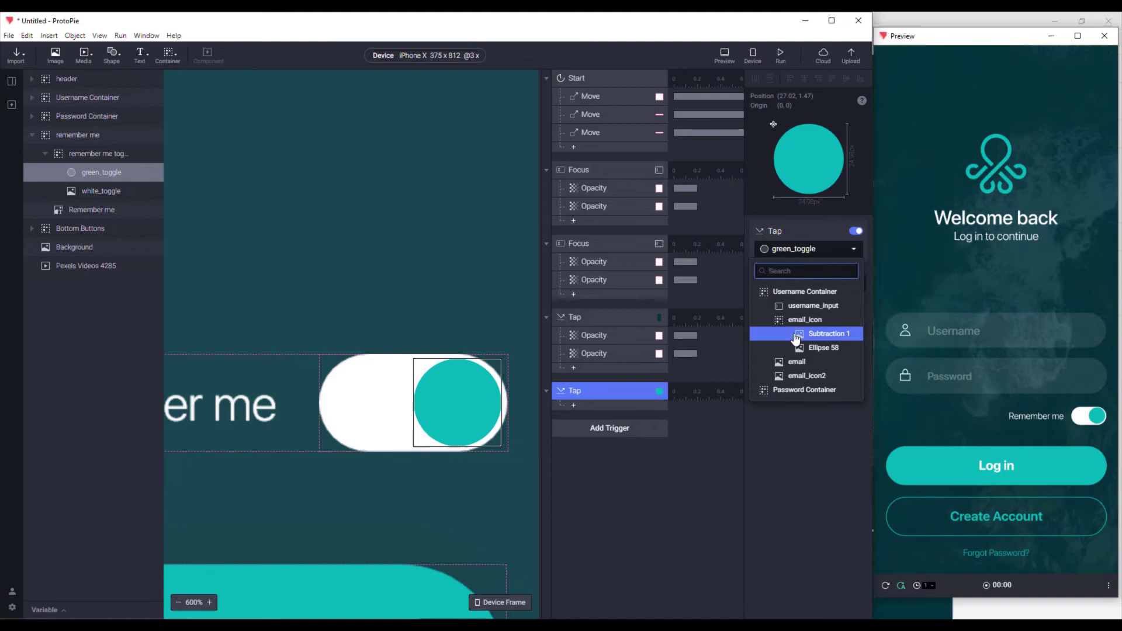
{"action": "scroll", "coordinate": [794, 338], "scroll_direction": "down", "scroll_amount": 2}
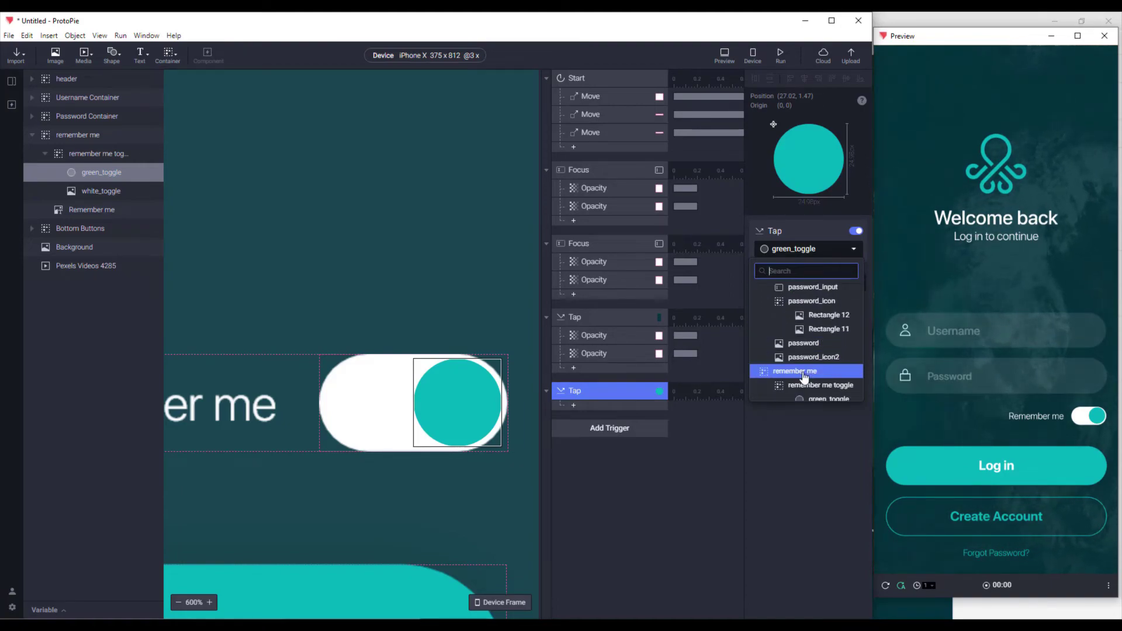
{"action": "left_click", "coordinate": [803, 371]}
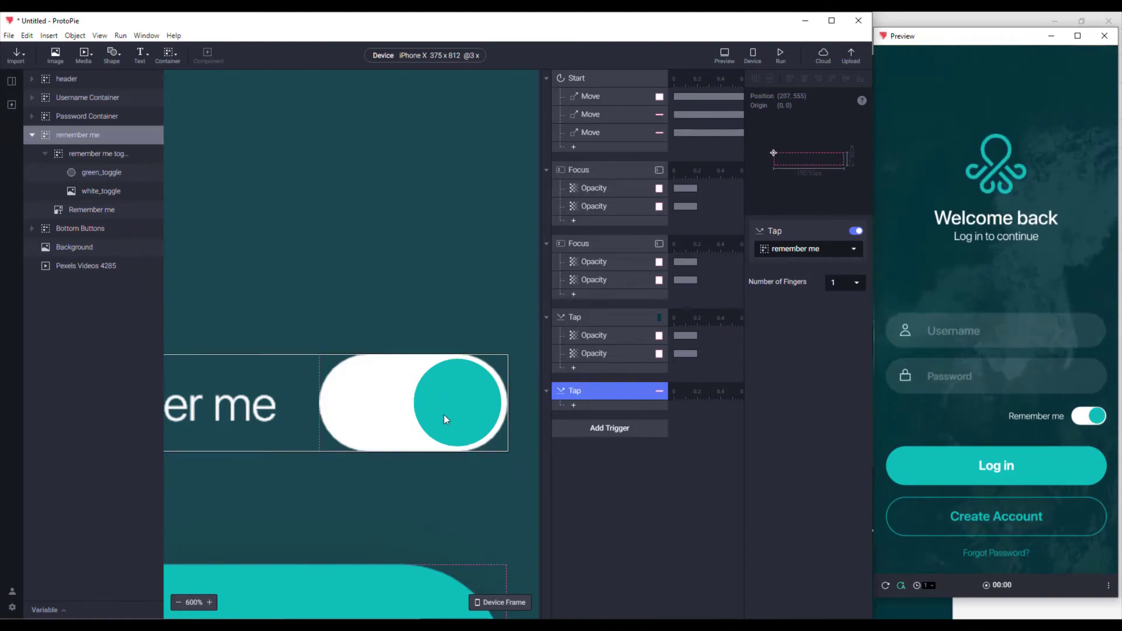
Add a Move response to the remember me tap and target the green_toggle oval.
{"action": "left_click", "coordinate": [573, 407]}
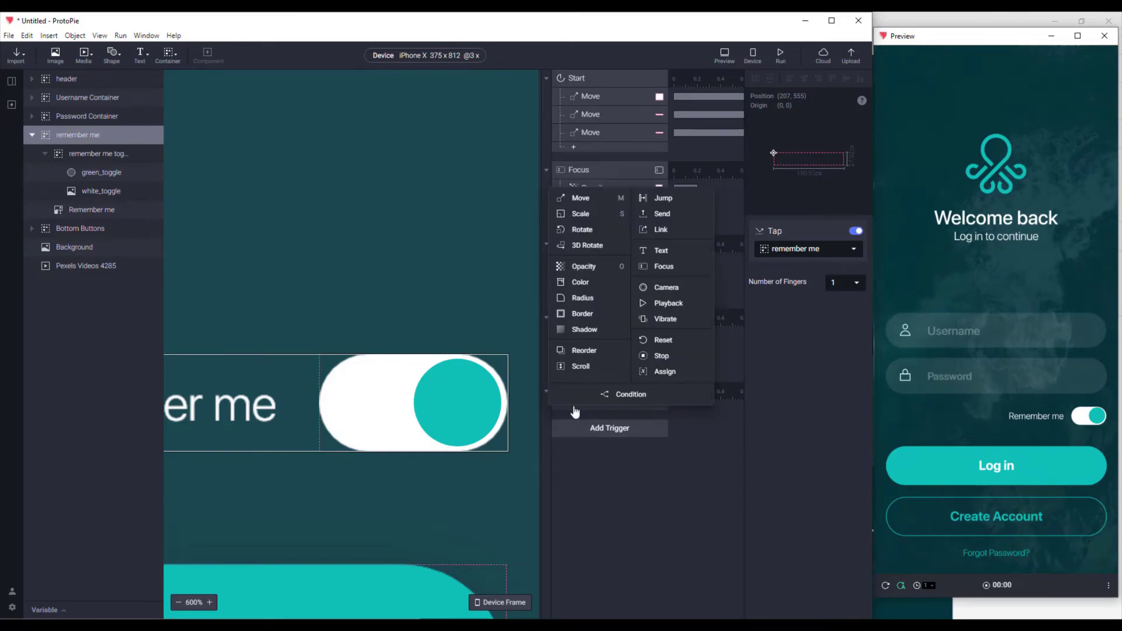
{"action": "left_click", "coordinate": [586, 197]}
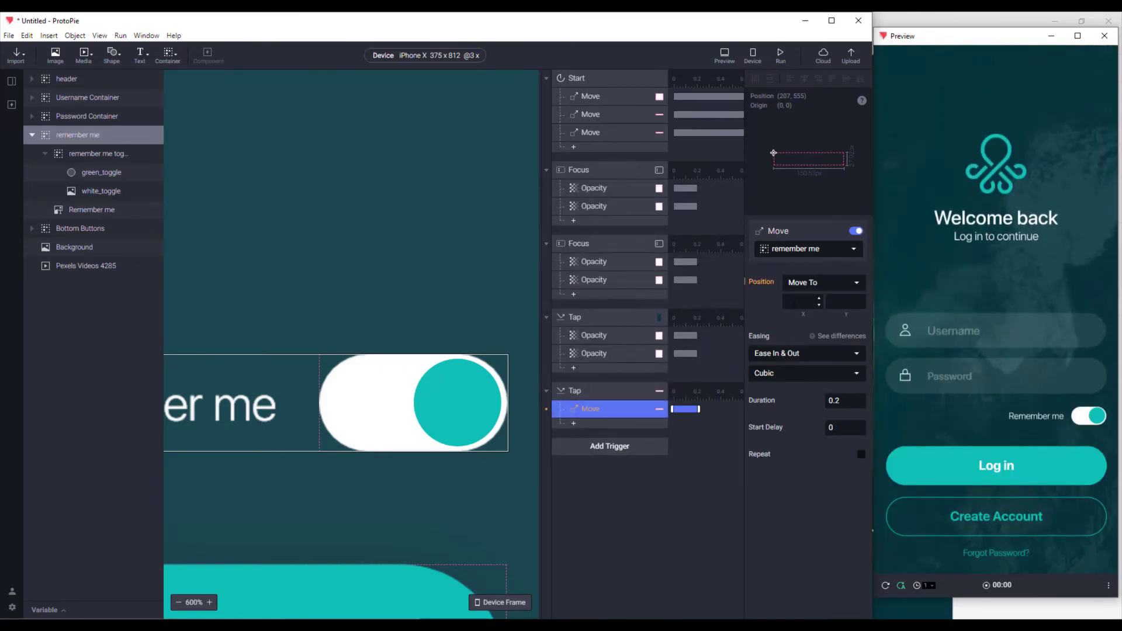
{"action": "left_click", "coordinate": [809, 249]}
{"action": "scroll", "coordinate": [802, 342], "scroll_direction": "down", "scroll_amount": 3}
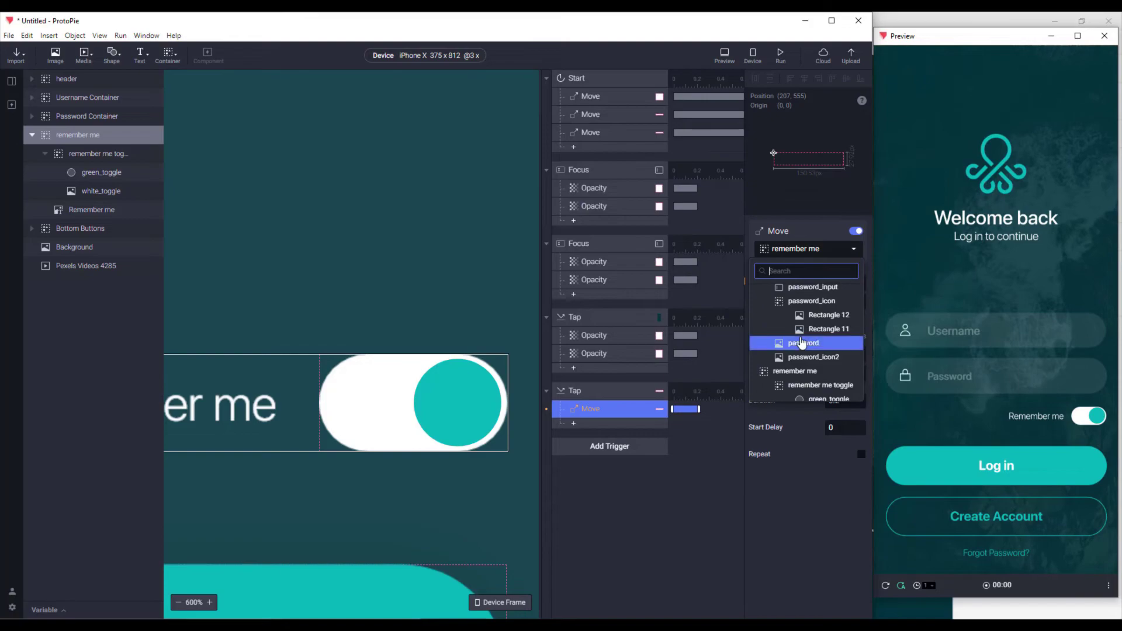
{"action": "scroll", "coordinate": [799, 358], "scroll_direction": "down", "scroll_amount": 2}
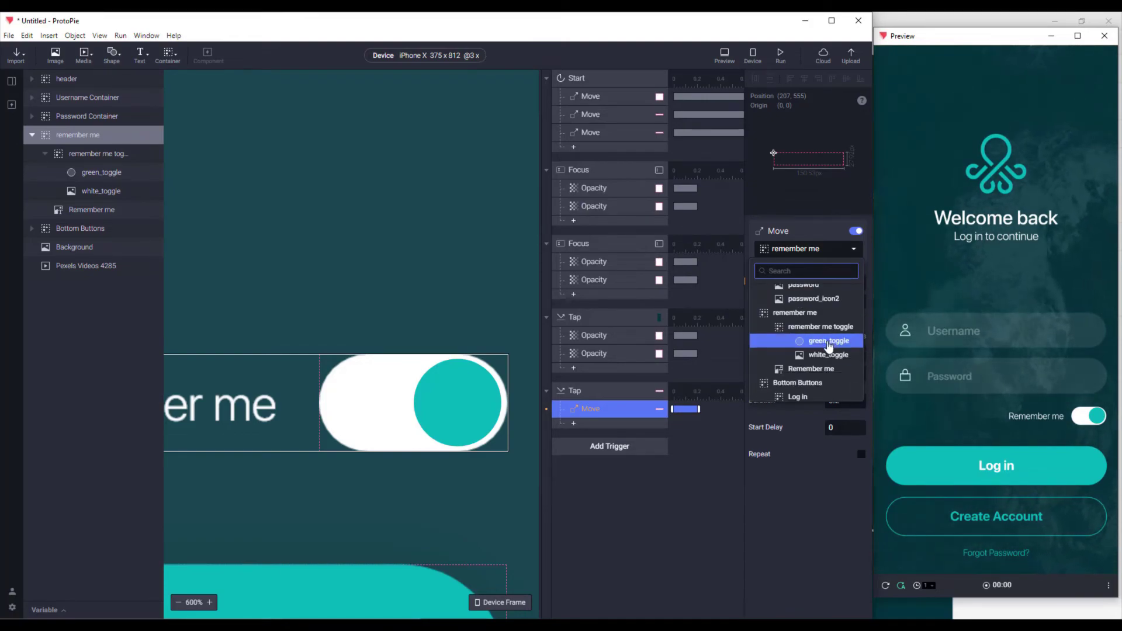
{"action": "left_click", "coordinate": [825, 352]}
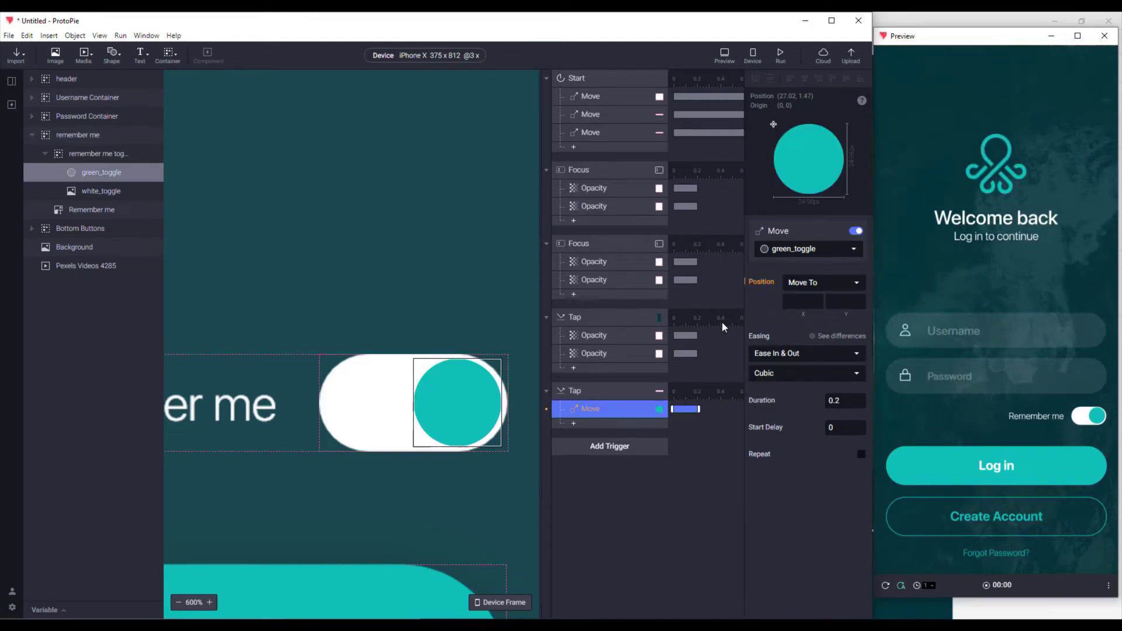
Shift green_toggle to the switch's left end at X 2.04 to find its off position, and return it to X 27.02.
{"action": "left_click", "coordinate": [473, 404]}
{"action": "left_click_drag", "start_coordinate": [476, 408], "coordinate": [371, 409]}
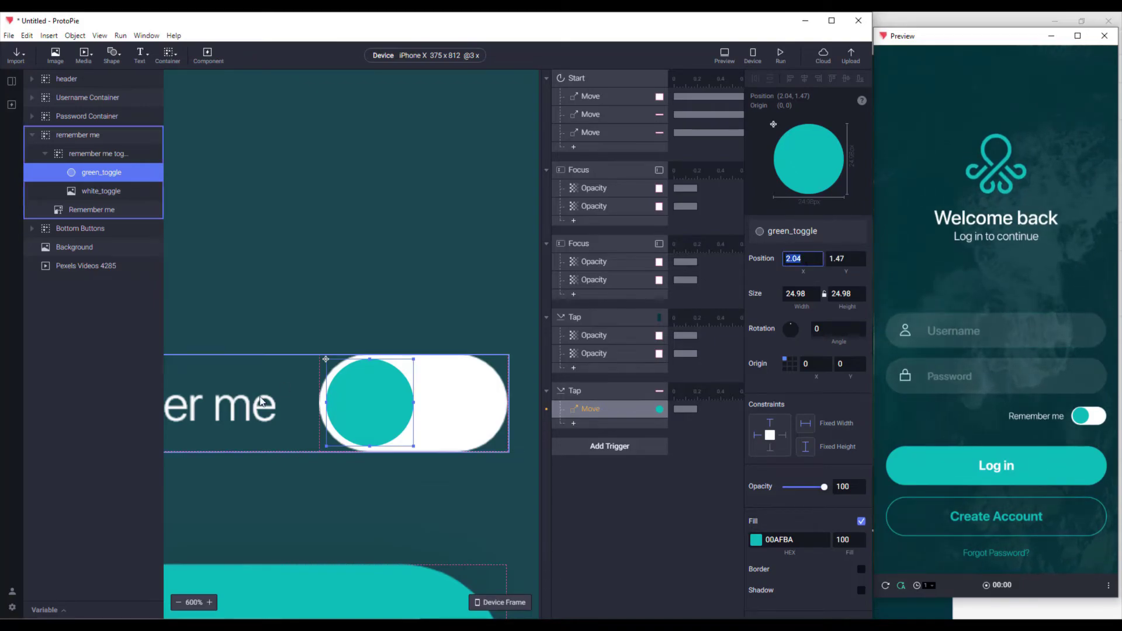
{"action": "left_click_drag", "start_coordinate": [377, 407], "coordinate": [411, 407]}
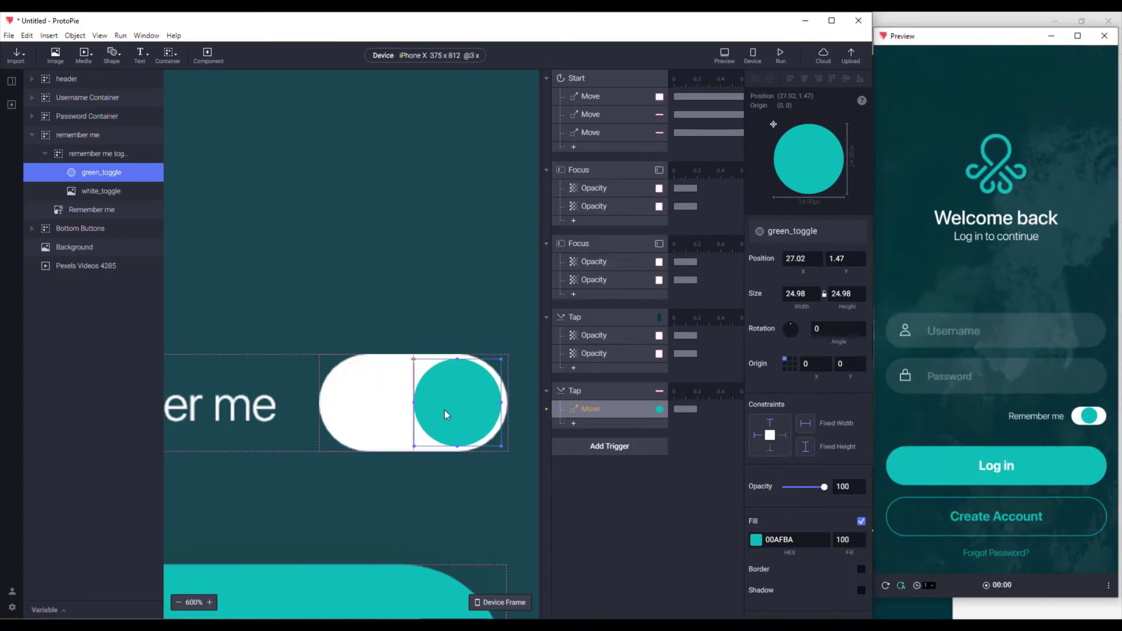
Try setting green_toggle's Move response to X 2.04, and delete that response from the remember me tap.
{"action": "left_click", "coordinate": [582, 410]}
{"action": "left_click", "coordinate": [796, 303]}
{"action": "type", "text": "2.04"}
{"action": "key", "text": "Return"}
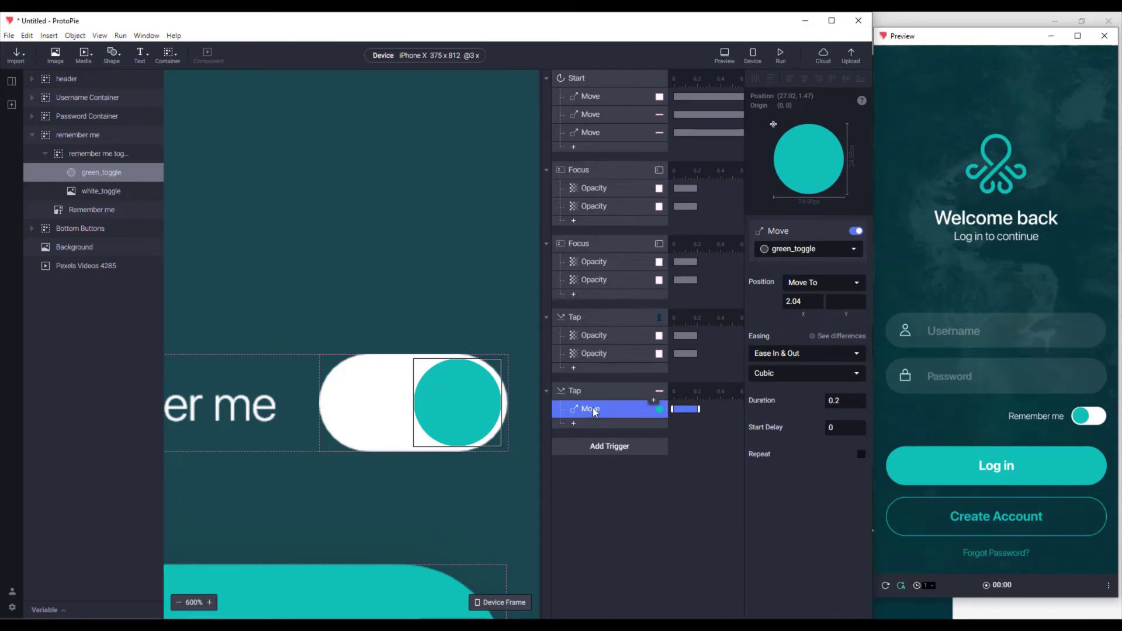
{"action": "key", "text": "Delete"}
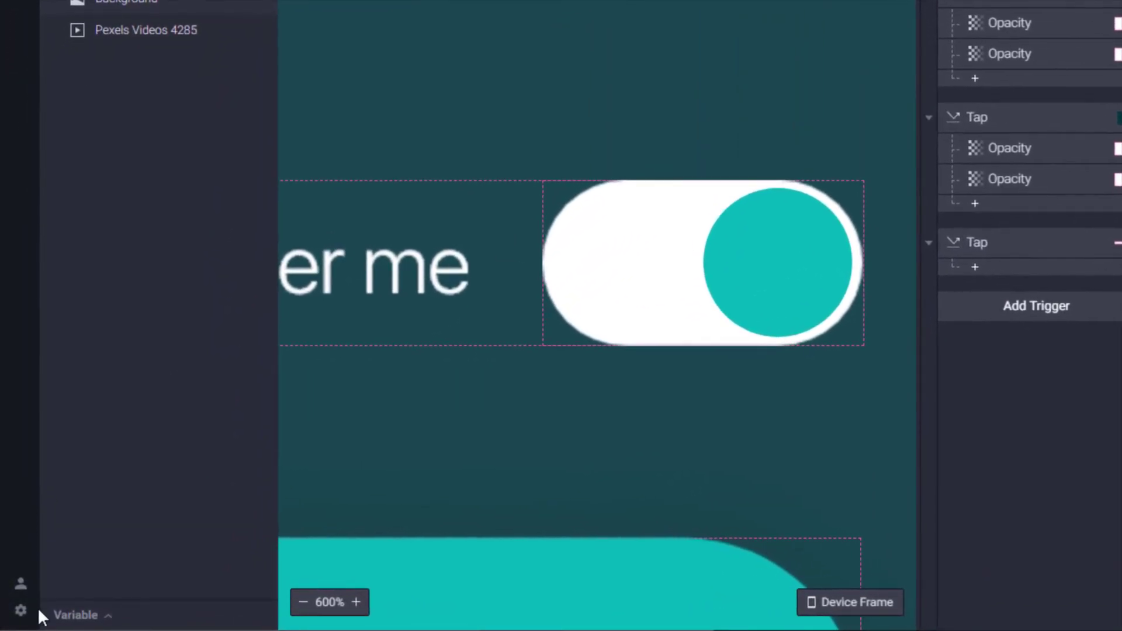
Create a variable named x for this scene, with type Number and value 0.
{"action": "left_click", "coordinate": [59, 612]}
{"action": "left_click", "coordinate": [264, 368]}
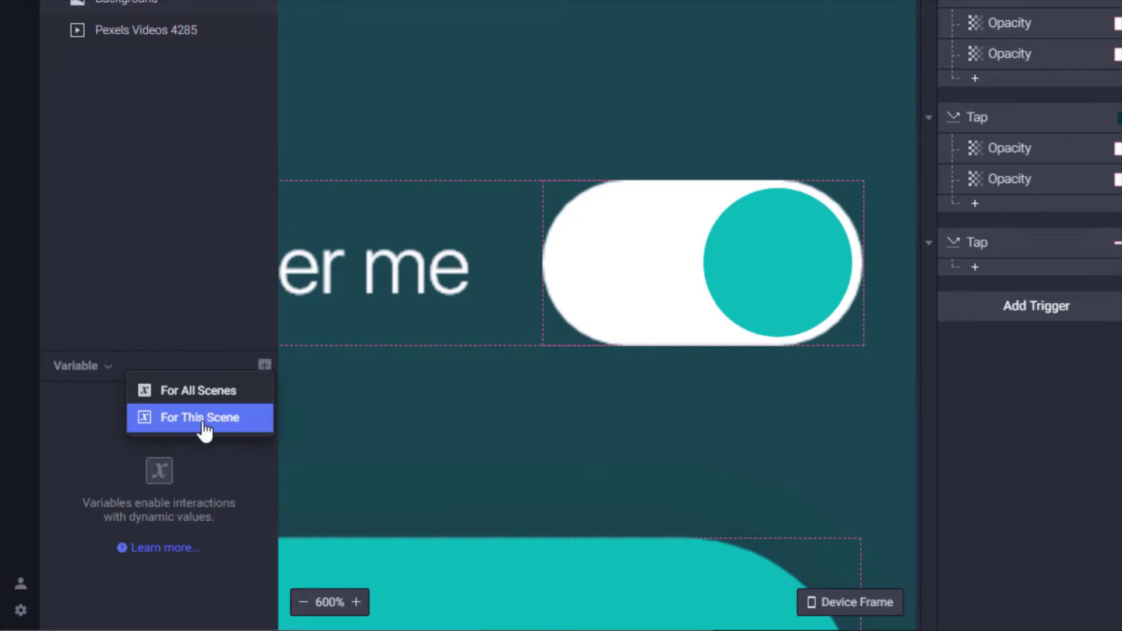
{"action": "left_click", "coordinate": [202, 418]}
{"action": "double_click", "coordinate": [112, 398]}
{"action": "type", "text": "x"}
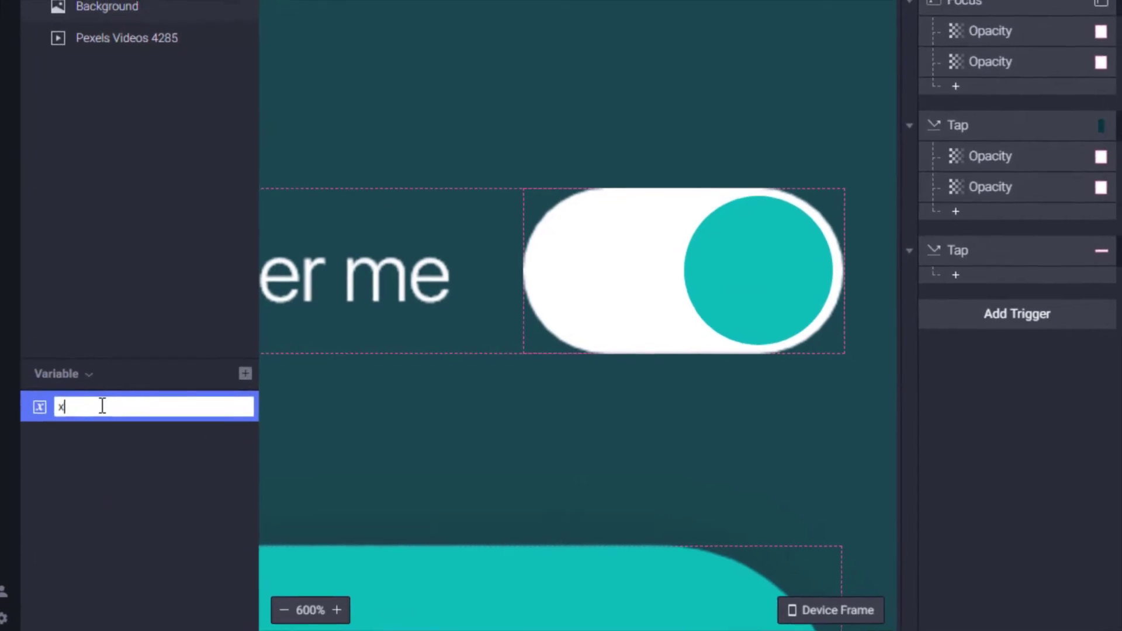
{"action": "key", "text": "Return"}
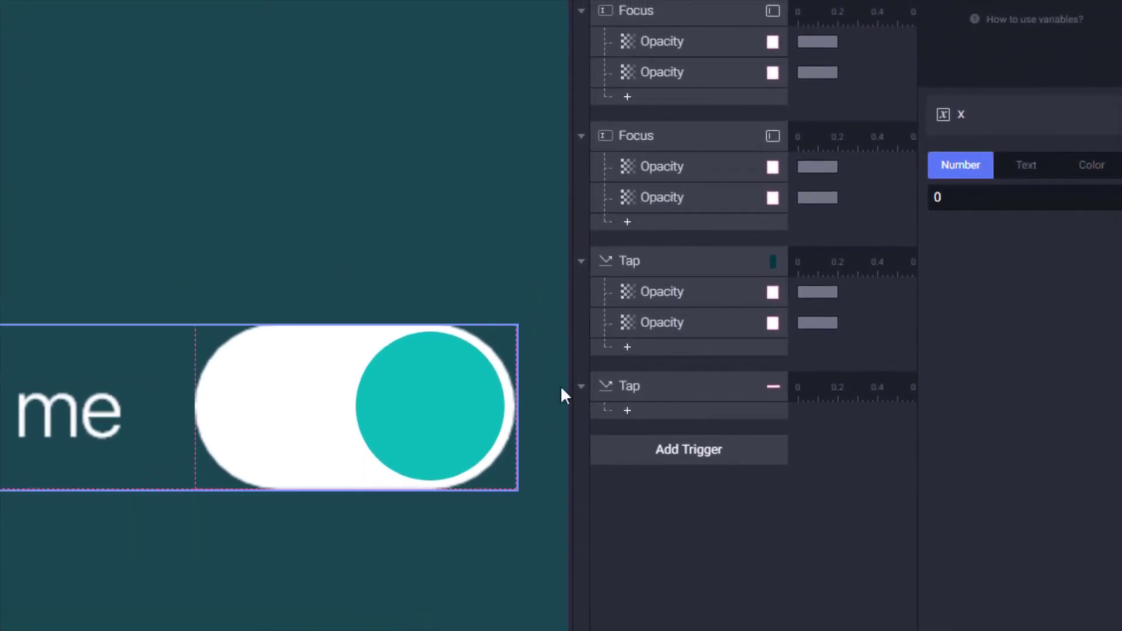
{"action": "left_click", "coordinate": [928, 202]}
{"action": "left_click", "coordinate": [1020, 171]}
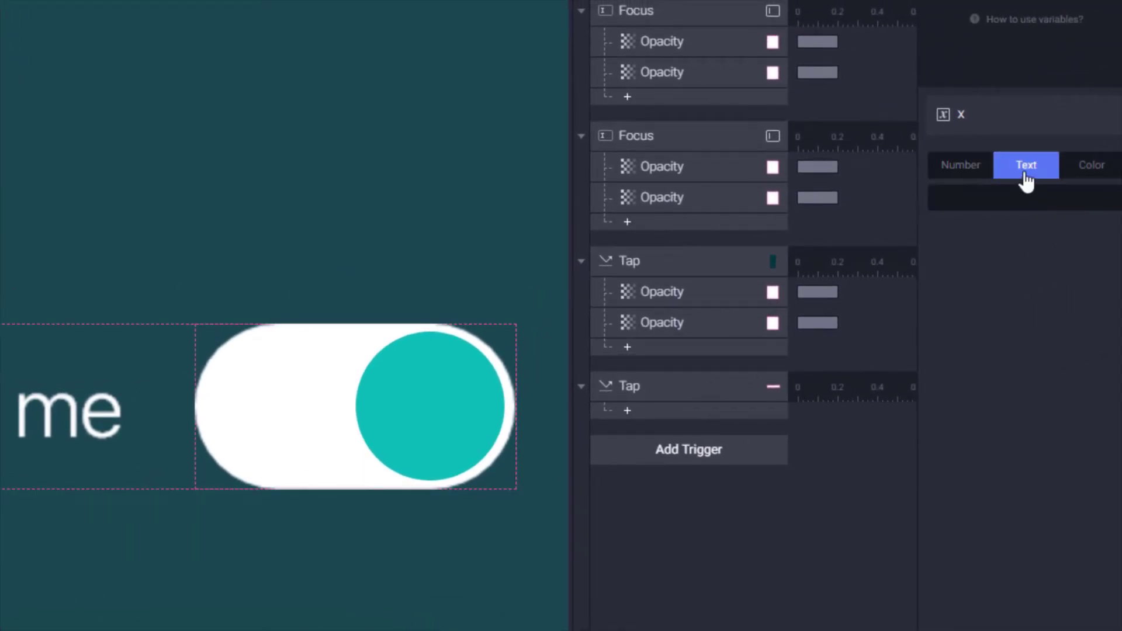
{"action": "left_click", "coordinate": [1076, 167]}
{"action": "left_click", "coordinate": [950, 172]}
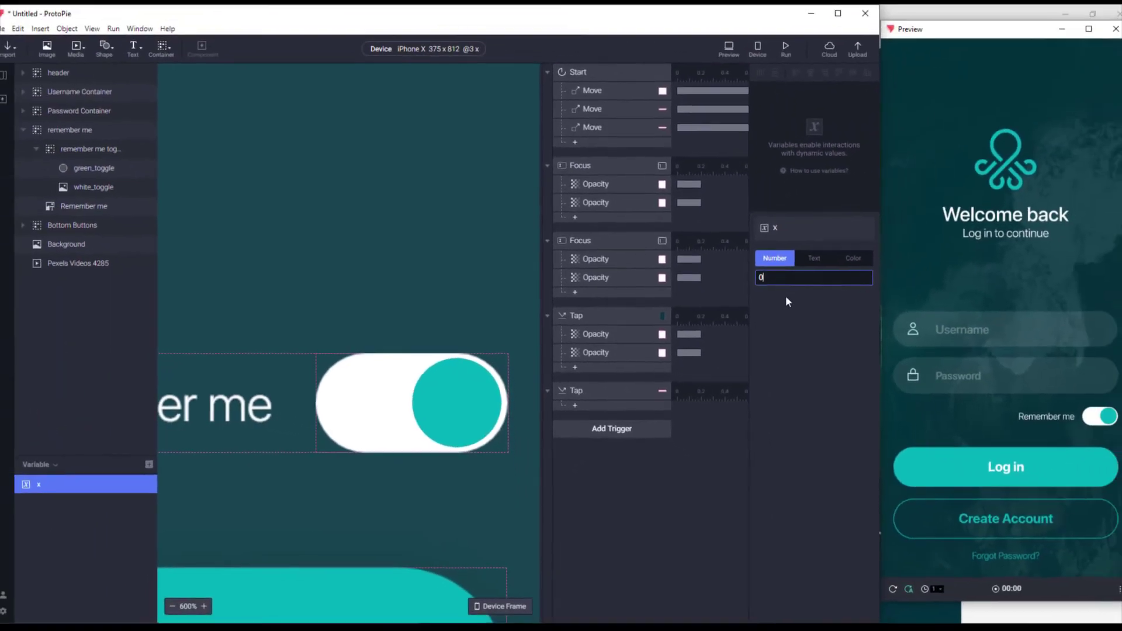
Add a Condition to the remember me tap that checks whether variable x equals 0.
{"action": "left_click", "coordinate": [583, 391]}
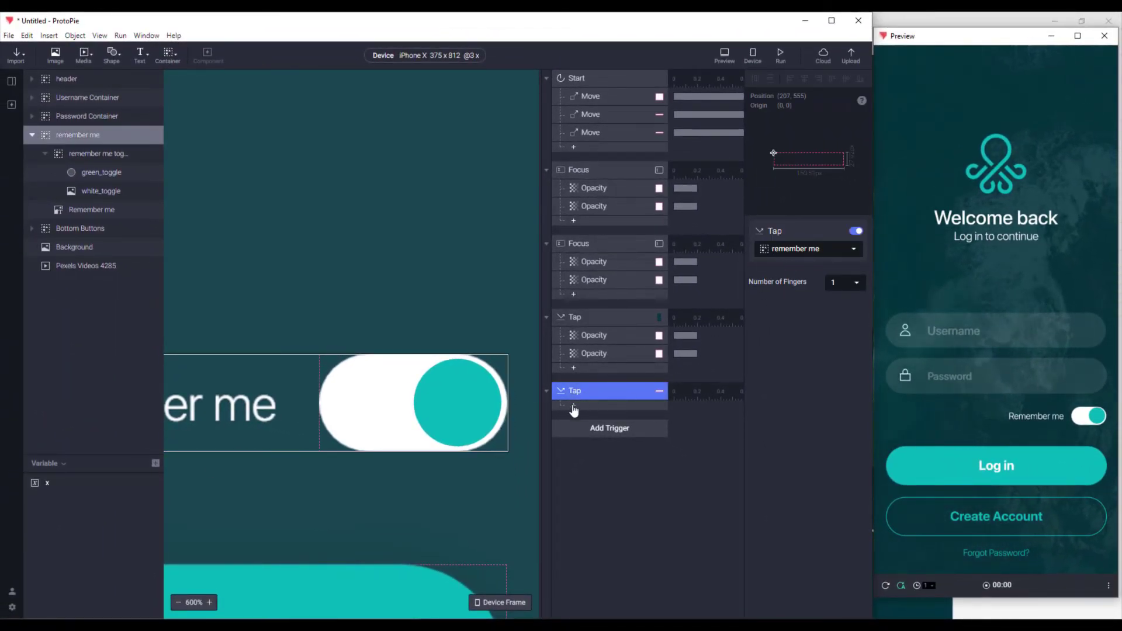
{"action": "left_click", "coordinate": [574, 406]}
{"action": "left_click", "coordinate": [633, 396]}
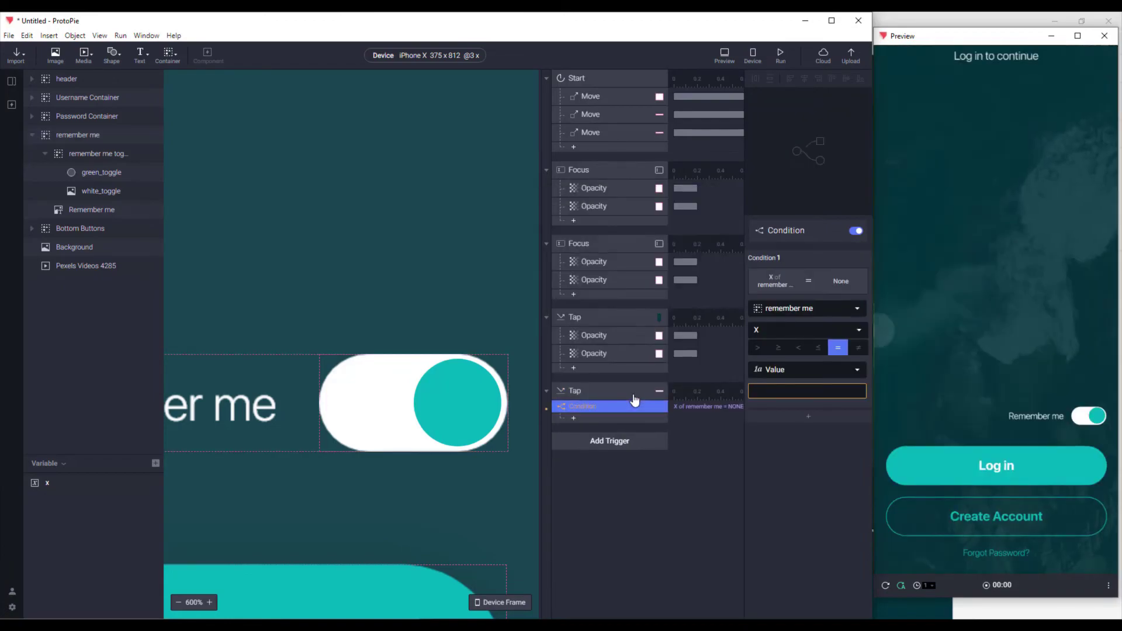
{"action": "left_click", "coordinate": [793, 316]}
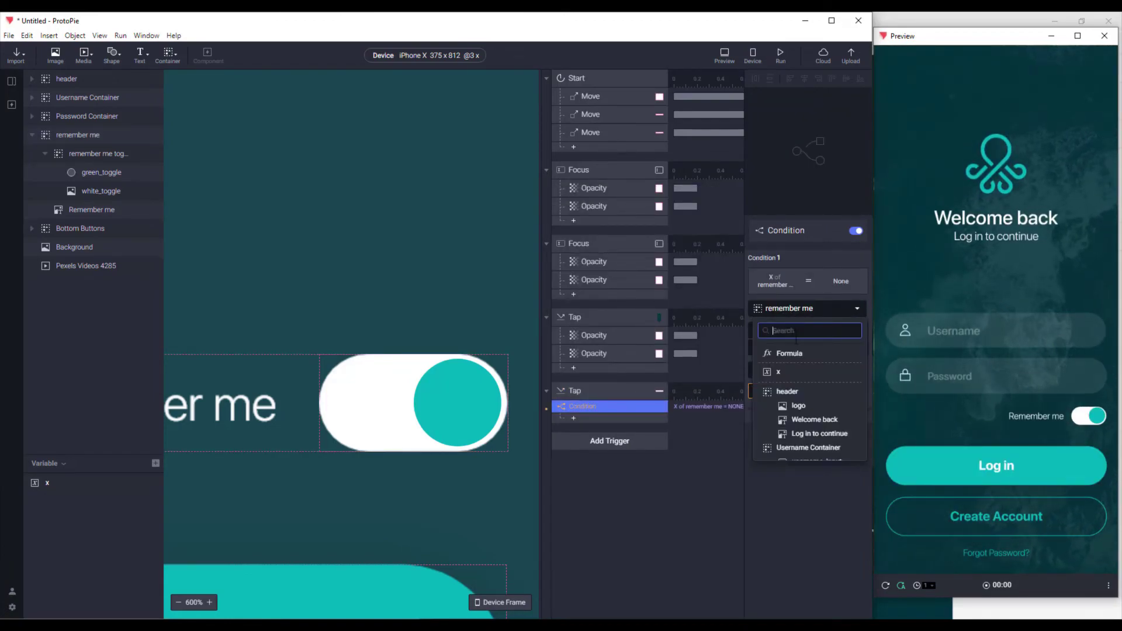
{"action": "left_click", "coordinate": [784, 371]}
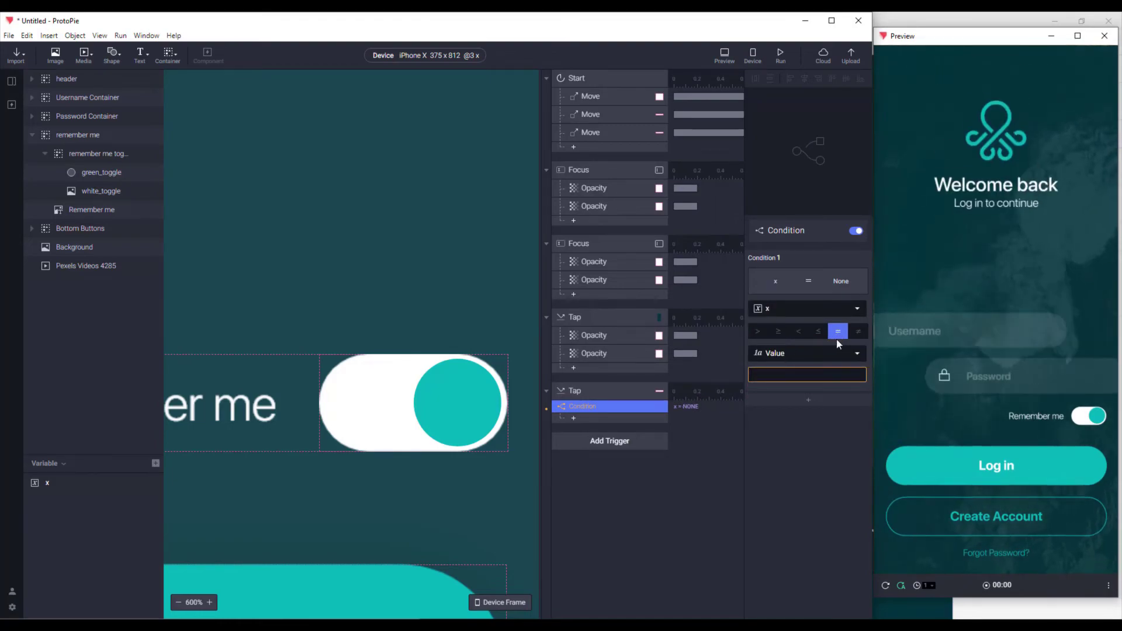
{"action": "left_click", "coordinate": [774, 375]}
{"action": "type", "text": "1"}
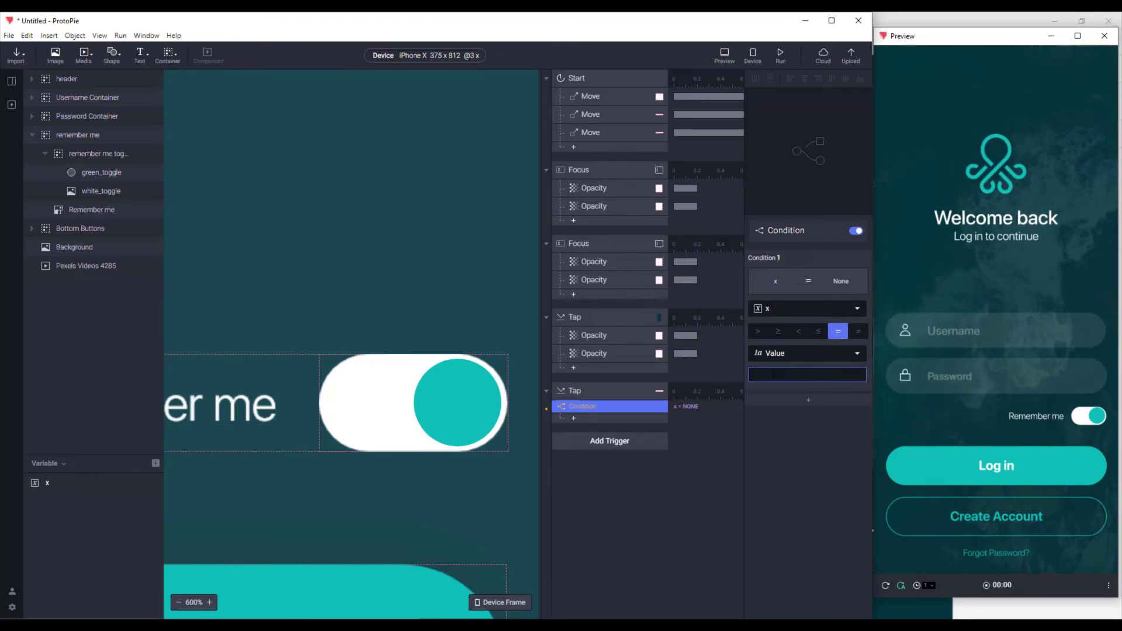
{"action": "key", "text": "Return"}
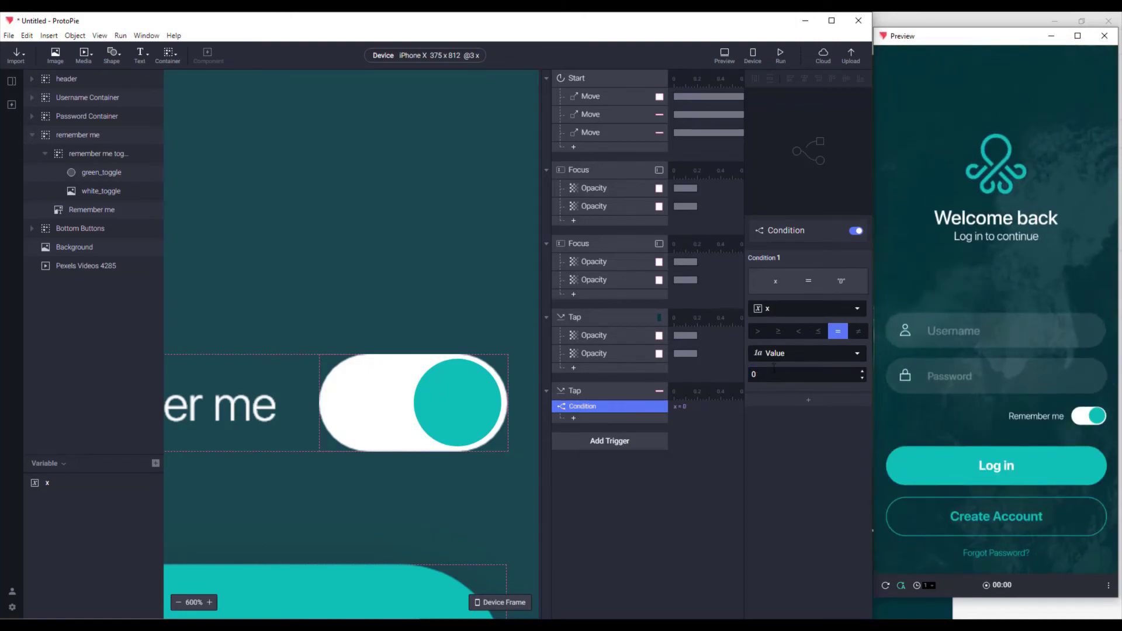
Add a Move response under the x = 0 condition that moves green_toggle to X 2.04, and test the toggle in the preview.
{"action": "left_click", "coordinate": [575, 421]}
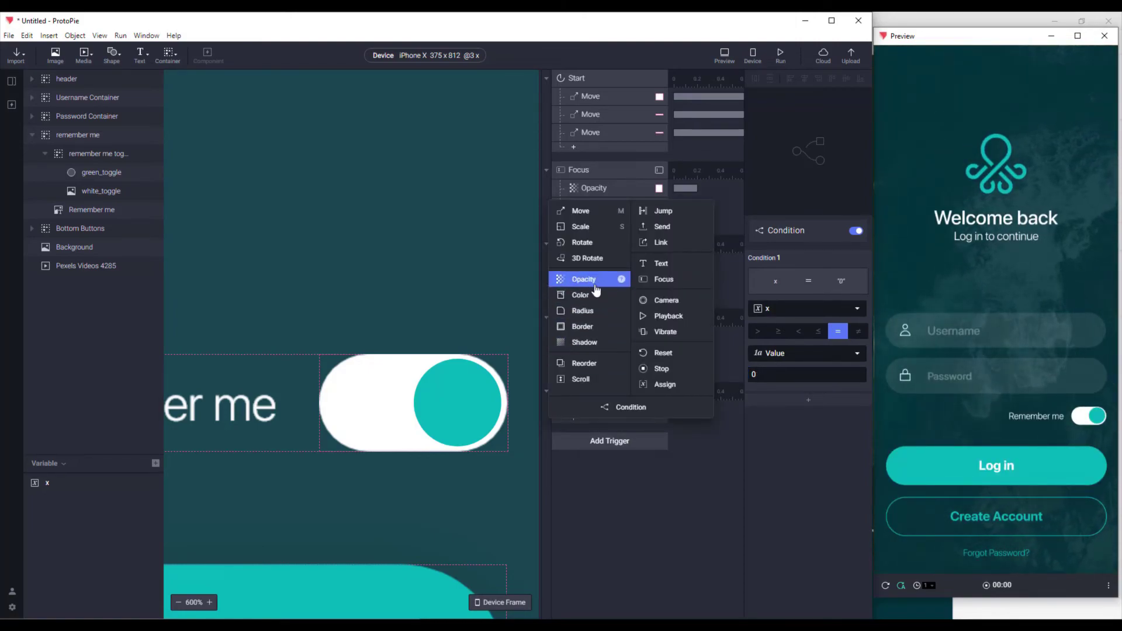
{"action": "left_click", "coordinate": [597, 213]}
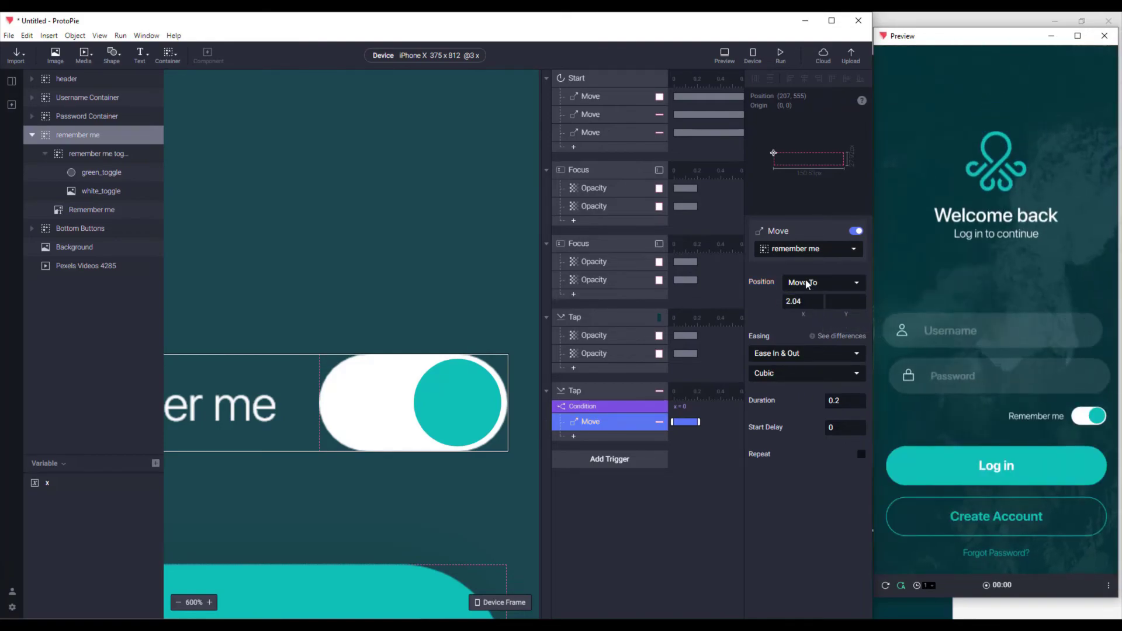
{"action": "left_click", "coordinate": [805, 249]}
{"action": "scroll", "coordinate": [805, 319], "scroll_direction": "down", "scroll_amount": 4}
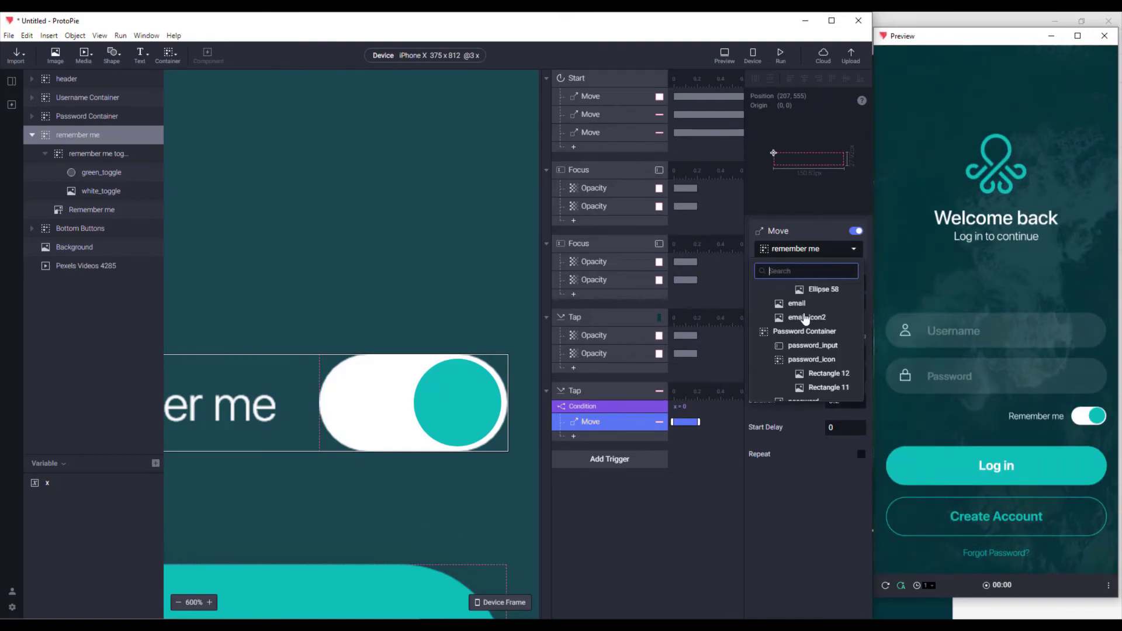
{"action": "scroll", "coordinate": [826, 385], "scroll_direction": "down", "scroll_amount": 4}
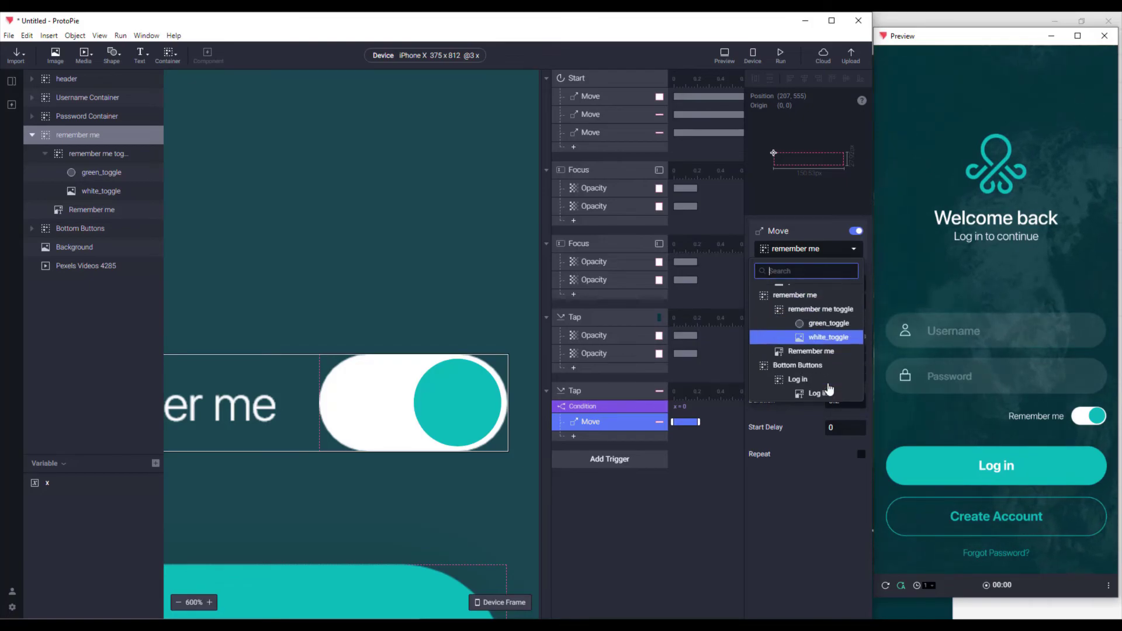
{"action": "scroll", "coordinate": [827, 380], "scroll_direction": "up", "scroll_amount": 2}
{"action": "left_click", "coordinate": [824, 342]}
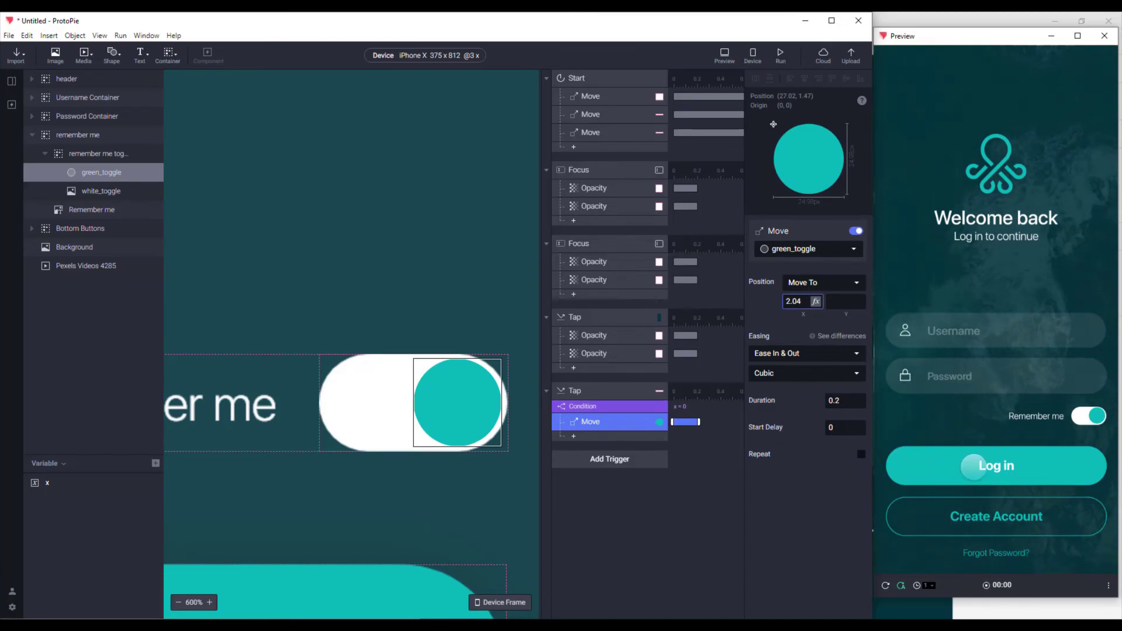
{"action": "left_click", "coordinate": [1088, 416]}
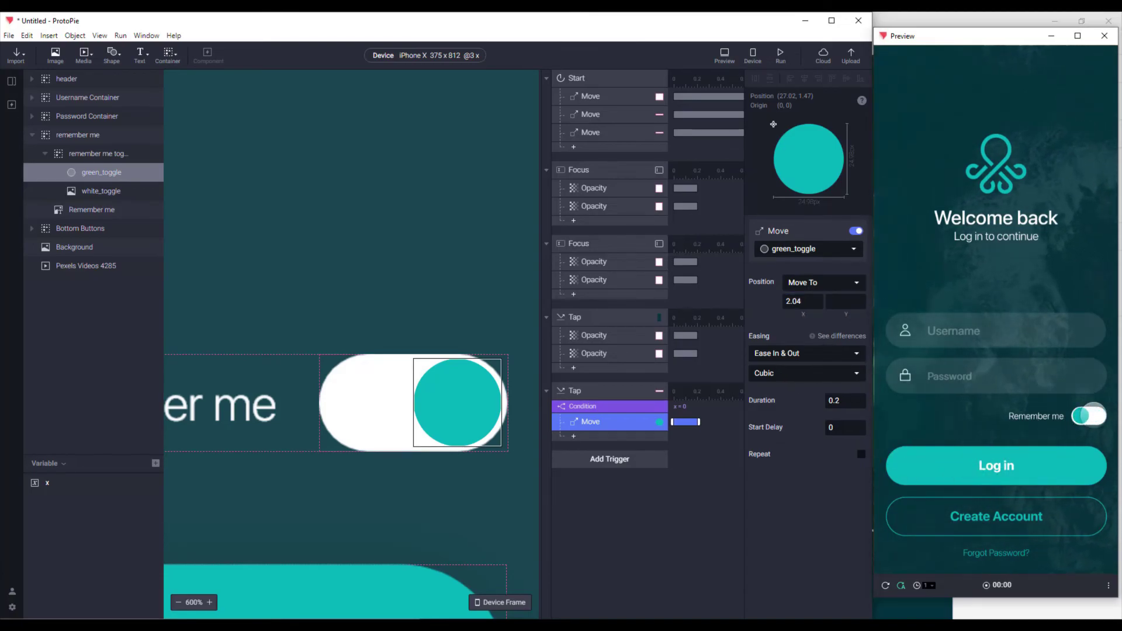
Add a Color response for green_toggle with fill 868E96 at 100 and duration 0, and test it in the preview.
{"action": "left_click", "coordinate": [575, 438]}
{"action": "left_click", "coordinate": [591, 313]}
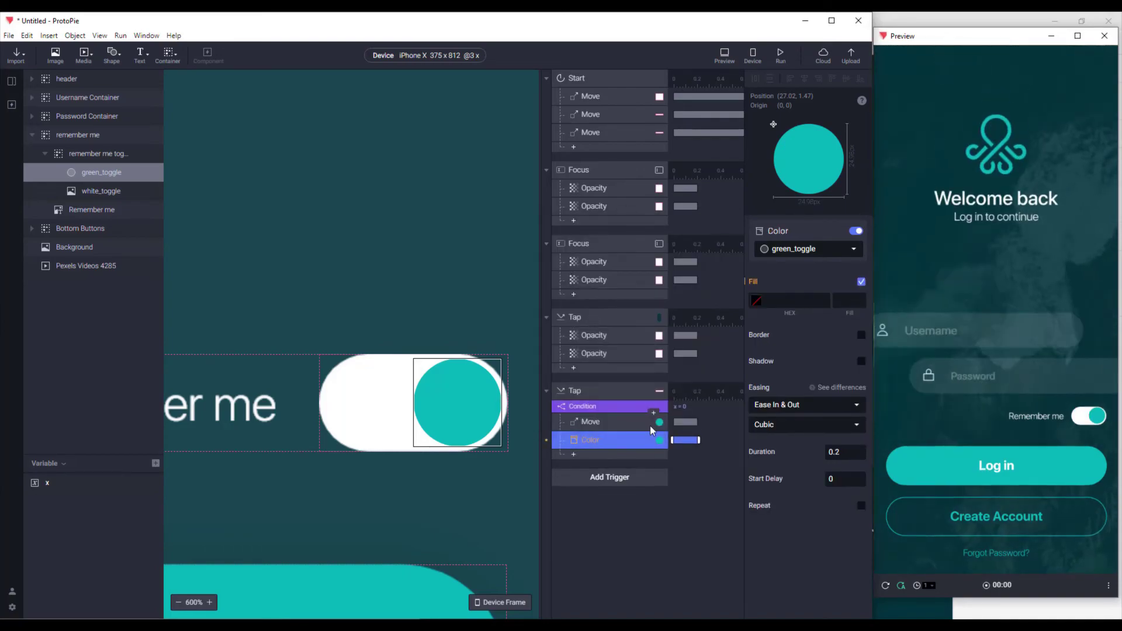
{"action": "left_click", "coordinate": [755, 301]}
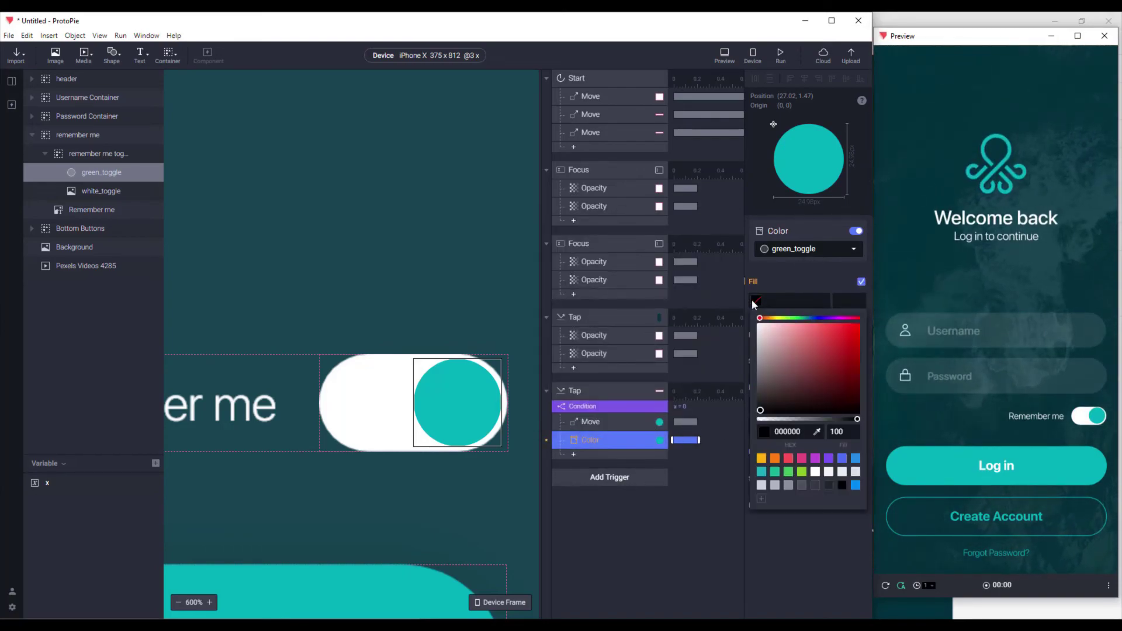
{"action": "left_click", "coordinate": [789, 485]}
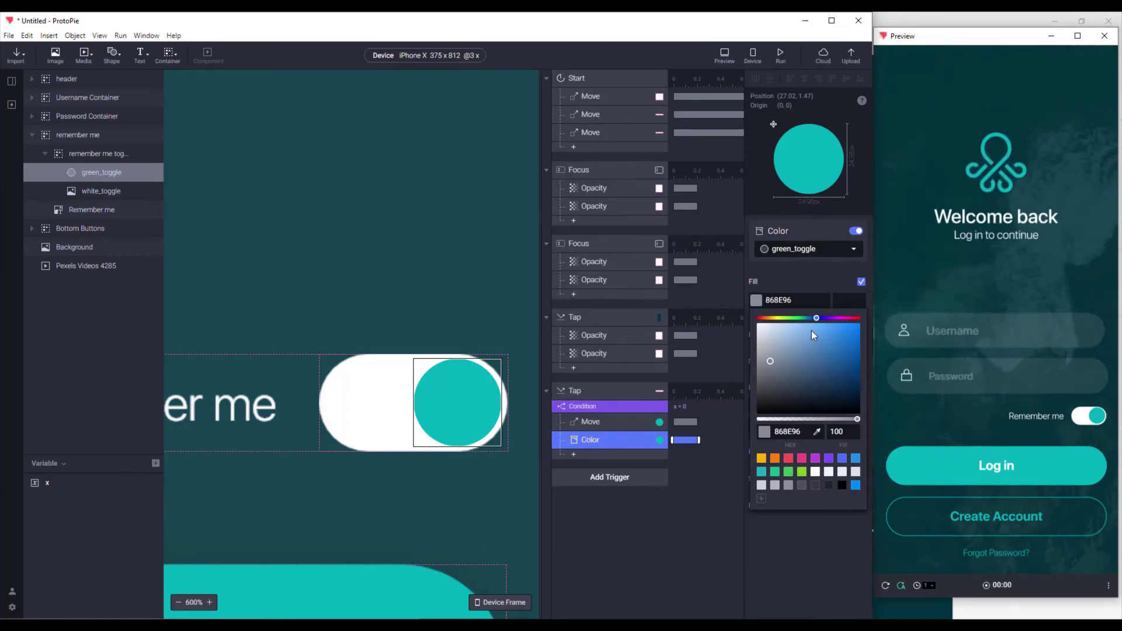
{"action": "left_click", "coordinate": [842, 301]}
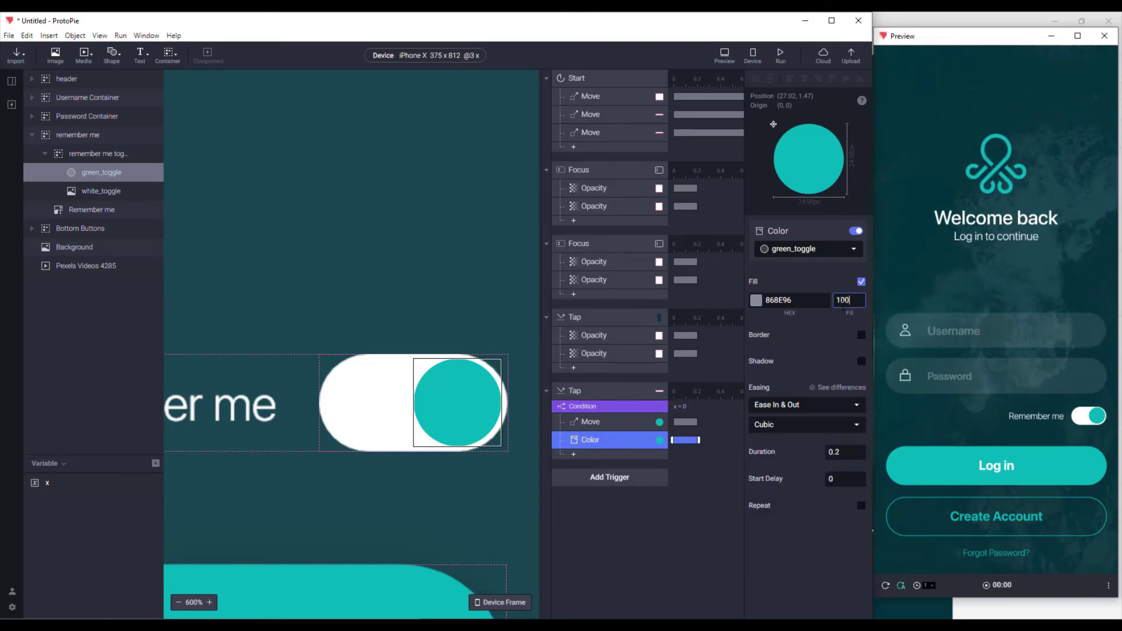
{"action": "key", "text": "Return"}
{"action": "key", "text": "Return"}
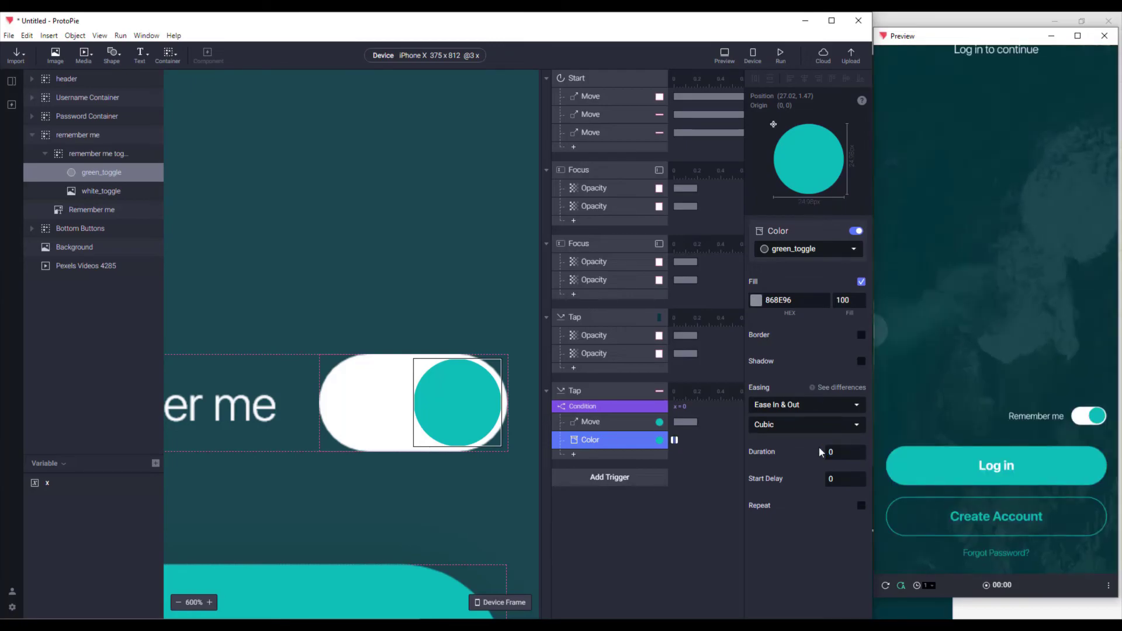
{"action": "left_click", "coordinate": [1087, 414]}
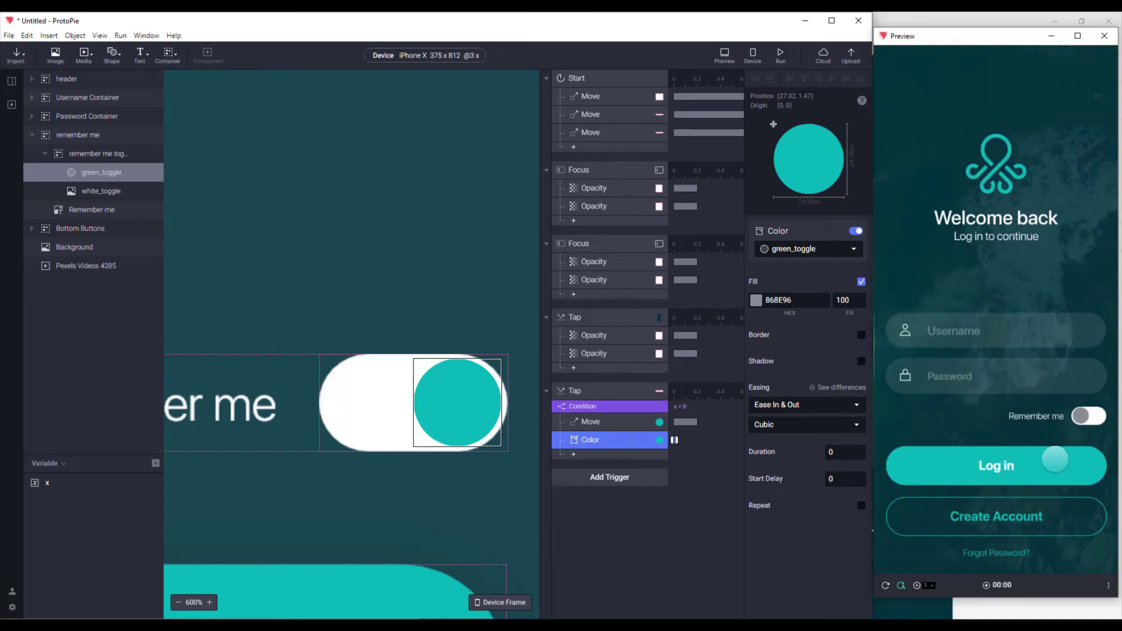
{"action": "left_click", "coordinate": [1080, 414]}
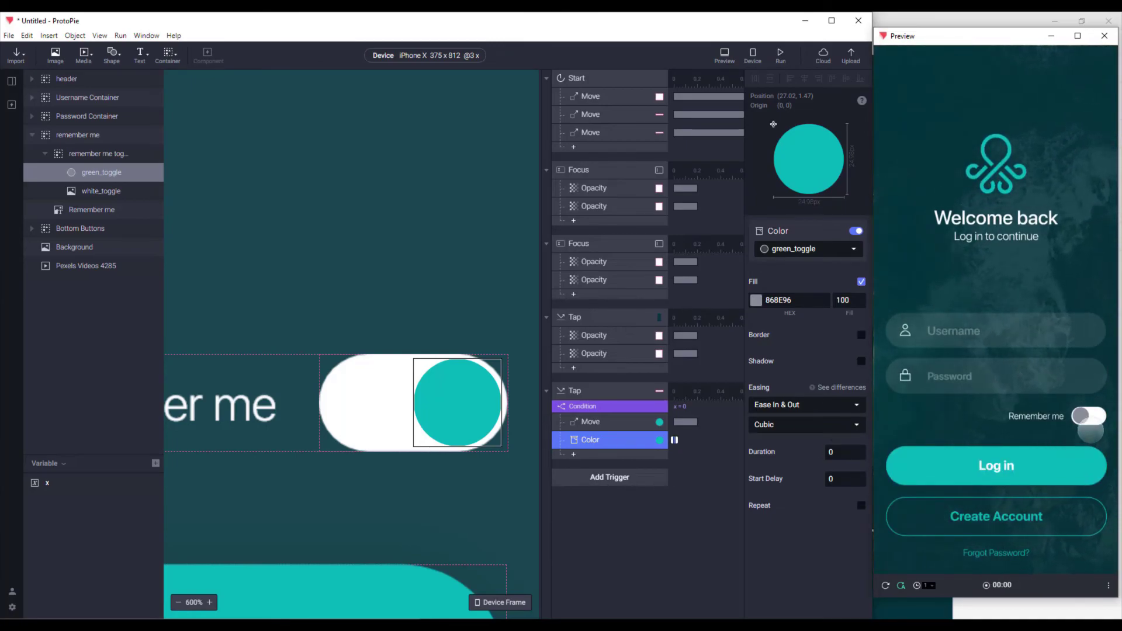
Add an Assign response under the x = 0 condition that sets variable x to 1, and test the toggle in the preview.
{"action": "left_click", "coordinate": [598, 418]}
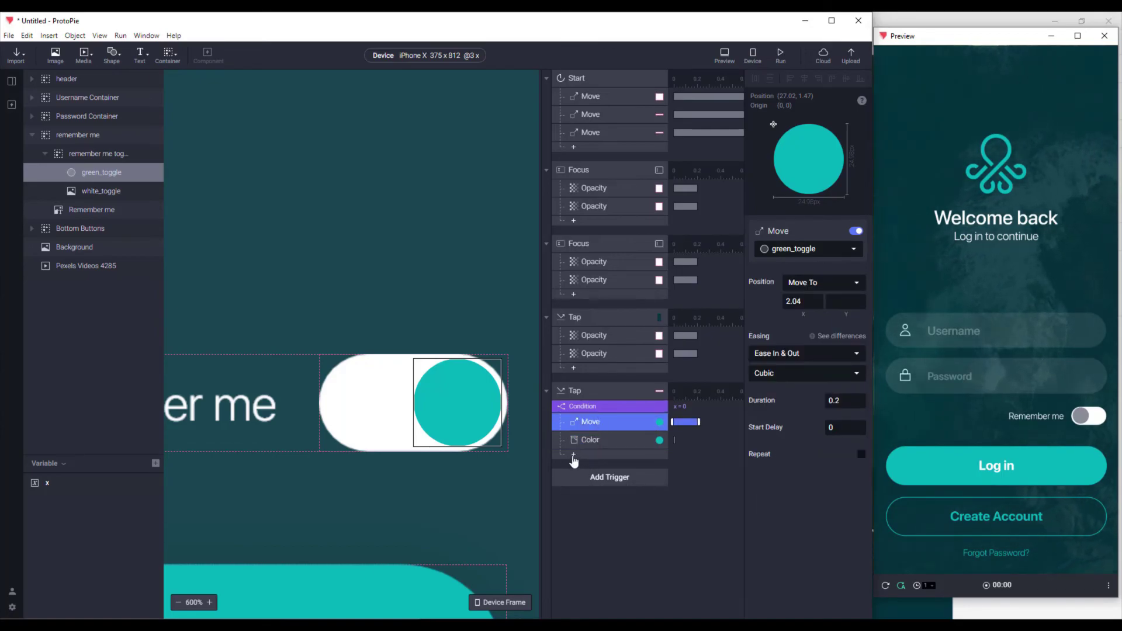
{"action": "left_click", "coordinate": [595, 442]}
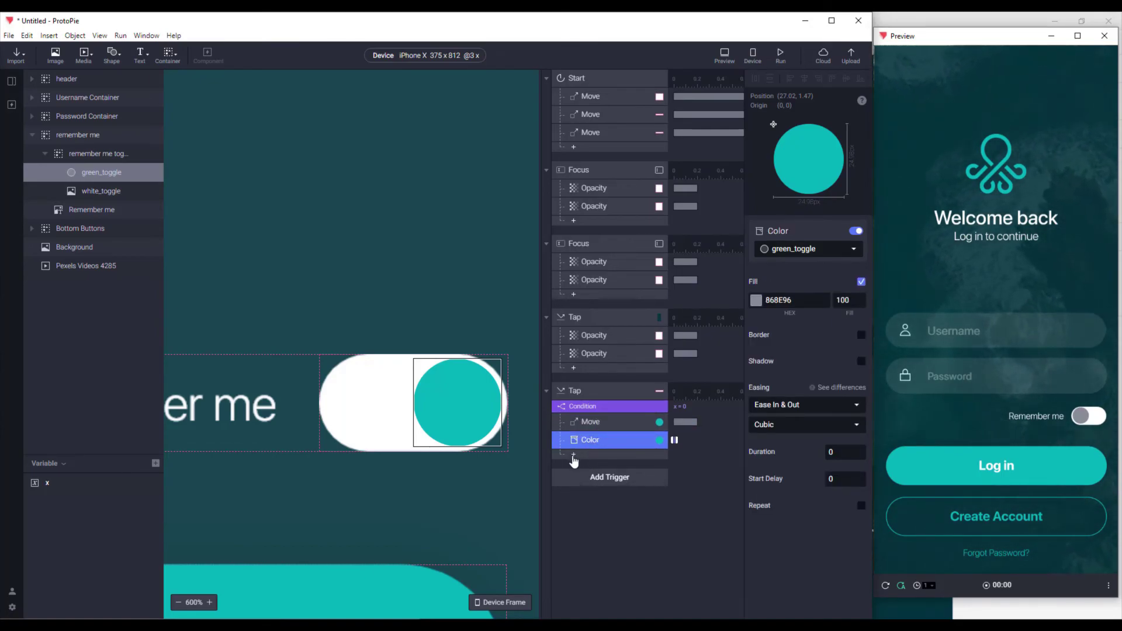
{"action": "left_click", "coordinate": [574, 455]}
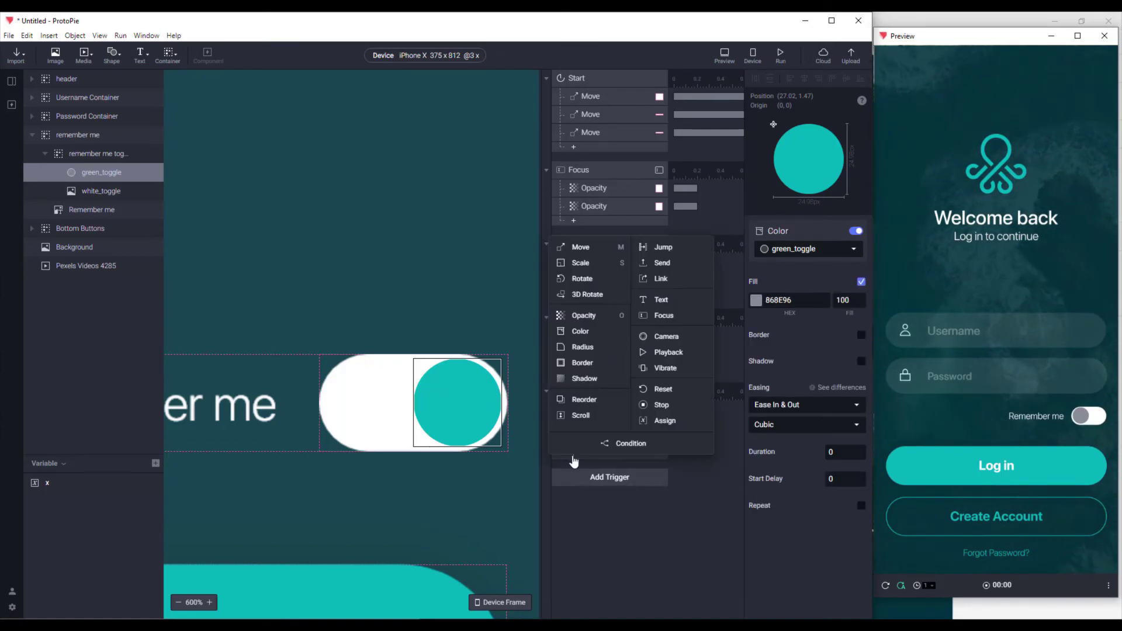
{"action": "left_click", "coordinate": [655, 423]}
{"action": "left_click", "coordinate": [803, 250]}
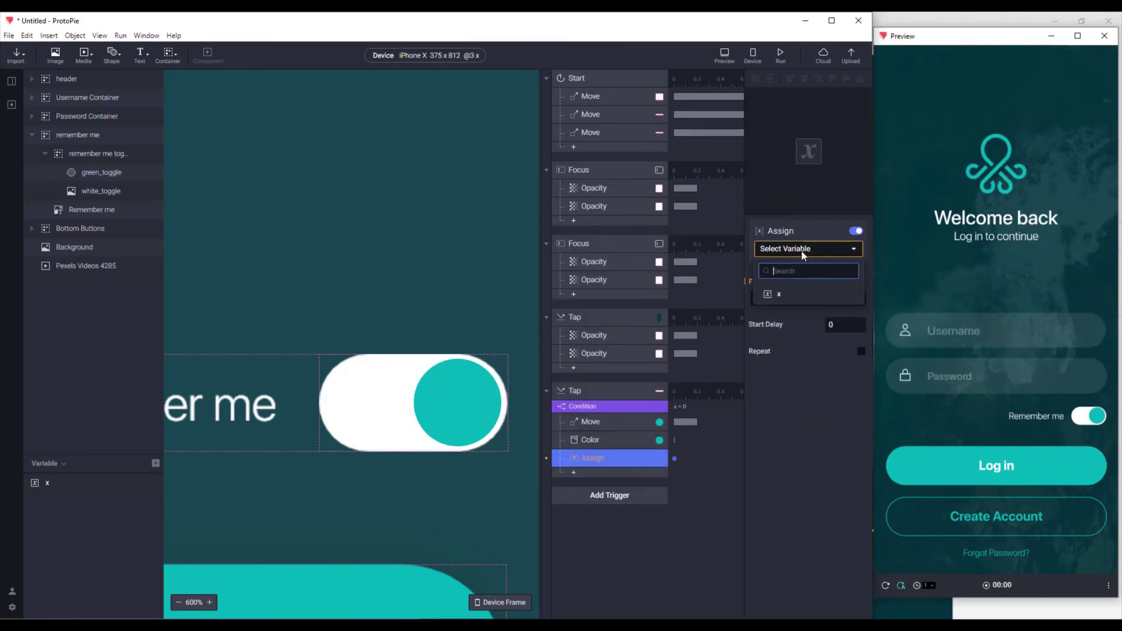
{"action": "left_click", "coordinate": [796, 295]}
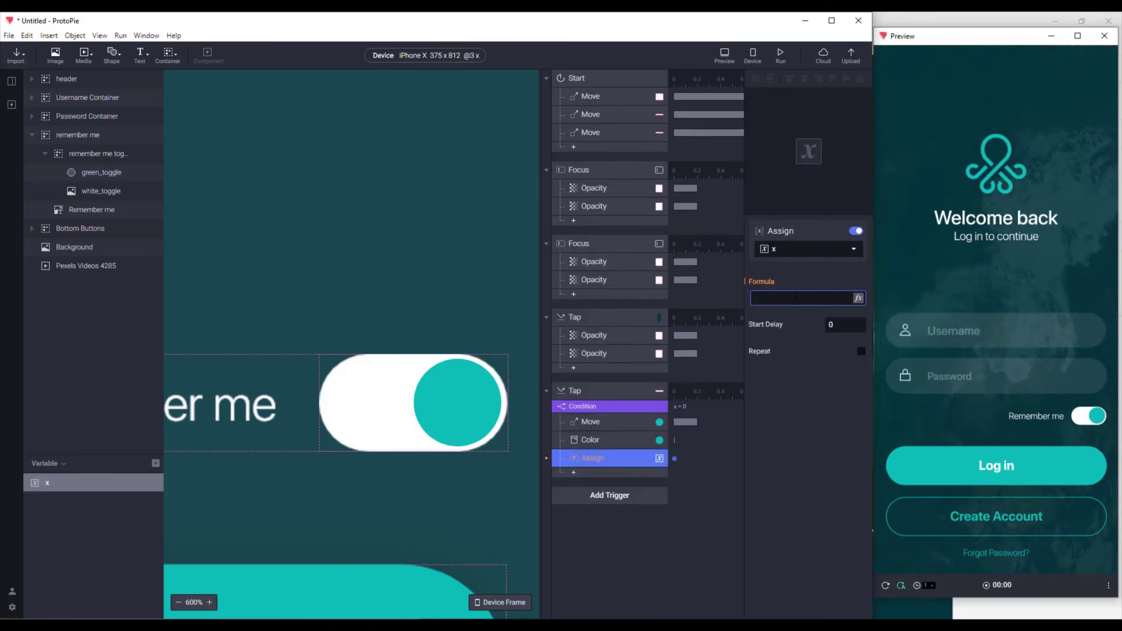
{"action": "type", "text": "1"}
{"action": "key", "text": "Return"}
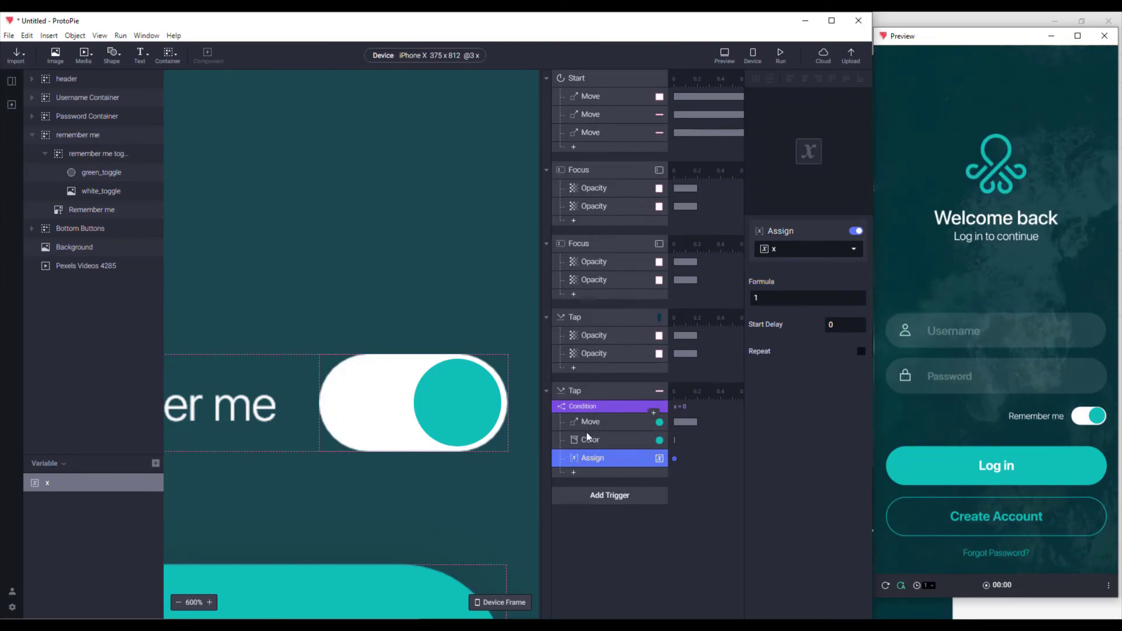
{"action": "left_click", "coordinate": [1098, 416]}
{"action": "left_click", "coordinate": [1093, 416]}
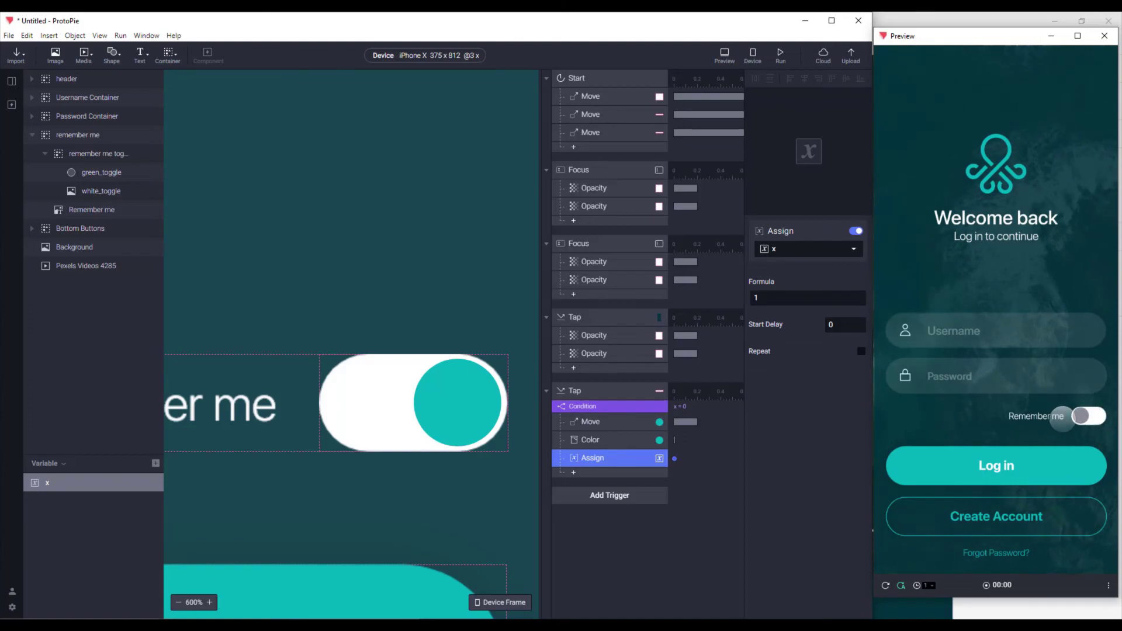
Add a second Condition to the remember me tap that checks whether variable x equals 1.
{"action": "left_click", "coordinate": [86, 482]}
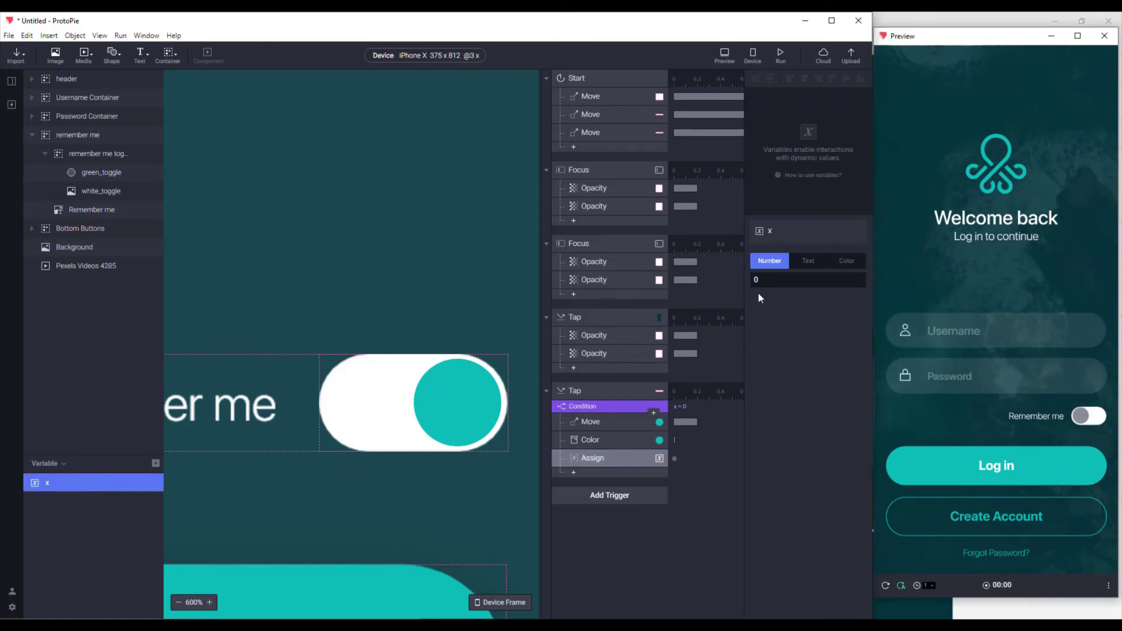
{"action": "left_click", "coordinate": [598, 457]}
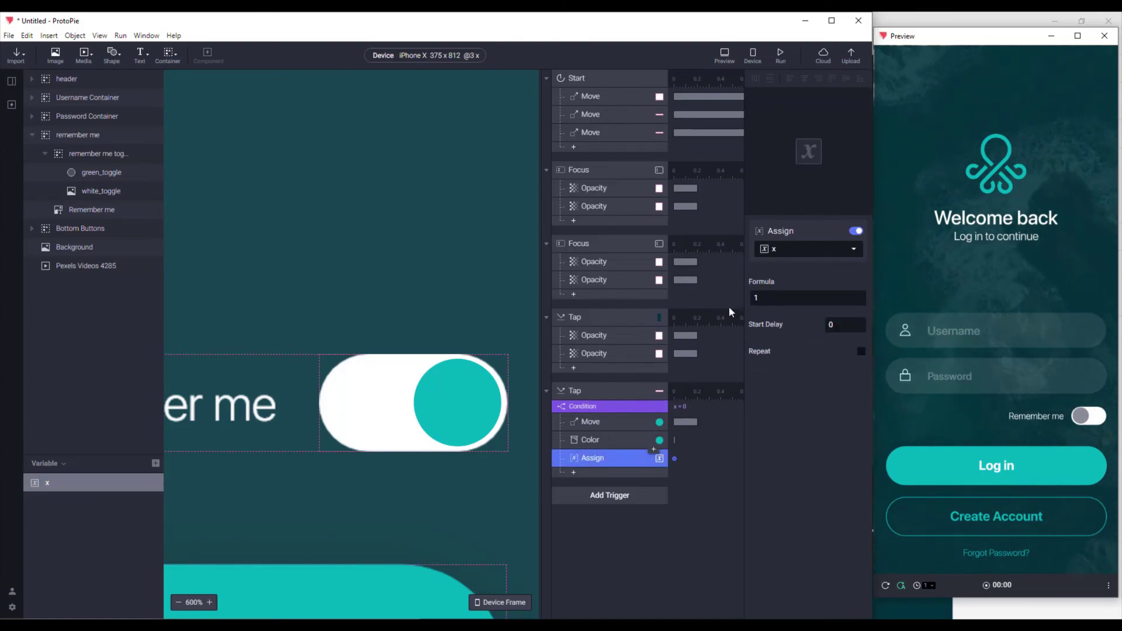
{"action": "left_click", "coordinate": [579, 473]}
{"action": "left_click", "coordinate": [611, 462]}
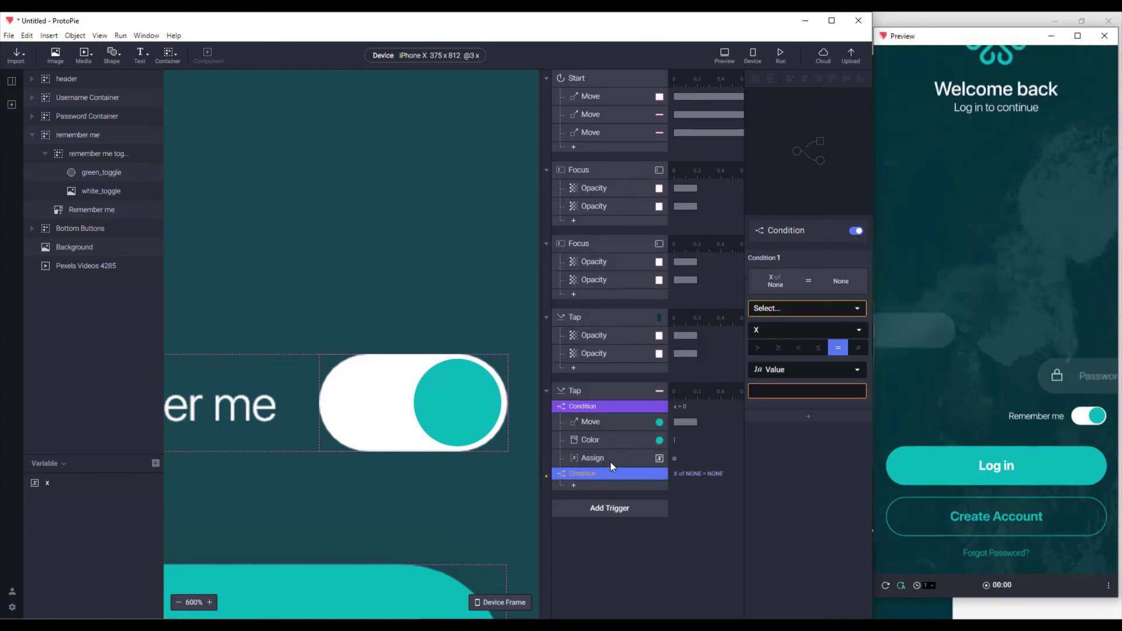
{"action": "left_click", "coordinate": [809, 310]}
{"action": "left_click", "coordinate": [790, 358]}
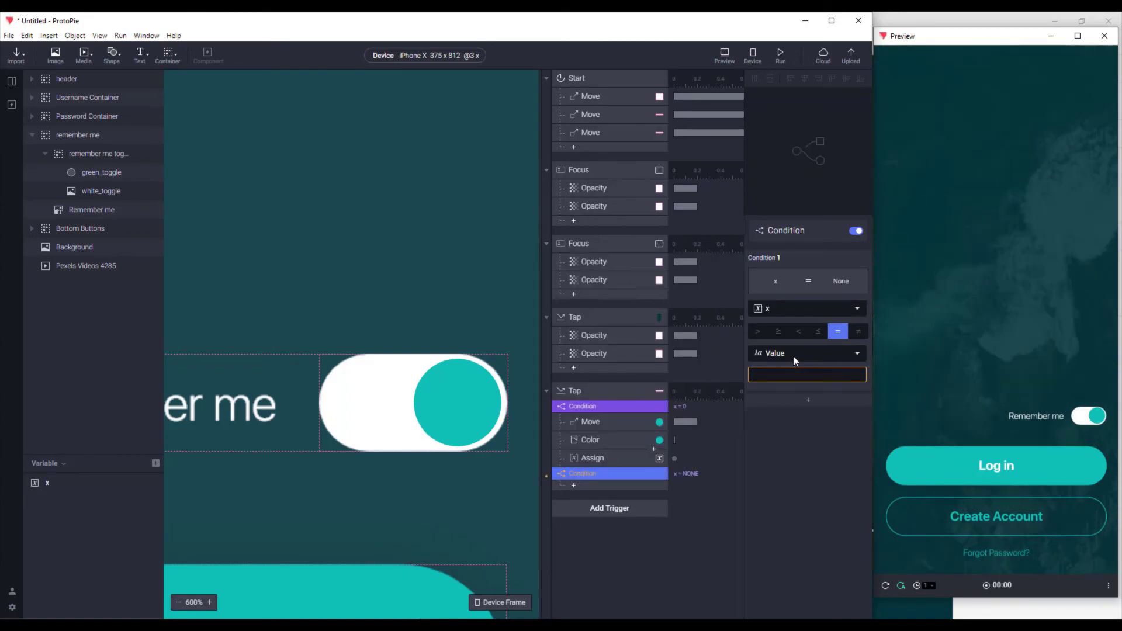
{"action": "key", "text": "Return"}
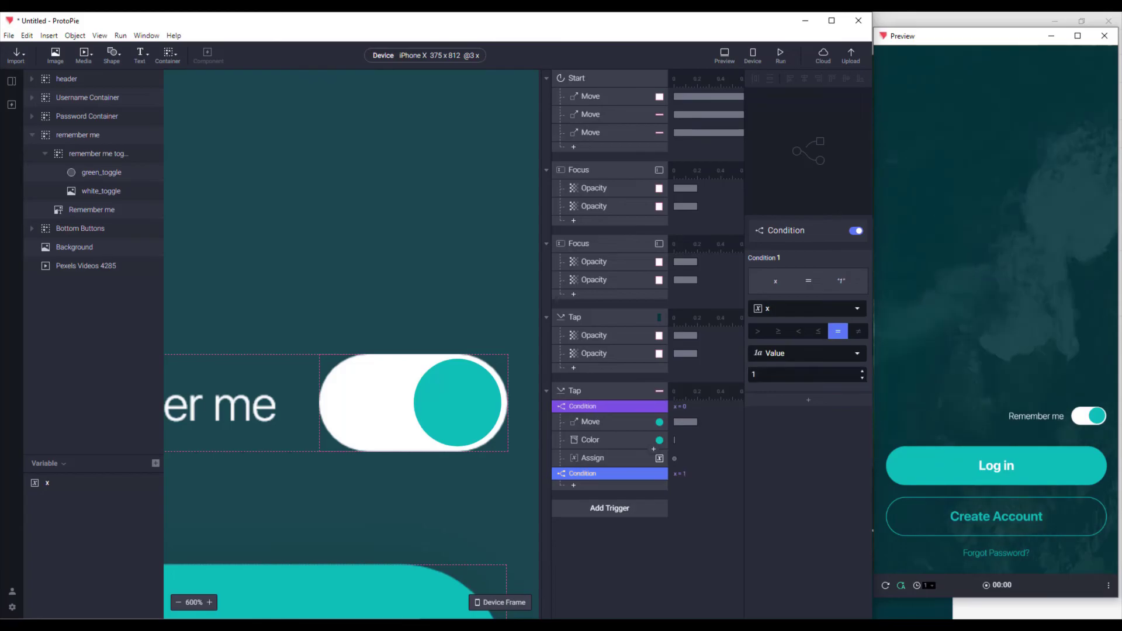
Add a Move response under the x = 1 condition and assign it to the green_toggle layer.
{"action": "left_click", "coordinate": [573, 485]}
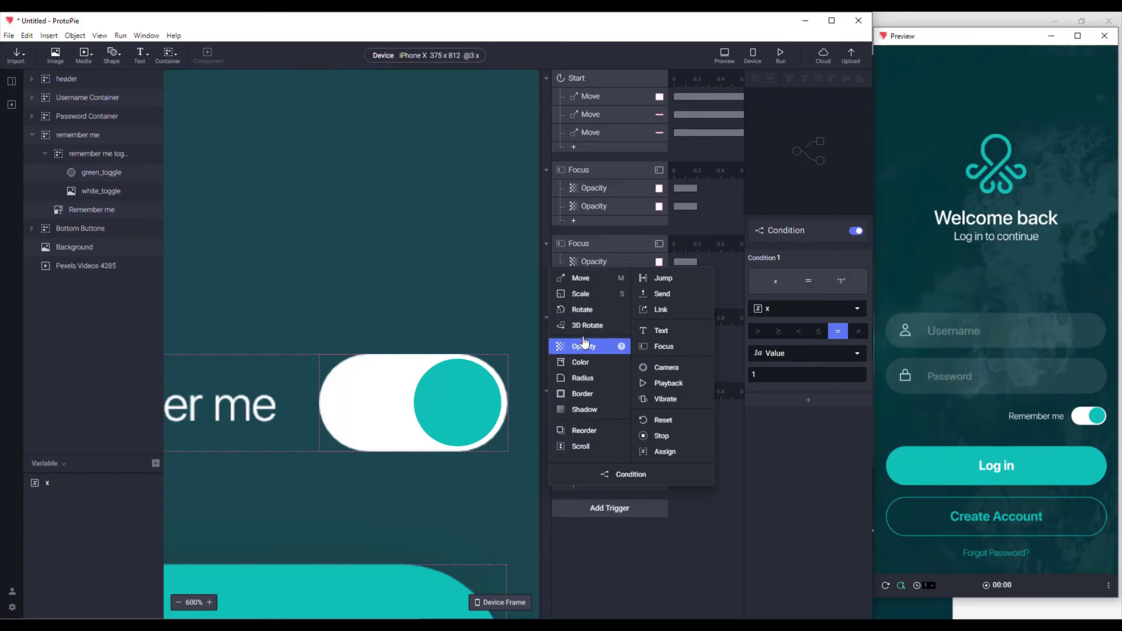
{"action": "left_click", "coordinate": [585, 279]}
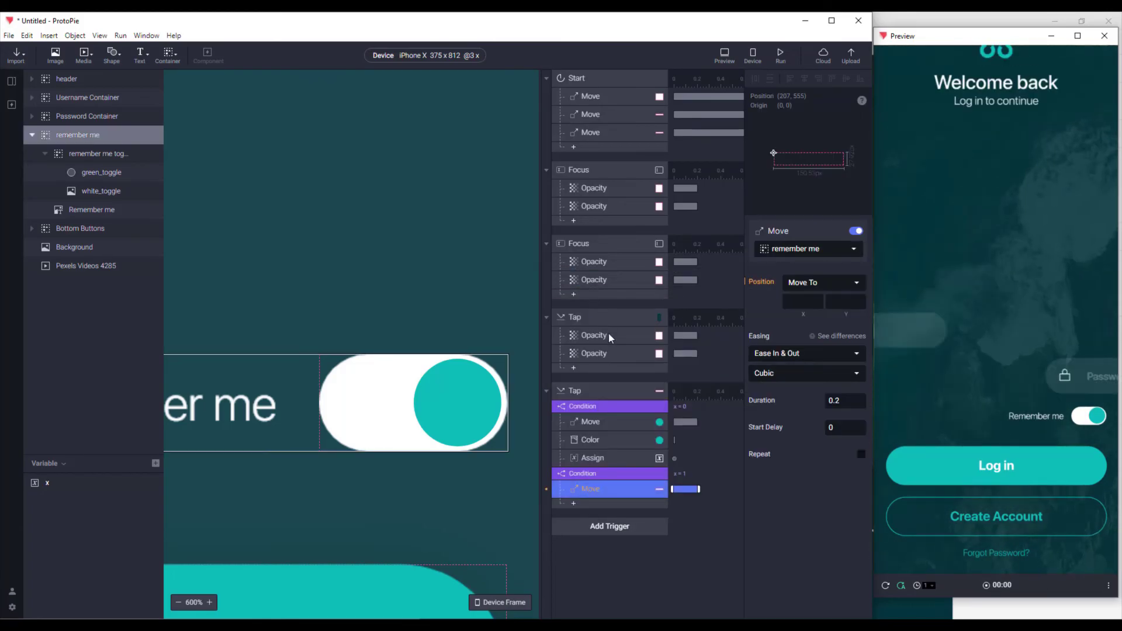
{"action": "left_click", "coordinate": [812, 250]}
{"action": "scroll", "coordinate": [806, 350], "scroll_direction": "down", "scroll_amount": 5}
{"action": "scroll", "coordinate": [805, 349], "scroll_direction": "down", "scroll_amount": 2}
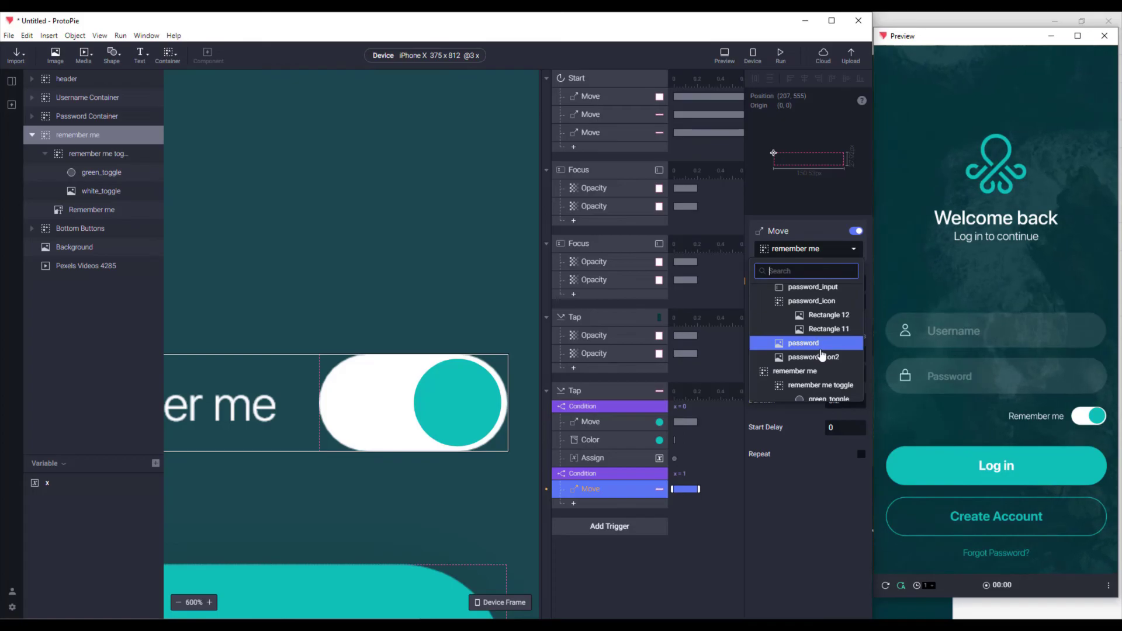
{"action": "scroll", "coordinate": [820, 359], "scroll_direction": "down", "scroll_amount": 2}
{"action": "scroll", "coordinate": [820, 351], "scroll_direction": "up", "scroll_amount": 2}
{"action": "left_click", "coordinate": [821, 341]}
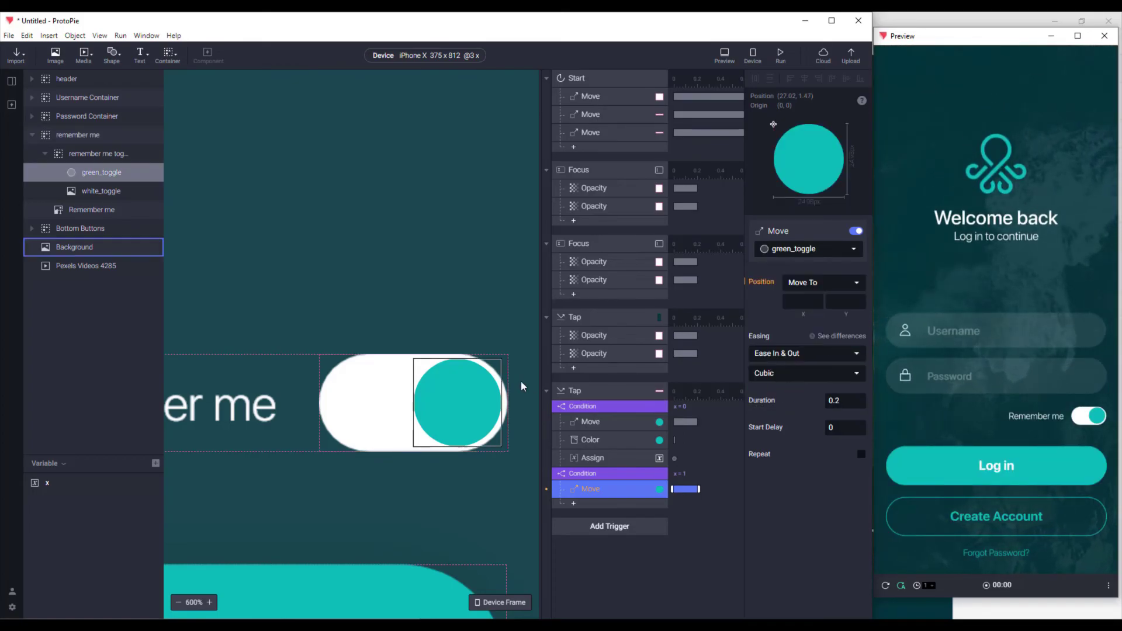
Set the new green_toggle Move response to X 27.02, matching the layer's original position, and test the toggle in the preview.
{"action": "left_click", "coordinate": [475, 395]}
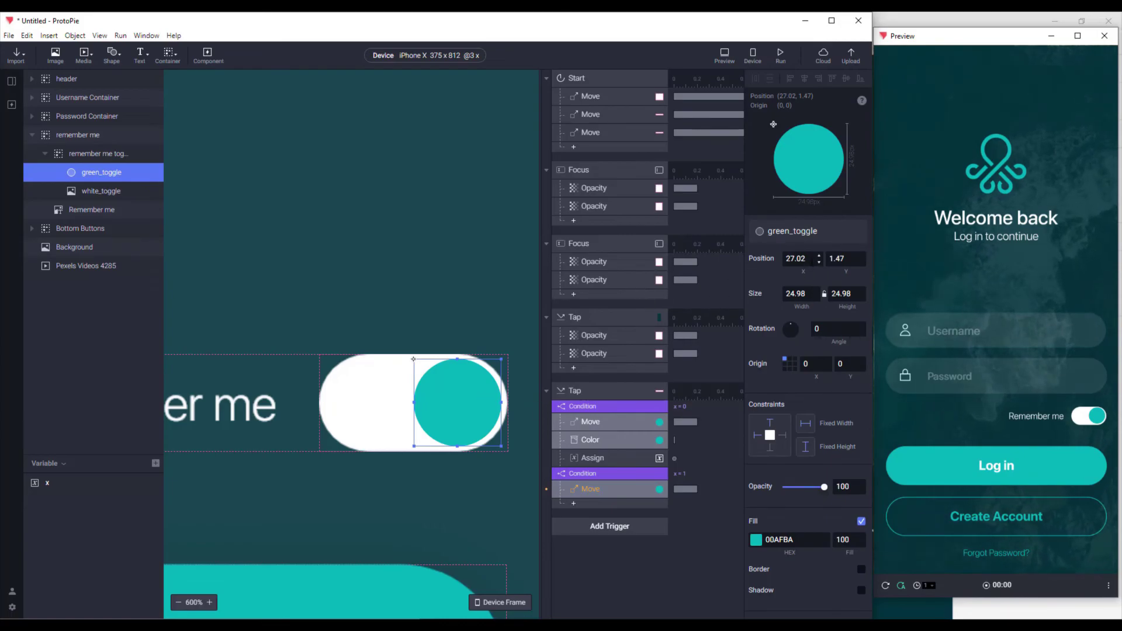
{"action": "left_click", "coordinate": [591, 488]}
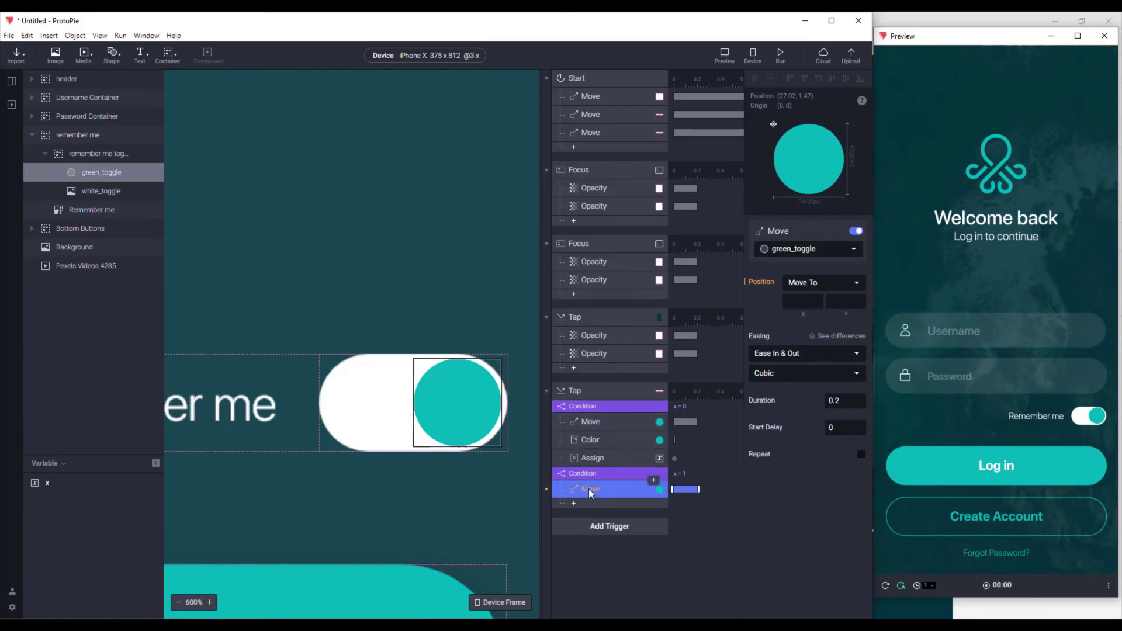
{"action": "left_click", "coordinate": [796, 301]}
{"action": "type", "text": "27.02"}
{"action": "left_click", "coordinate": [805, 415]}
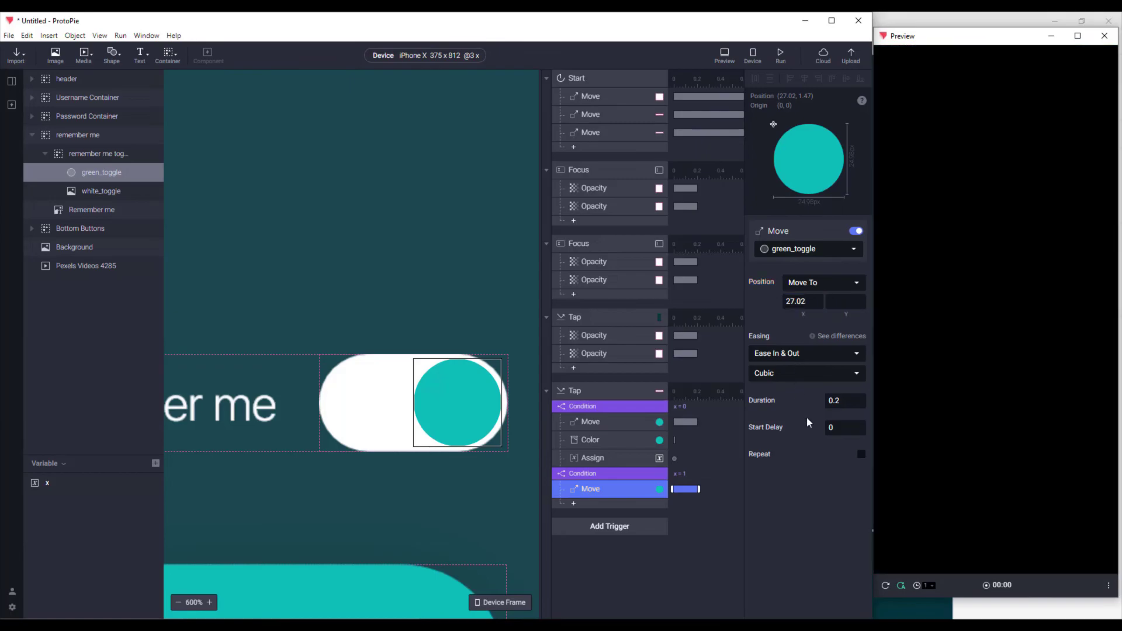
{"action": "left_click", "coordinate": [1091, 417]}
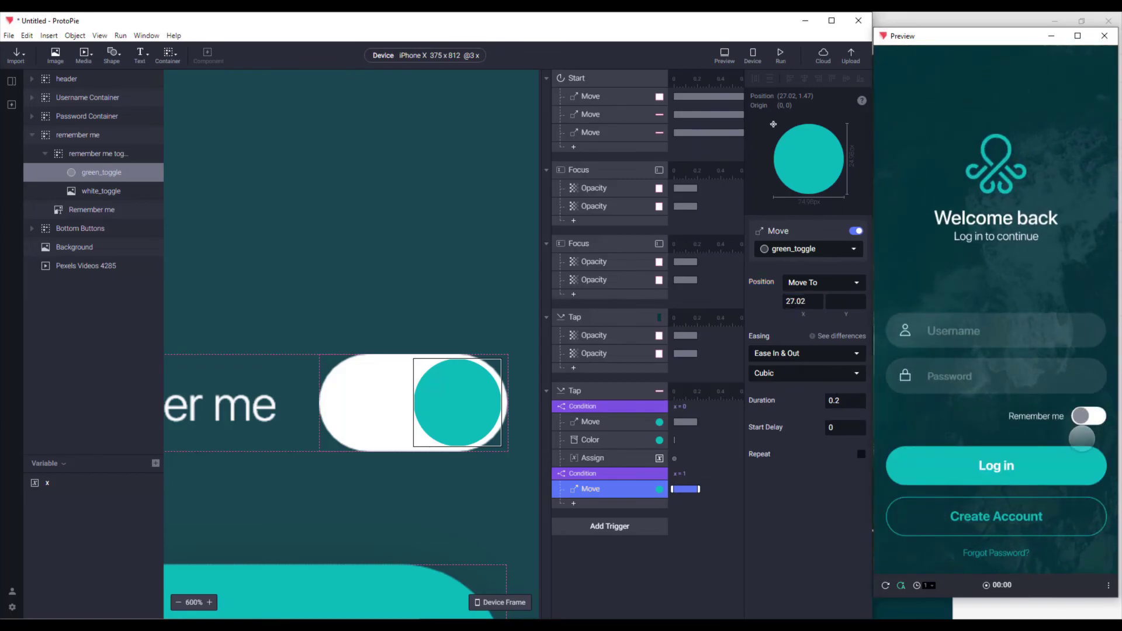
Add a Color response for green_toggle under the x = 1 condition, with fill 00AFBA sampled from the toggle at 100 and duration 0.
{"action": "left_click", "coordinate": [570, 506]}
{"action": "left_click", "coordinate": [583, 394]}
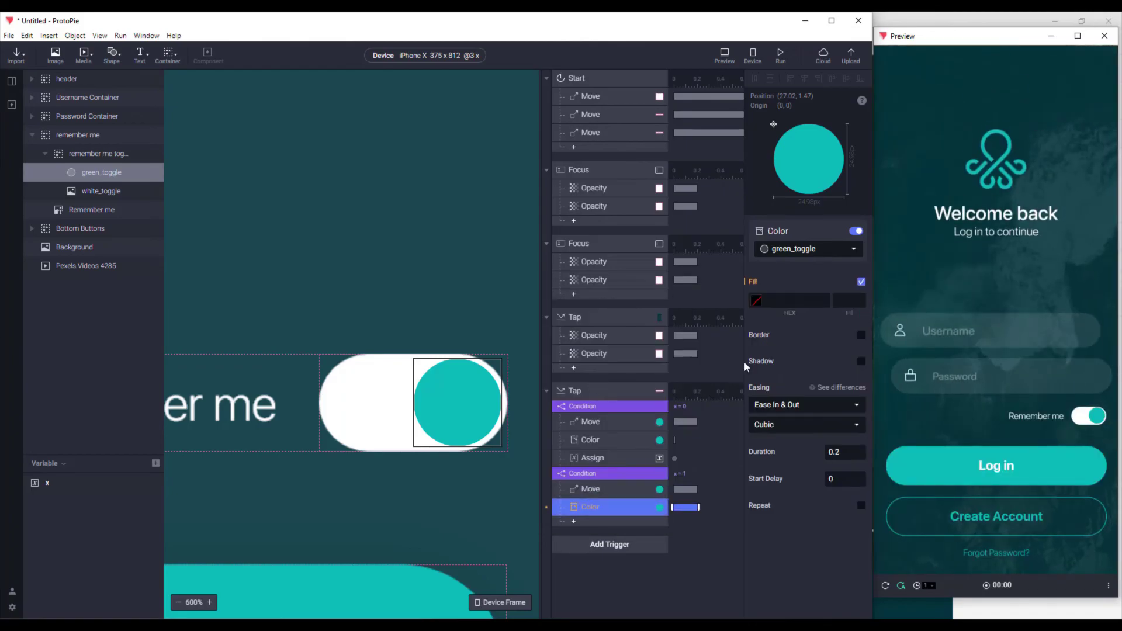
{"action": "left_click", "coordinate": [756, 300]}
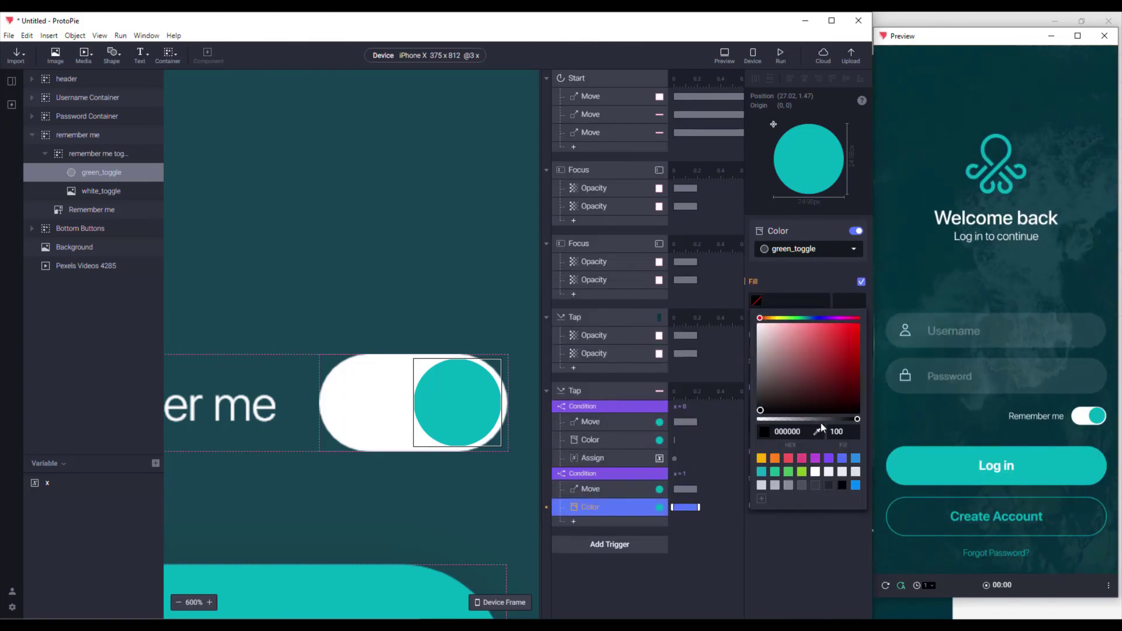
{"action": "left_click", "coordinate": [820, 435]}
{"action": "left_click", "coordinate": [496, 402]}
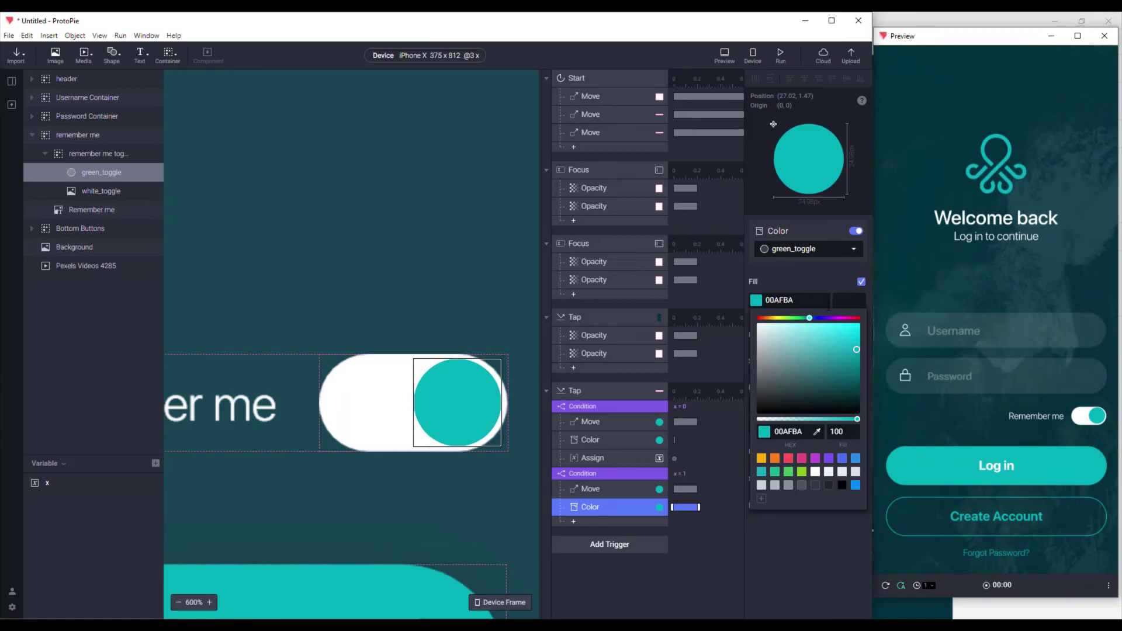
{"action": "left_click", "coordinate": [849, 301]}
{"action": "type", "text": "100"}
{"action": "key", "text": "Return"}
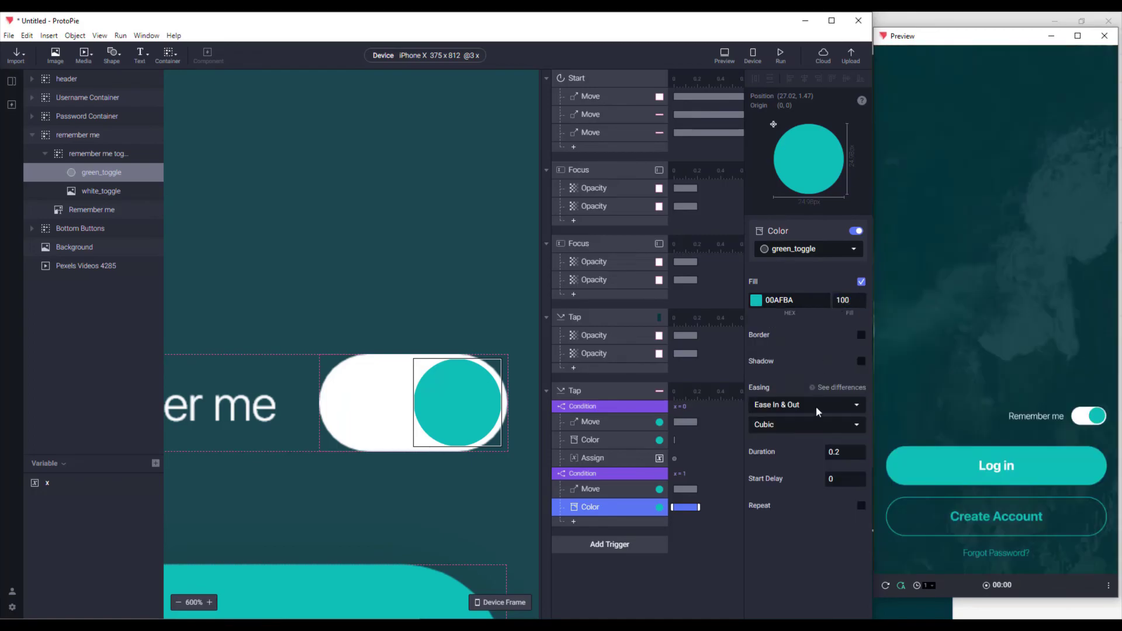
{"action": "left_click", "coordinate": [845, 454]}
{"action": "type", "text": "0"}
{"action": "key", "text": "Return"}
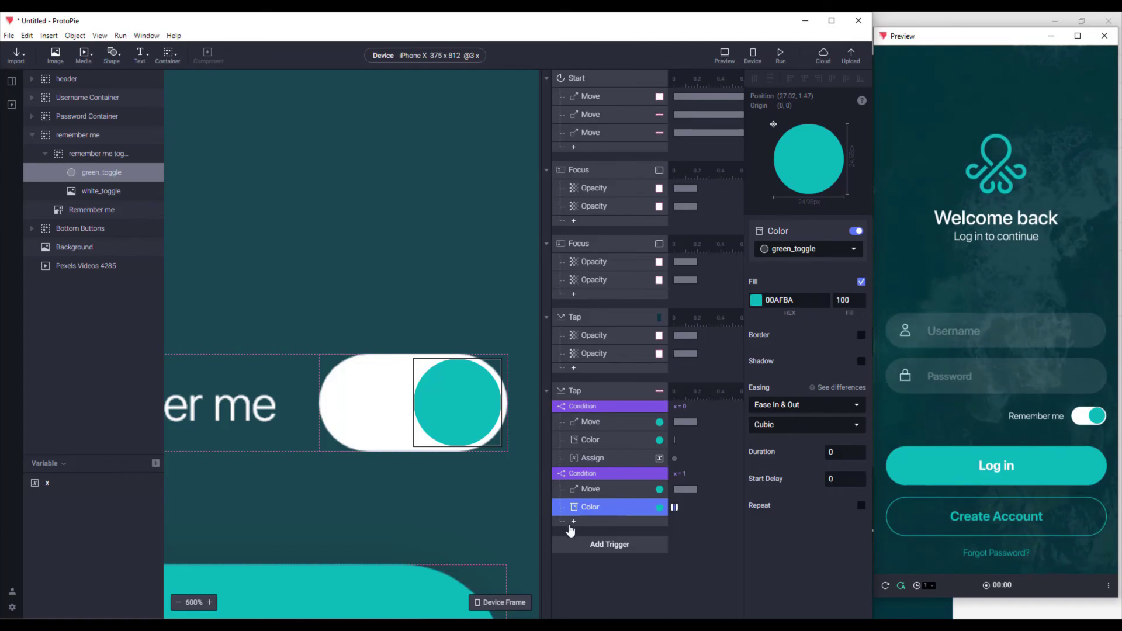
Add an Assign response under the x = 1 condition that sets variable x to 0, and test the toggle repeatedly in the preview.
{"action": "left_click", "coordinate": [573, 522]}
{"action": "left_click", "coordinate": [666, 487]}
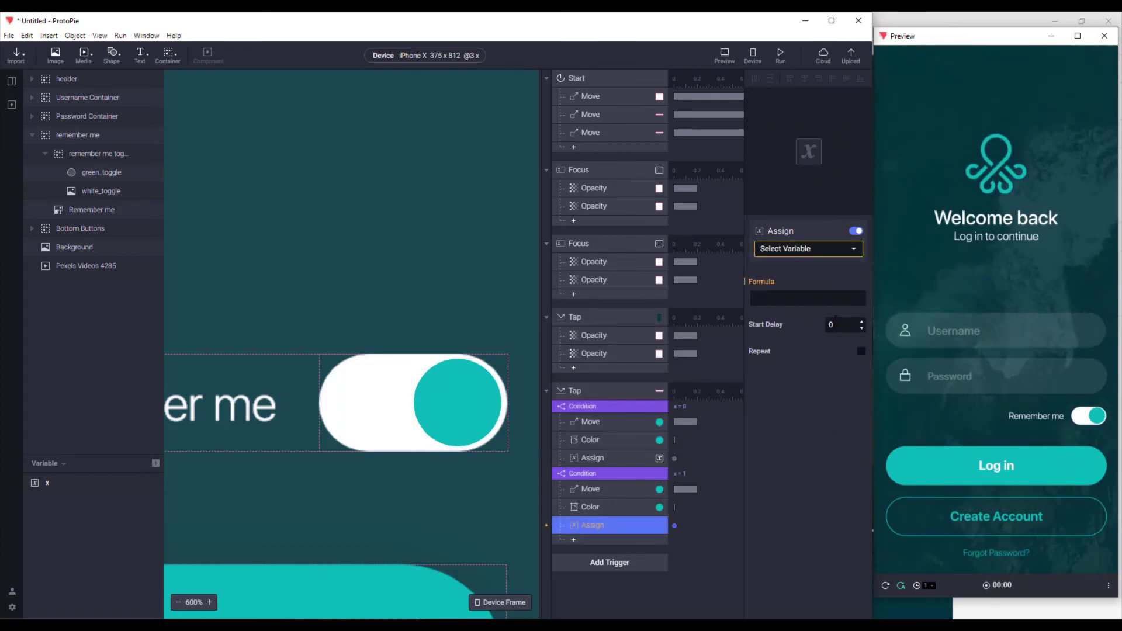
{"action": "left_click", "coordinate": [817, 256]}
{"action": "left_click", "coordinate": [805, 279]}
{"action": "left_click", "coordinate": [801, 299]}
{"action": "type", "text": "0"}
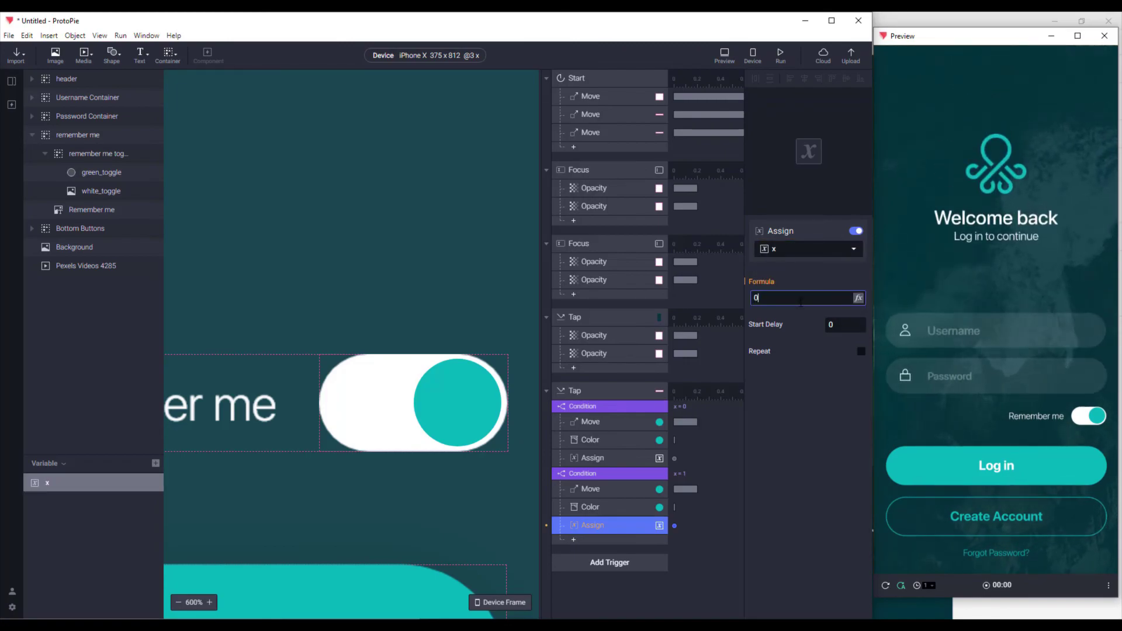
{"action": "key", "text": "Return"}
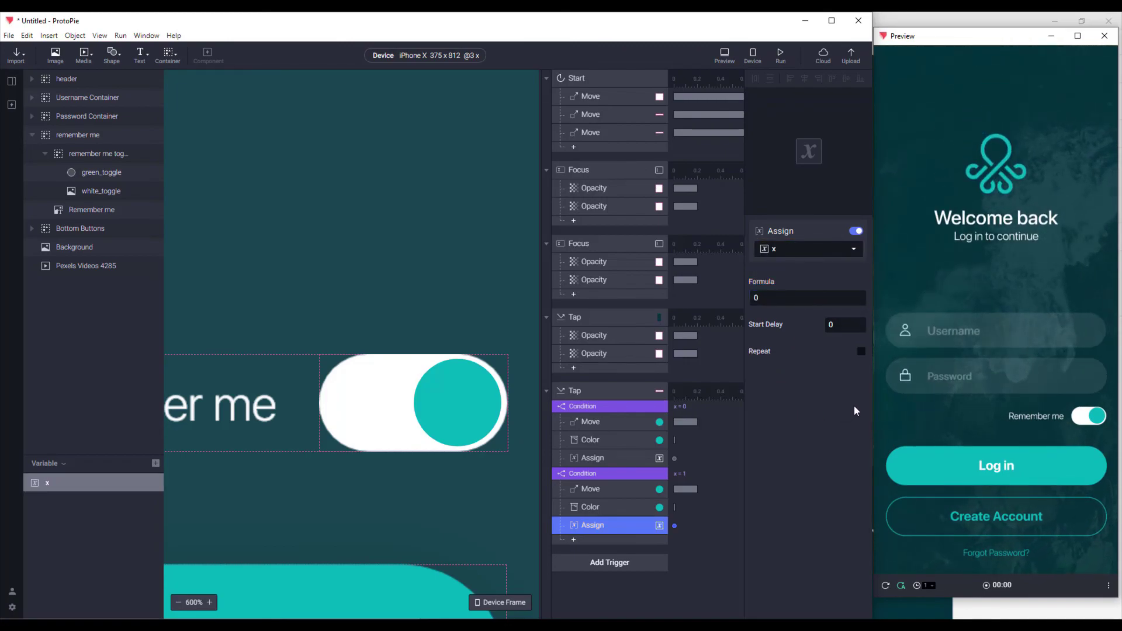
{"action": "left_click", "coordinate": [1081, 419]}
{"action": "left_click", "coordinate": [1084, 418]}
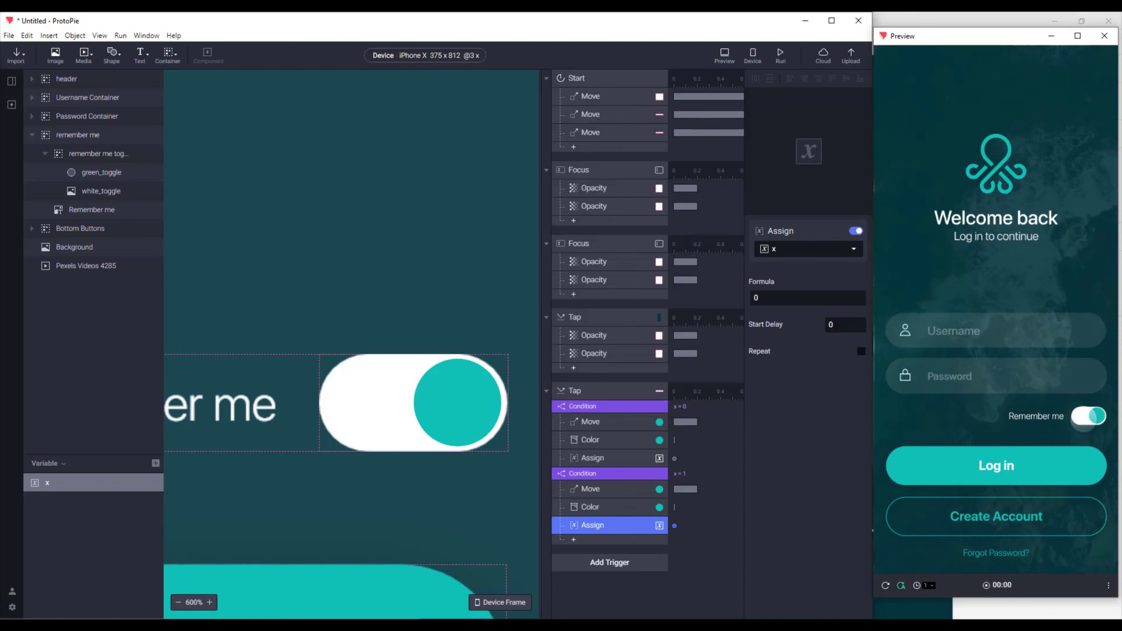
{"action": "left_click", "coordinate": [1082, 417]}
{"action": "left_click", "coordinate": [1084, 418]}
{"action": "left_click", "coordinate": [1084, 418]}
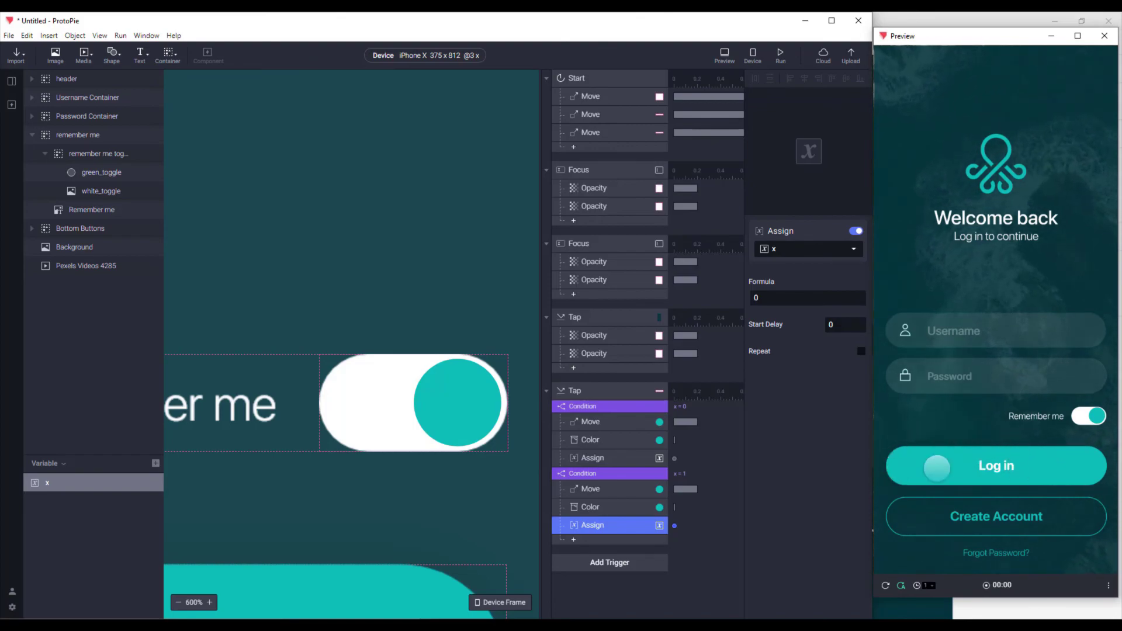
Collapse the remember me layer group and move the container horizontally off the screen to X 396.
{"action": "left_click", "coordinate": [377, 304]}
{"action": "scroll", "coordinate": [377, 304], "scroll_direction": "down", "scroll_amount": 6}
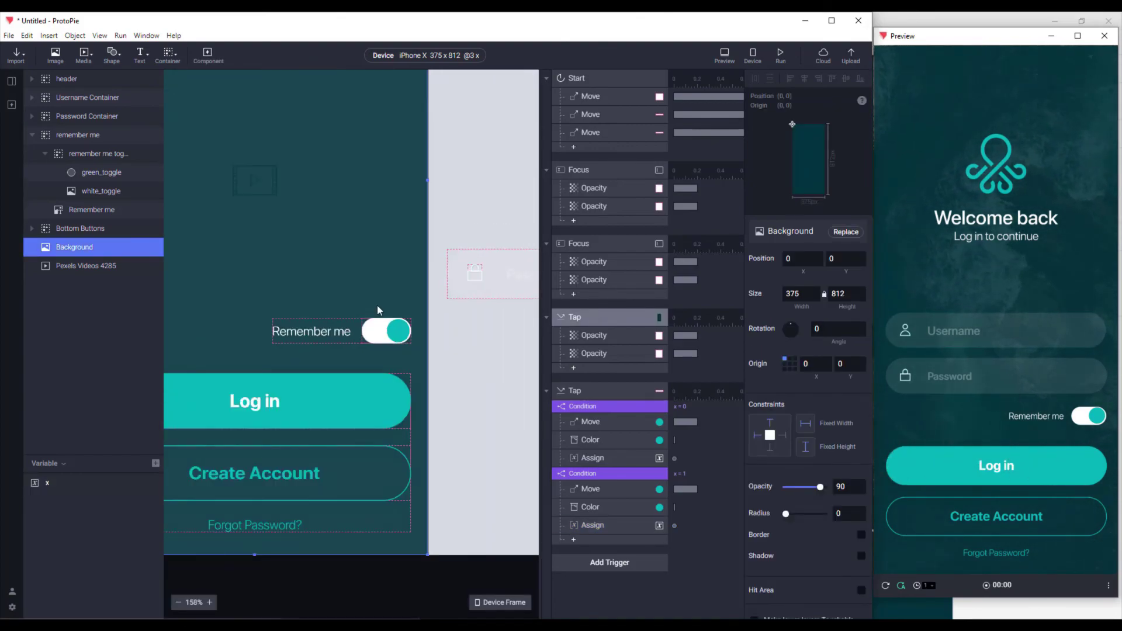
{"action": "left_click", "coordinate": [434, 576]}
{"action": "left_click_drag", "start_coordinate": [359, 281], "coordinate": [398, 318]}
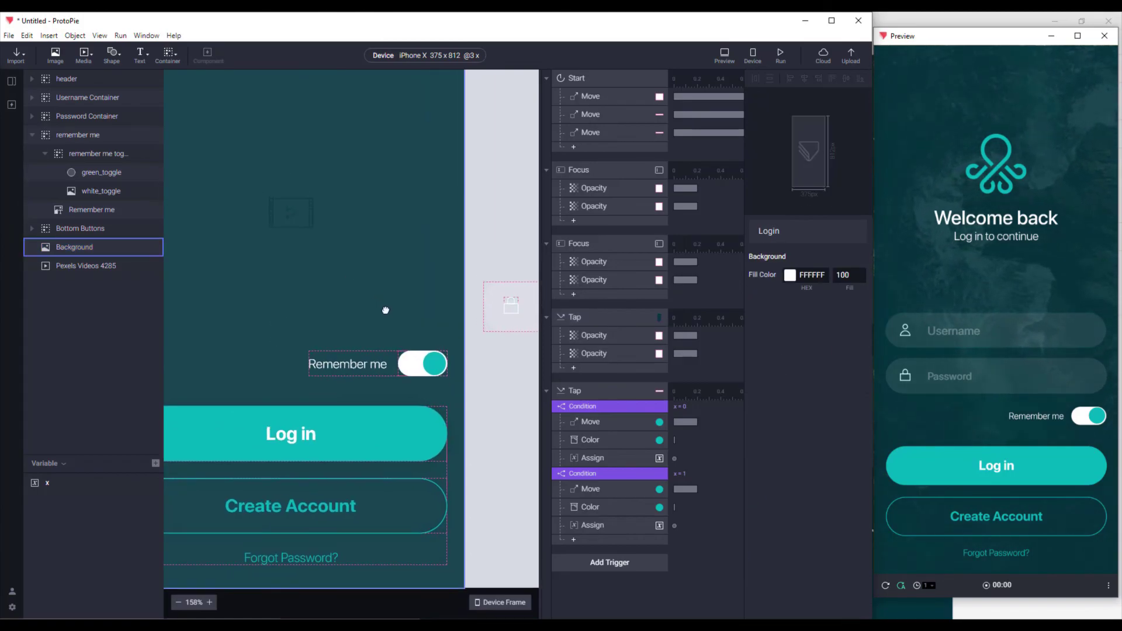
{"action": "left_click", "coordinate": [421, 385]}
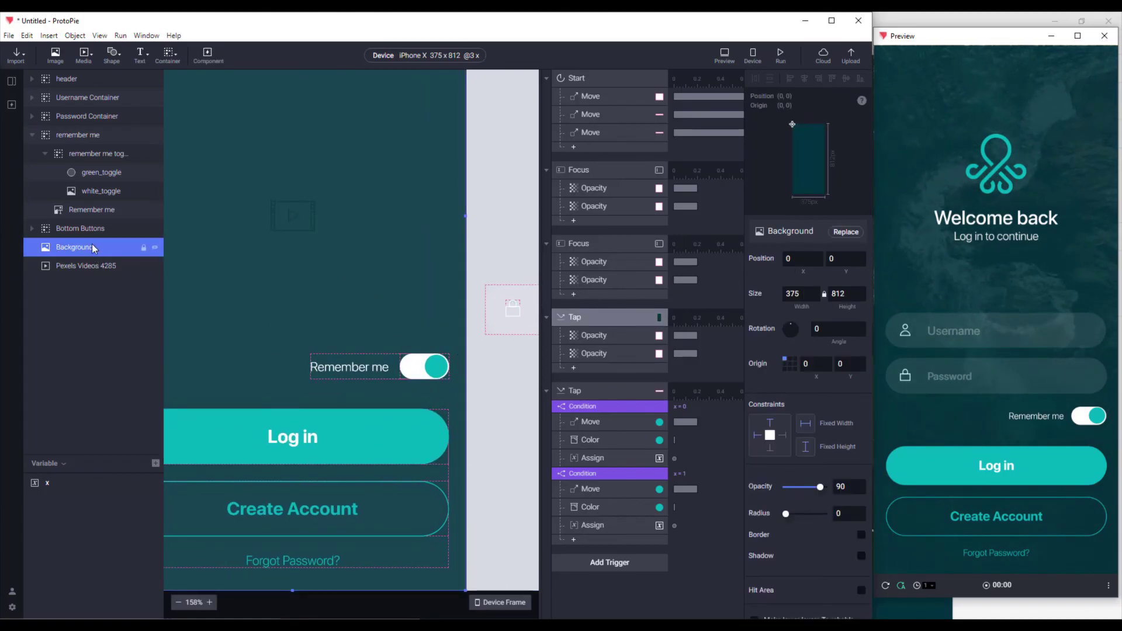
{"action": "left_click", "coordinate": [45, 154]}
{"action": "left_click", "coordinate": [35, 137]}
{"action": "left_click", "coordinate": [83, 138]}
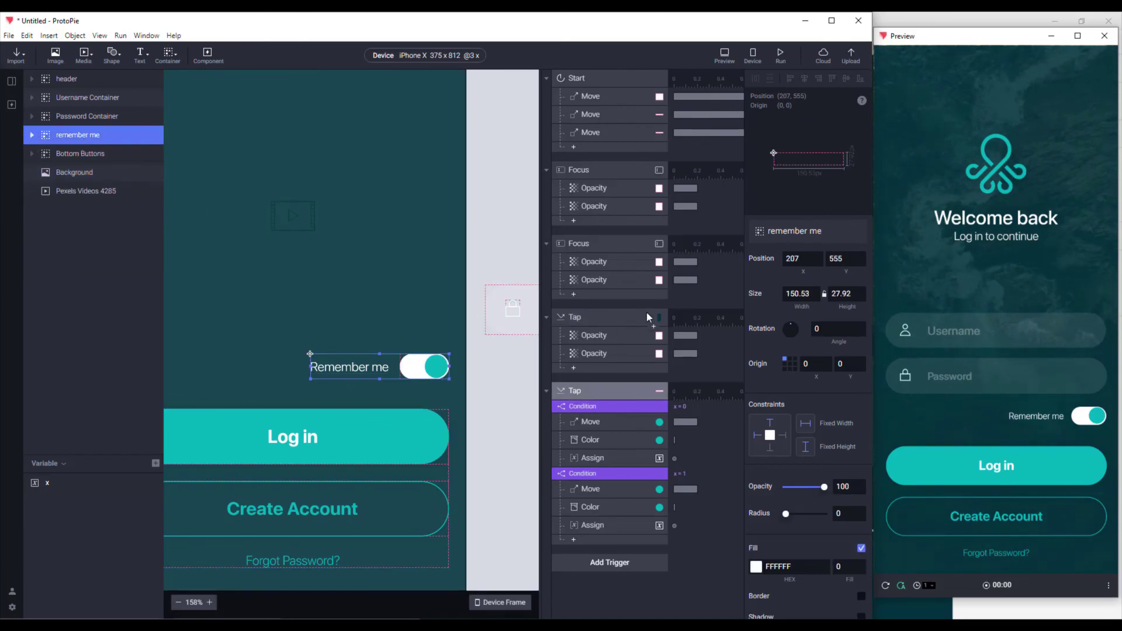
{"action": "left_click", "coordinate": [796, 258]}
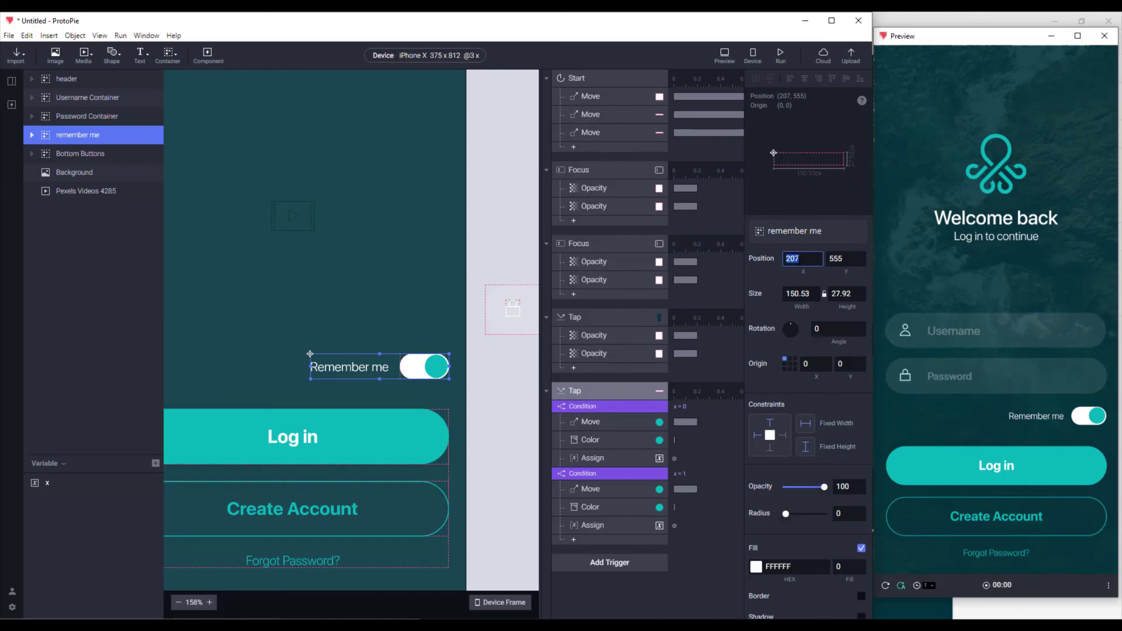
{"action": "left_click_drag", "start_coordinate": [412, 373], "coordinate": [584, 373]}
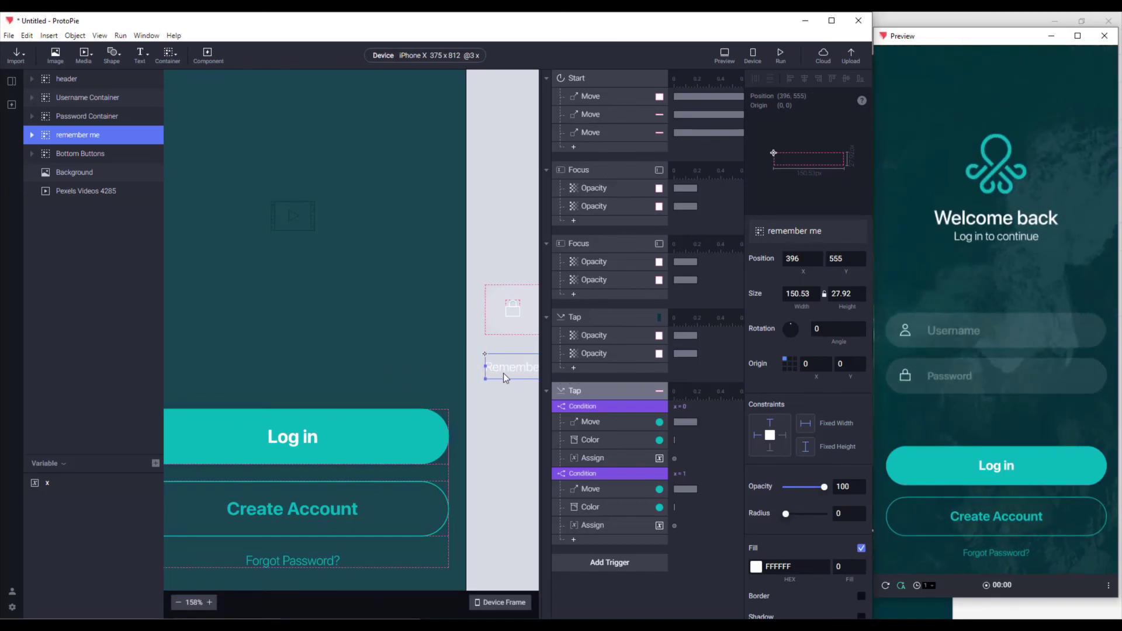
Add a Move response to the Start trigger that moves the remember me container to X 207.
{"action": "scroll", "coordinate": [511, 335], "scroll_direction": "down", "scroll_amount": 3}
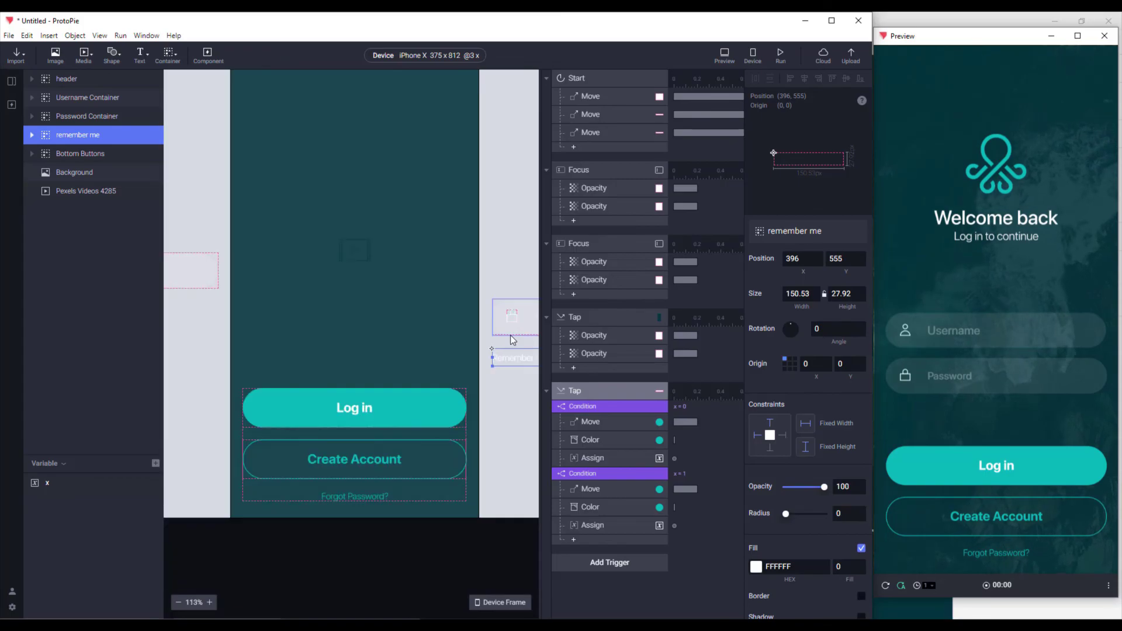
{"action": "left_click", "coordinate": [595, 76]}
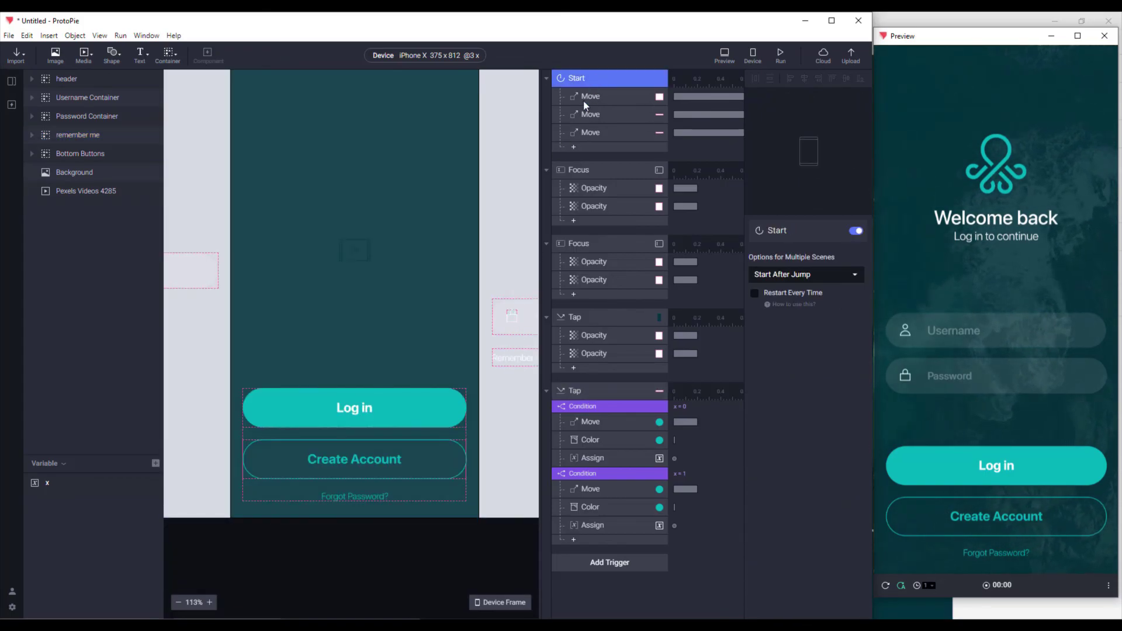
{"action": "left_click", "coordinate": [574, 148]}
{"action": "left_click", "coordinate": [578, 160]}
{"action": "left_click", "coordinate": [785, 249]}
{"action": "scroll", "coordinate": [806, 339], "scroll_direction": "down", "scroll_amount": 5}
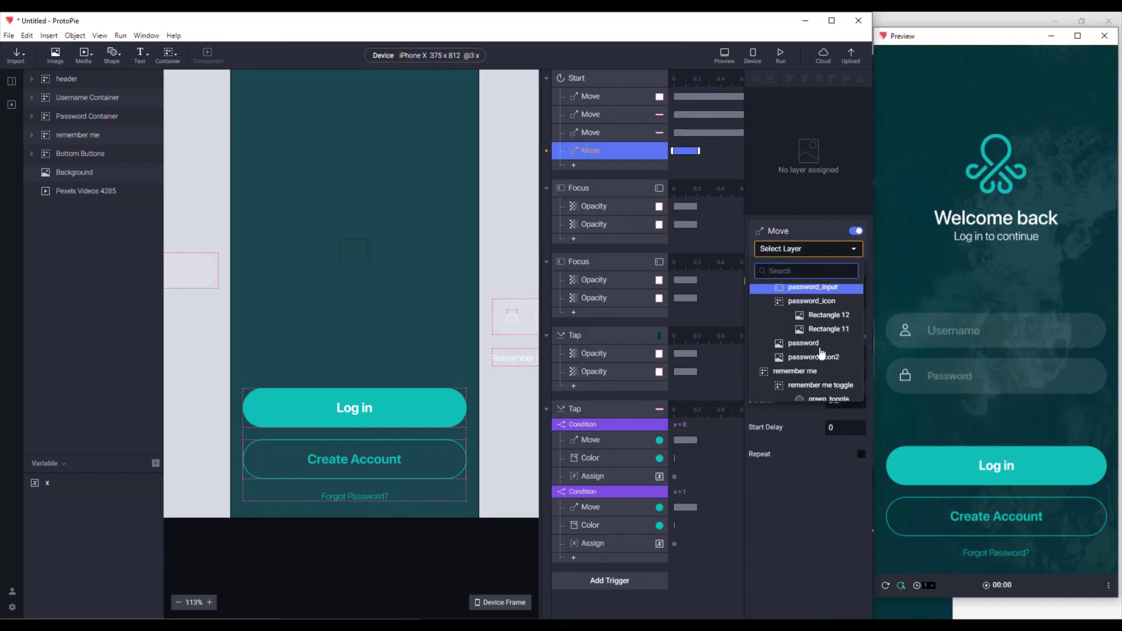
{"action": "left_click", "coordinate": [795, 371]}
{"action": "left_click", "coordinate": [792, 301]}
{"action": "type", "text": "207"}
Set the remember me Move response to duration 0.6 with Quart easing, and replay the preview from the start.
{"action": "left_click", "coordinate": [756, 401]}
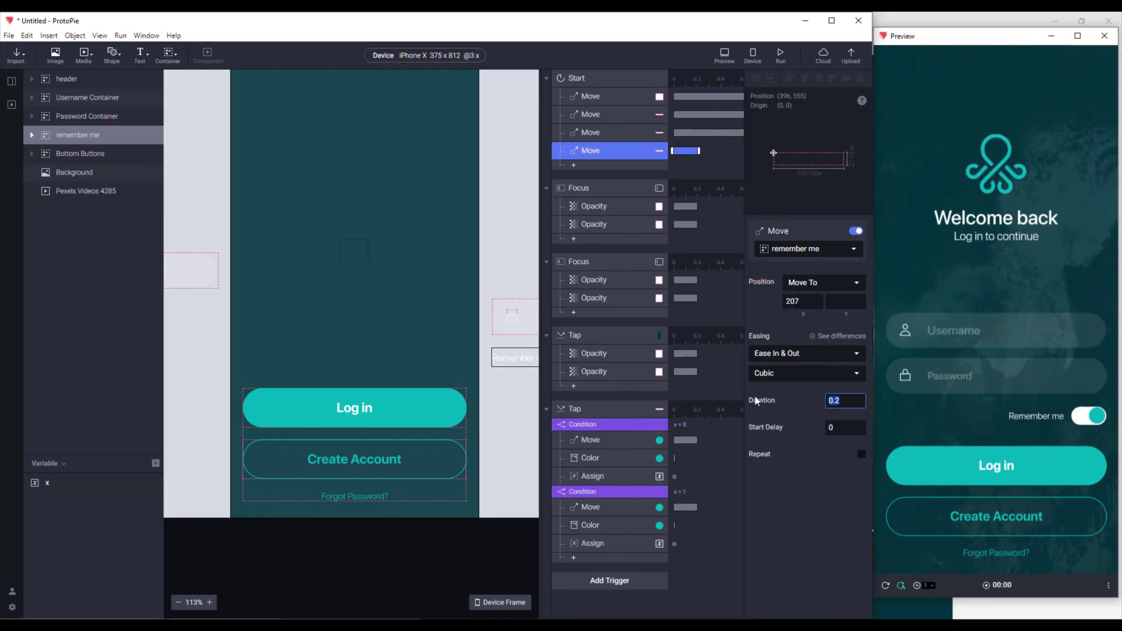
{"action": "left_click", "coordinate": [766, 373]}
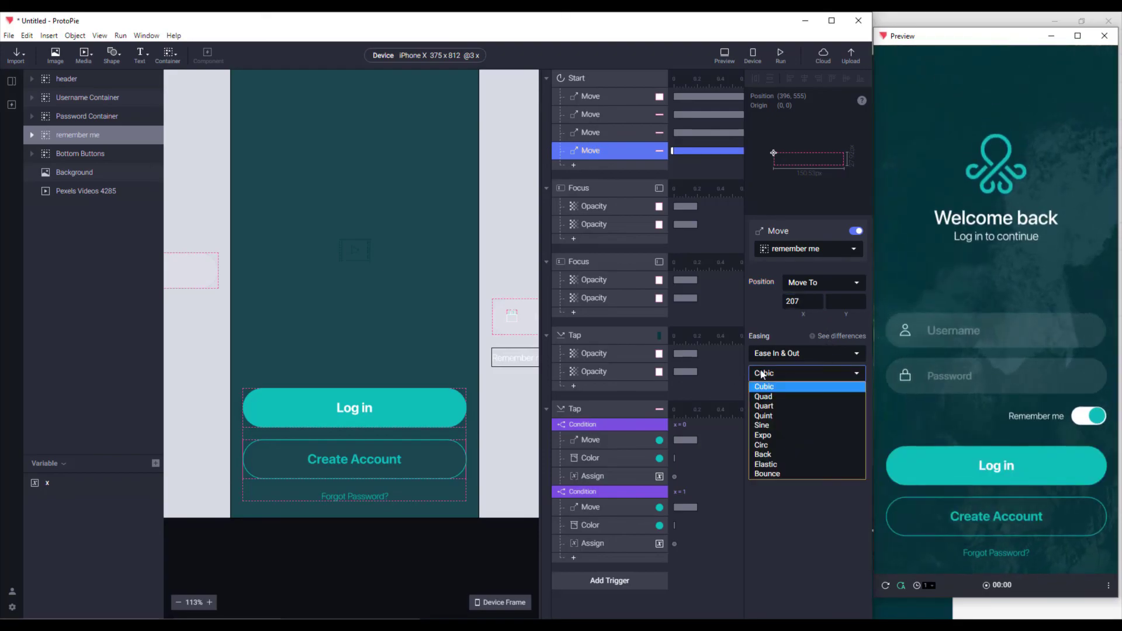
{"action": "left_click", "coordinate": [777, 404]}
{"action": "left_click", "coordinate": [590, 132]}
{"action": "left_click", "coordinate": [591, 151]}
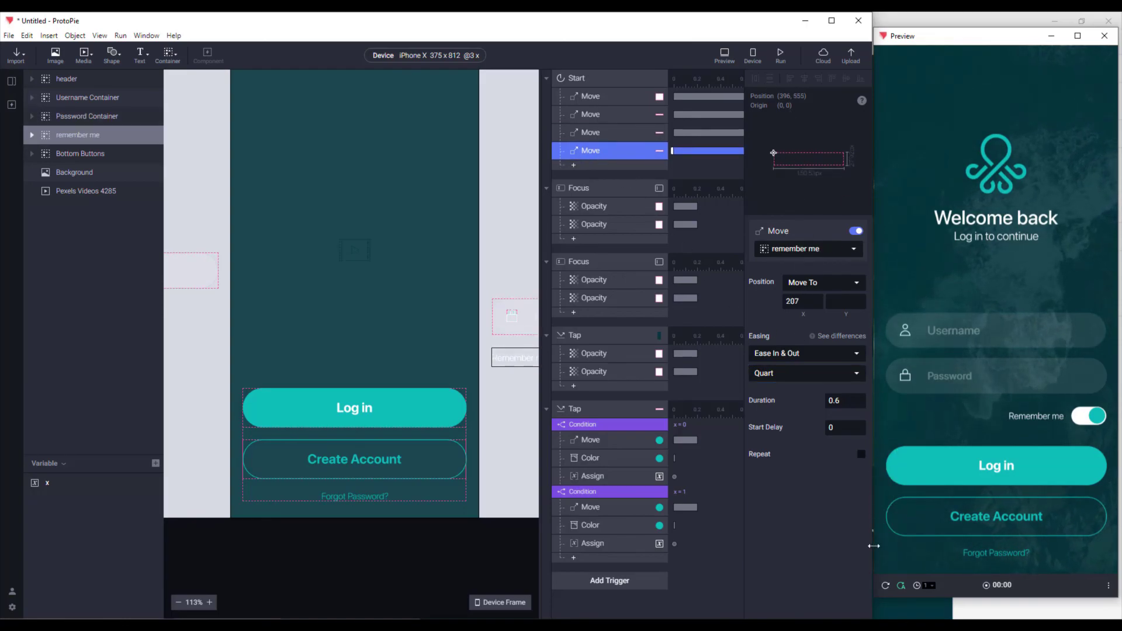
{"action": "left_click", "coordinate": [886, 586]}
{"action": "left_click", "coordinate": [886, 586]}
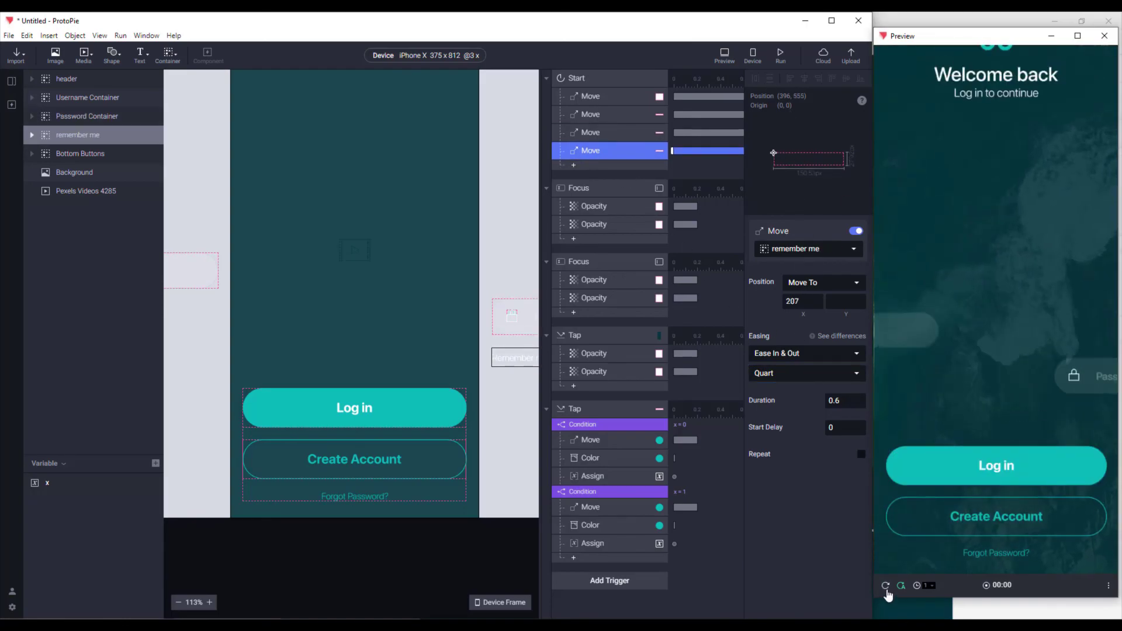